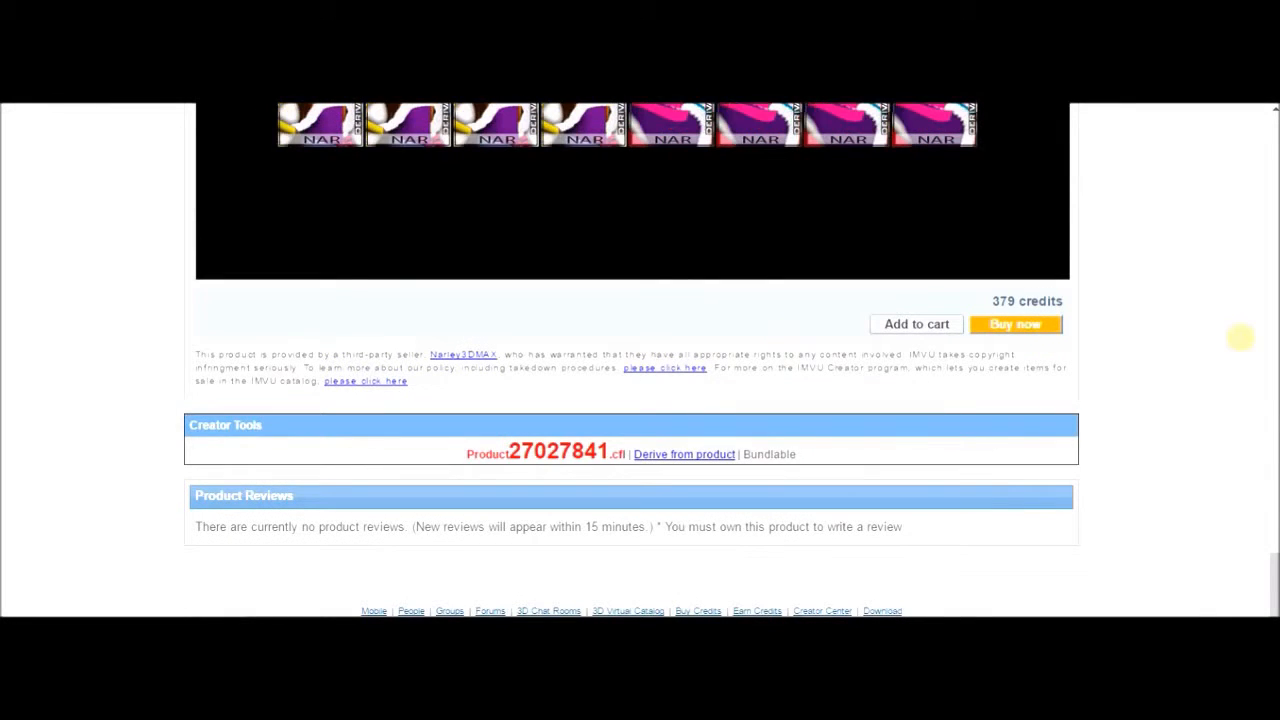
Find the UV map links on the [Nar] Dress HD8N (SLIM) product page and open UVMAP 02.
drag(1272, 570, 1163, 151)
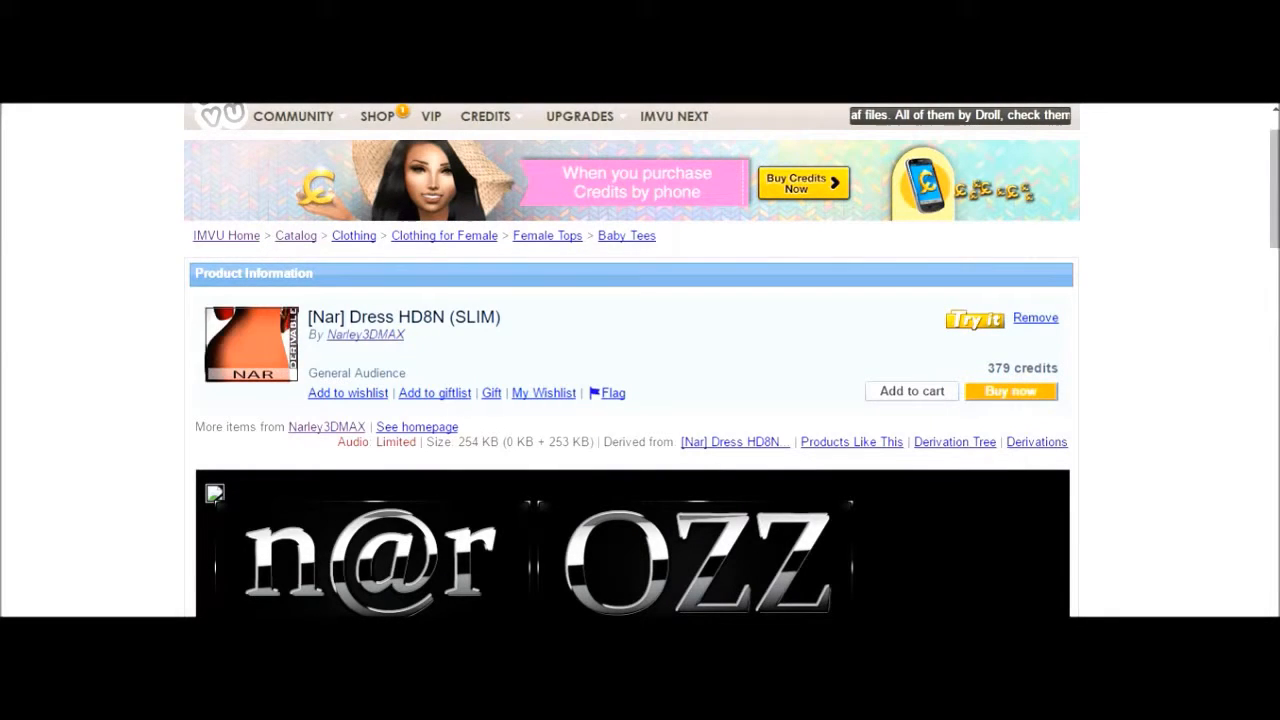
scroll(540, 350, down, 3)
drag(1274, 295, 1270, 492)
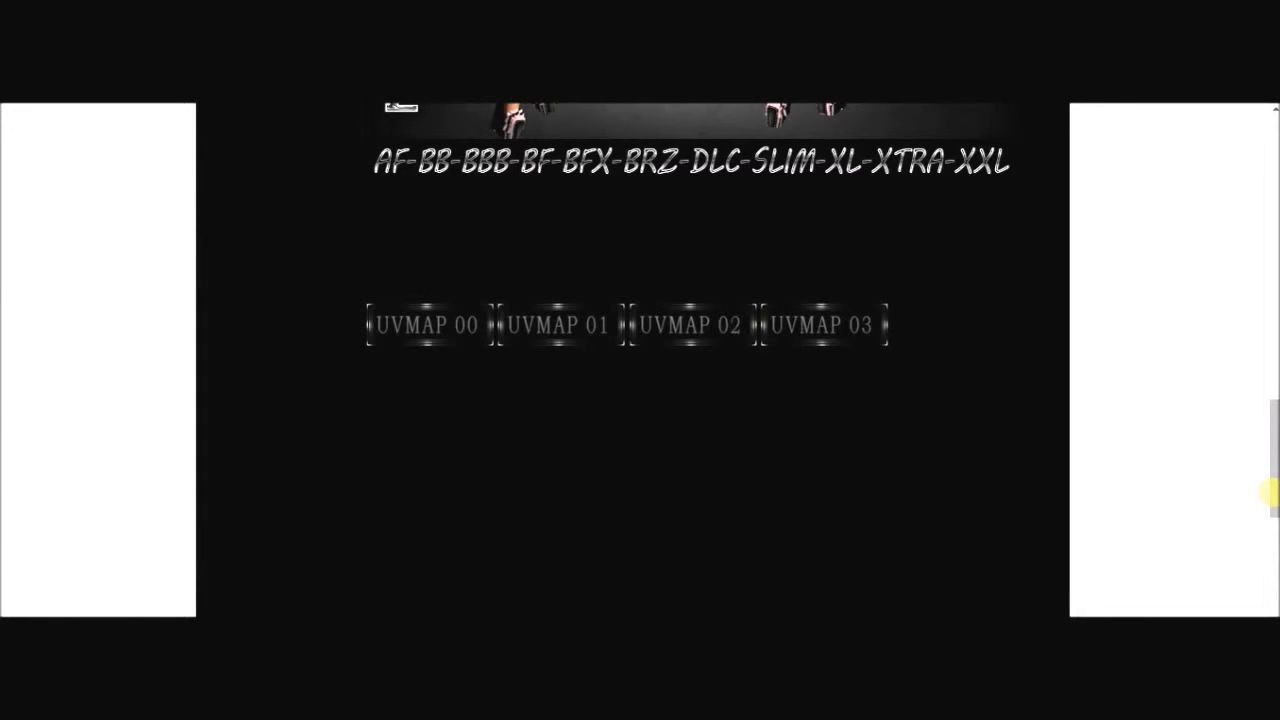
mouse_move(1268, 492)
mouse_down()
mouse_move(1250, 356)
mouse_move(1250, 479)
mouse_up()
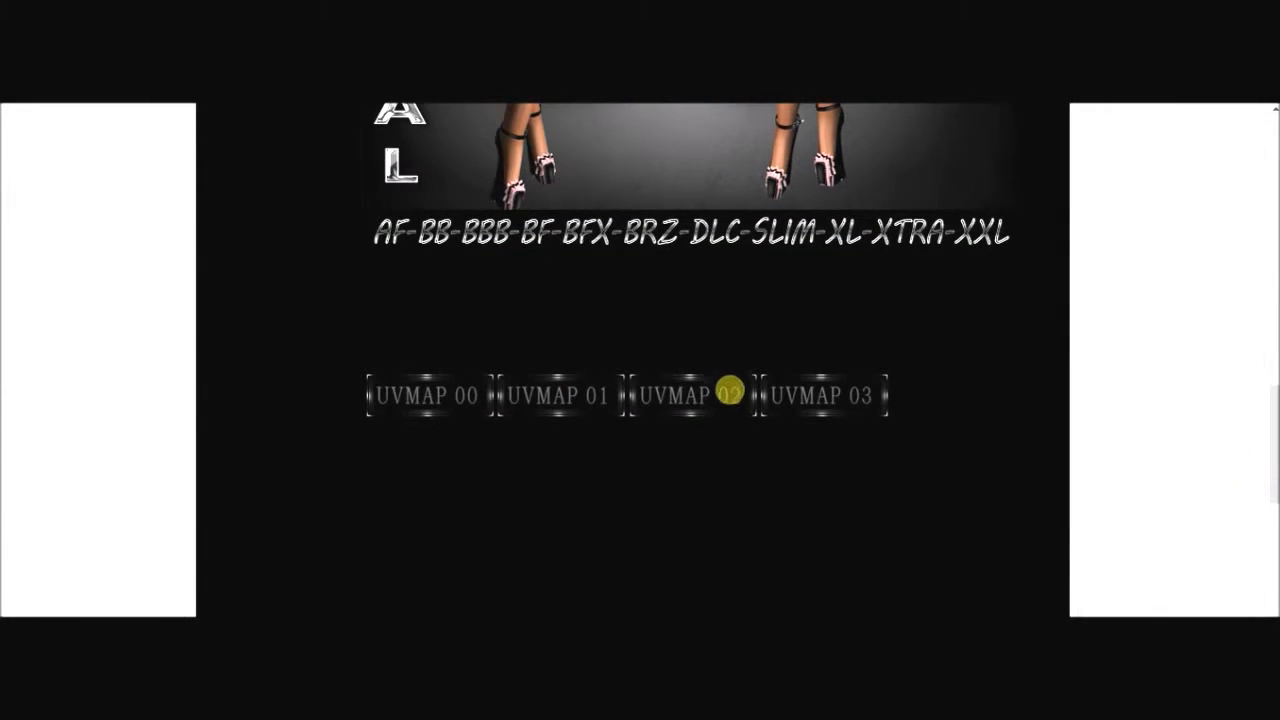
click(690, 395)
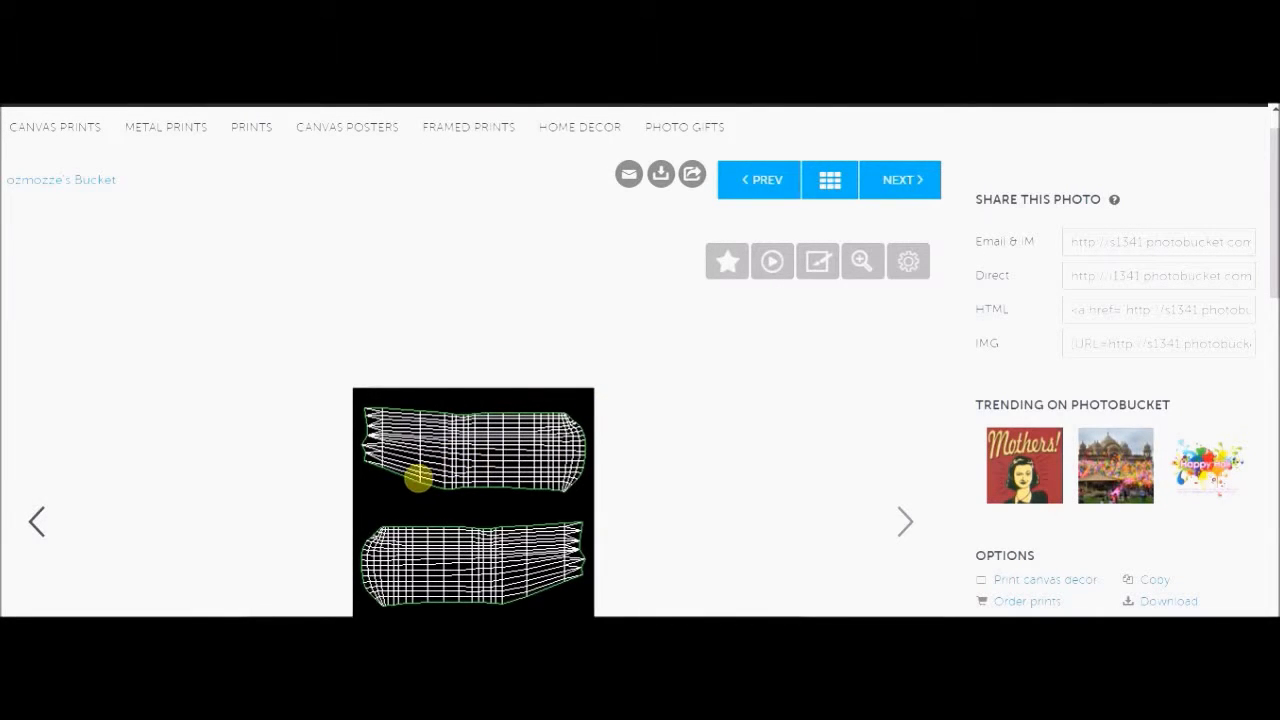
Browse back through the preceding UV map images in the album and bring up the save options for the full-body map.
click(58, 519)
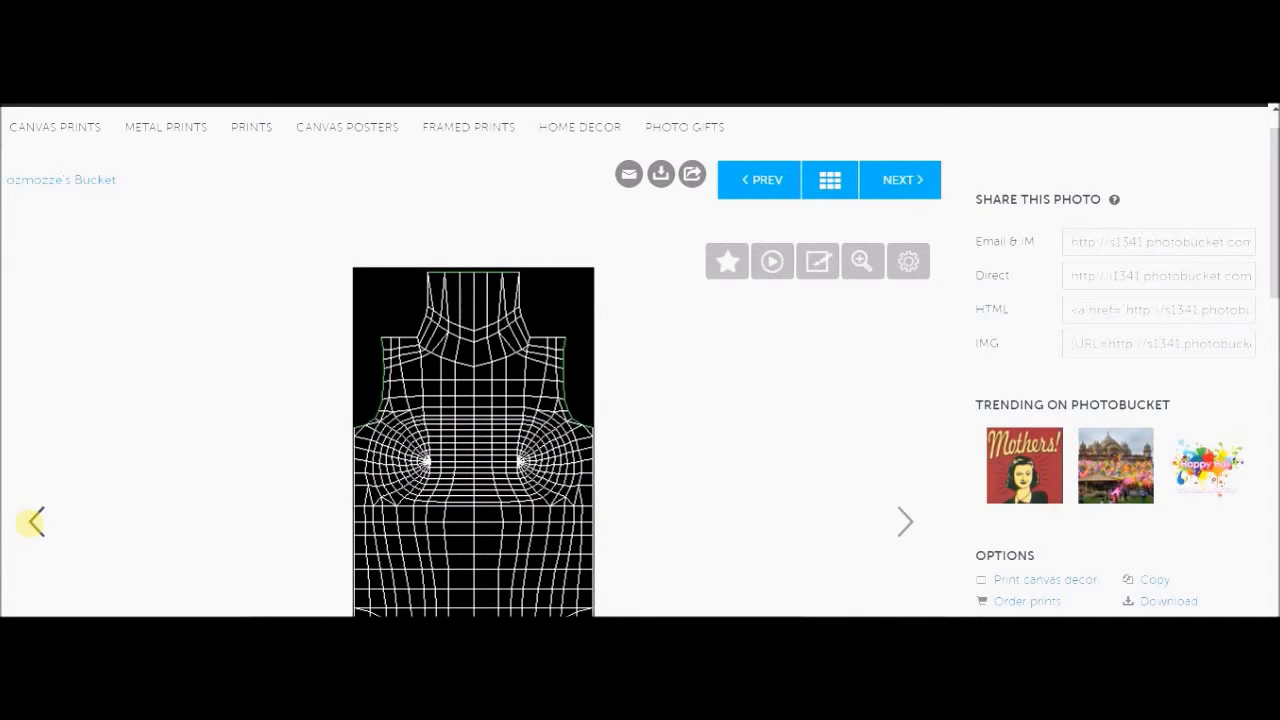
click(30, 521)
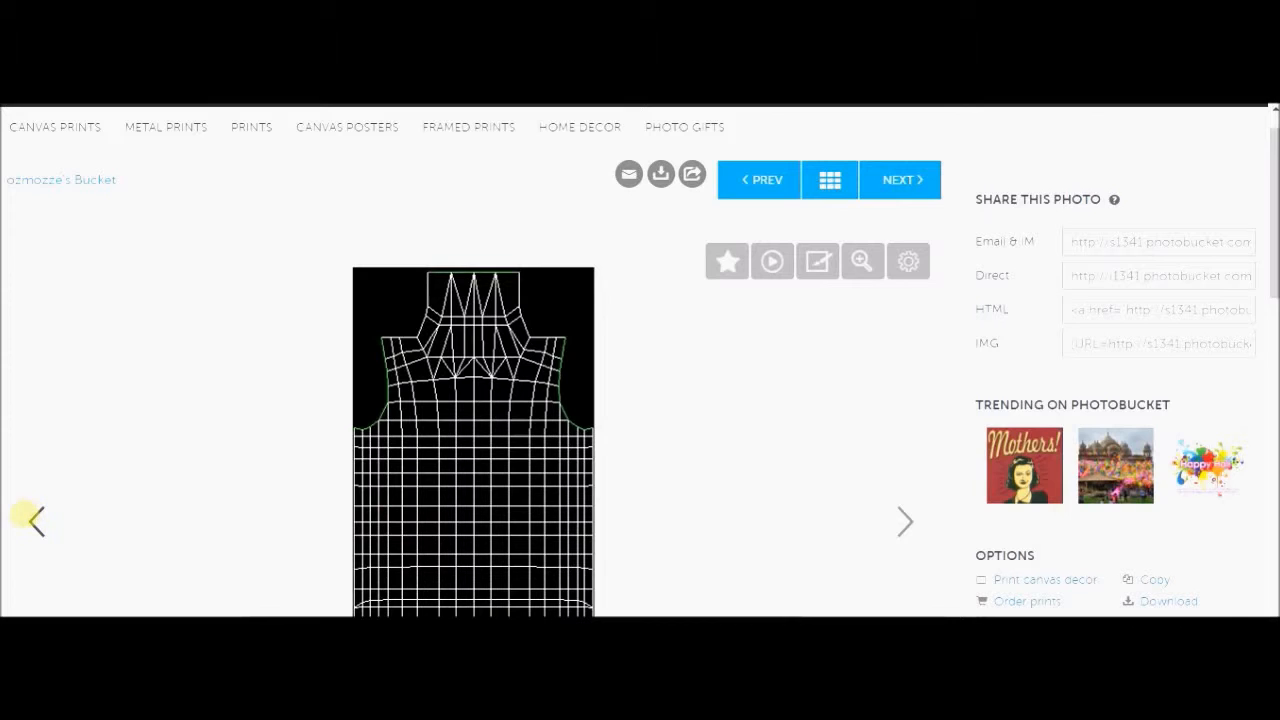
click(25, 517)
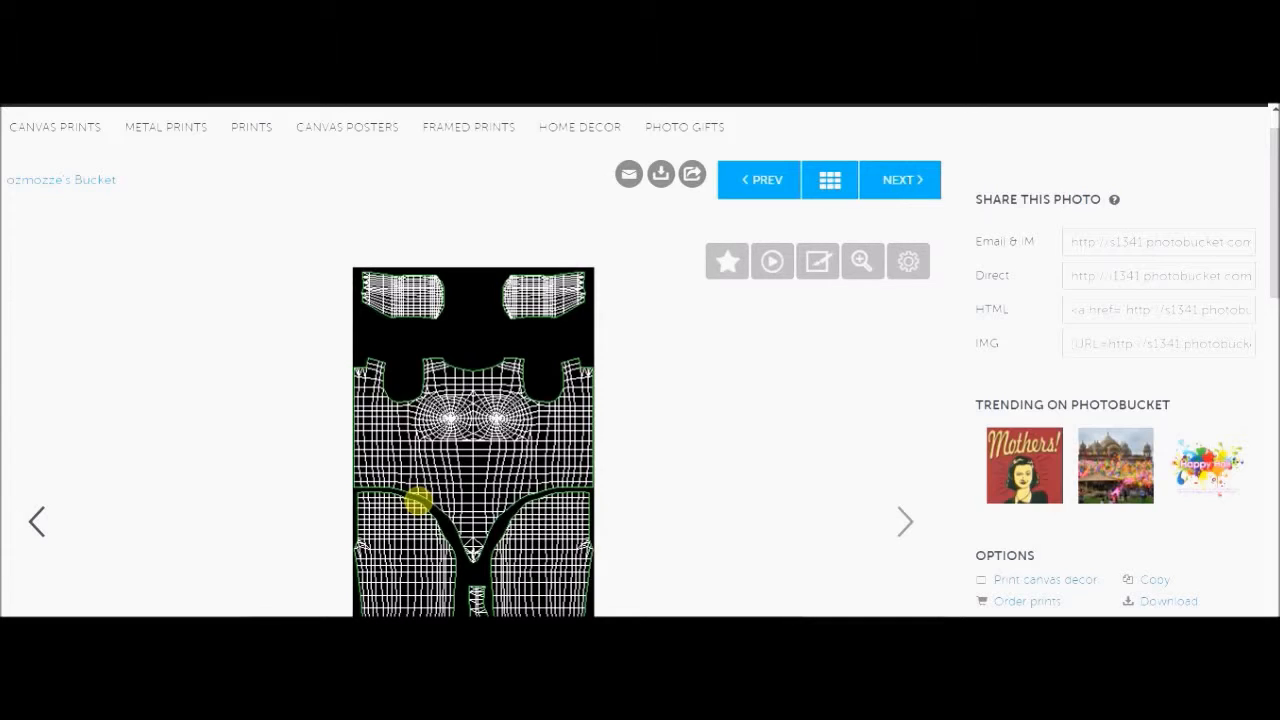
right_click(539, 391)
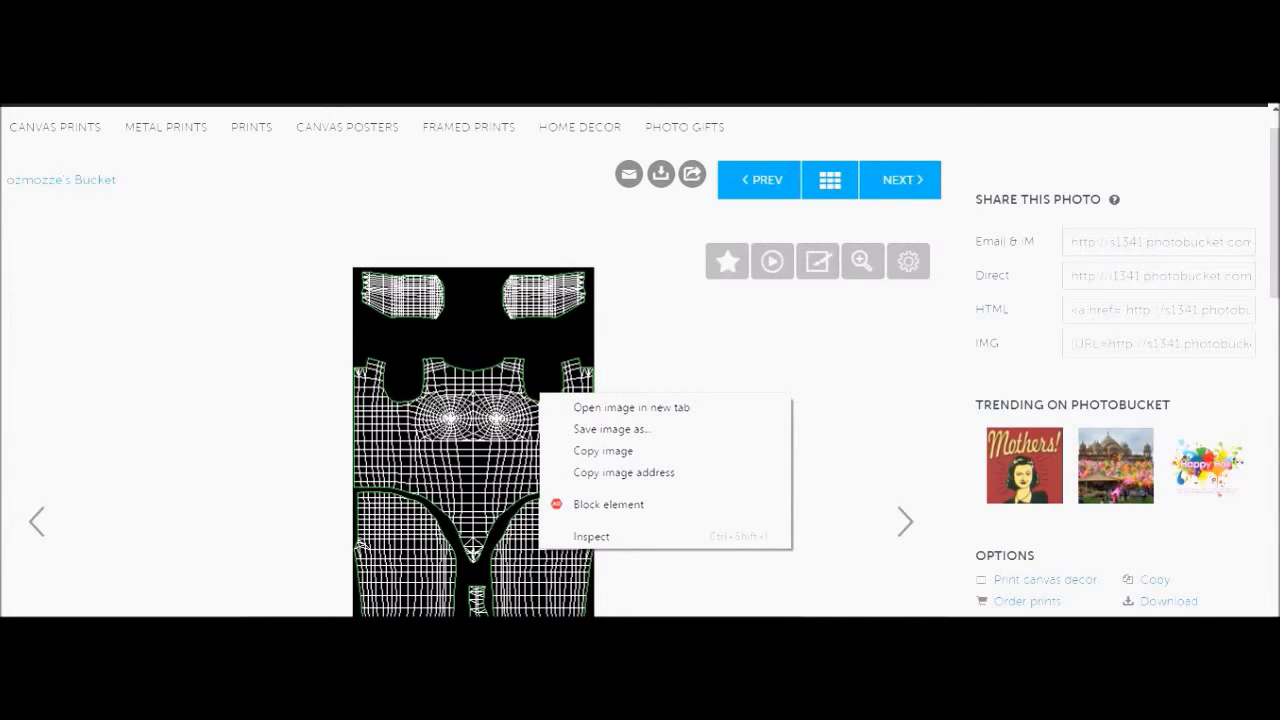
Switch to GIMP, preview the White 2 dress layer, and hide both the White 2 and White layers.
mouse_move(712, 712)
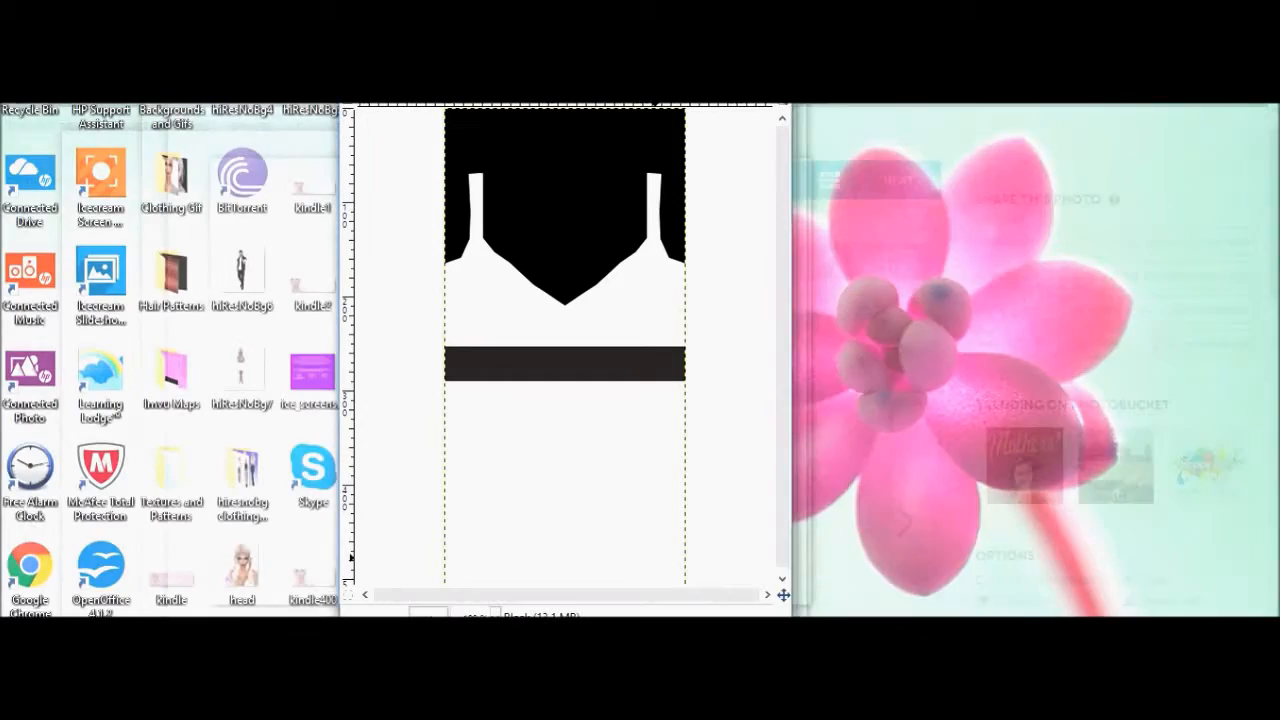
click(750, 605)
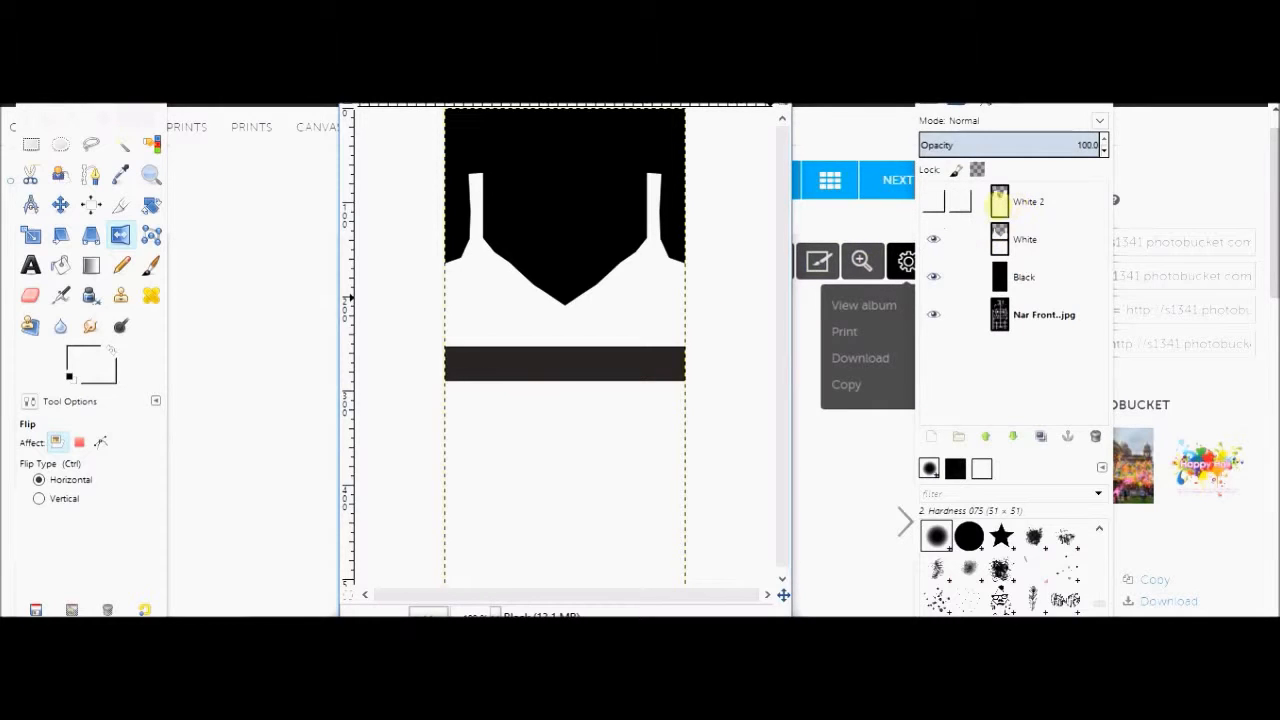
click(932, 203)
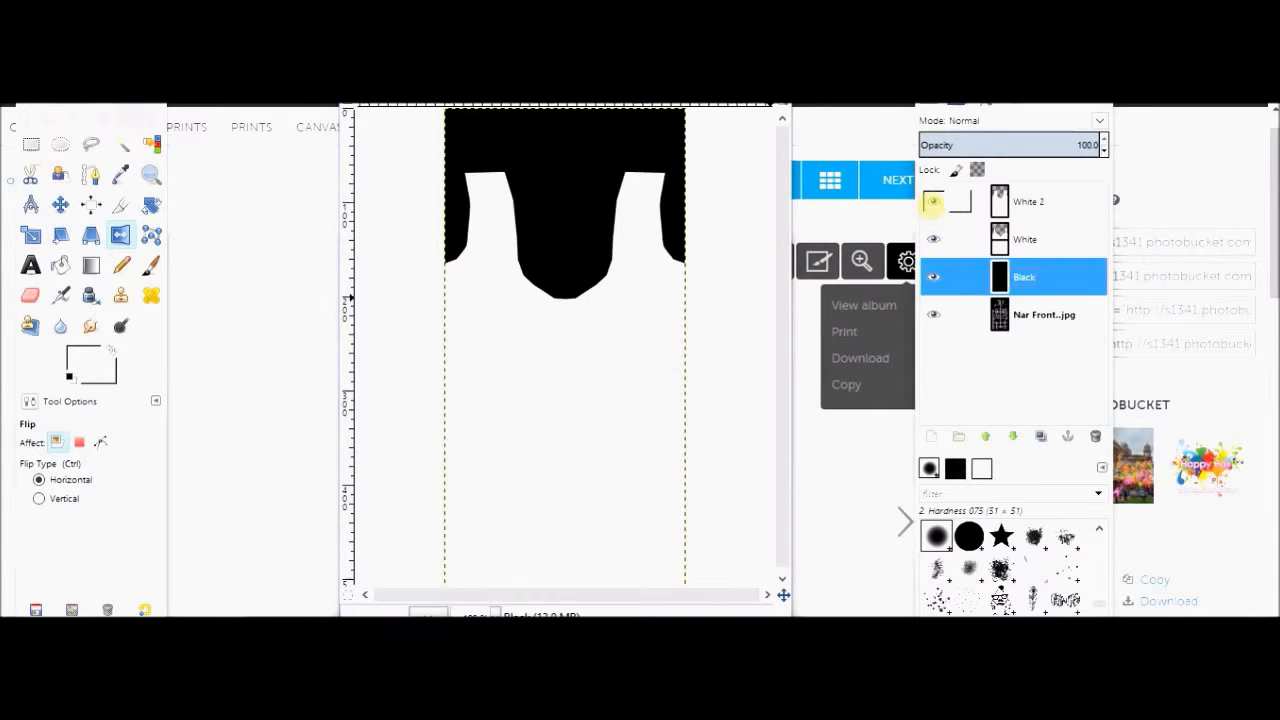
click(932, 203)
click(931, 238)
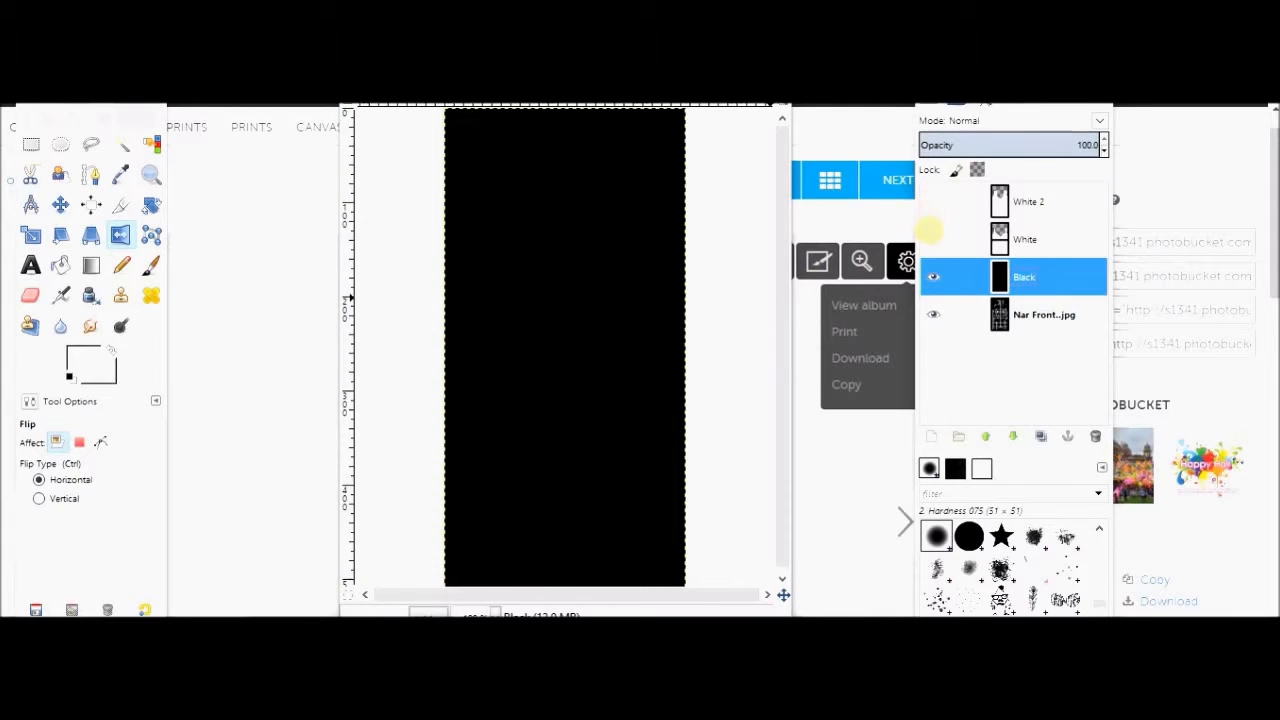
Check the UV template beneath the Black layer and reduce the Black layer's opacity to 9.9.
click(932, 276)
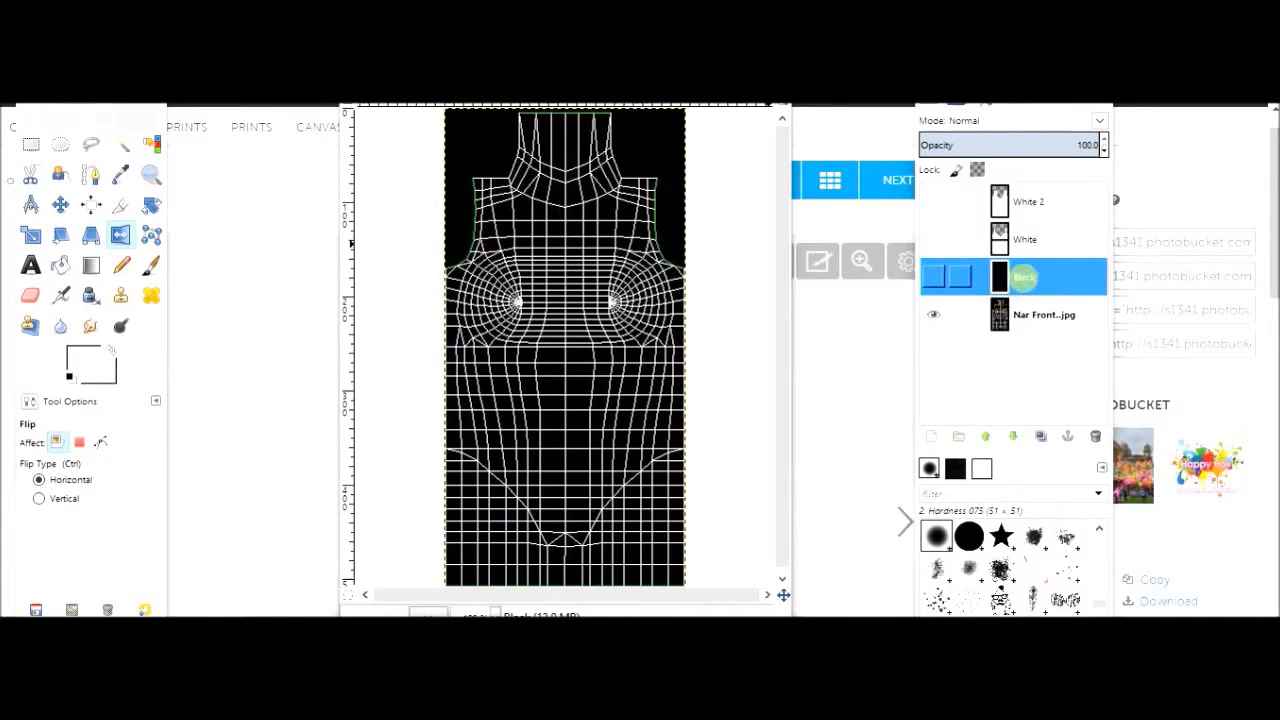
click(934, 277)
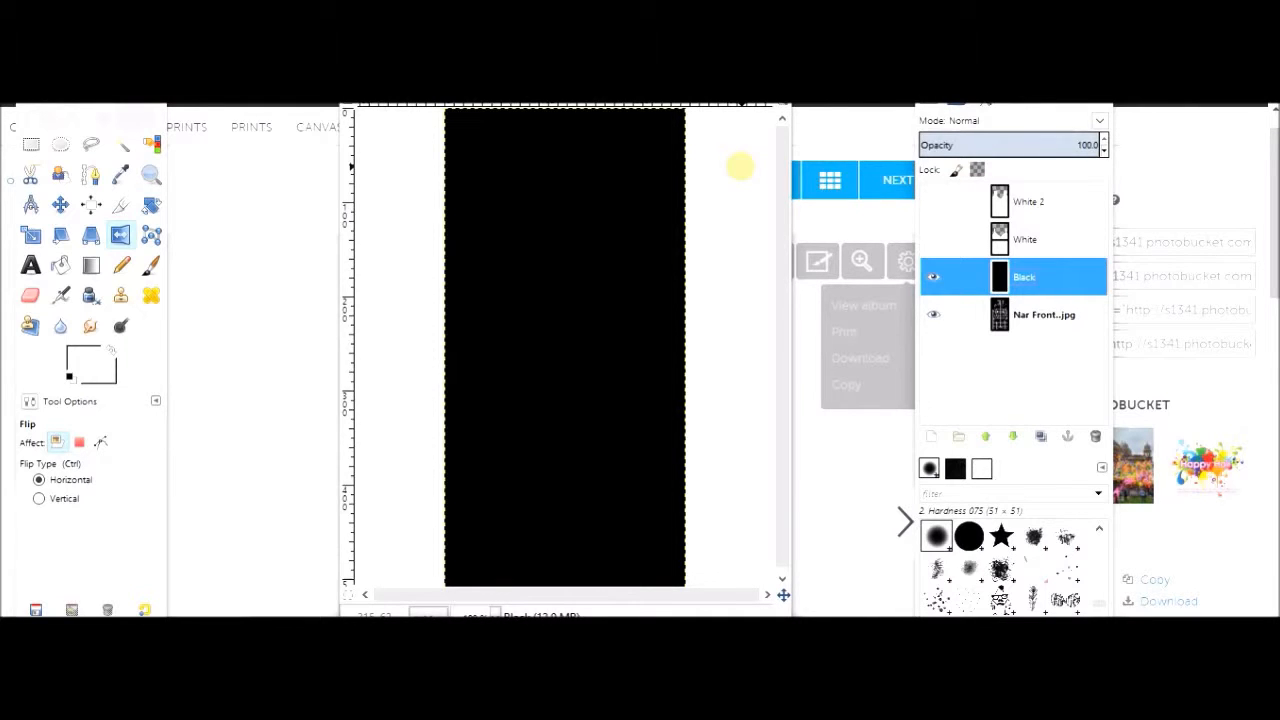
click(945, 145)
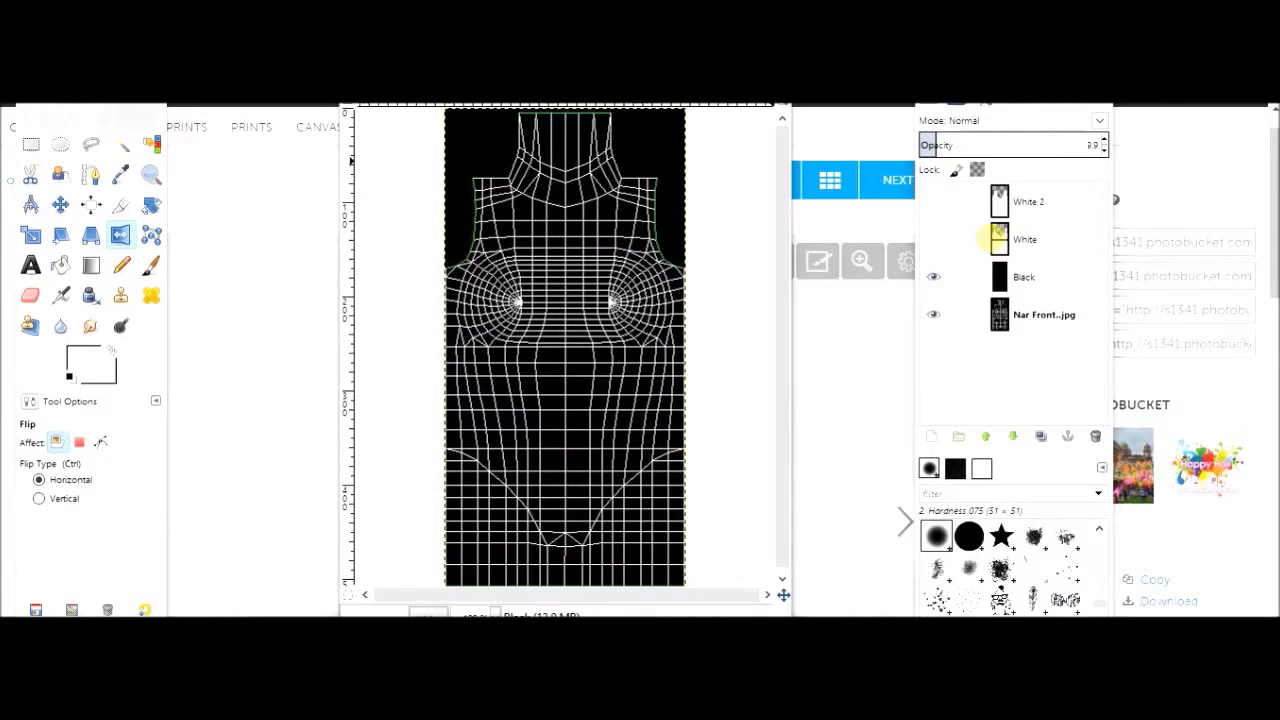
Create a transparent 256 x 512 px layer named "Dress White" above the Black layer.
click(931, 436)
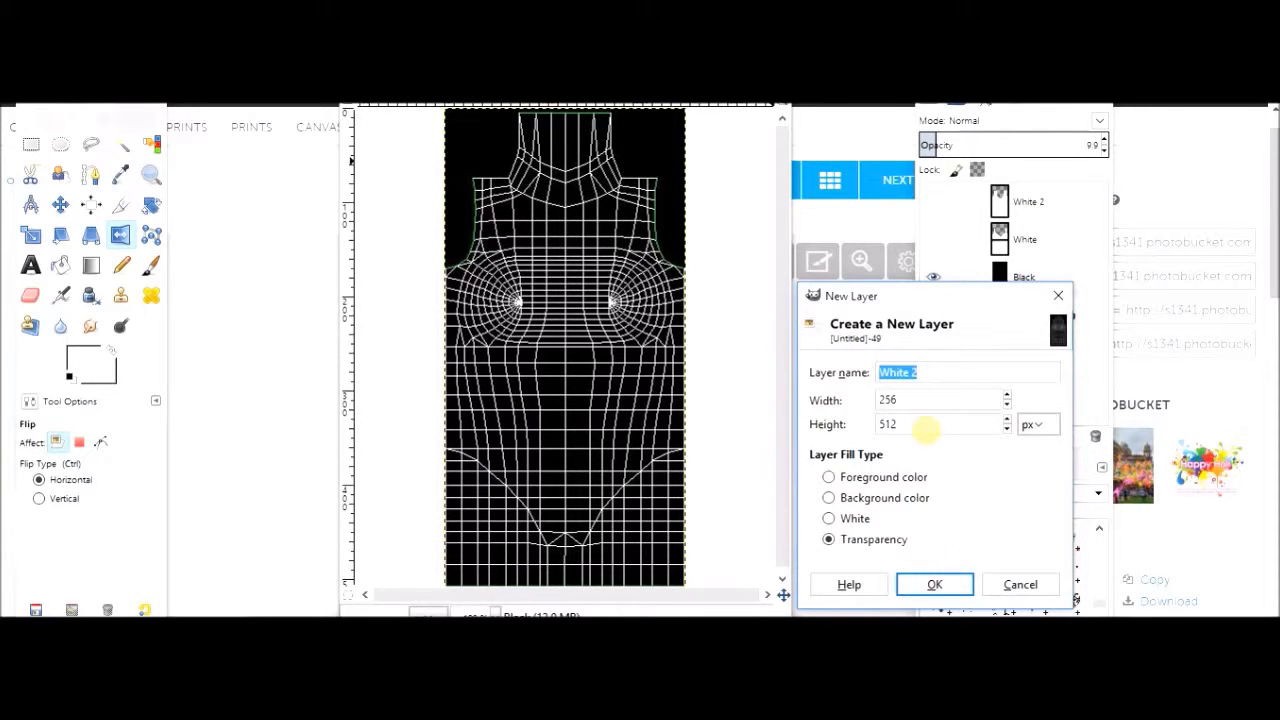
text(Dress)
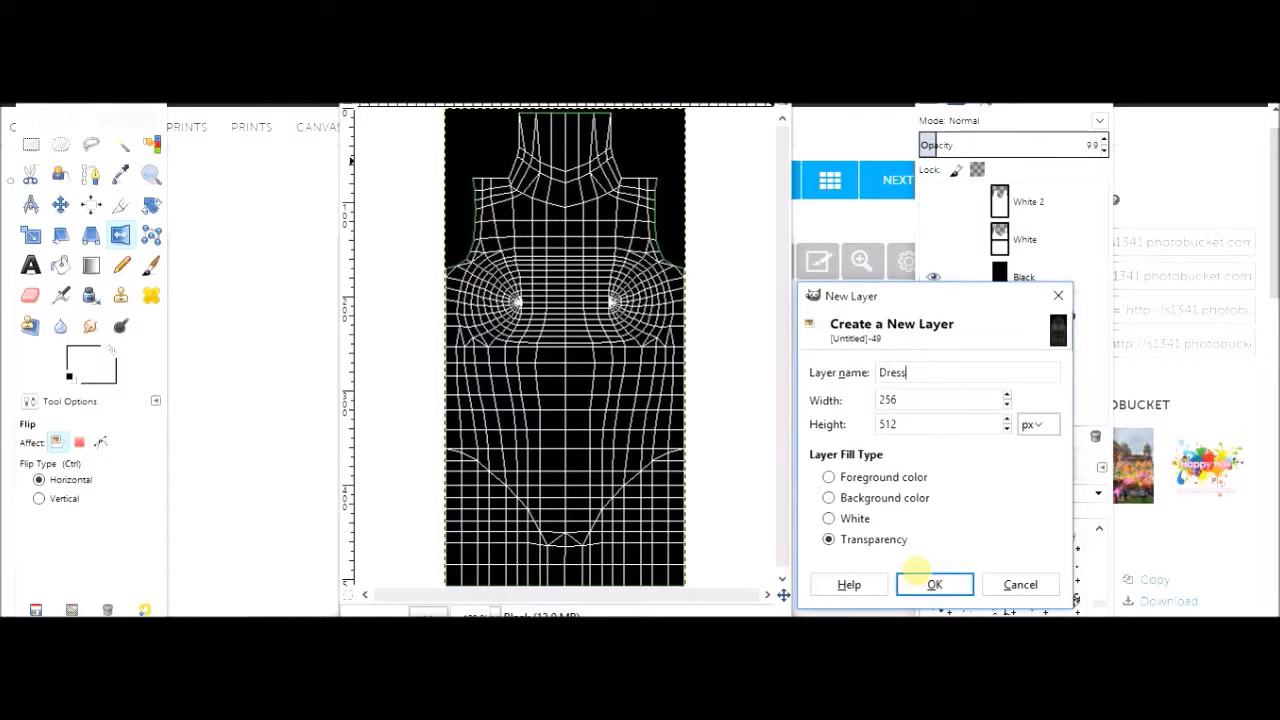
text( White)
click(918, 582)
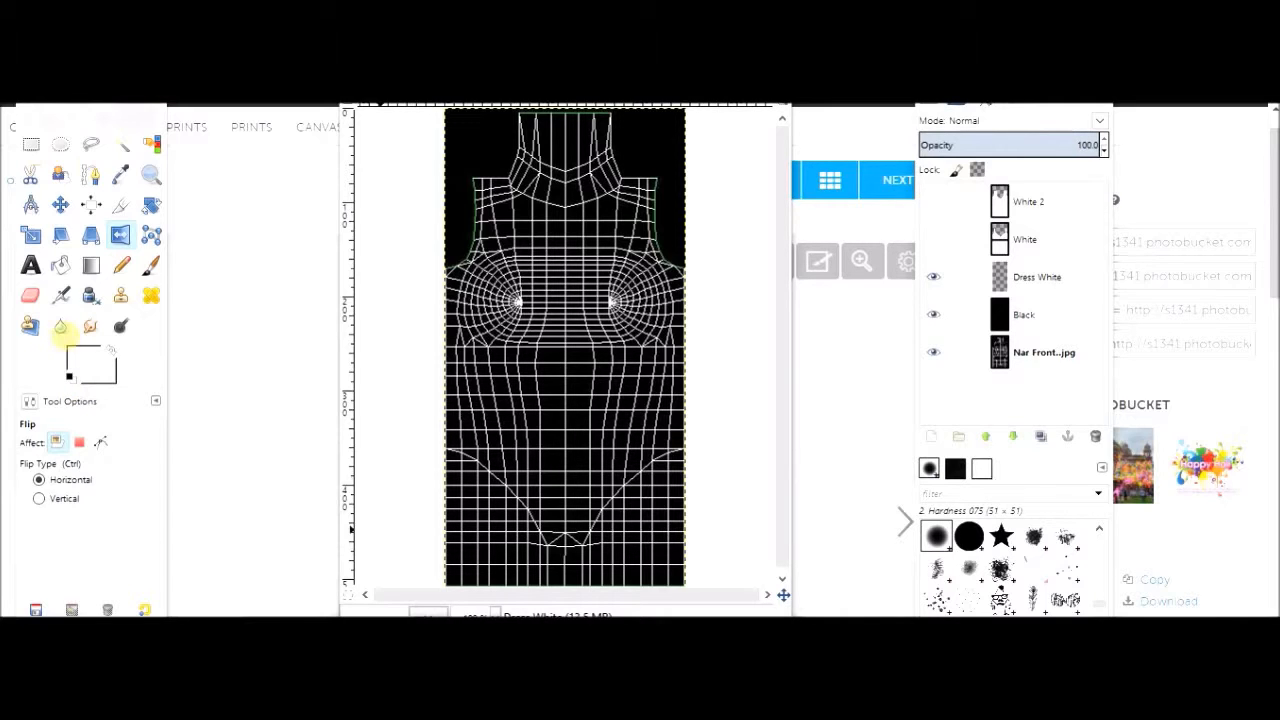
With the Paths tool, trace the left strap's top edge and the curved neckline from the shoulder to the template's centre line.
click(90, 175)
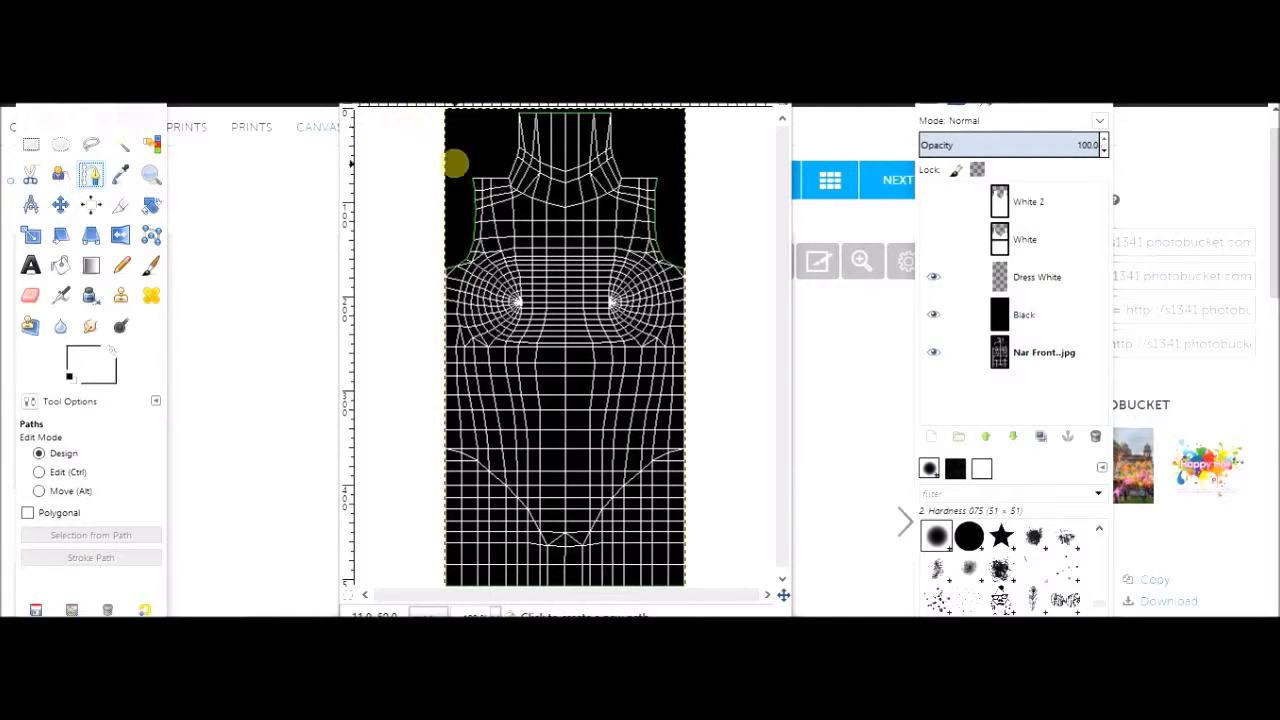
click(463, 172)
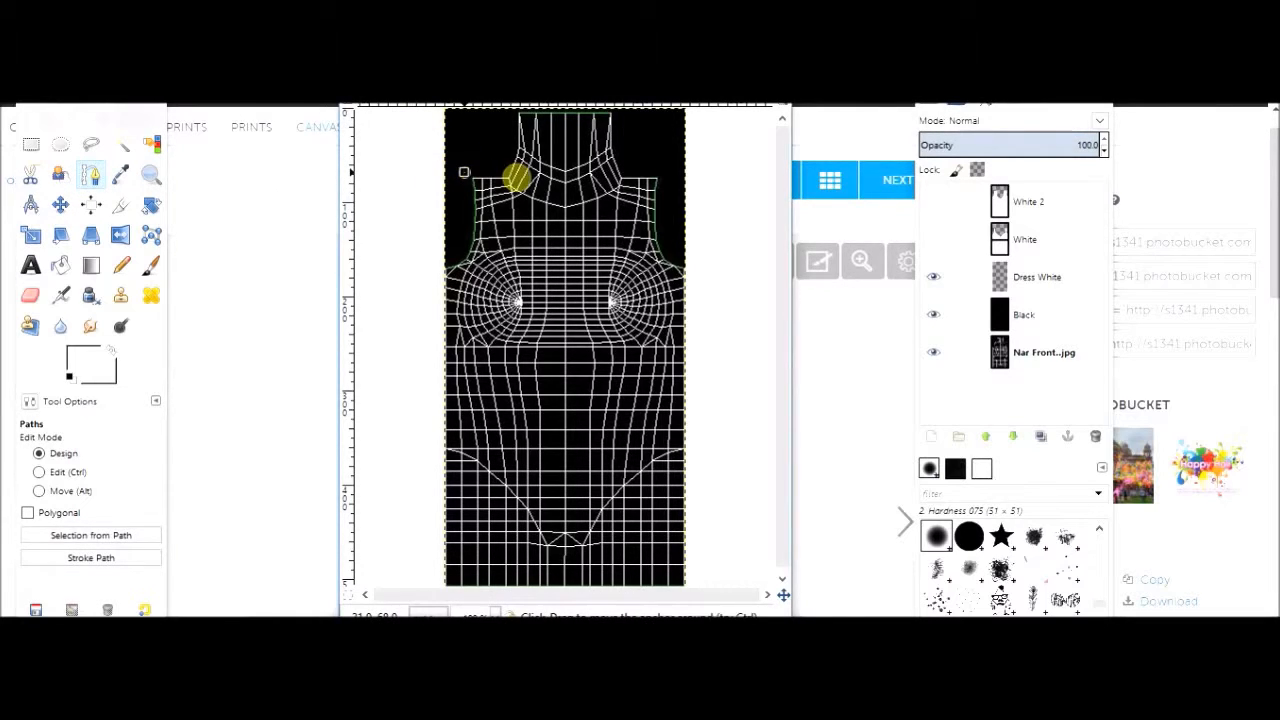
click(506, 172)
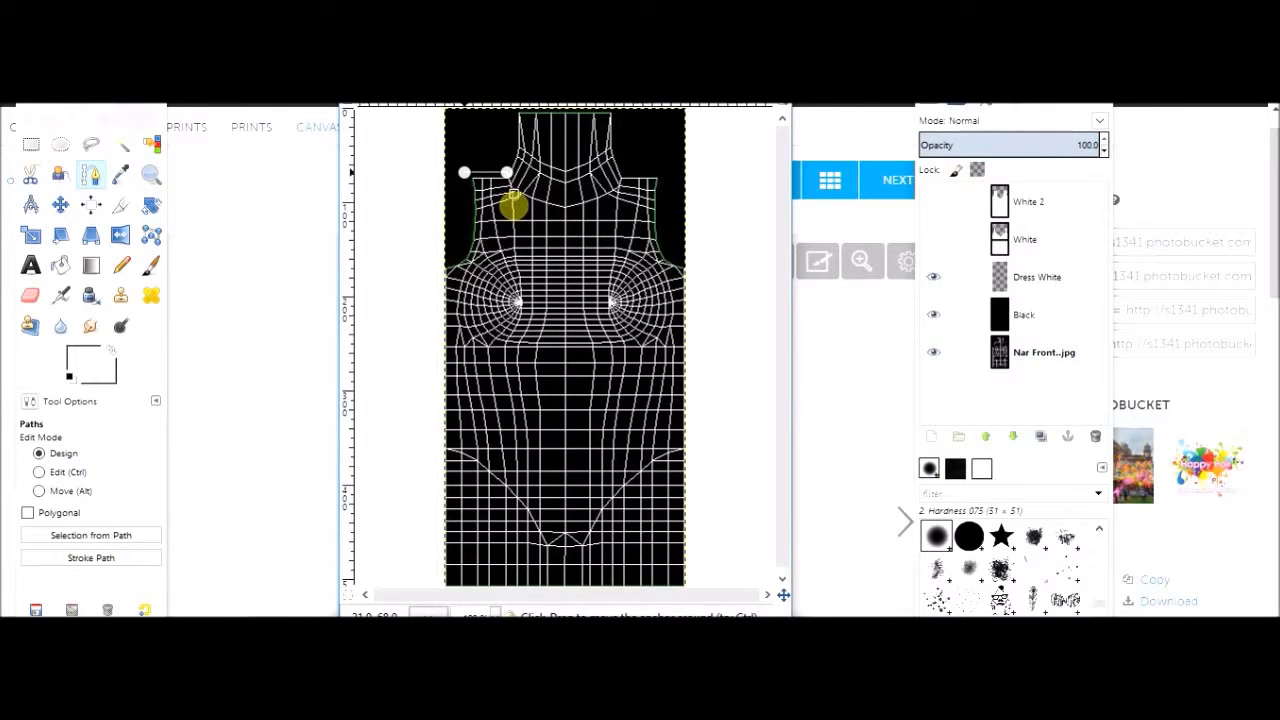
click(515, 217)
click(513, 238)
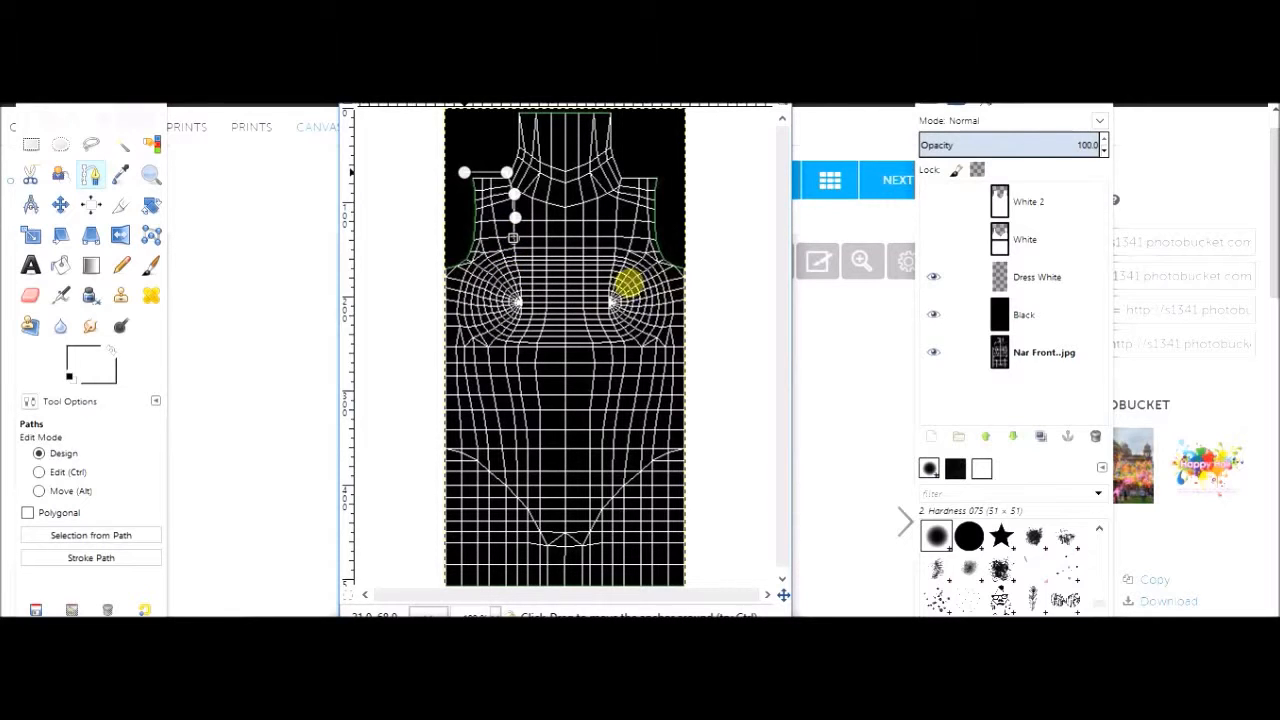
click(512, 259)
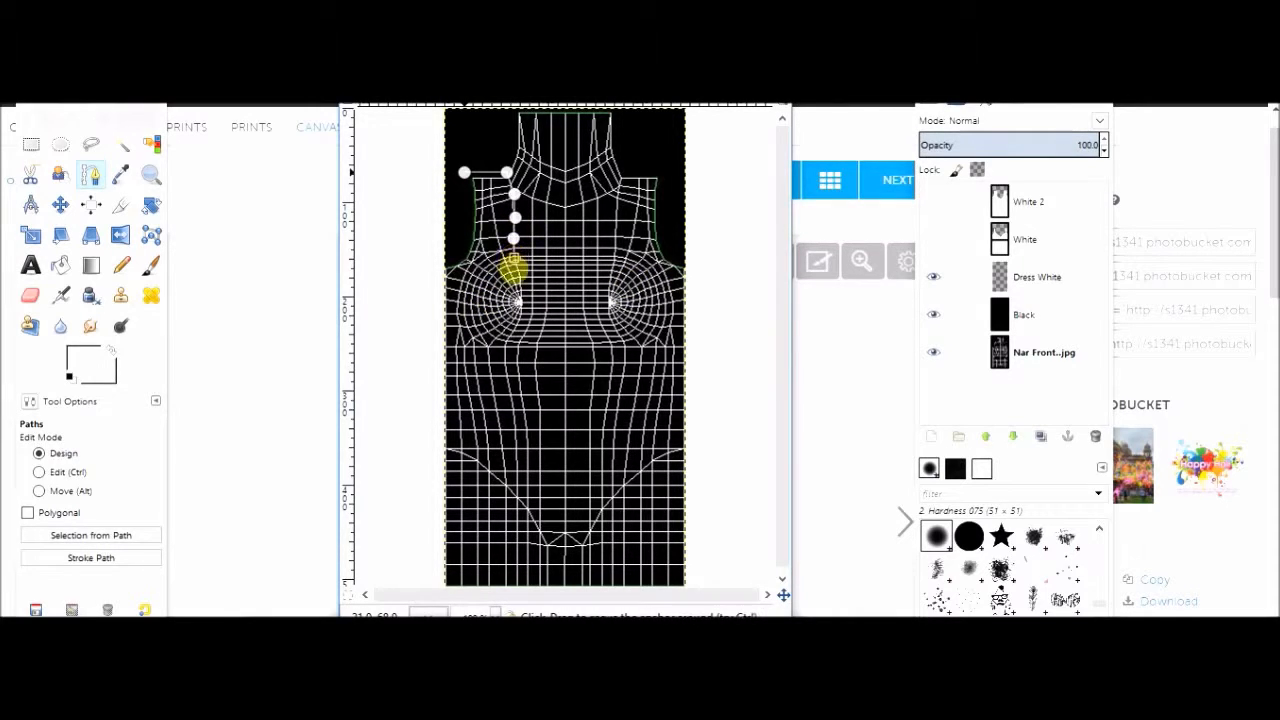
click(520, 275)
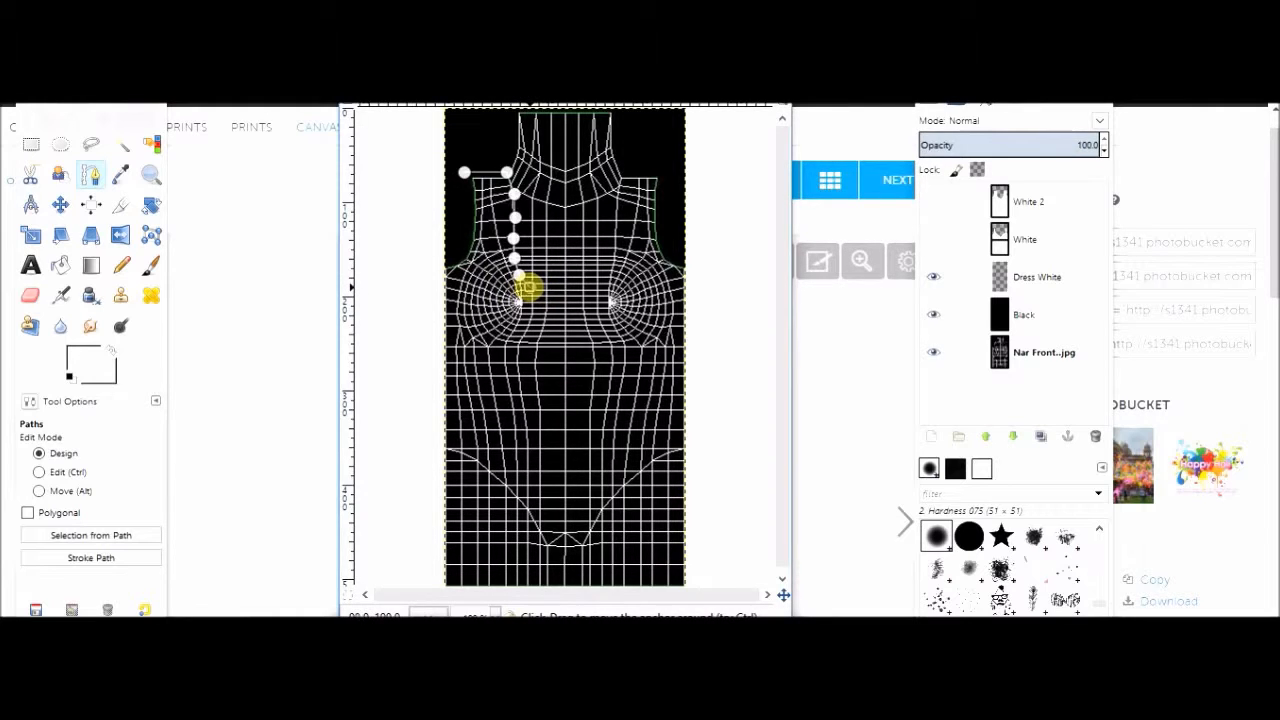
click(528, 288)
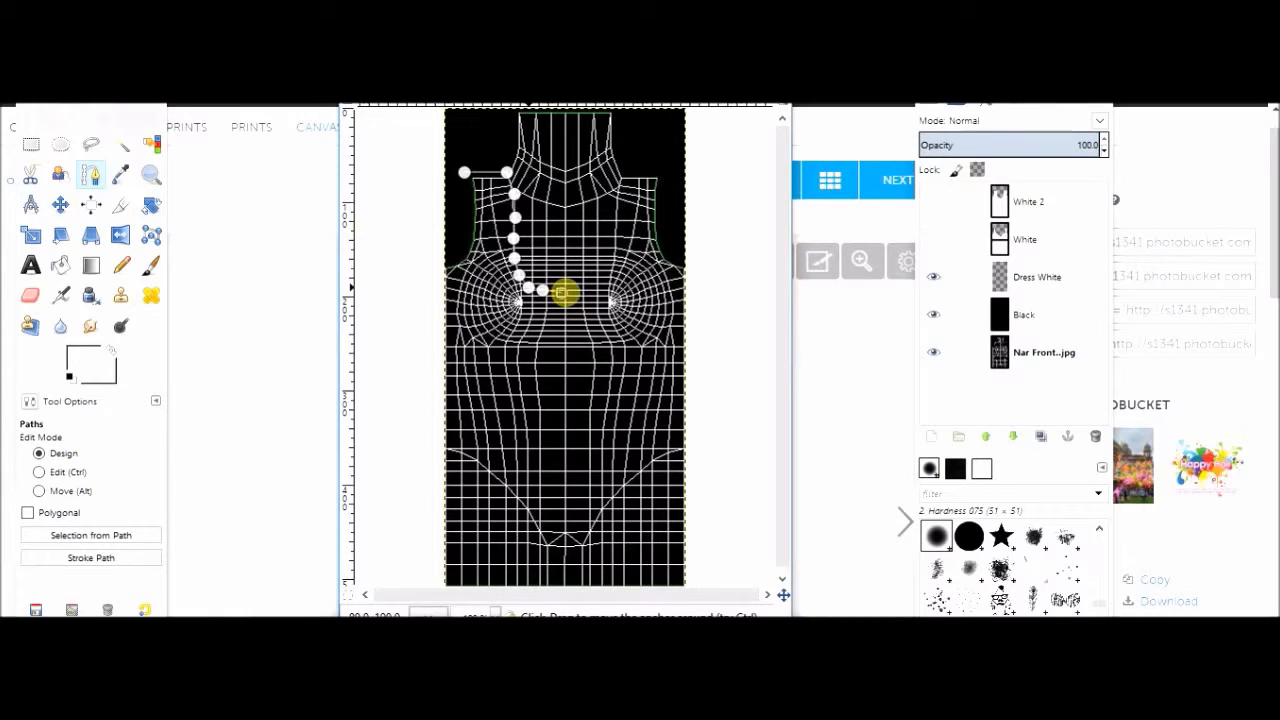
click(564, 292)
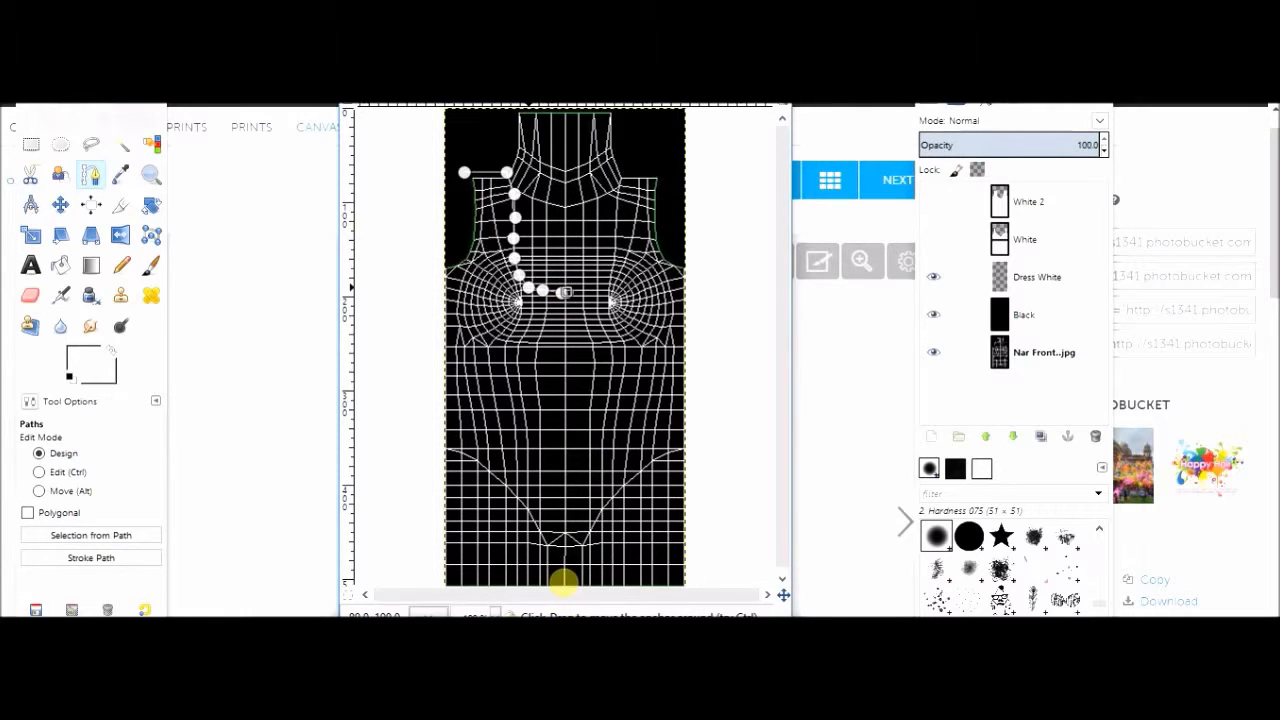
Continue the path along the bottom edge, left side and armhole, close it at the shoulder, and convert it to a selection.
click(564, 583)
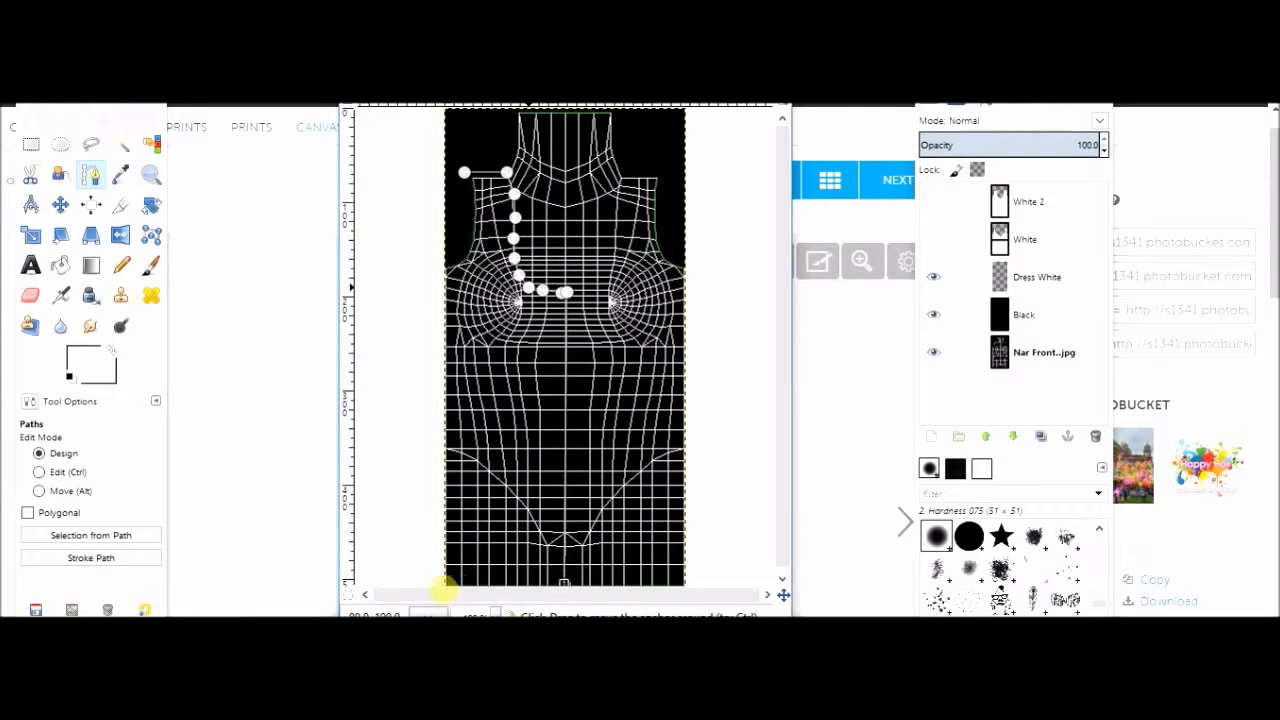
click(441, 584)
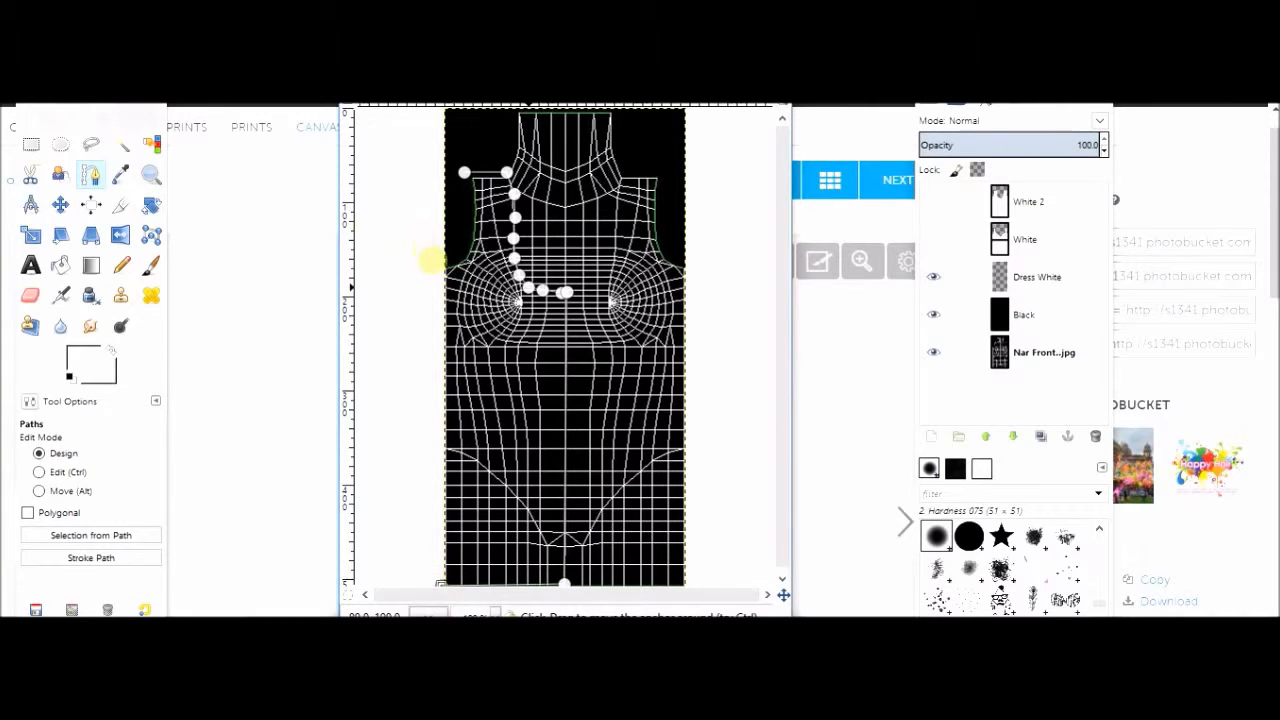
click(441, 262)
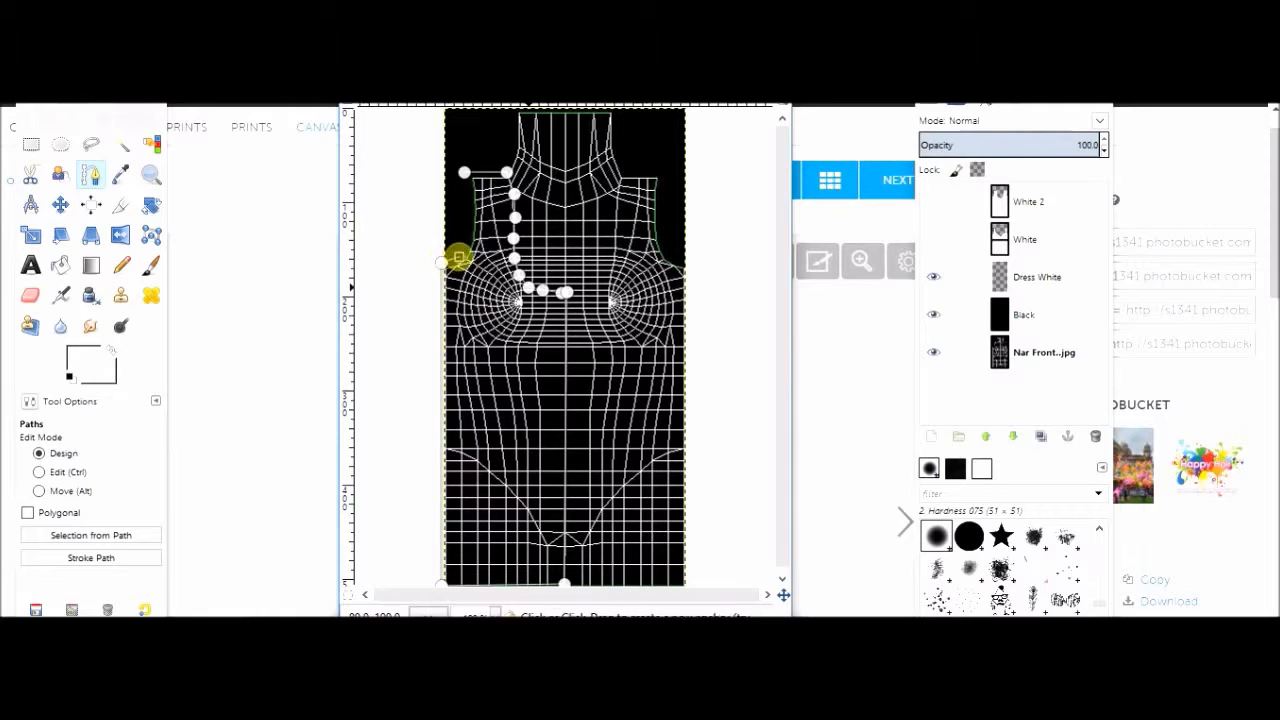
click(471, 234)
click(470, 203)
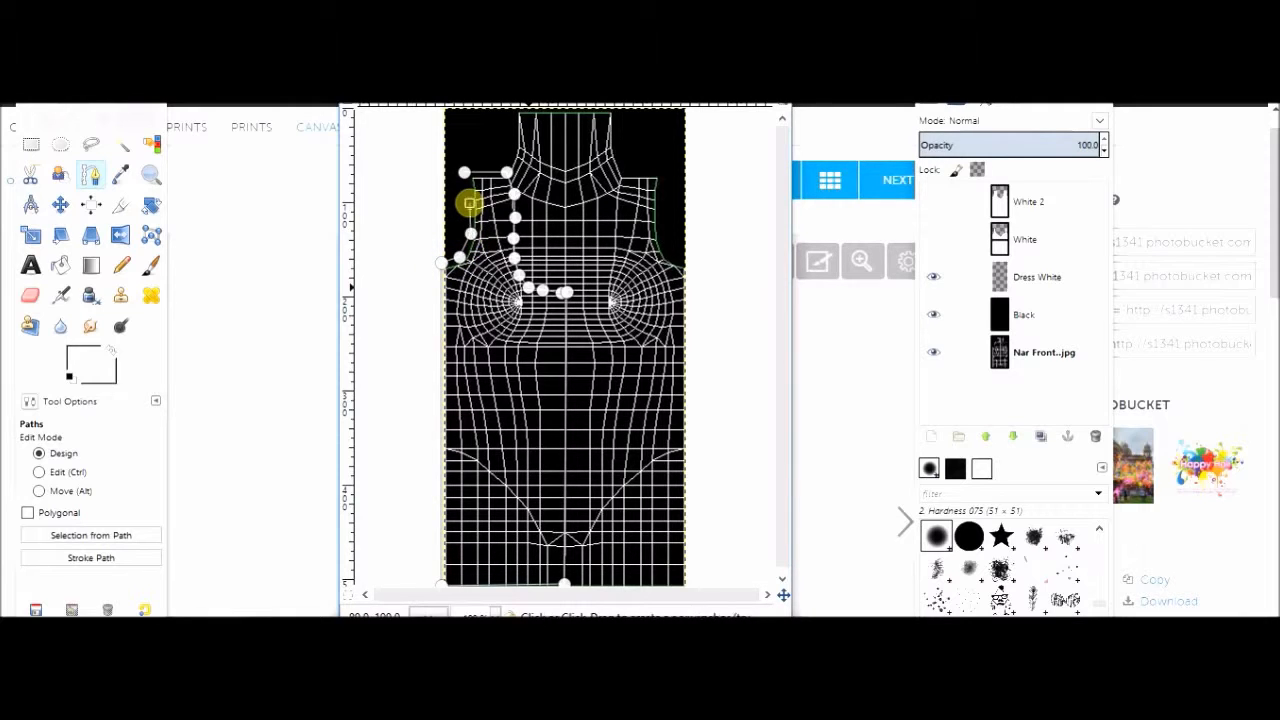
click(464, 172)
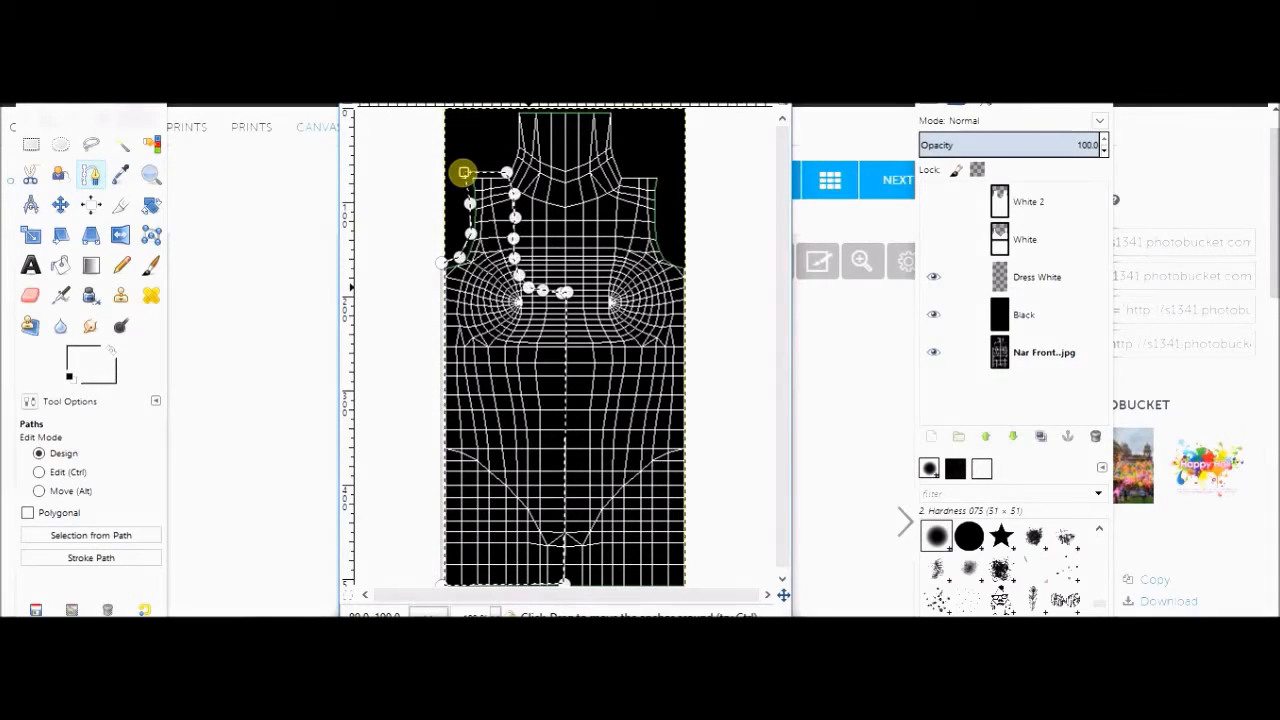
key(Return)
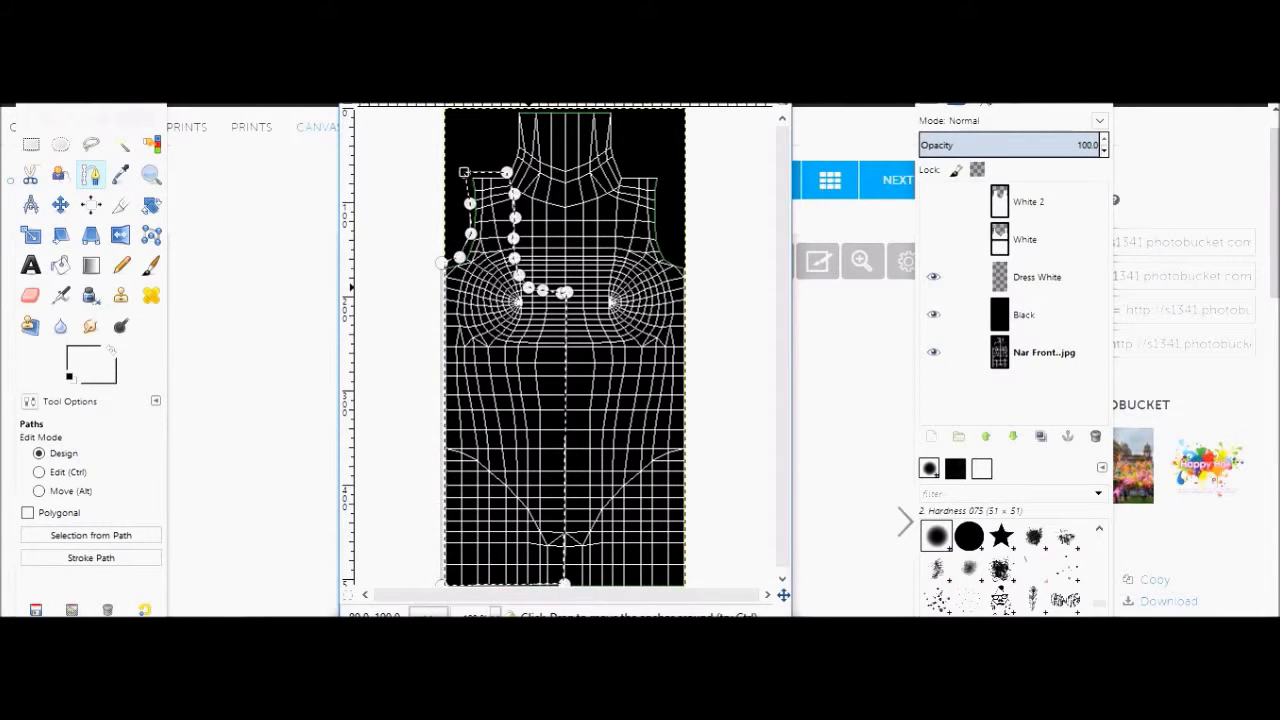
Fill the selected left half of the dress with the white foreground color and duplicate the Dress White layer.
click(384, 85)
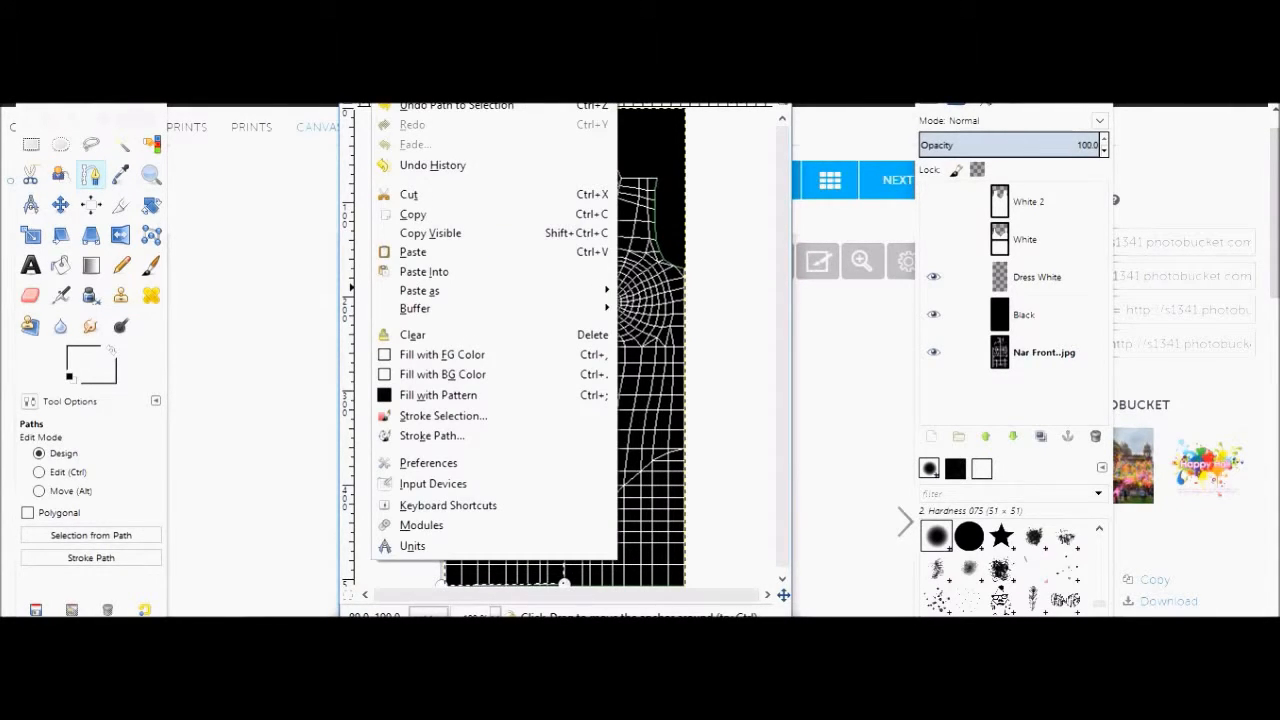
click(418, 354)
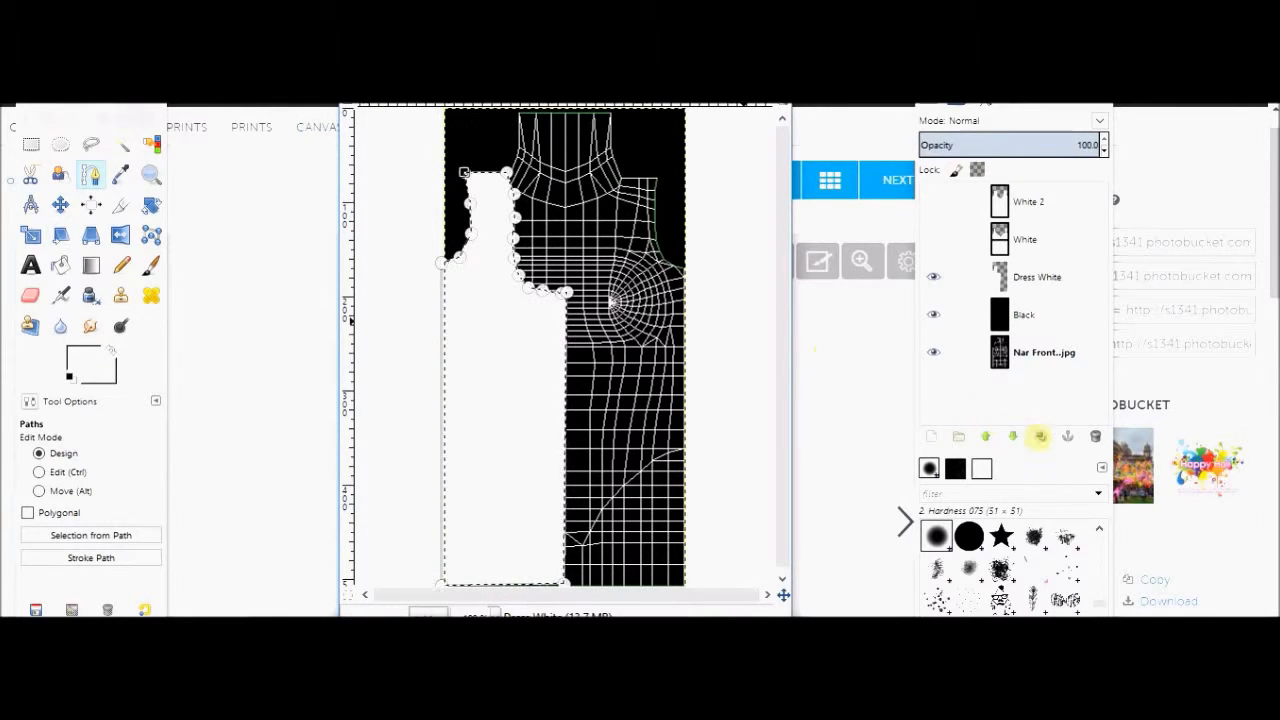
click(1041, 436)
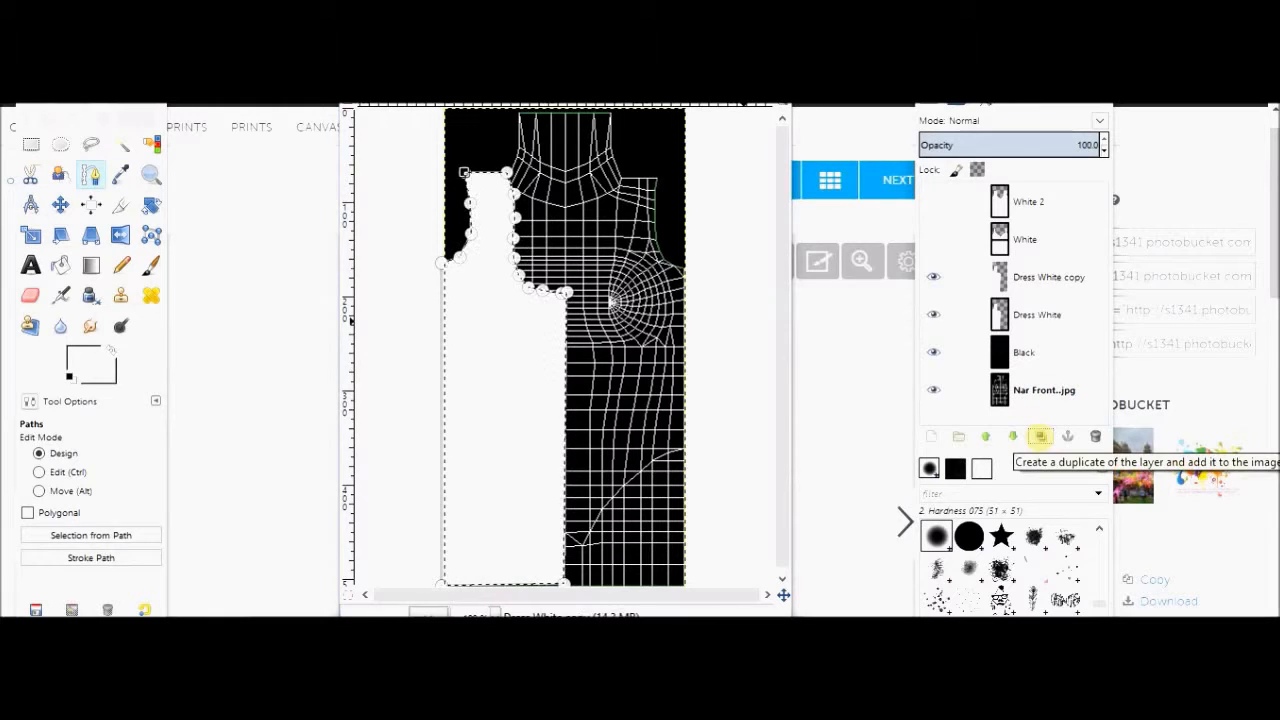
Clear the selection and flip the duplicated dress half horizontally to complete the opposite side of the dress.
click(420, 86)
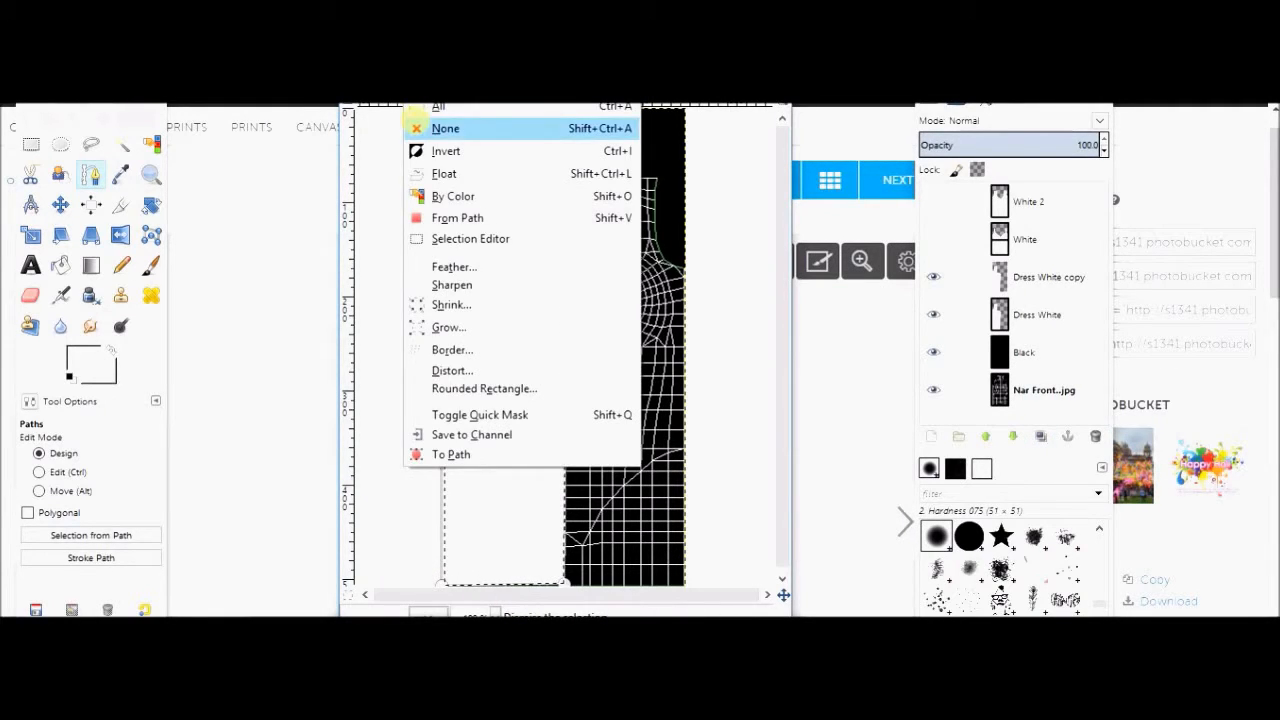
click(445, 128)
click(120, 234)
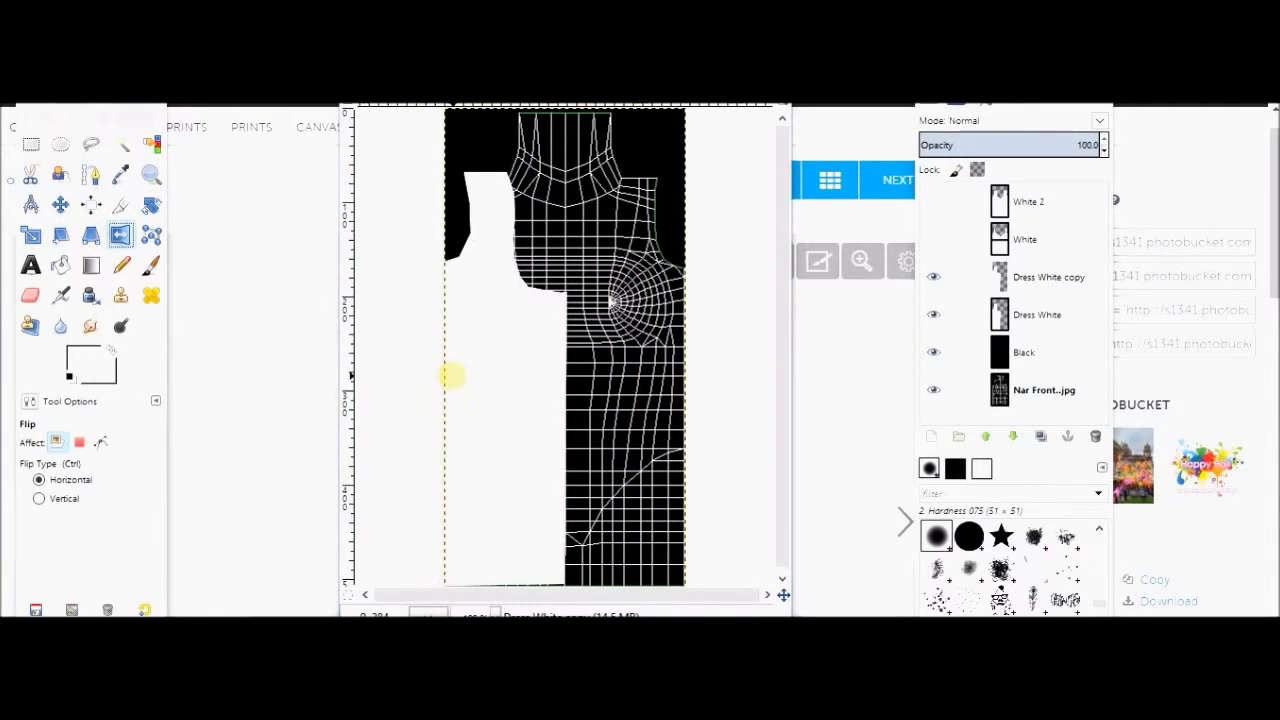
click(451, 372)
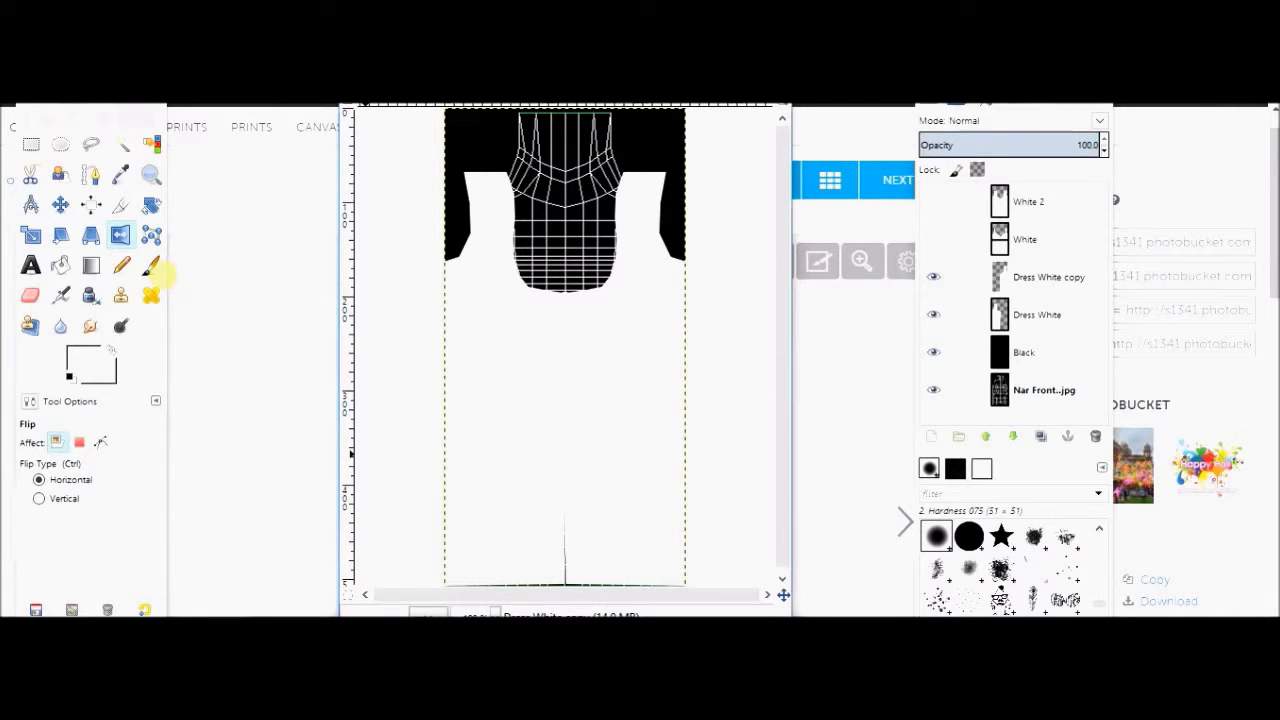
Paint white over the black gaps along the dress's lower centre line and bottom edge, using a 30.67 Paintbrush.
click(151, 265)
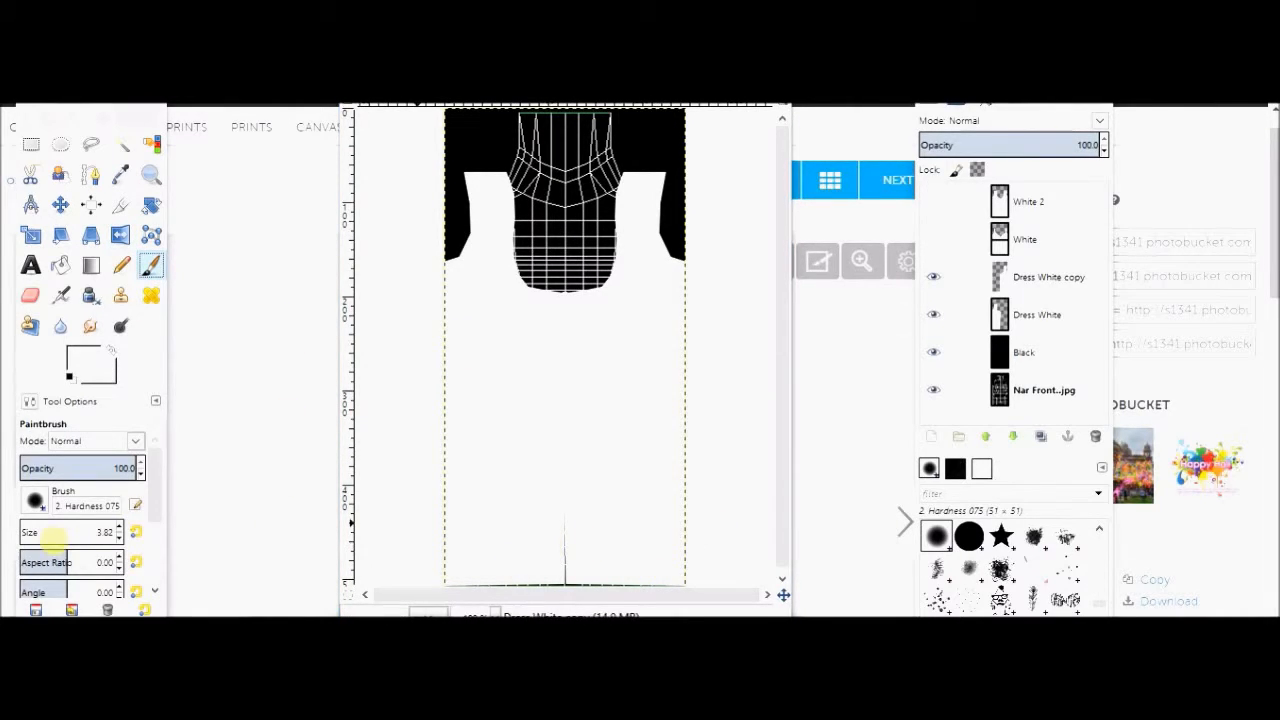
click(45, 526)
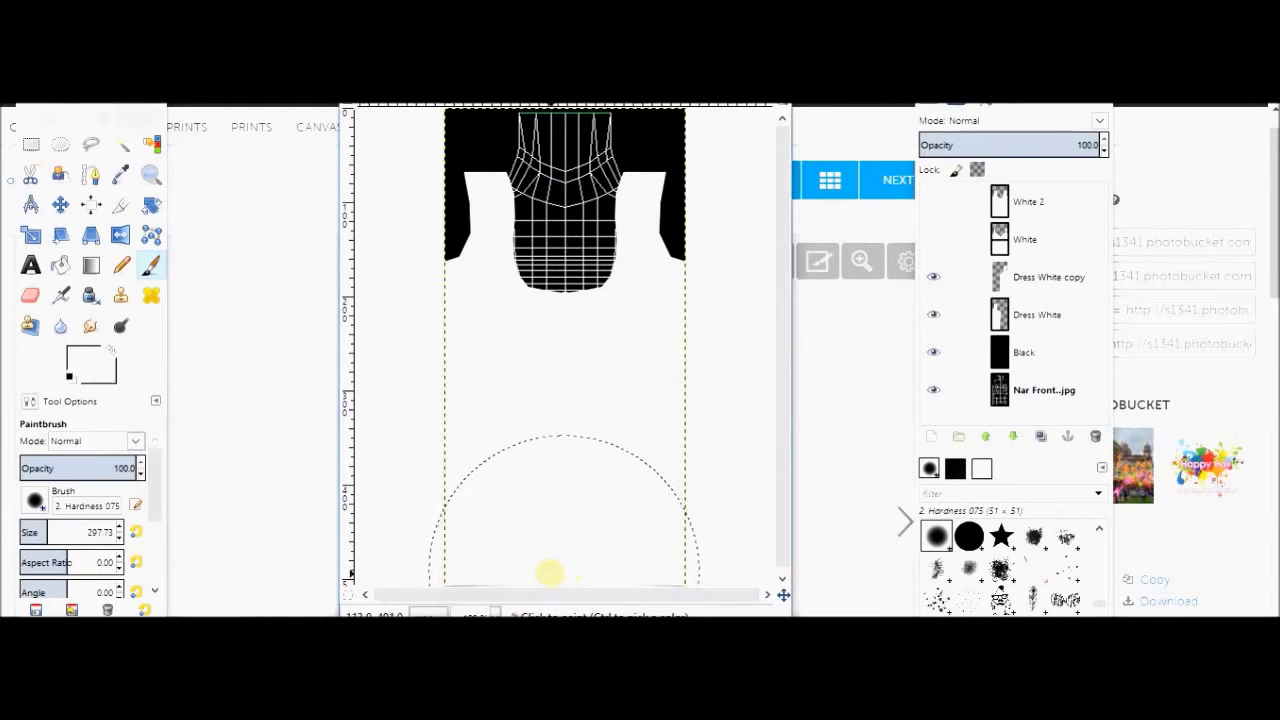
click(29, 531)
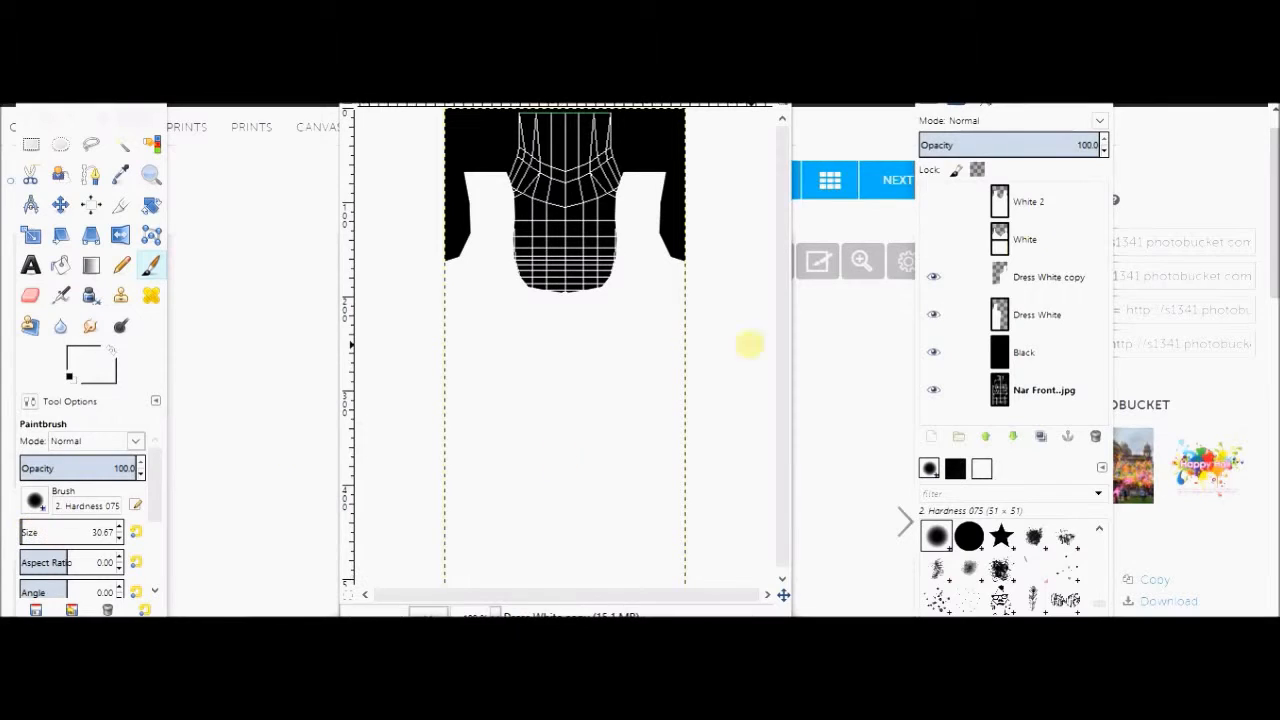
Merge the Dress White copy layer down into Dress White and lower the merged layer's opacity to 20.8.
right_click(1023, 277)
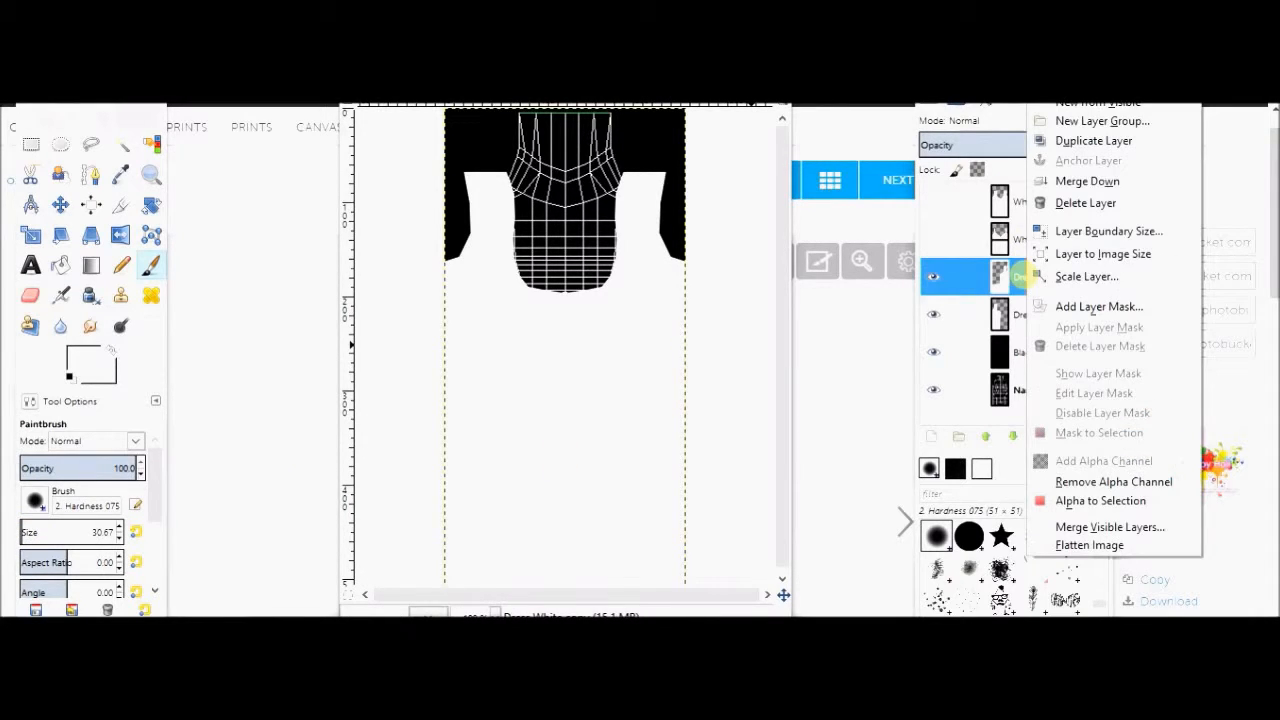
click(1087, 181)
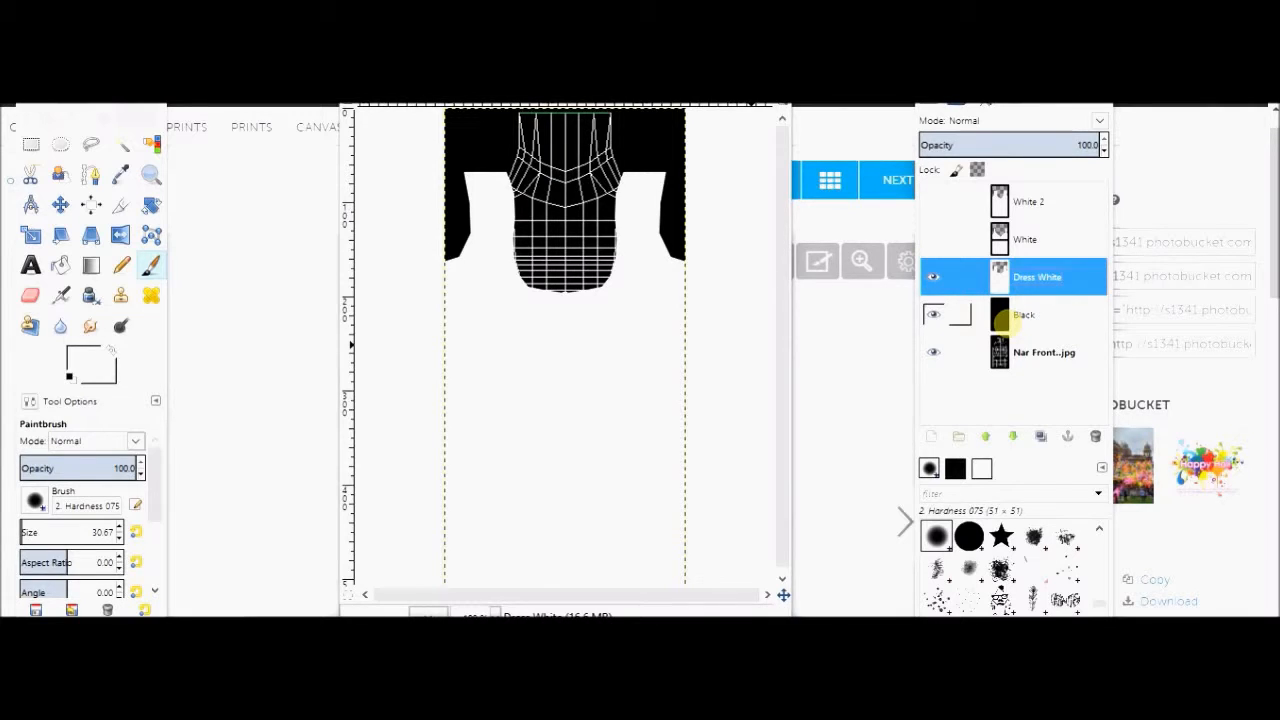
click(966, 145)
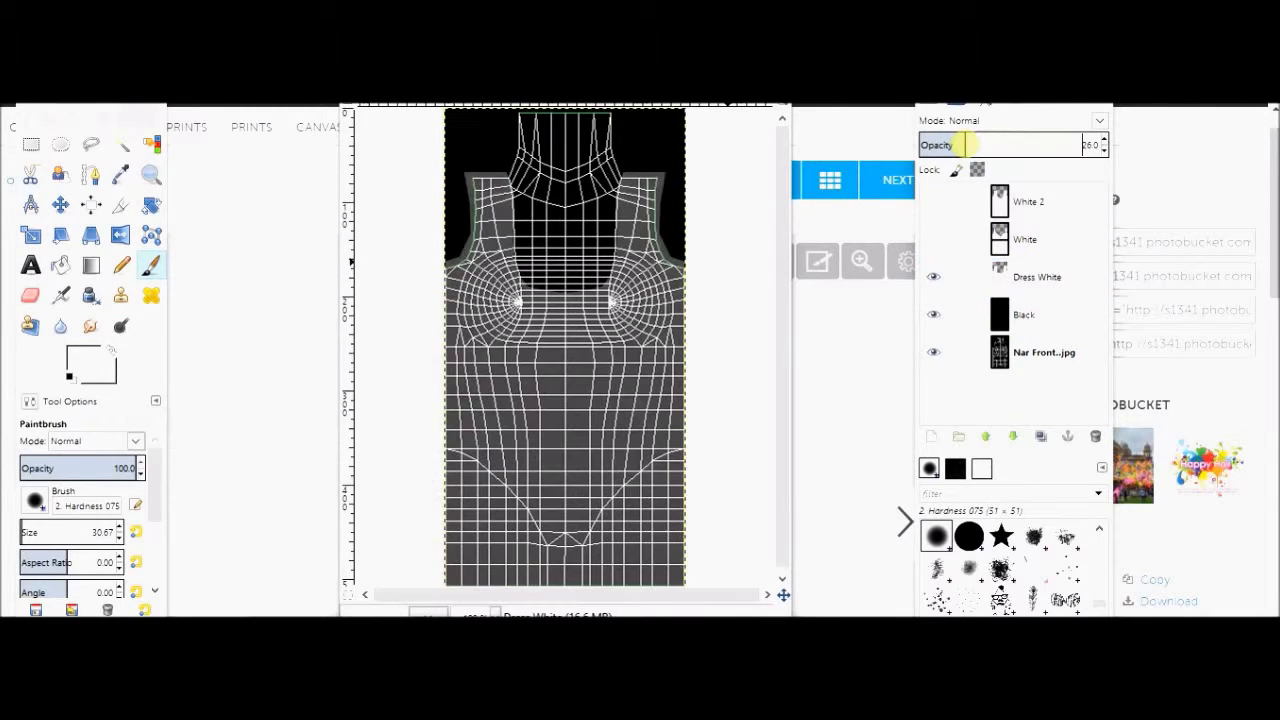
drag(966, 145, 954, 145)
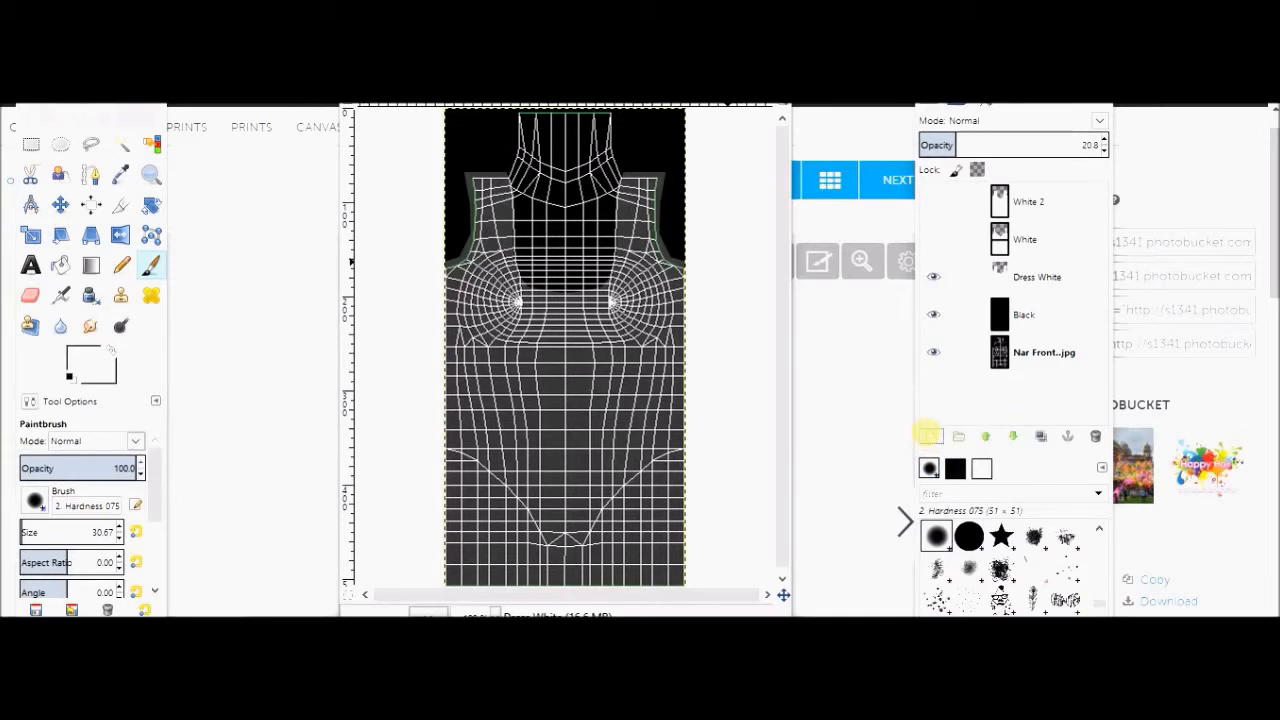
Create a transparent 256 x 512 px layer named "Grey" and set the foreground color to 292424.
click(928, 435)
text(Grey)
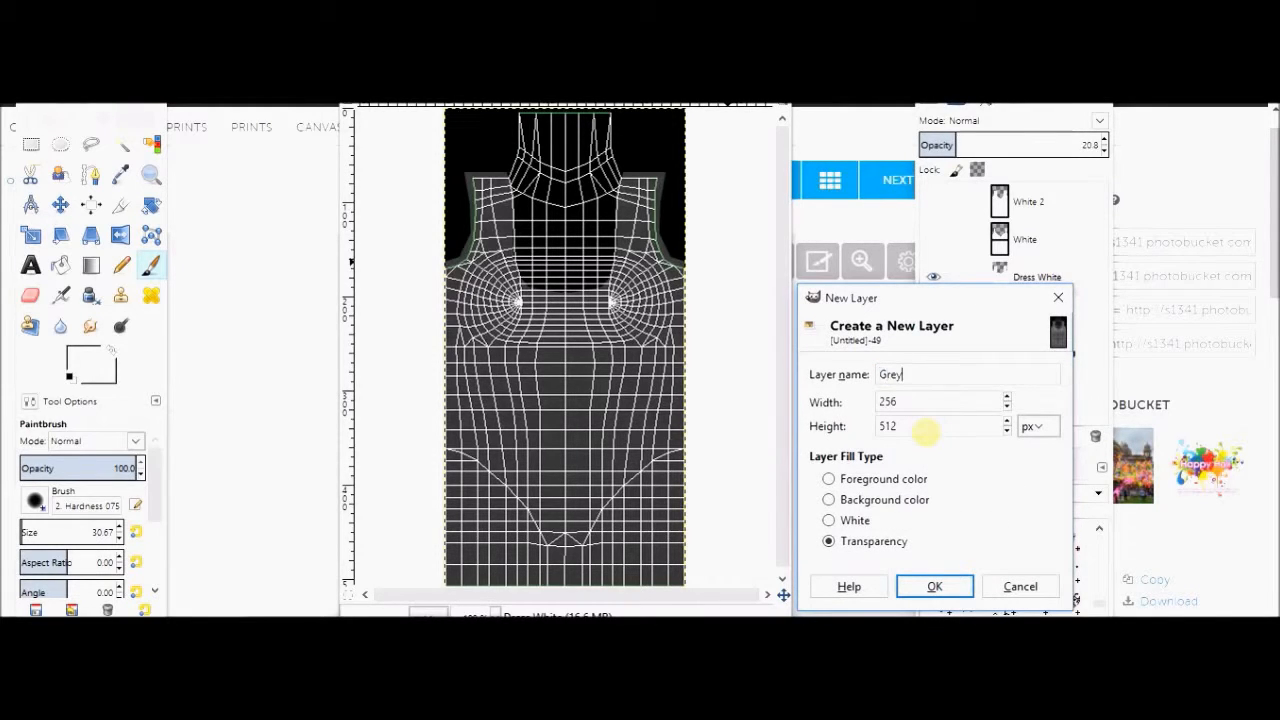
key(Return)
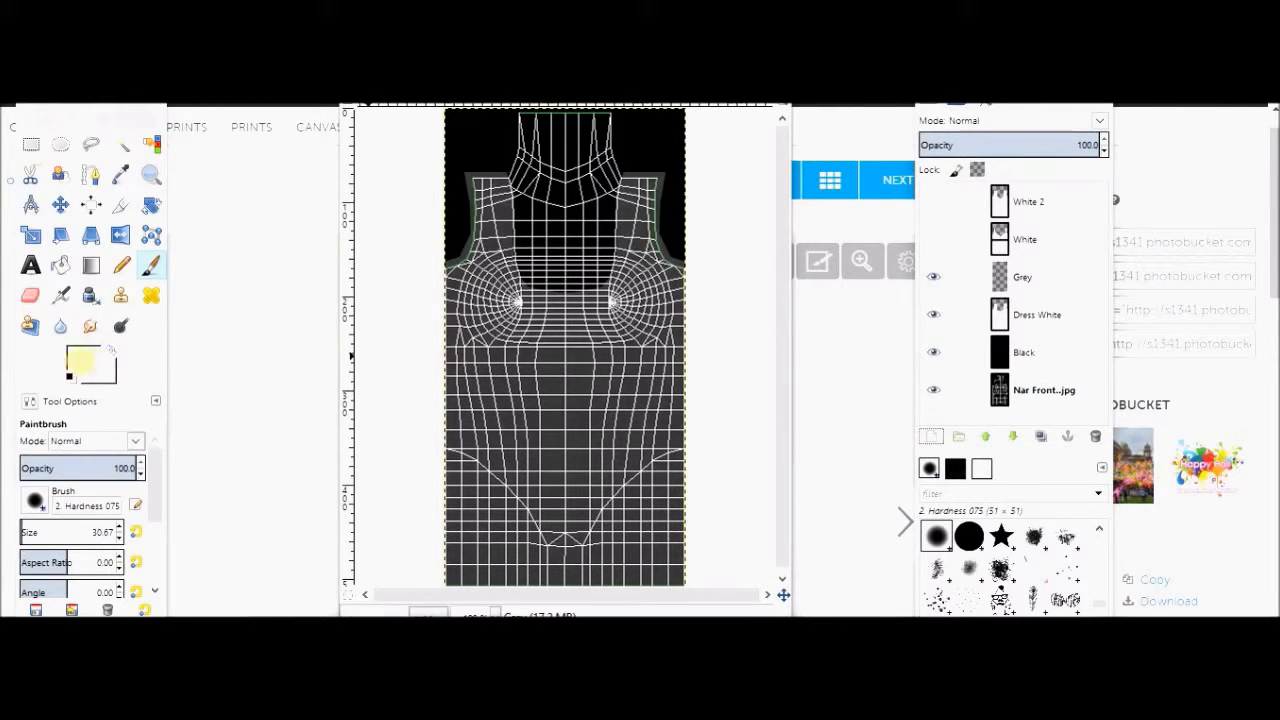
click(80, 360)
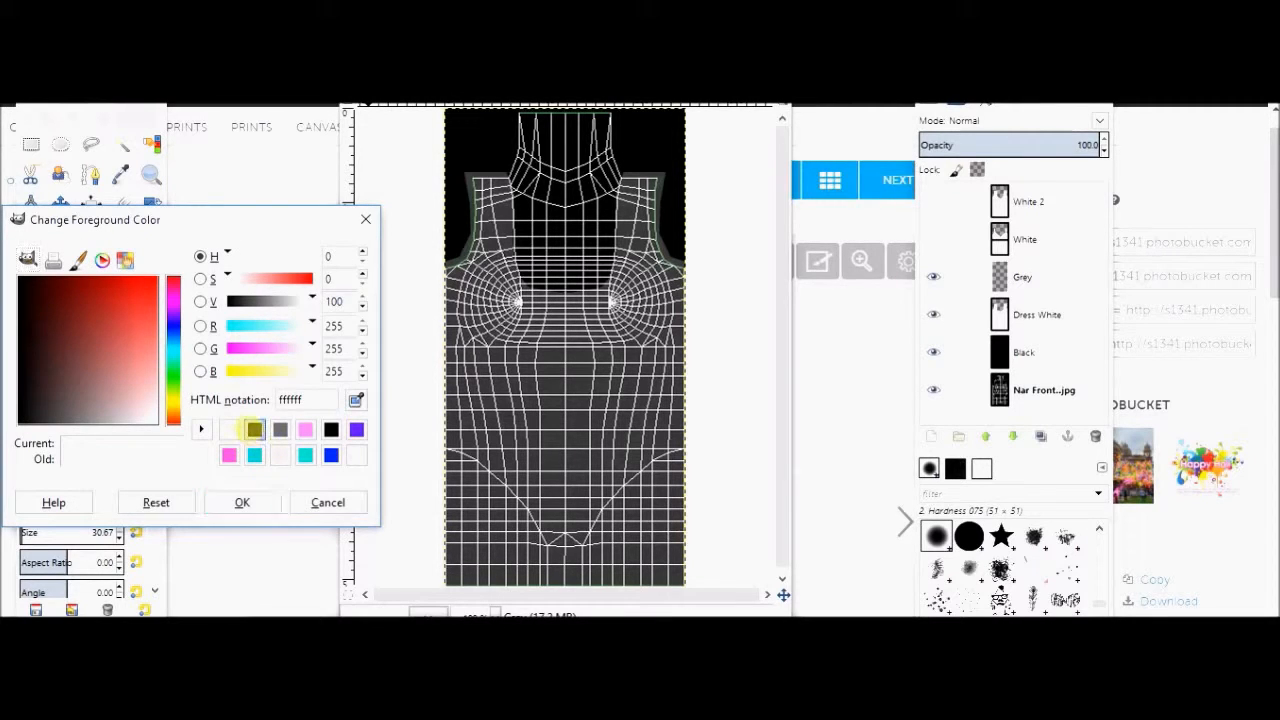
click(255, 429)
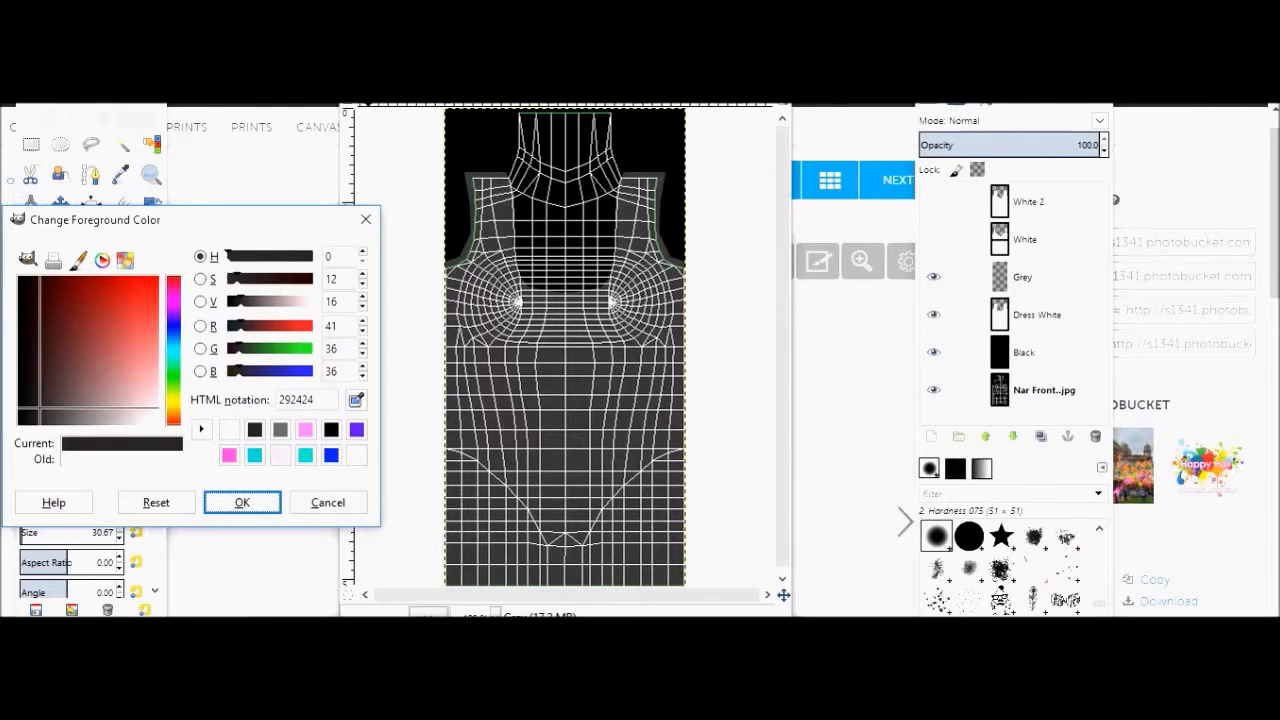
key(Return)
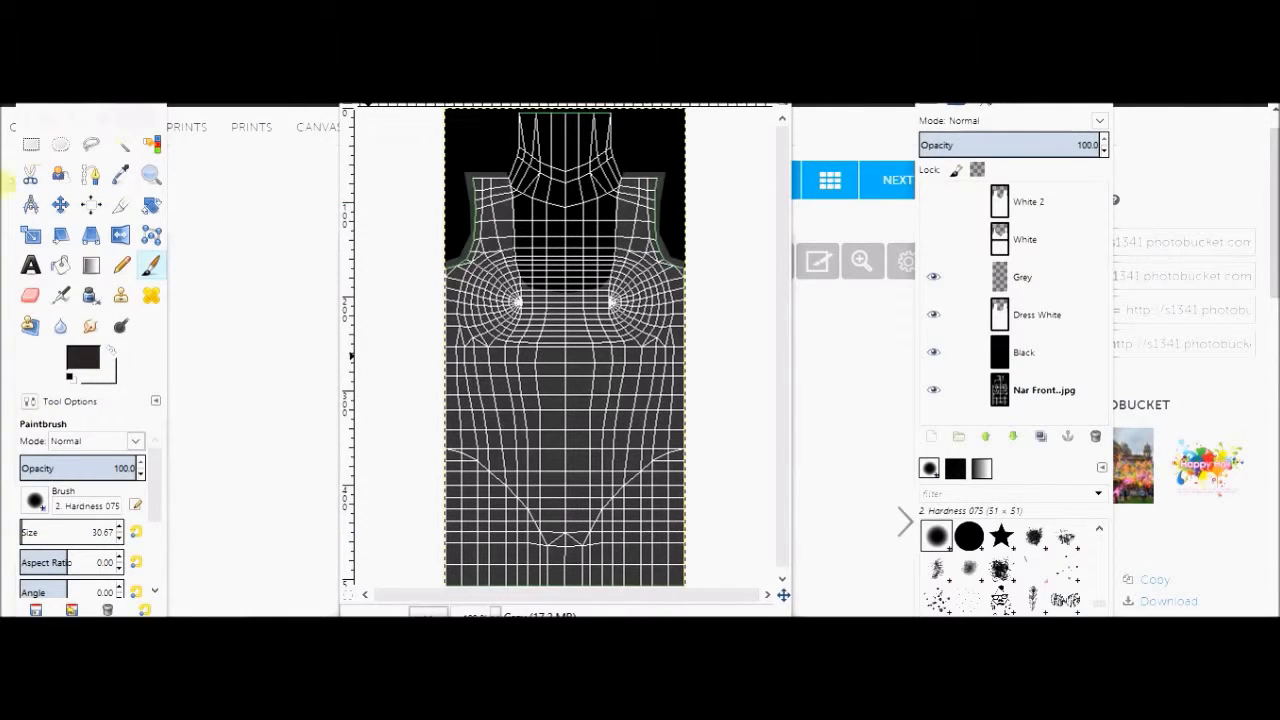
Select a full-width rectangular band below the bust on the Grey layer and fill it with the foreground color.
click(31, 145)
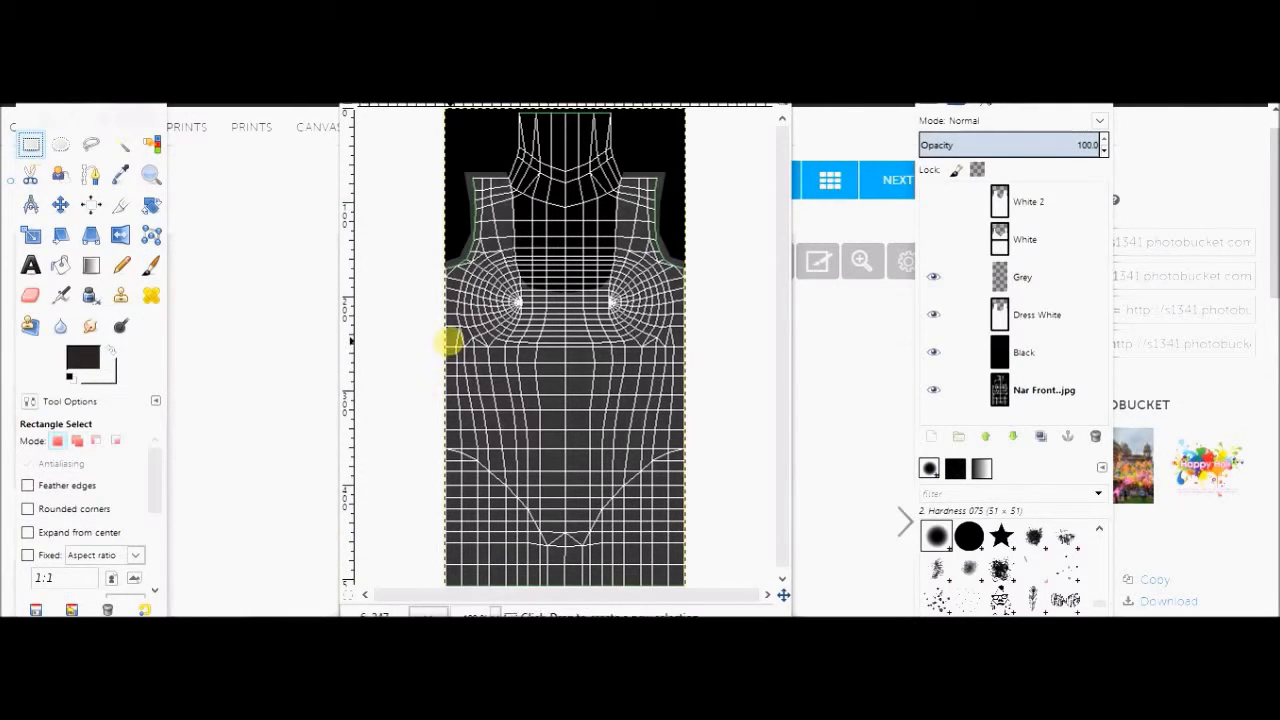
drag(443, 345, 688, 395)
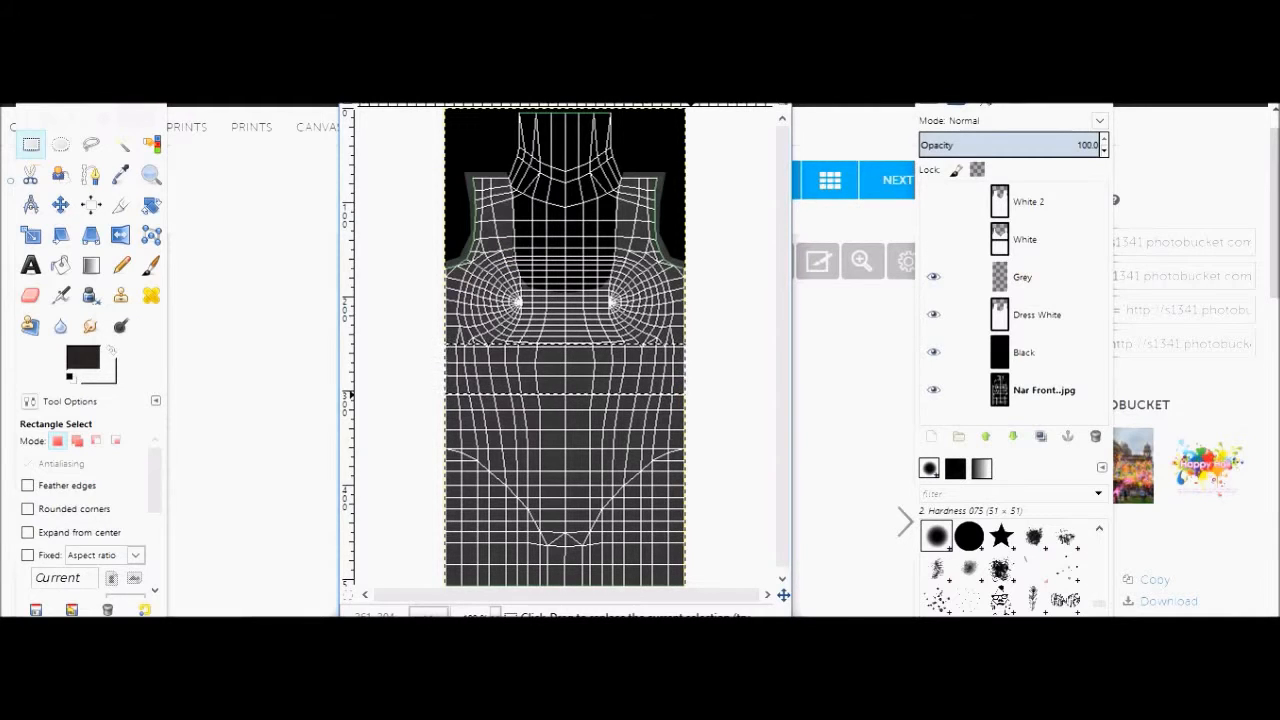
key(alt+e)
click(390, 352)
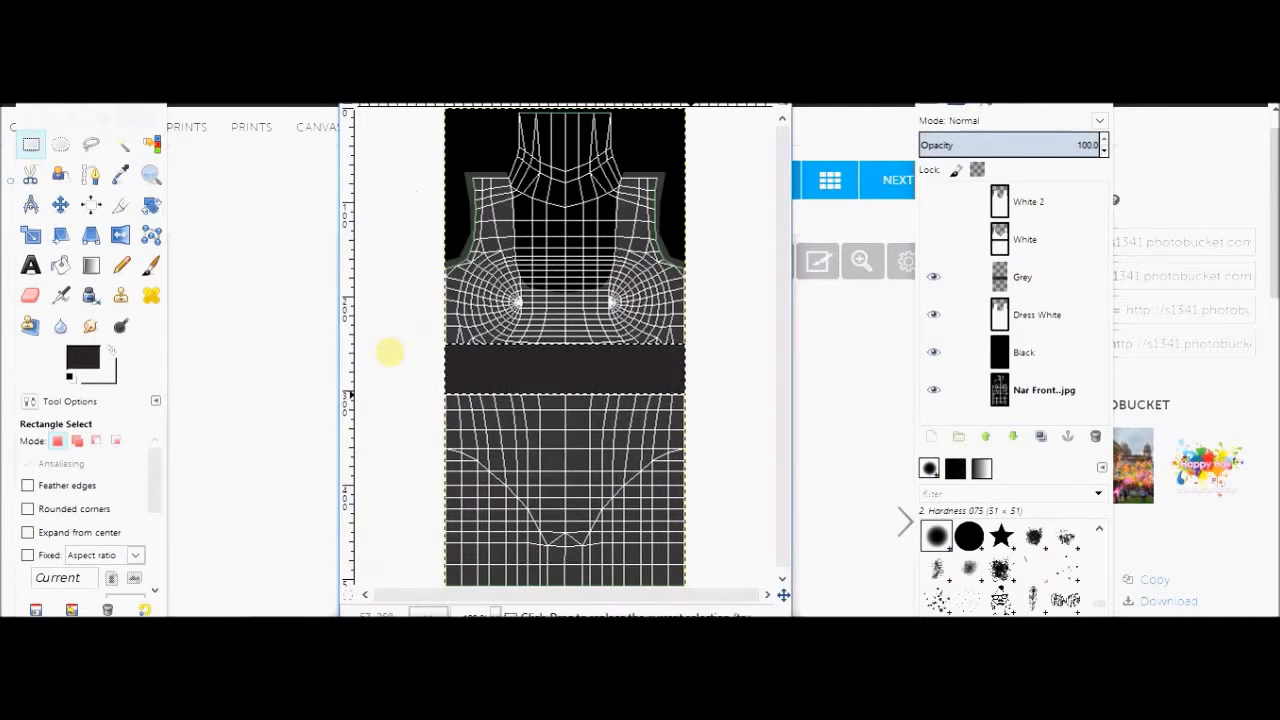
Restore the Dress White and Black layers to full opacity, 100.
click(994, 314)
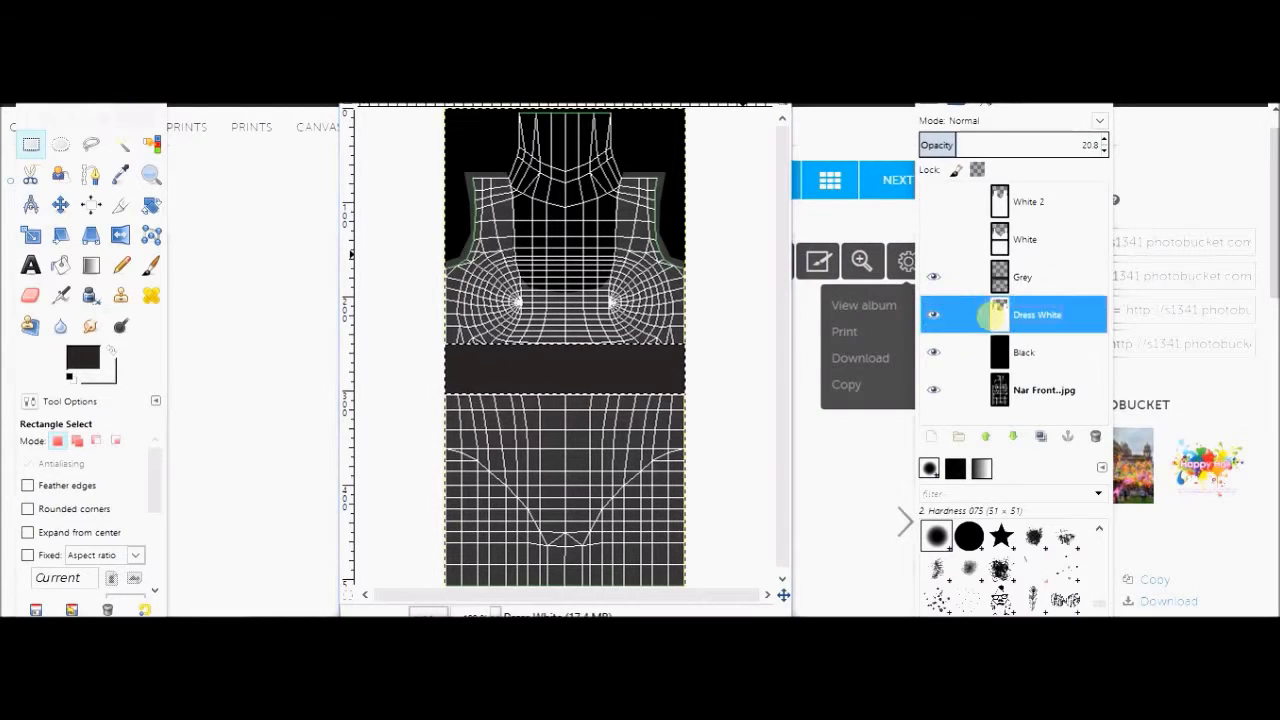
drag(1035, 130, 1095, 138)
click(1024, 352)
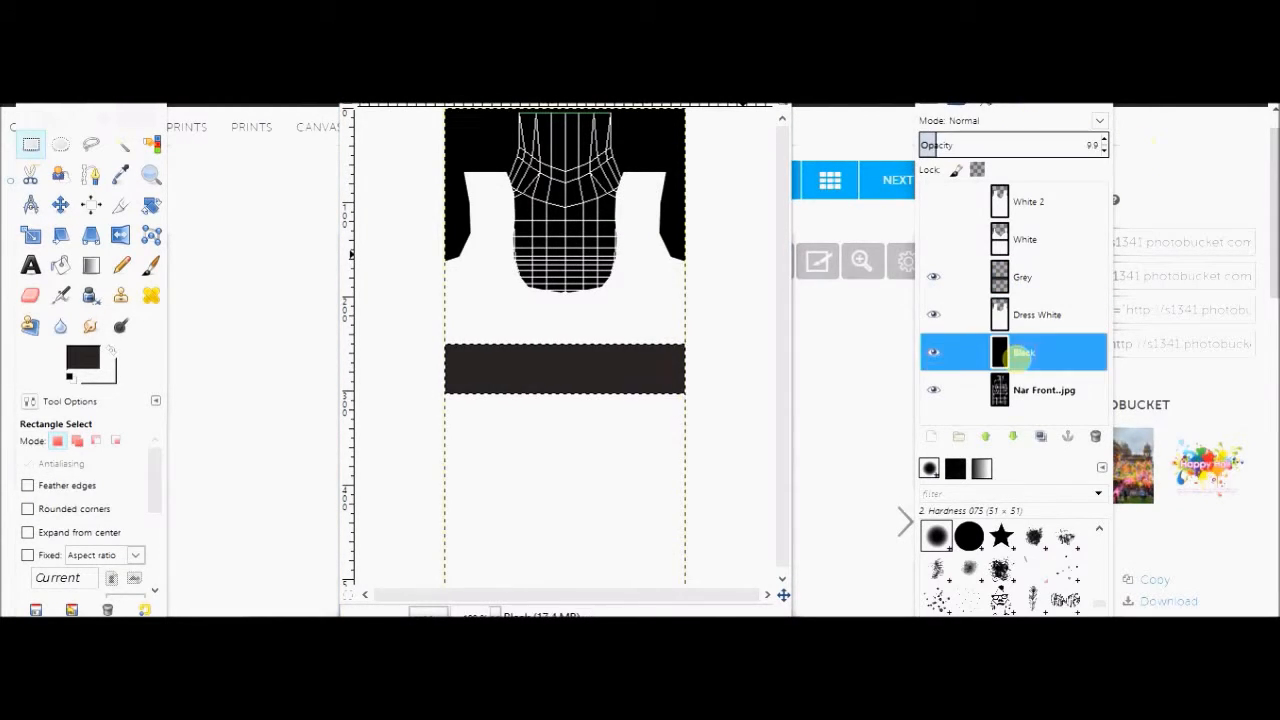
drag(1060, 140, 1143, 136)
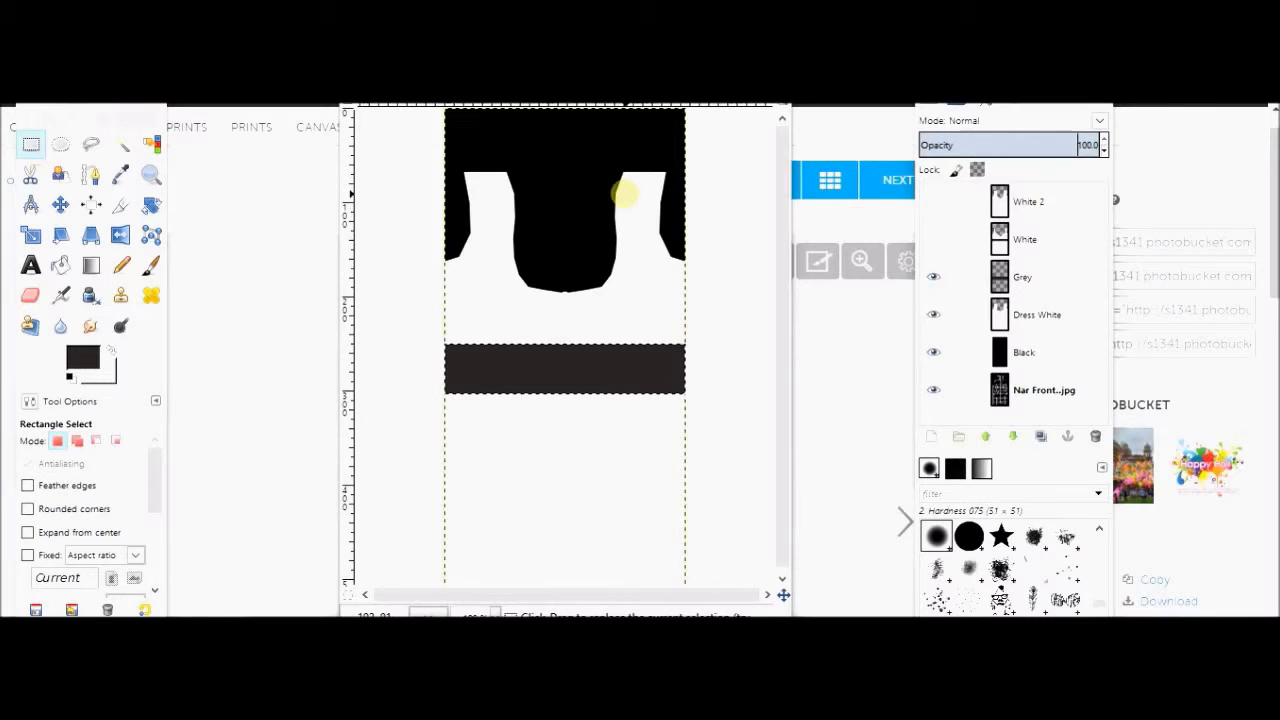
Export the finished dress image again to 1.jpg.
click(384, 90)
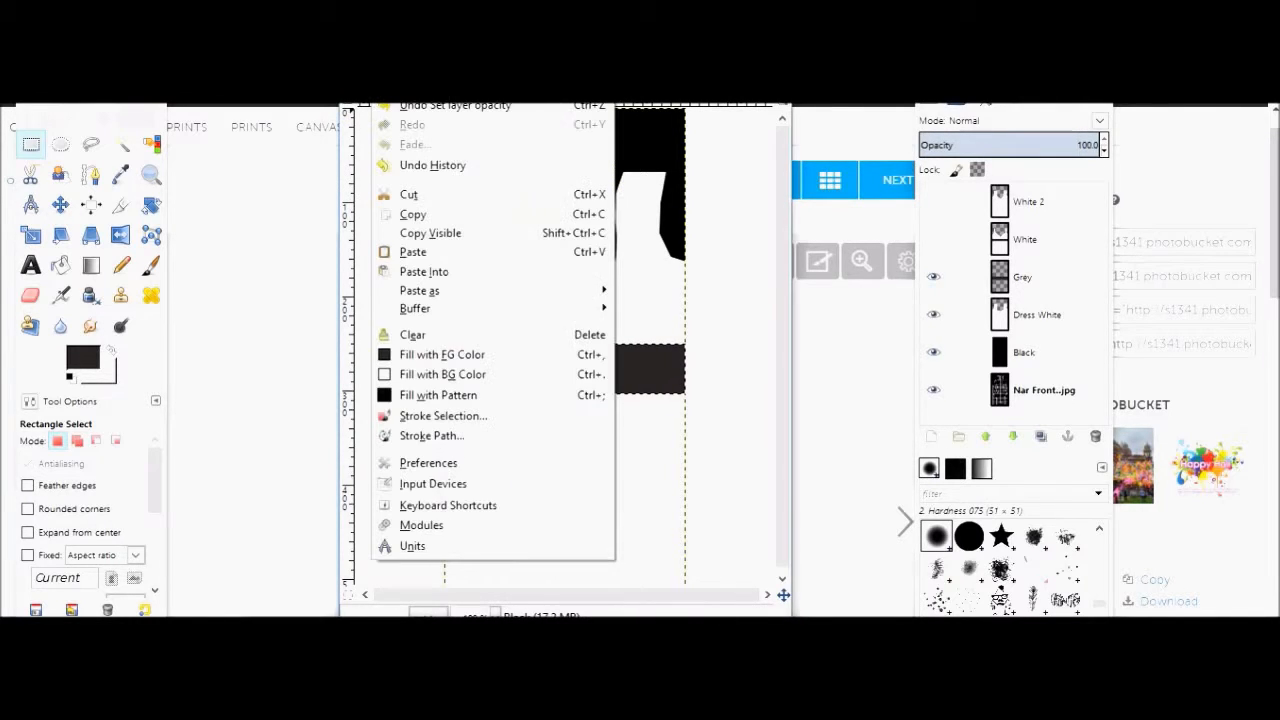
mouse_move(352, 95)
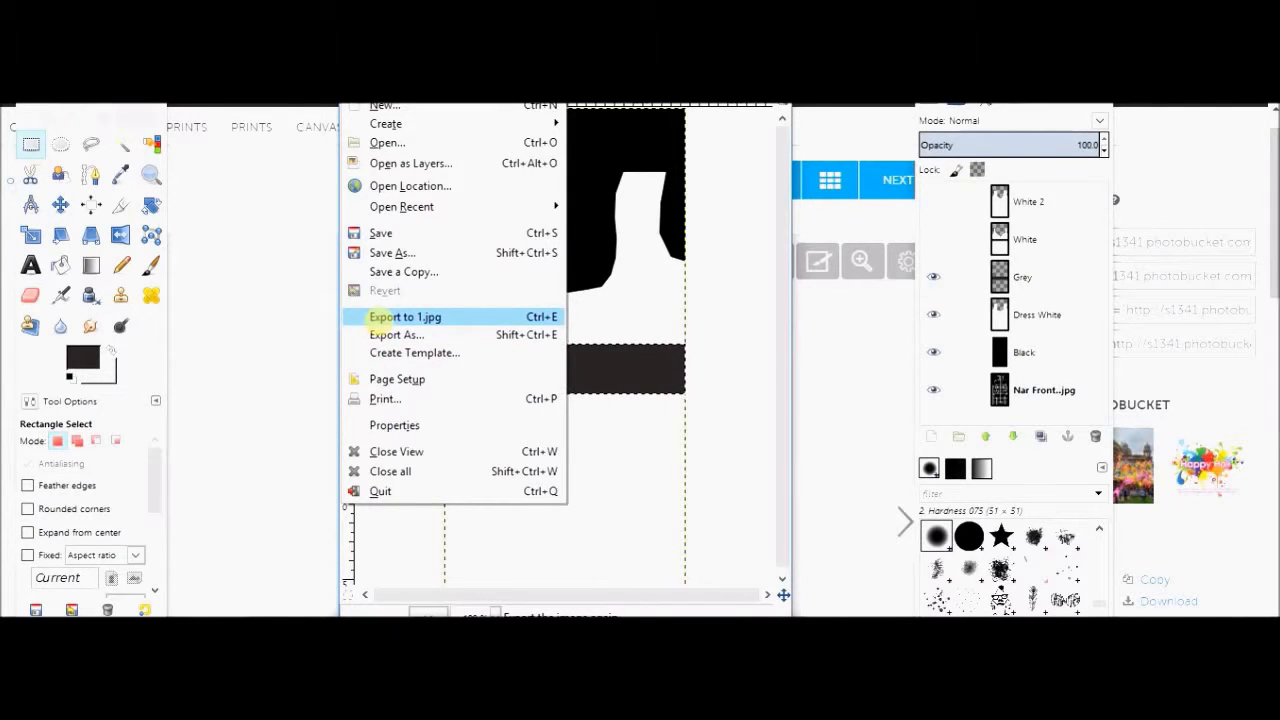
click(377, 317)
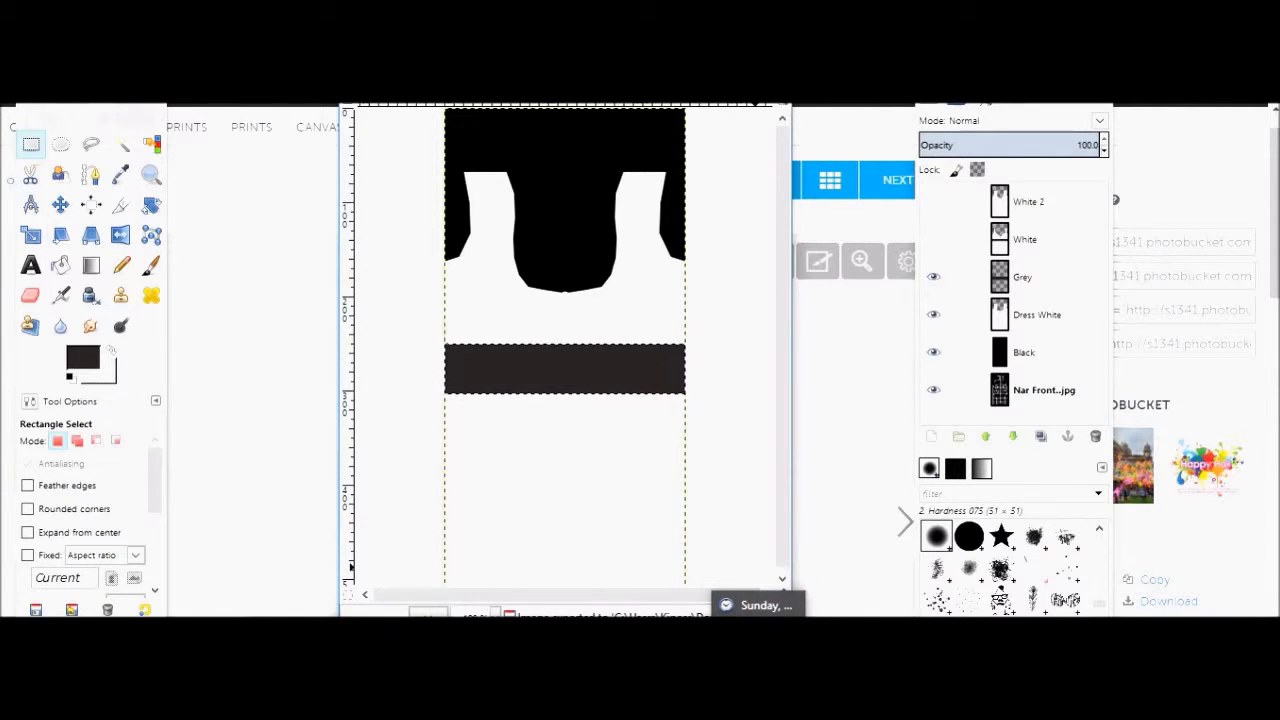
Switch to the dress's product page in the browser and derive a new product from it in the IMVU editor.
click(805, 650)
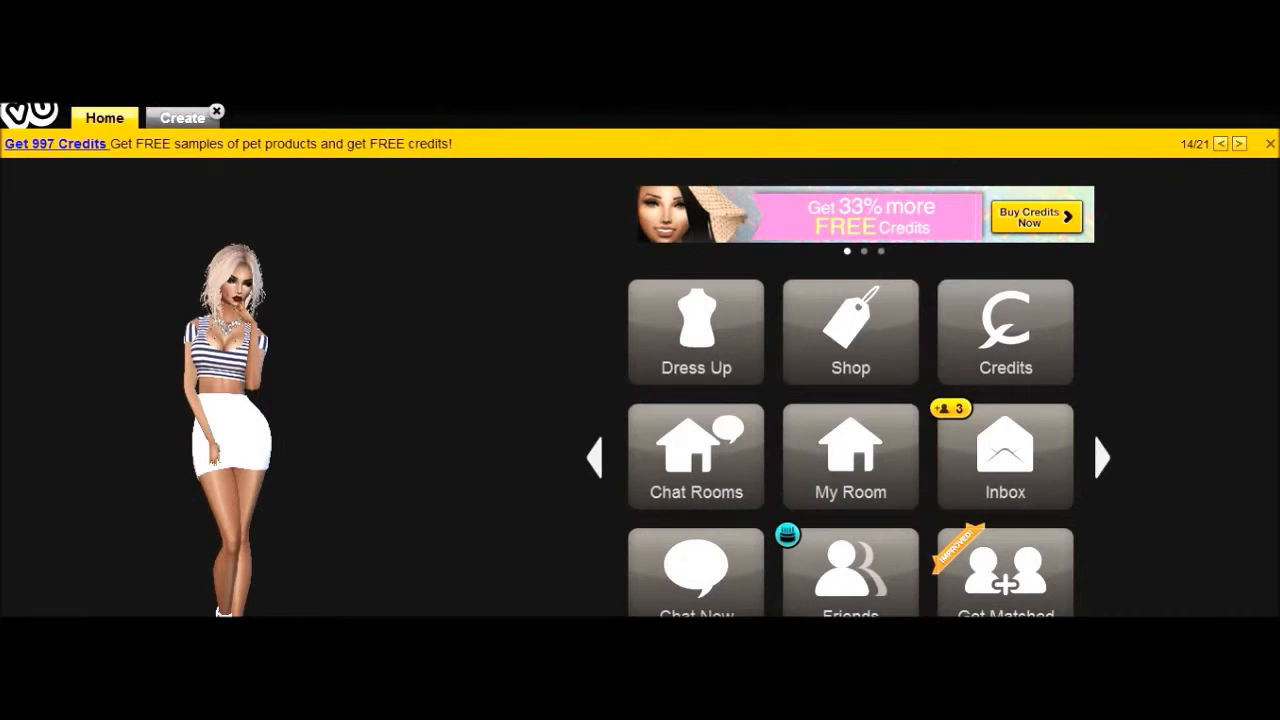
mouse_move(665, 702)
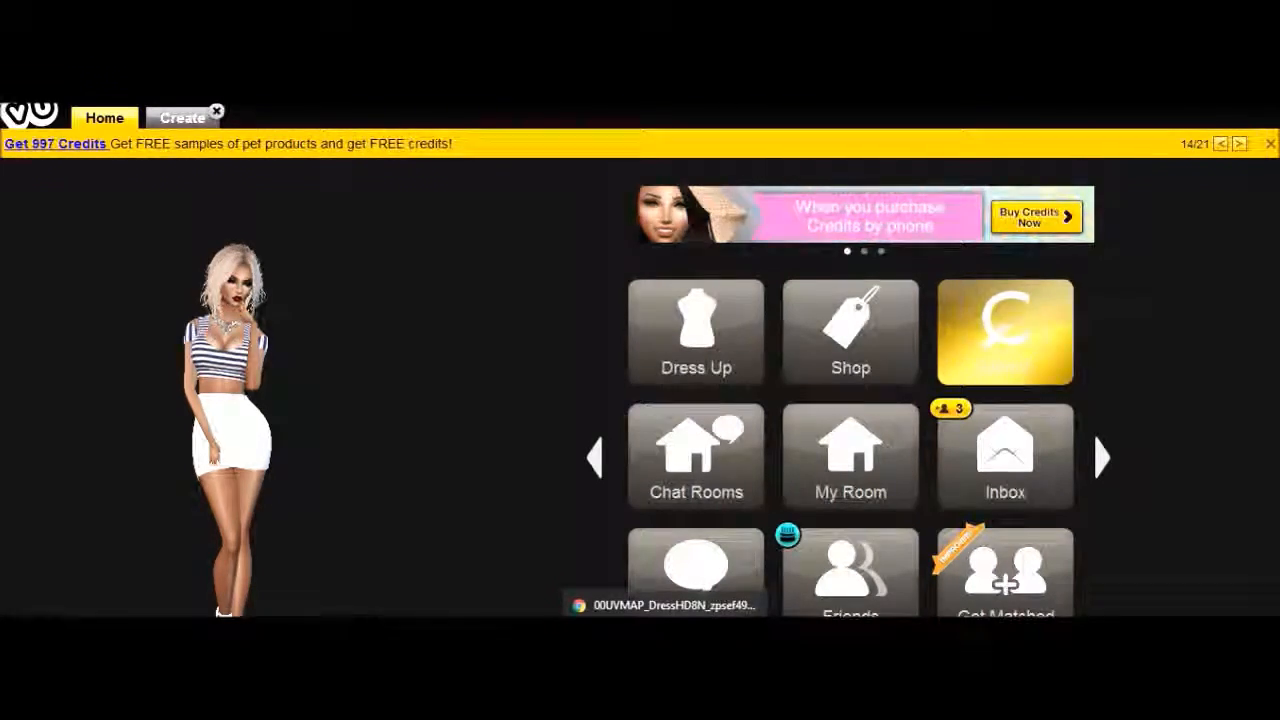
click(665, 652)
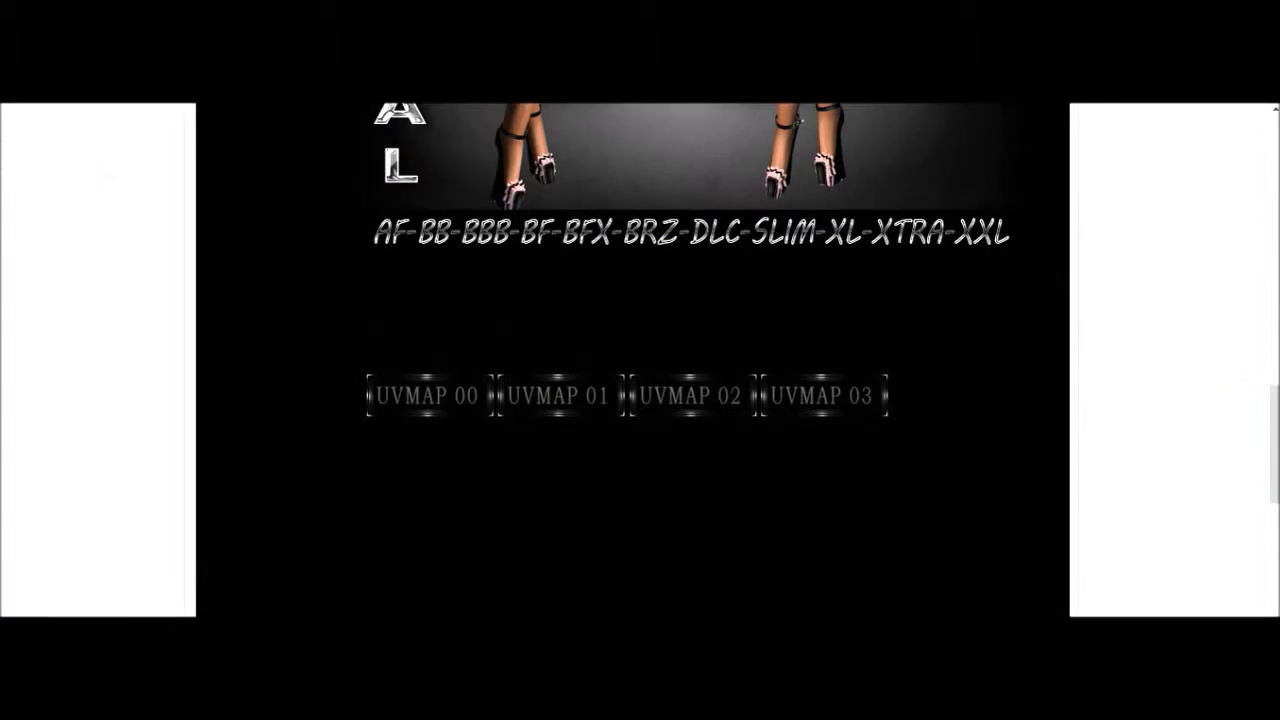
drag(1275, 424, 1275, 591)
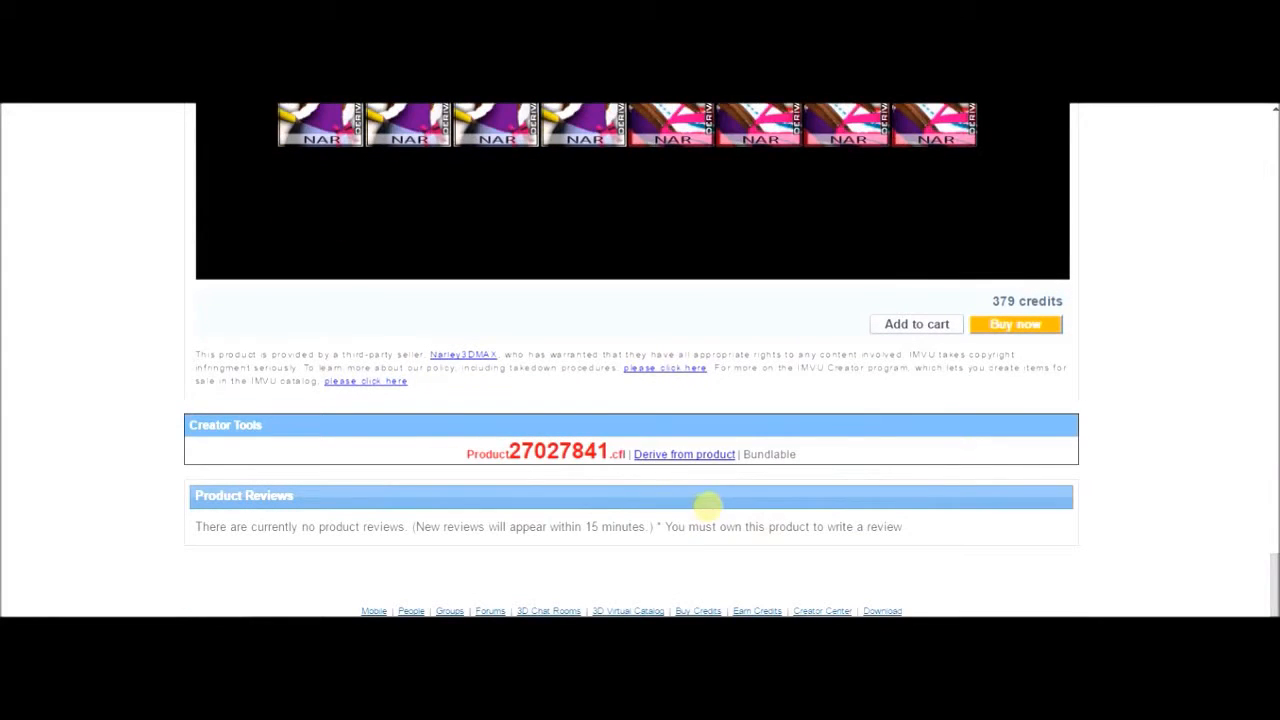
click(648, 456)
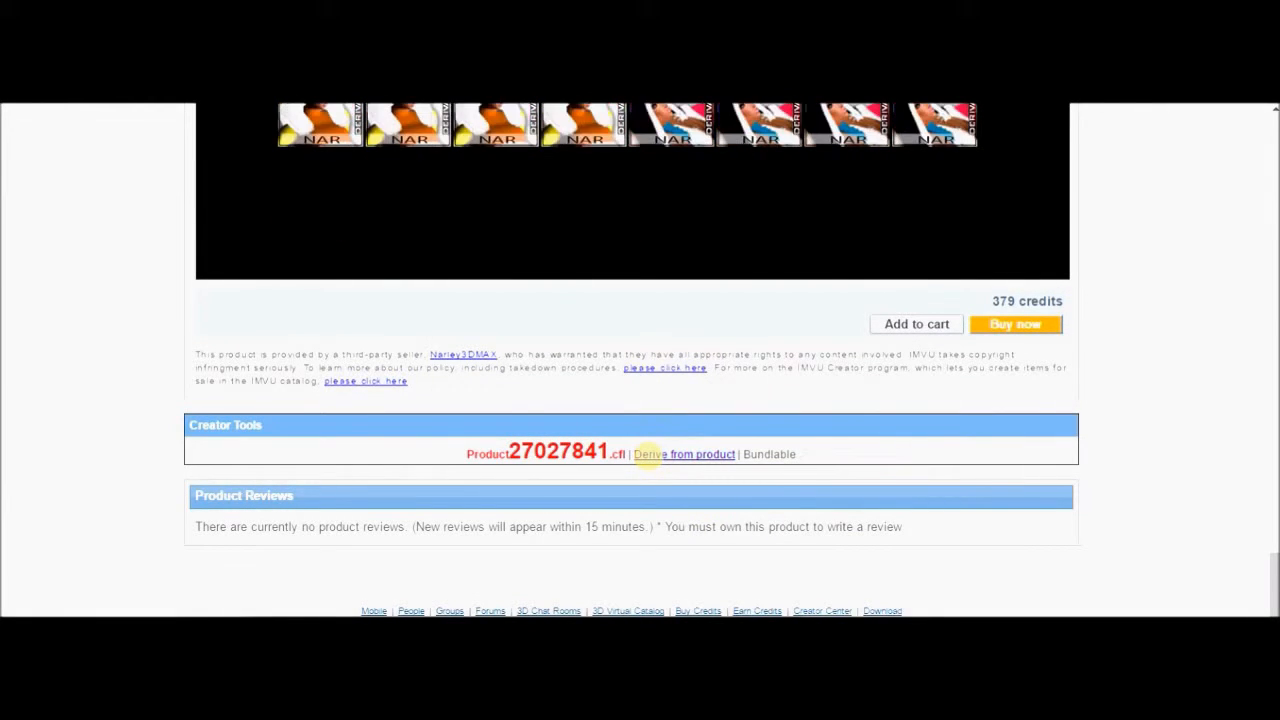
click(670, 352)
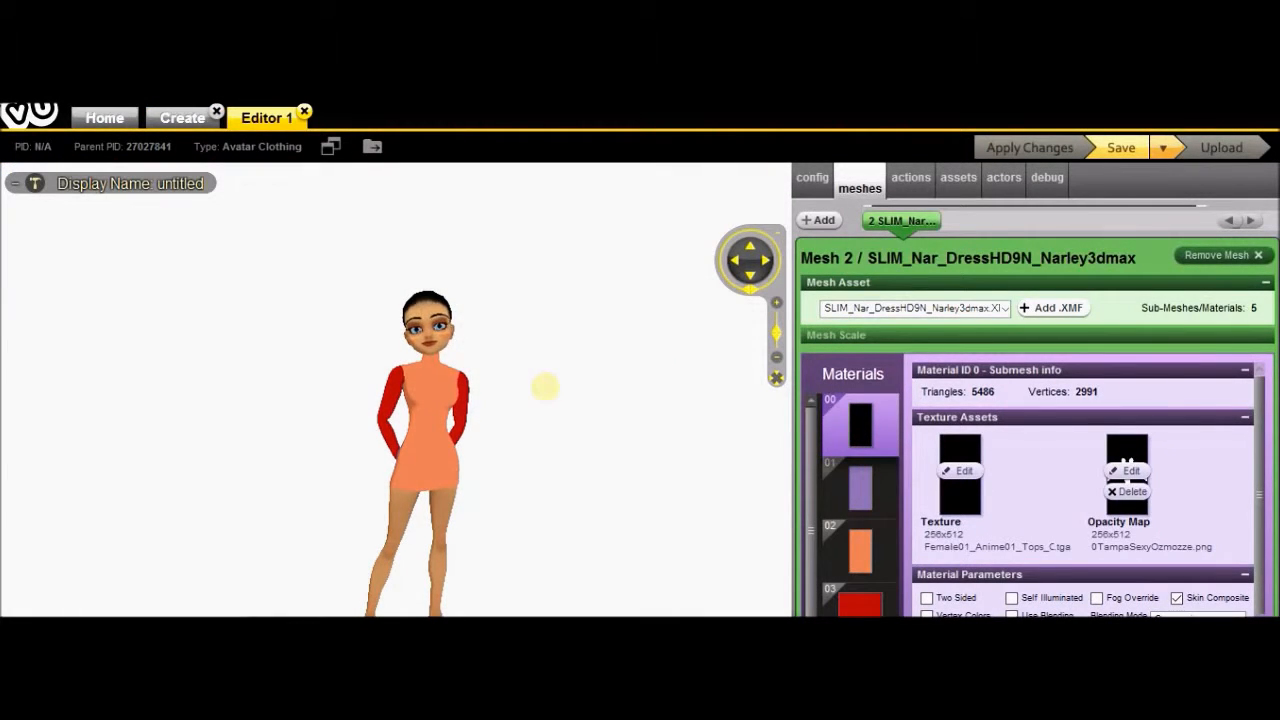
Dress the preview avatar in the outfit from the Creating Avi (2) folder, close the outfit list and bring the avatar closer.
scroll(545, 387, down, 3)
drag(481, 394, 511, 405)
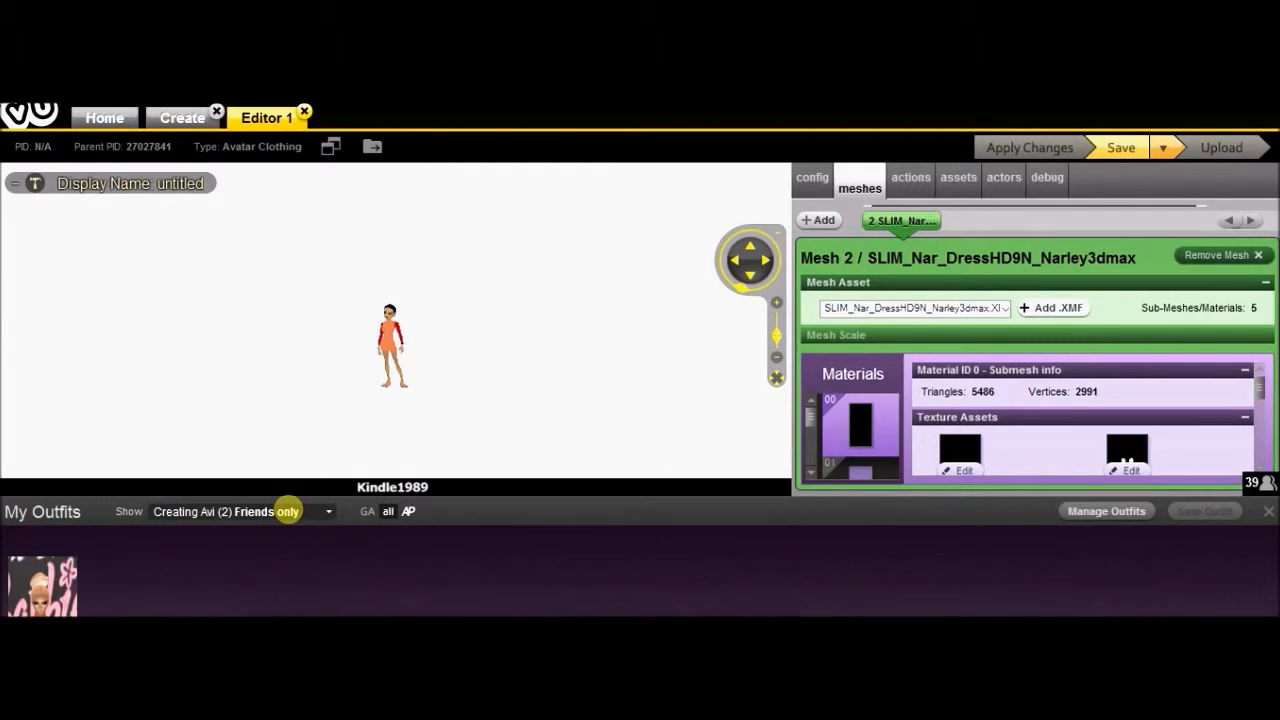
mouse_move(35, 590)
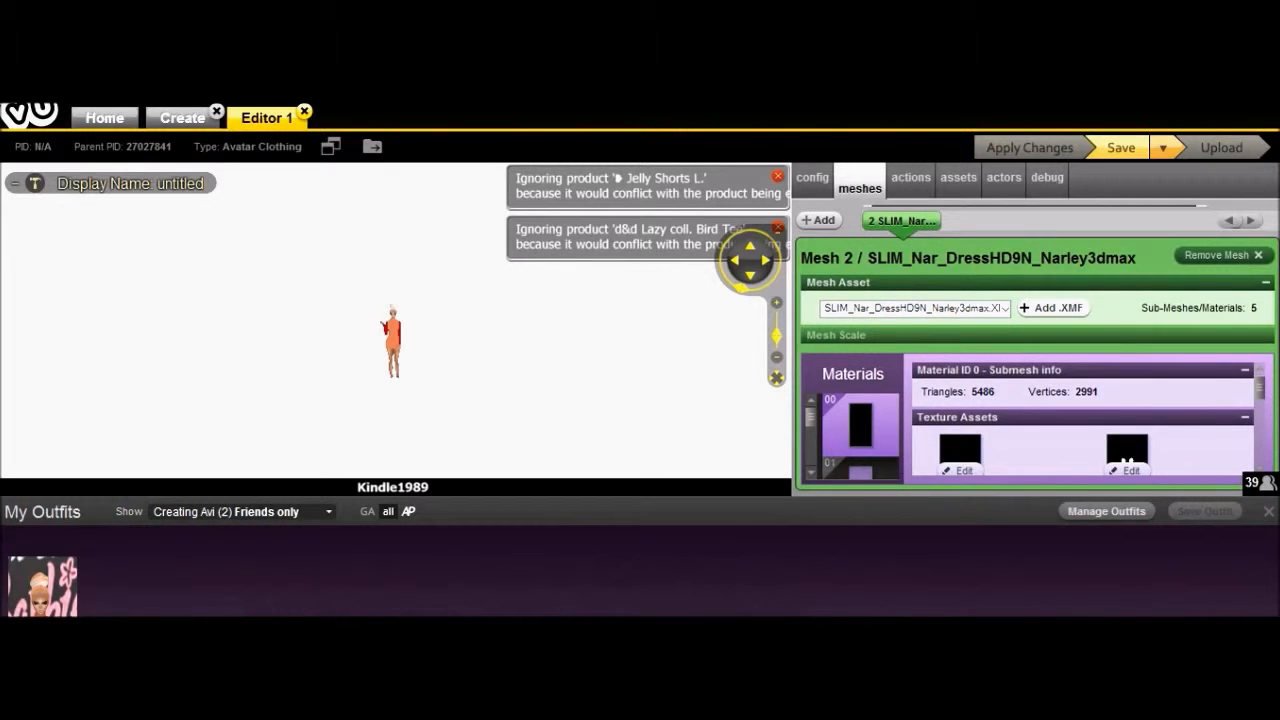
click(1268, 511)
drag(489, 462, 715, 460)
drag(770, 413, 839, 441)
drag(677, 440, 471, 449)
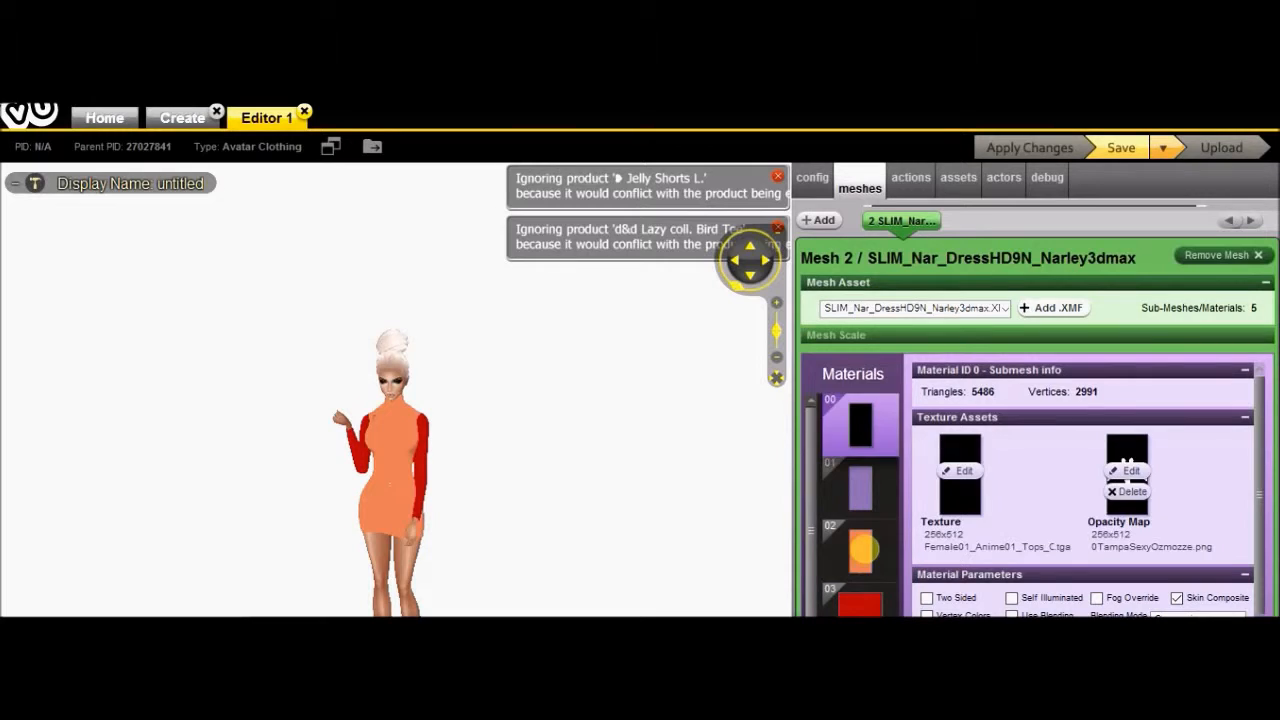
Add 1.jpg as the opacity map of material 02, apply the changes and inspect the dress on the avatar.
click(860, 555)
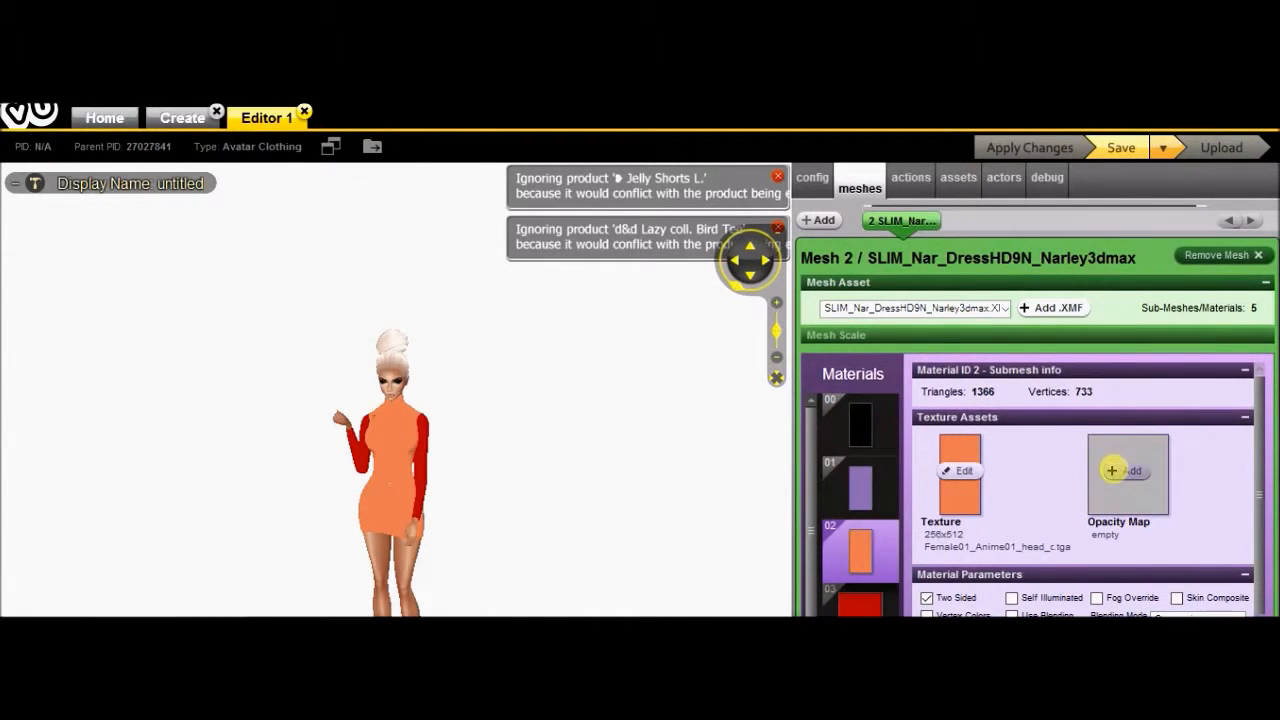
click(1112, 470)
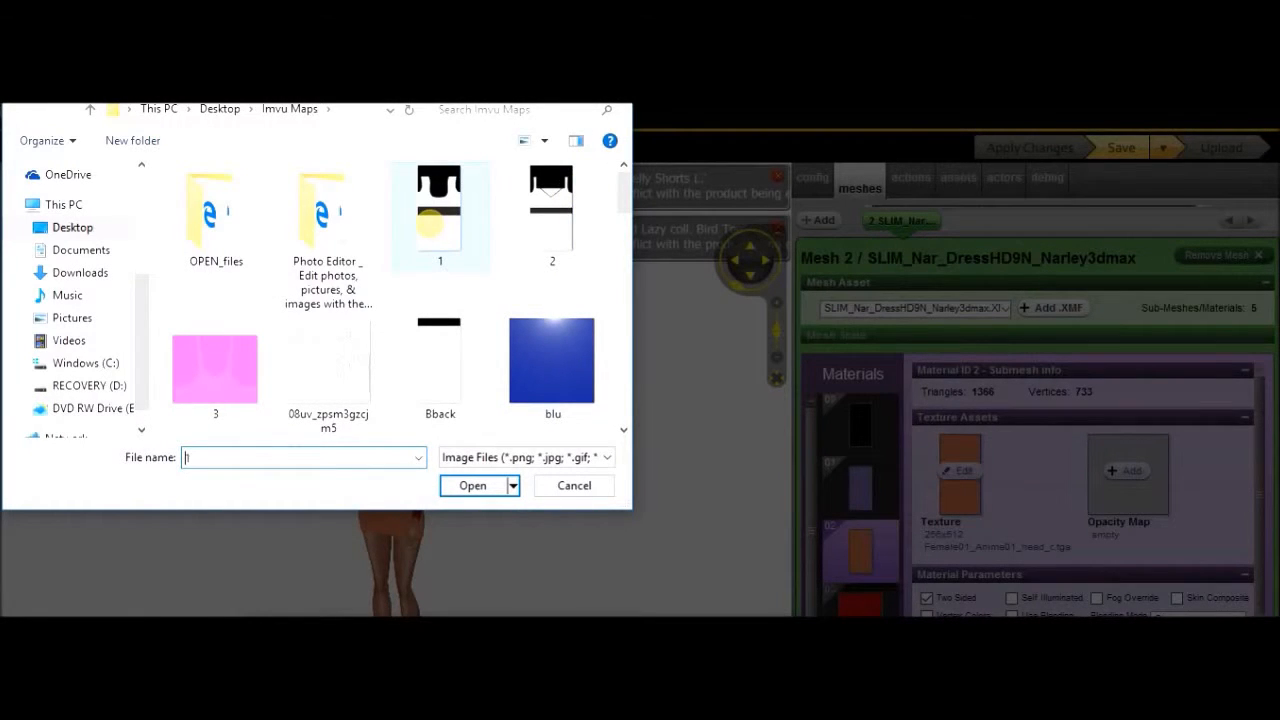
click(485, 483)
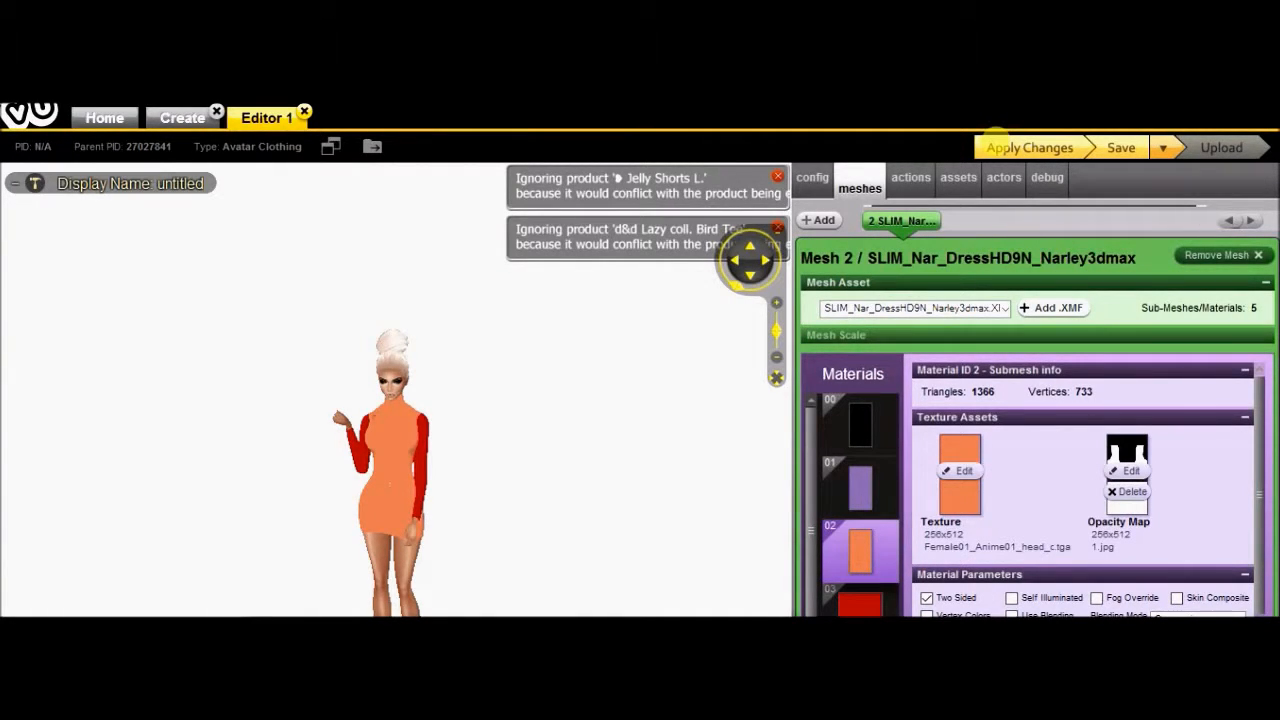
click(996, 145)
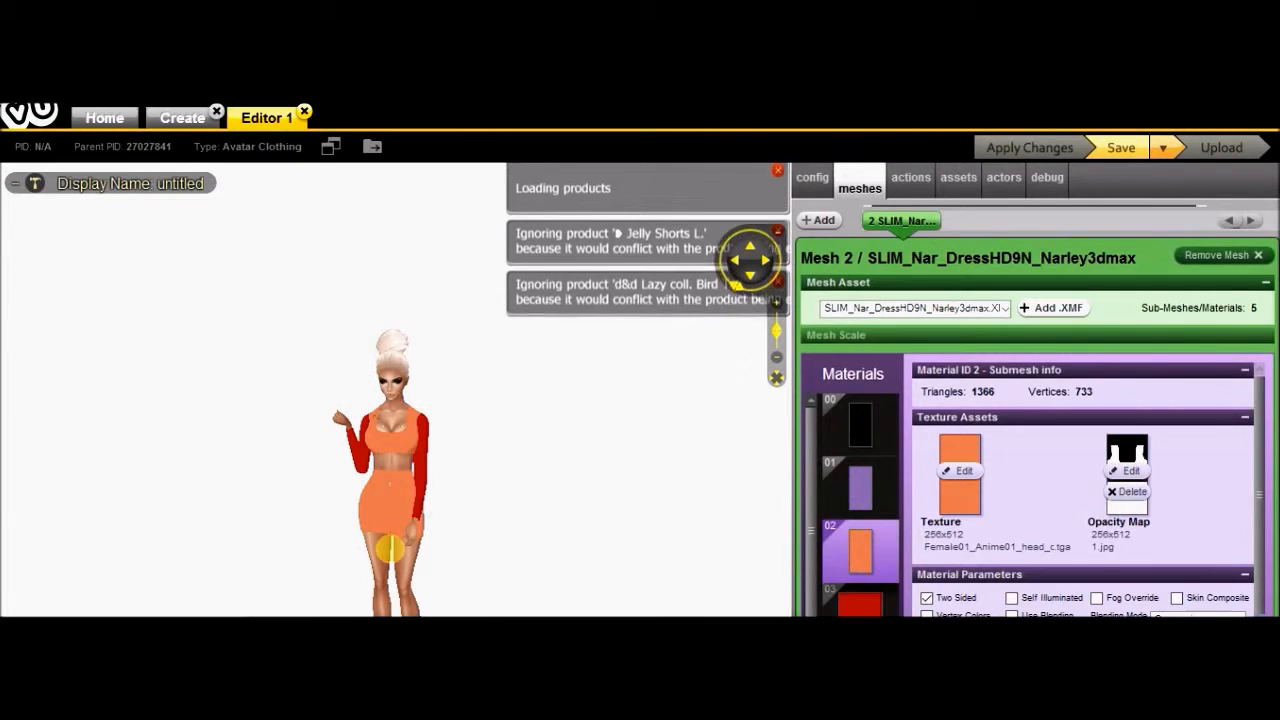
scroll(400, 540, up, 4)
scroll(417, 525, down, 2)
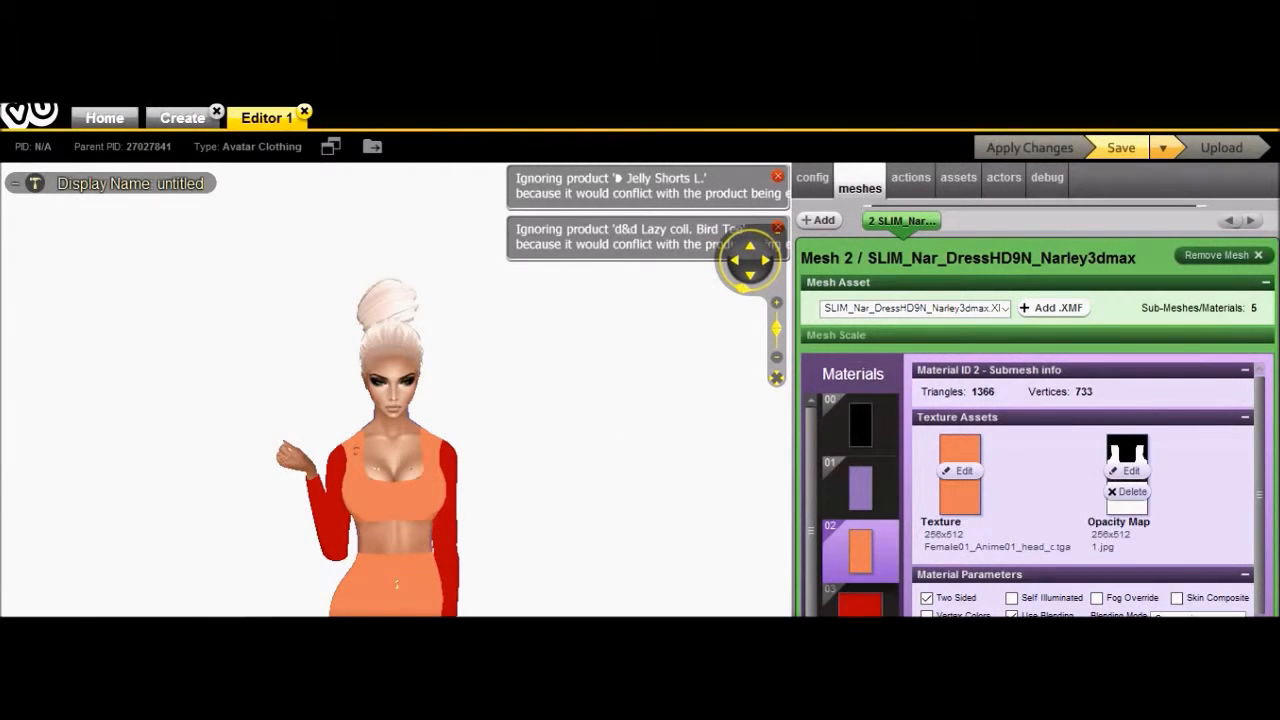
Switch to the dress image in GIMP, open Nar Bacck.jpg from the desktop's Imvu Maps folder and bring its window into view.
mouse_move(745, 605)
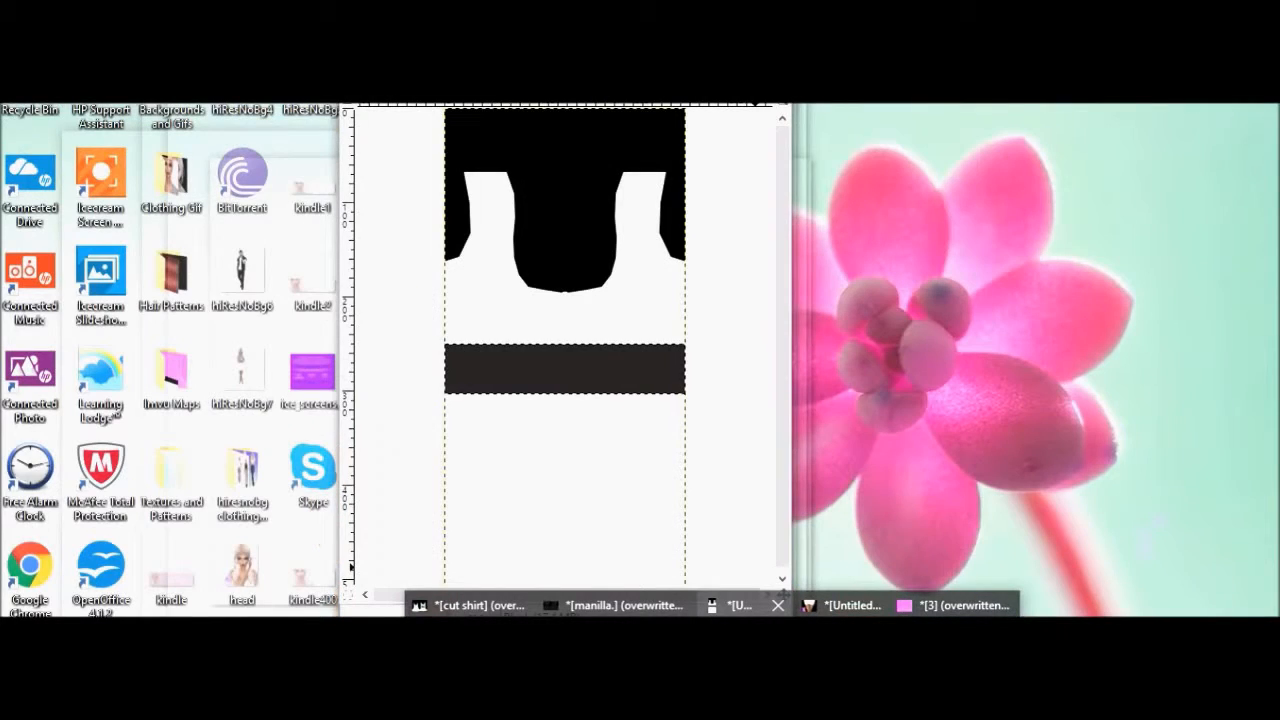
click(740, 605)
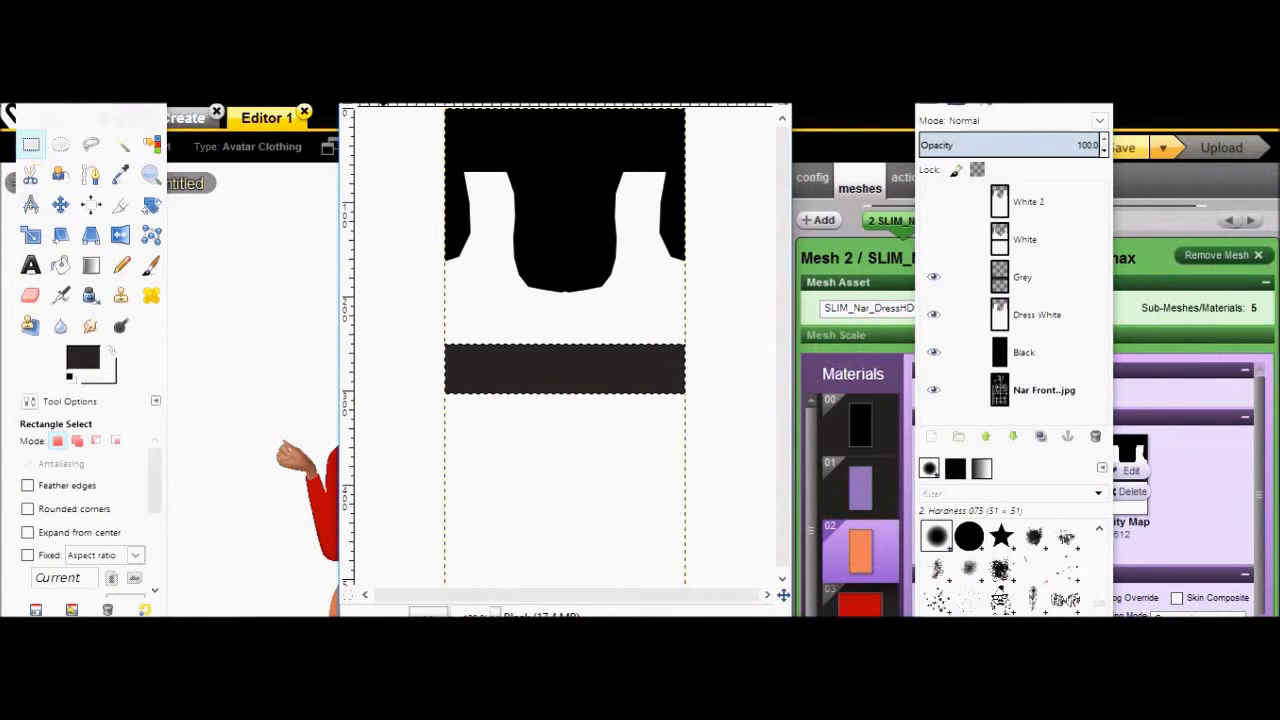
click(351, 87)
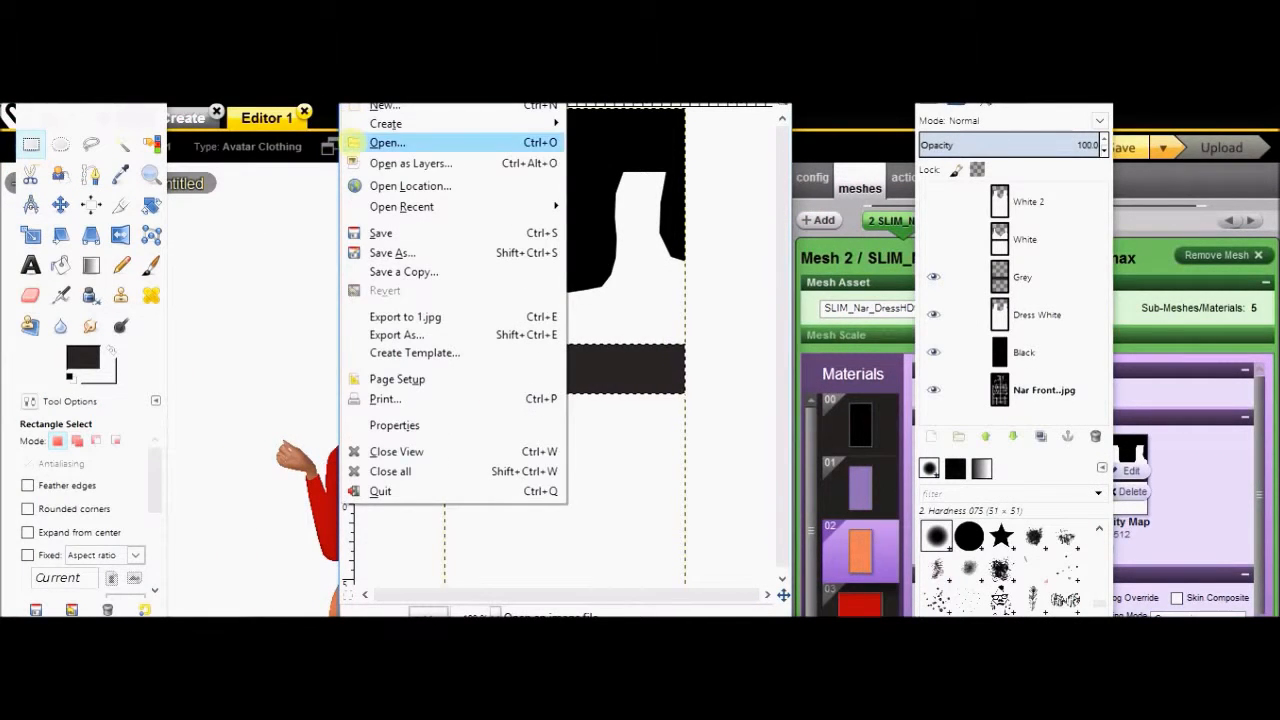
click(355, 142)
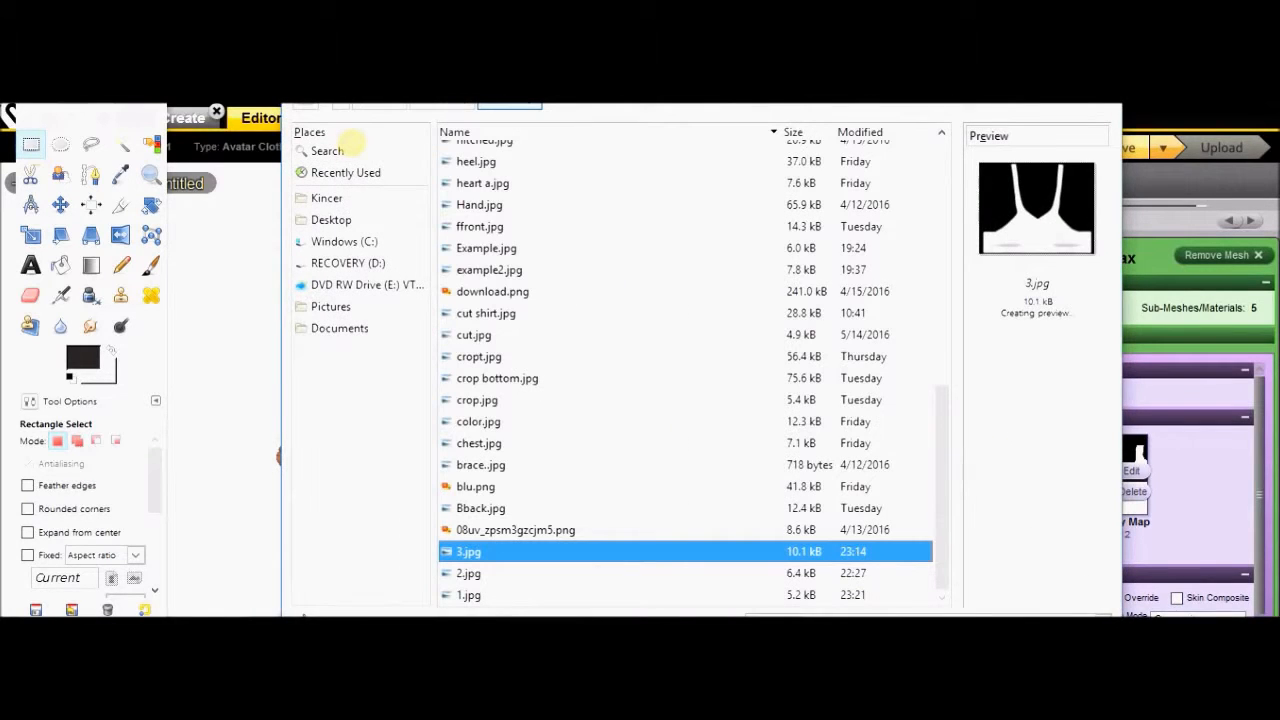
click(324, 219)
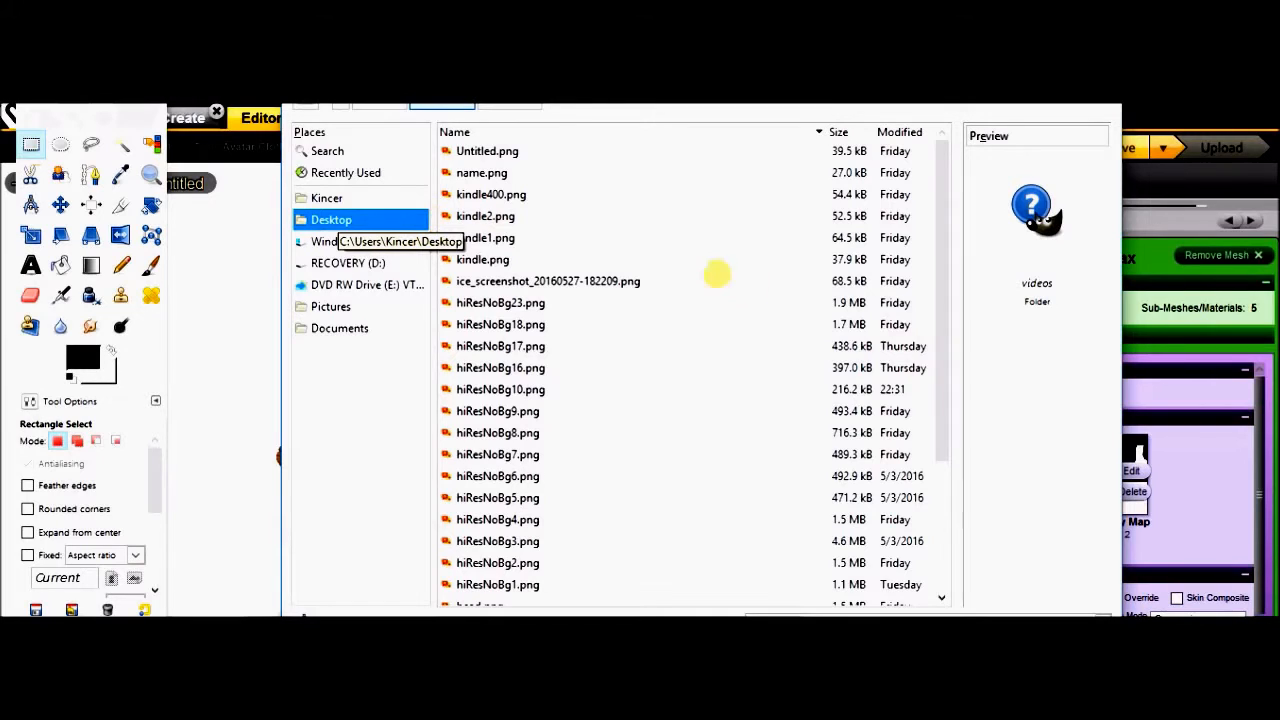
drag(943, 346, 938, 508)
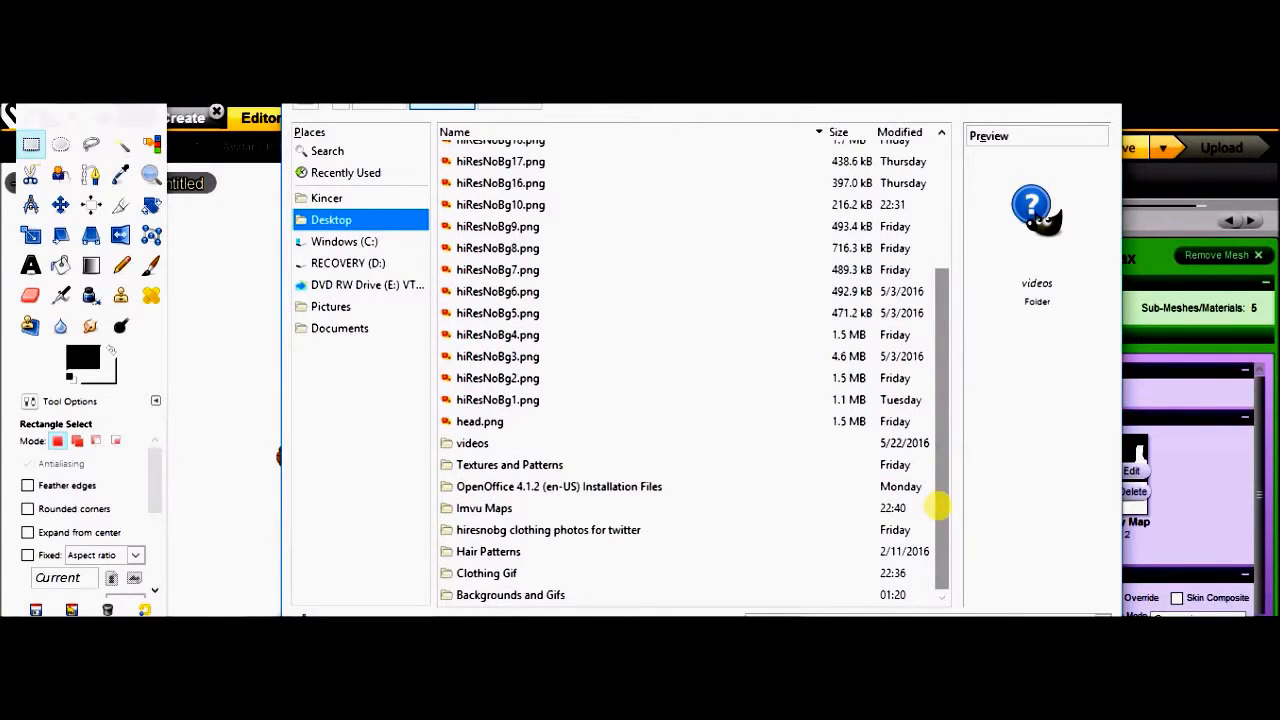
double_click(468, 506)
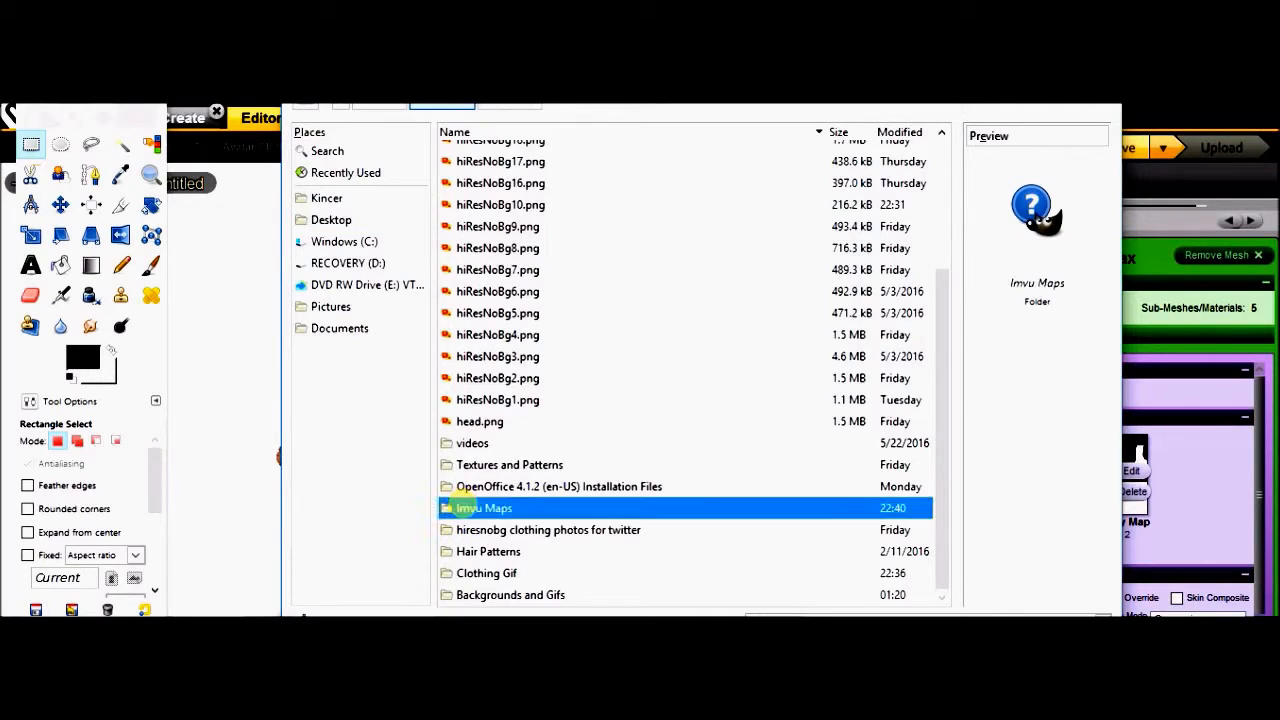
drag(942, 284, 943, 366)
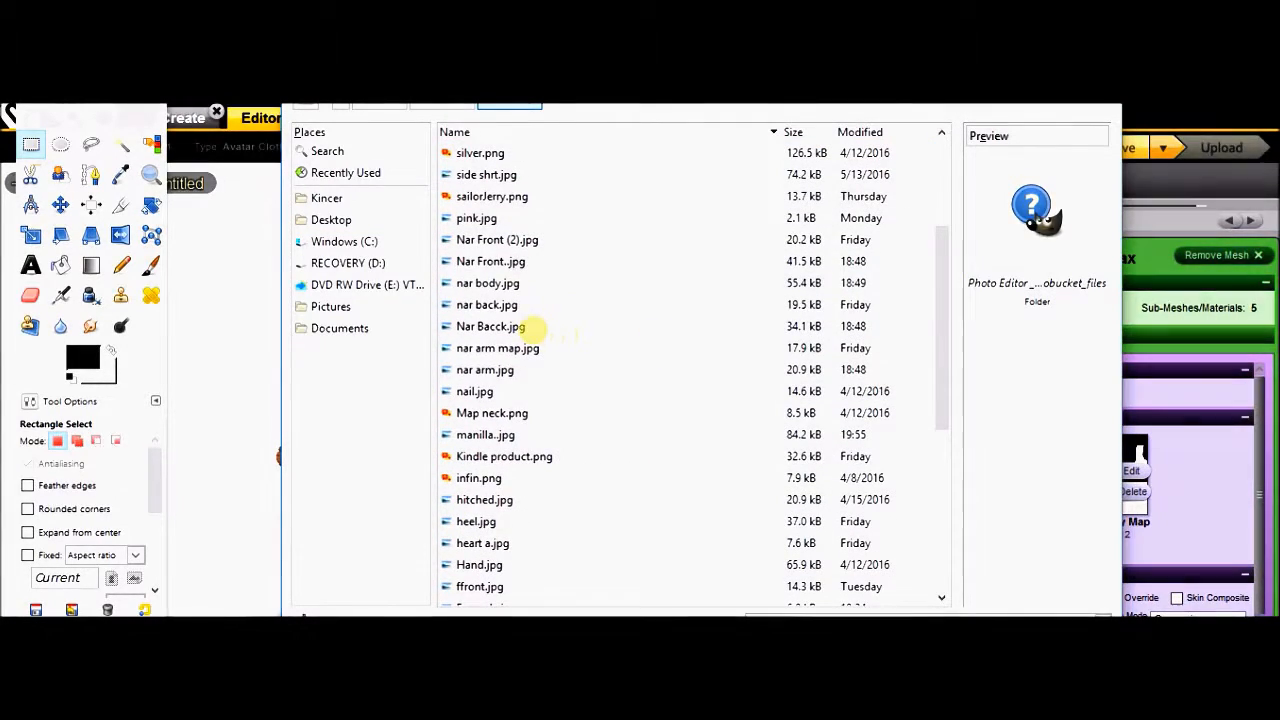
click(524, 327)
double_click(524, 327)
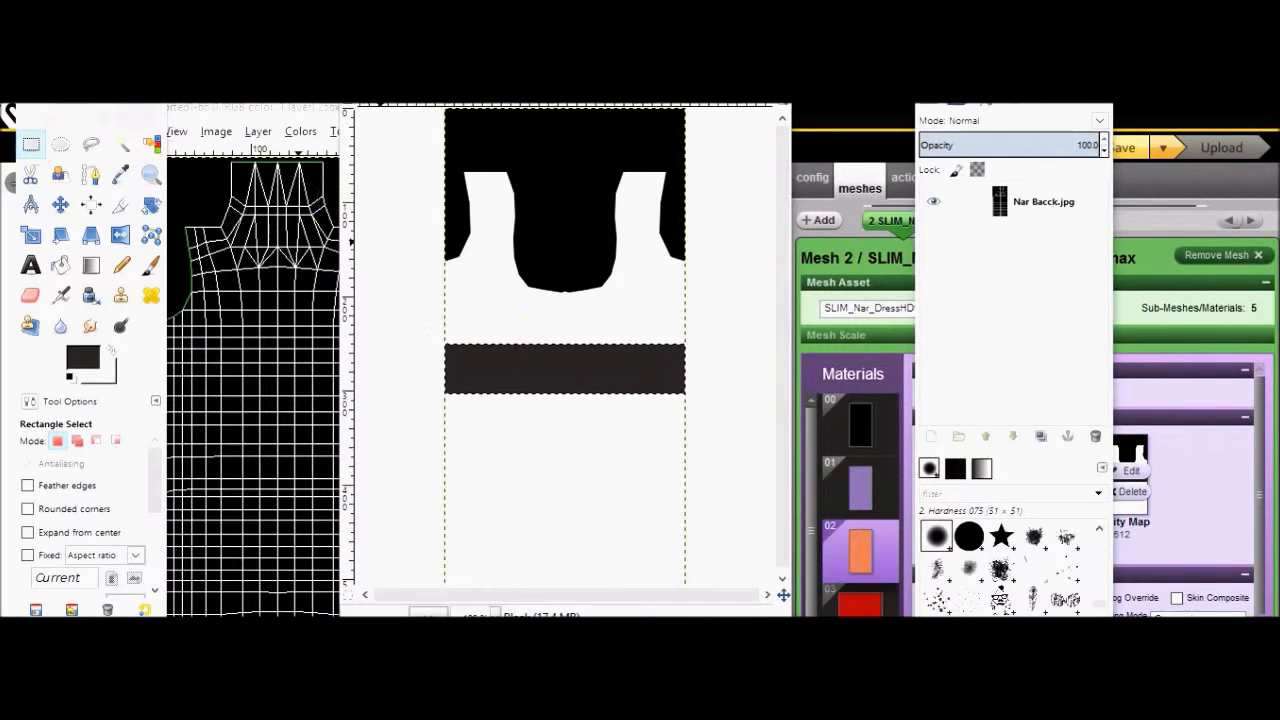
drag(229, 114, 505, 64)
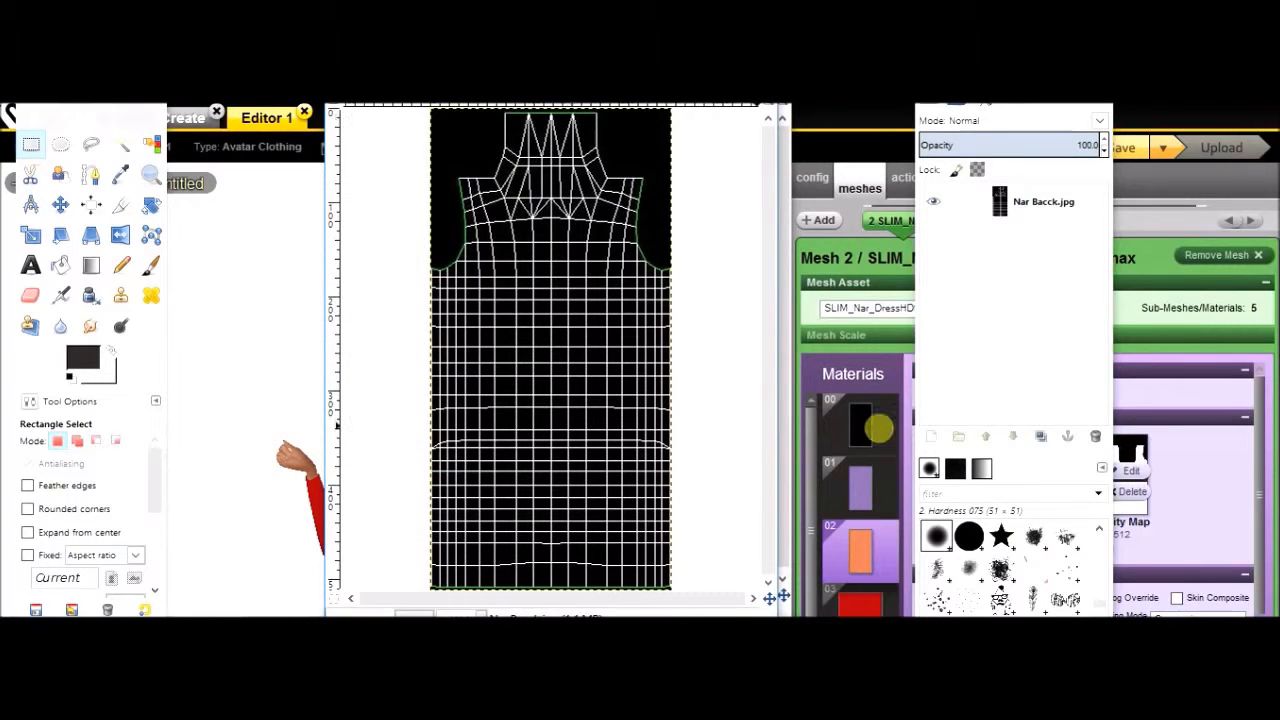
Add a 256 x 512 px layer named black above the back UV map, filled with default black at 32.8 opacity.
click(929, 434)
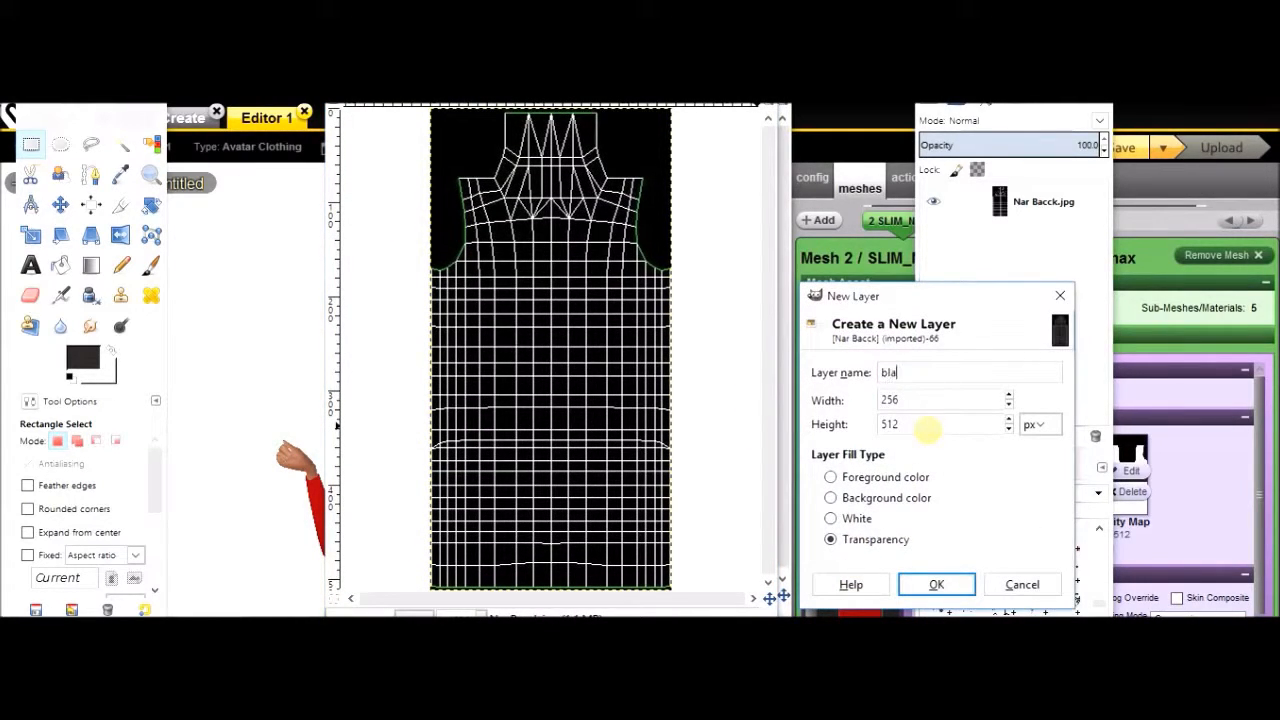
click(936, 584)
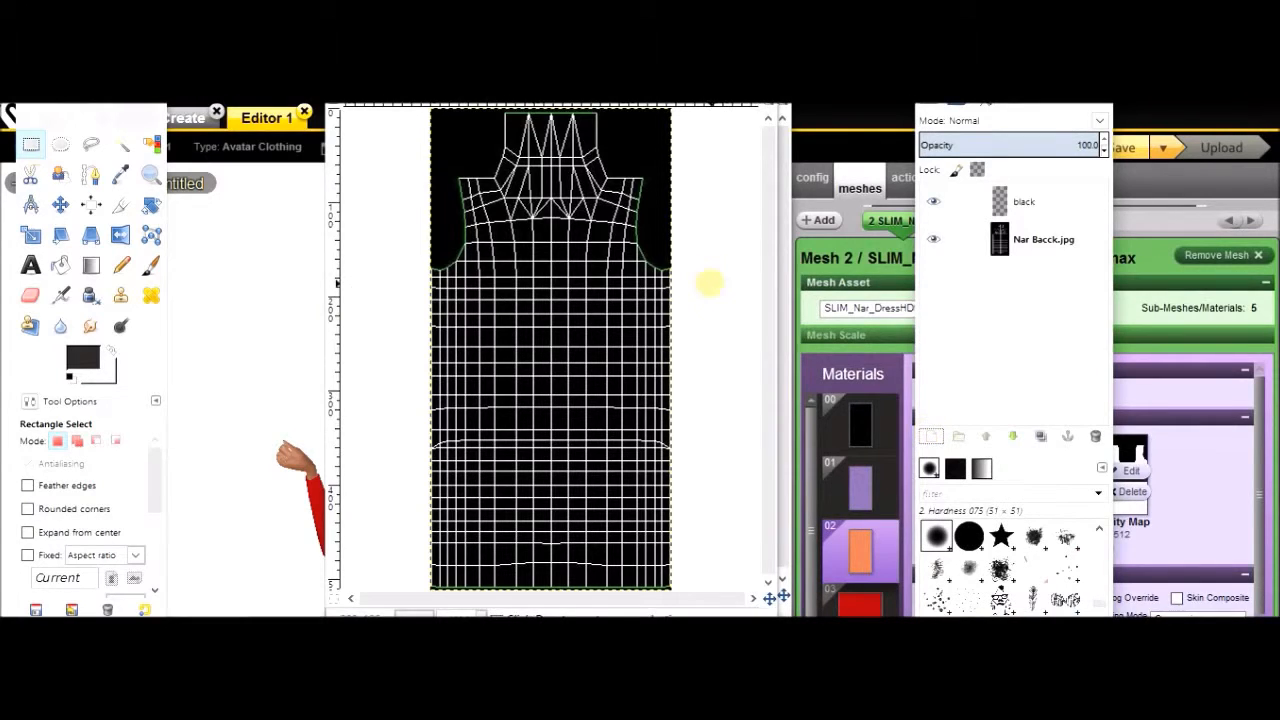
click(370, 86)
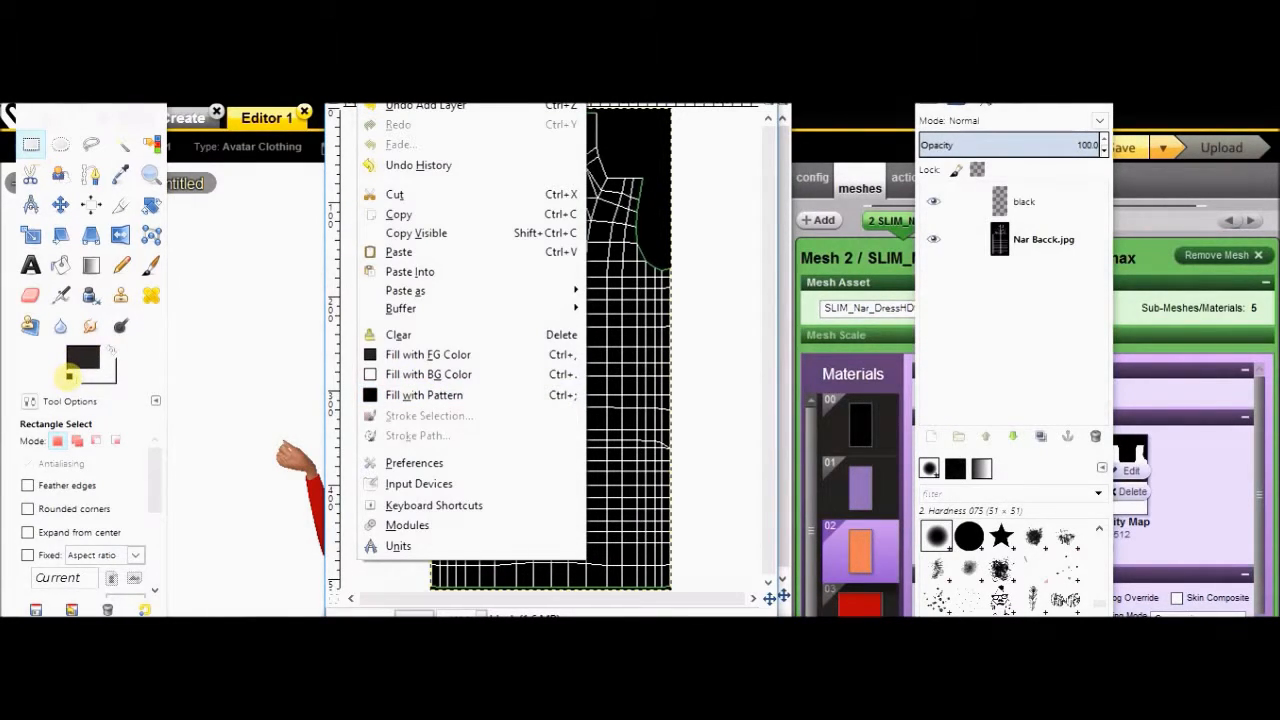
click(69, 377)
click(69, 377)
click(372, 88)
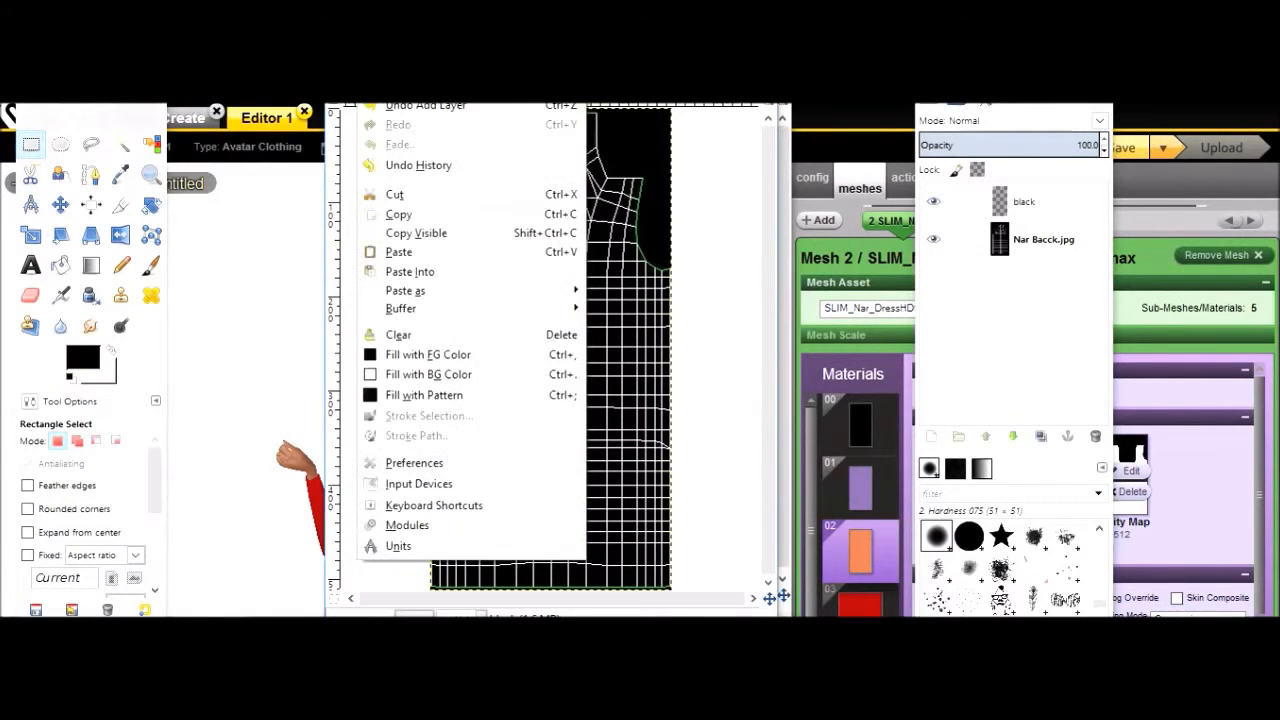
click(370, 354)
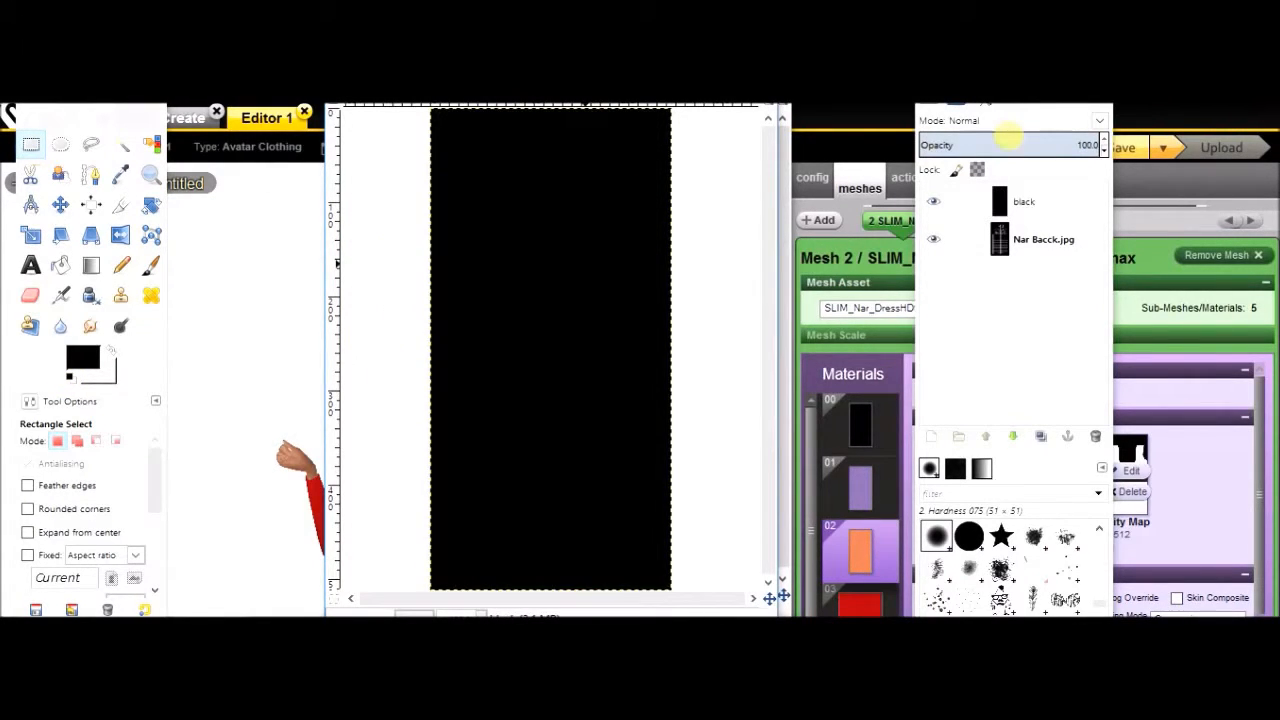
click(976, 145)
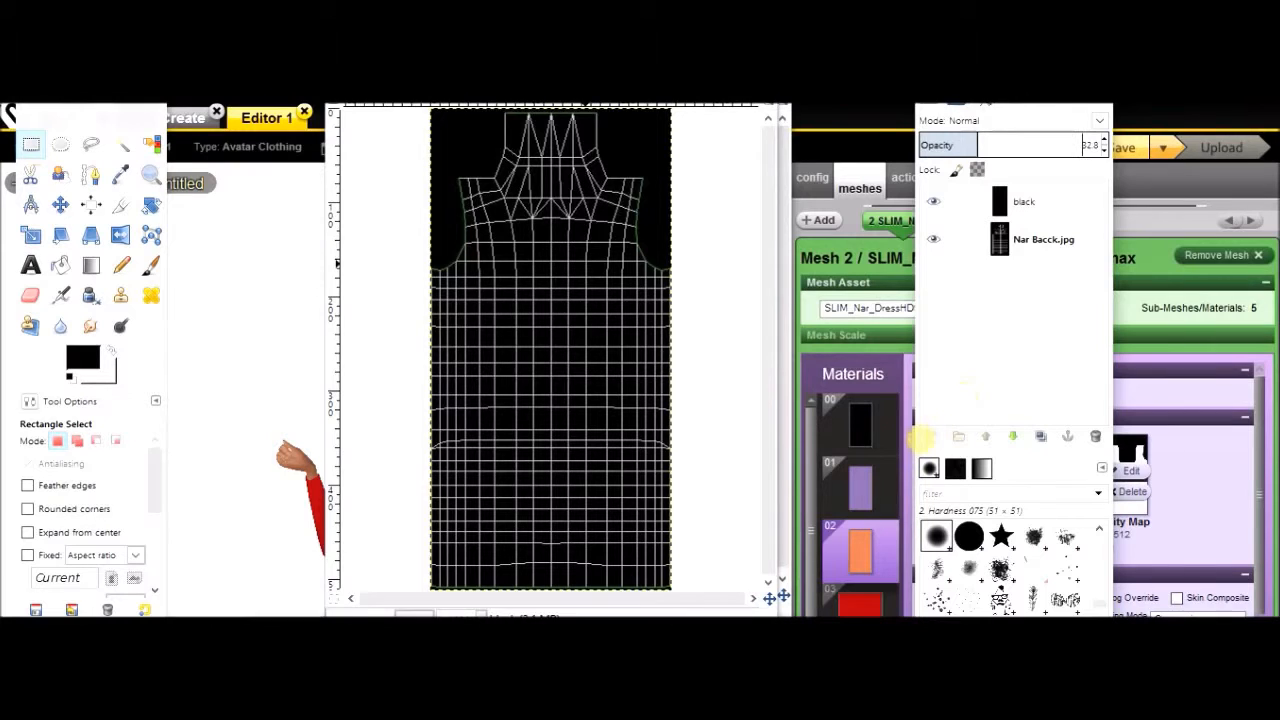
Return to the front dress image and merge the Grey layer down into Dress White.
drag(627, 70, 460, 80)
click(690, 72)
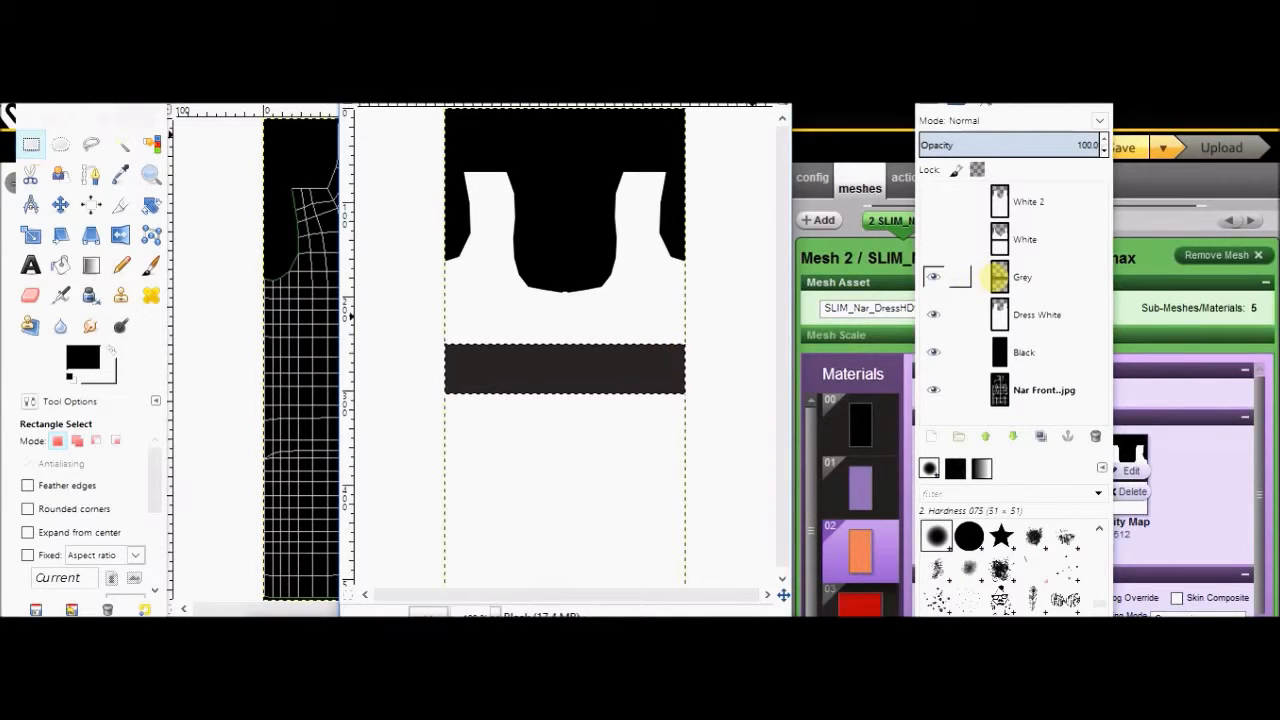
right_click(994, 278)
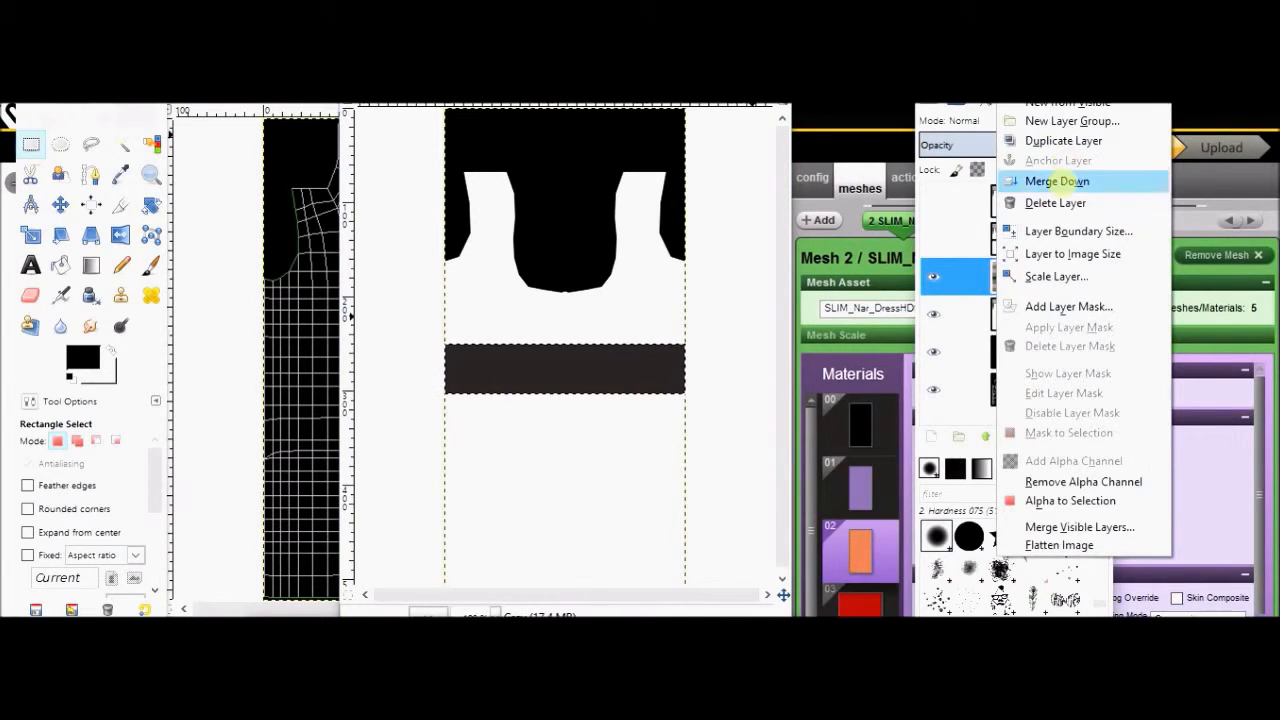
click(1057, 181)
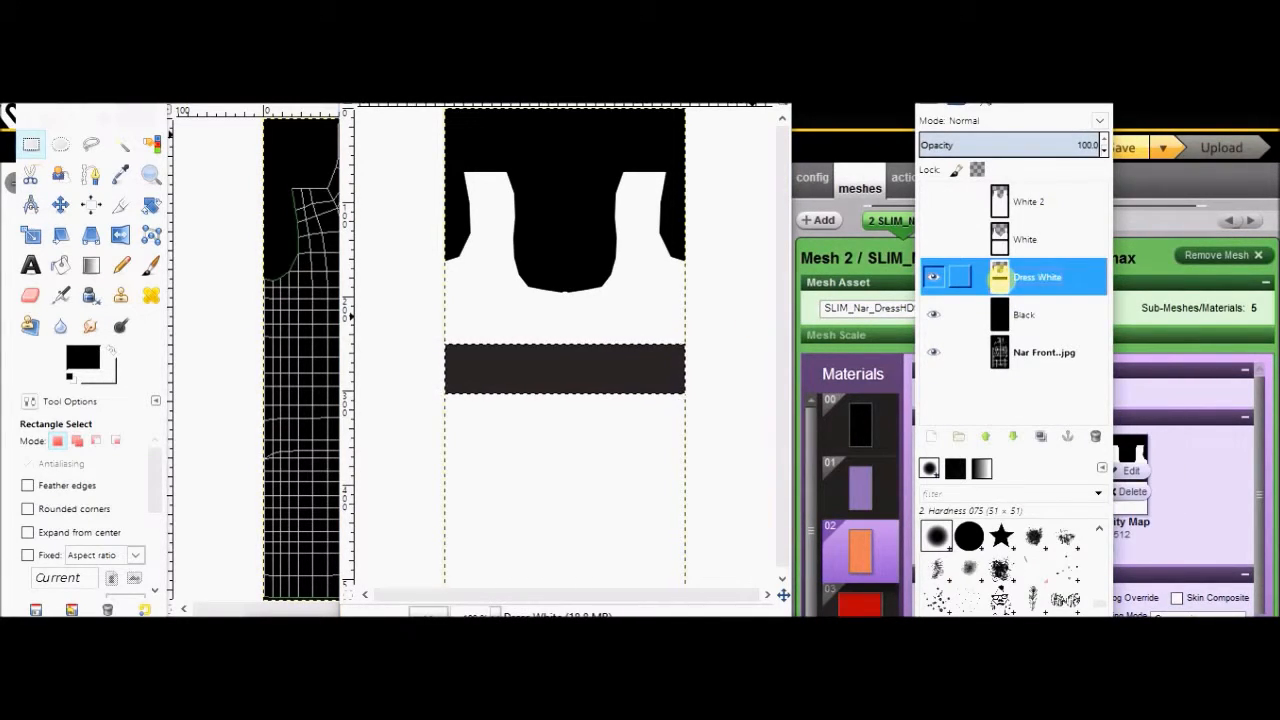
Select the merged Dress White layer's shape from its alpha and copy it.
right_click(998, 279)
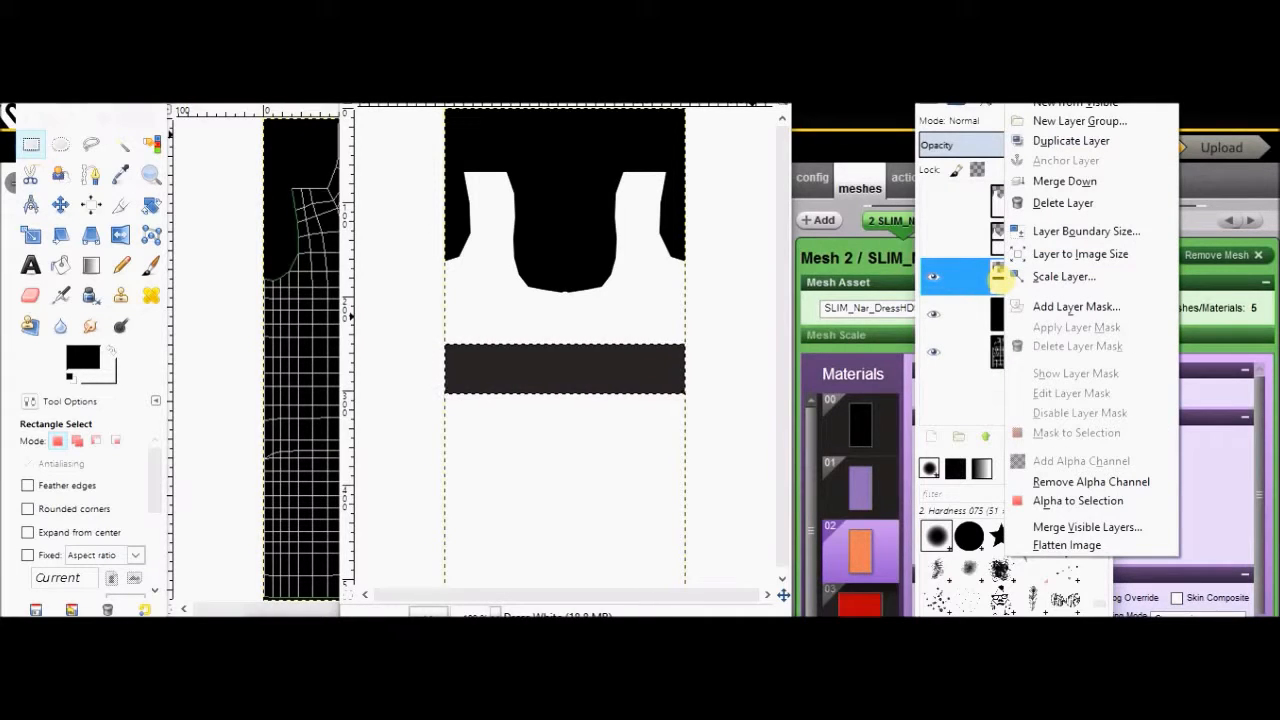
click(1080, 501)
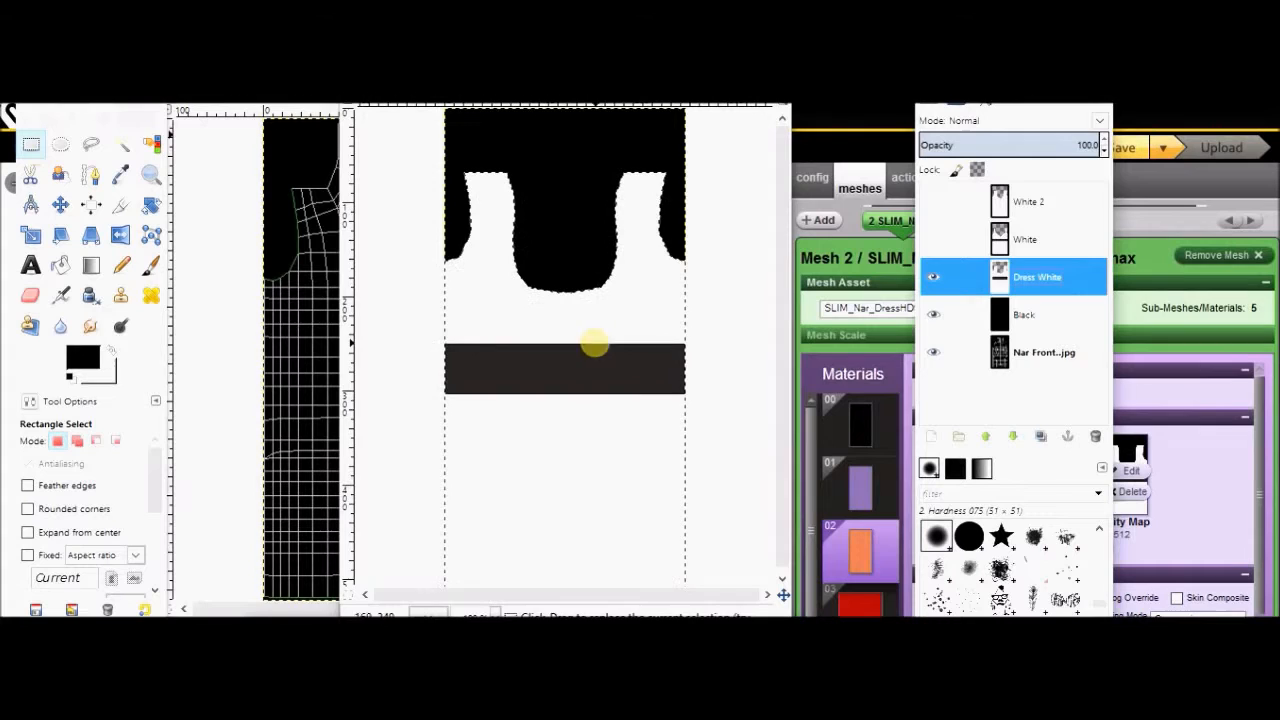
click(384, 86)
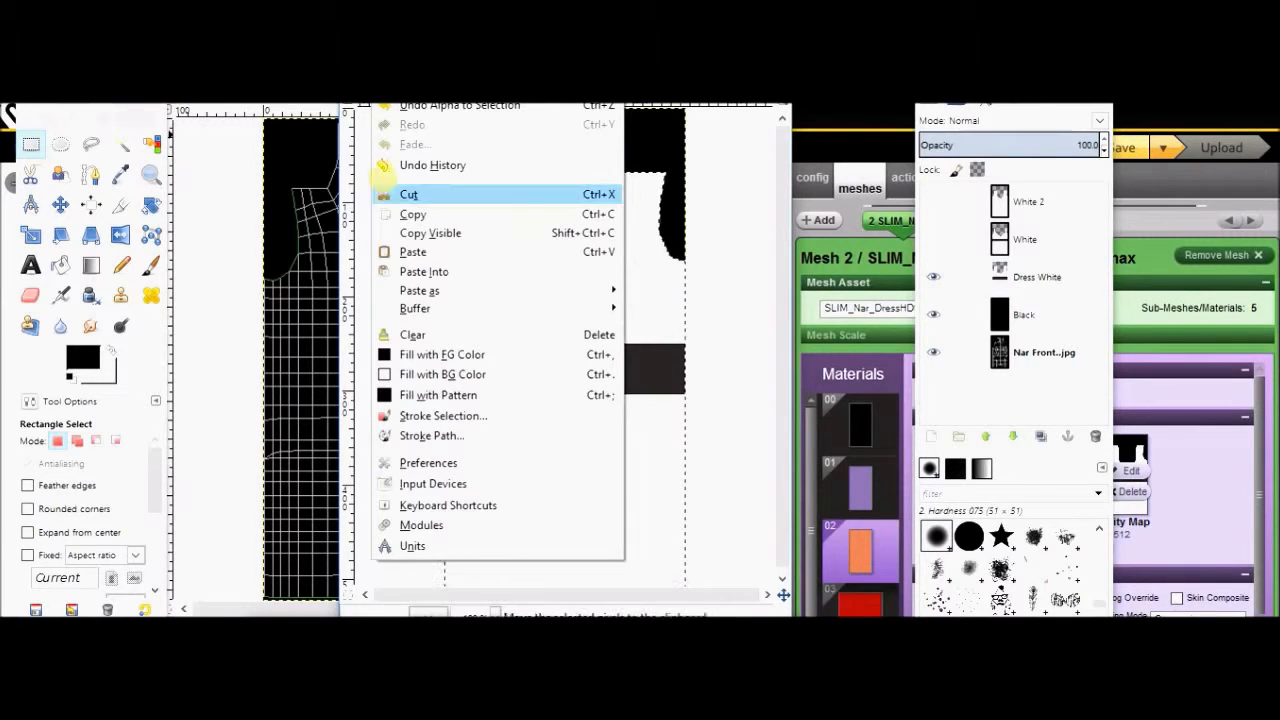
click(384, 214)
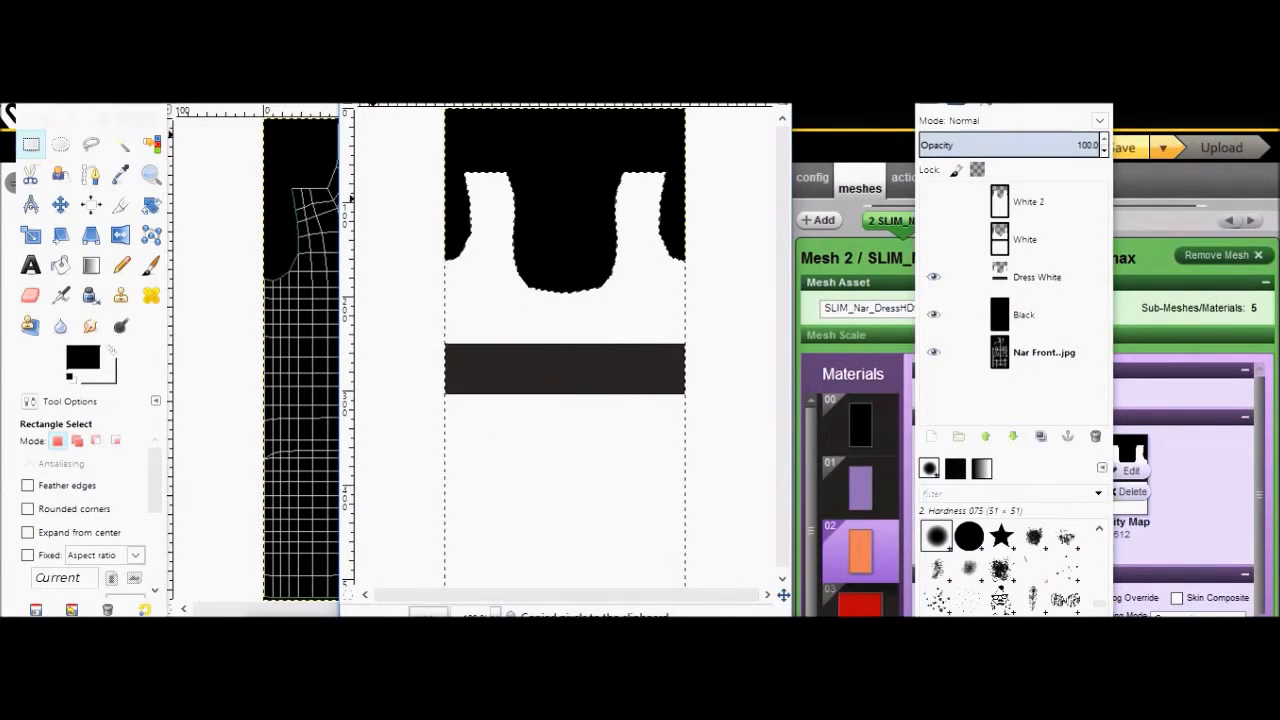
Paste the copied dress shape into the Nar Bacck image as a new layer above black.
click(270, 80)
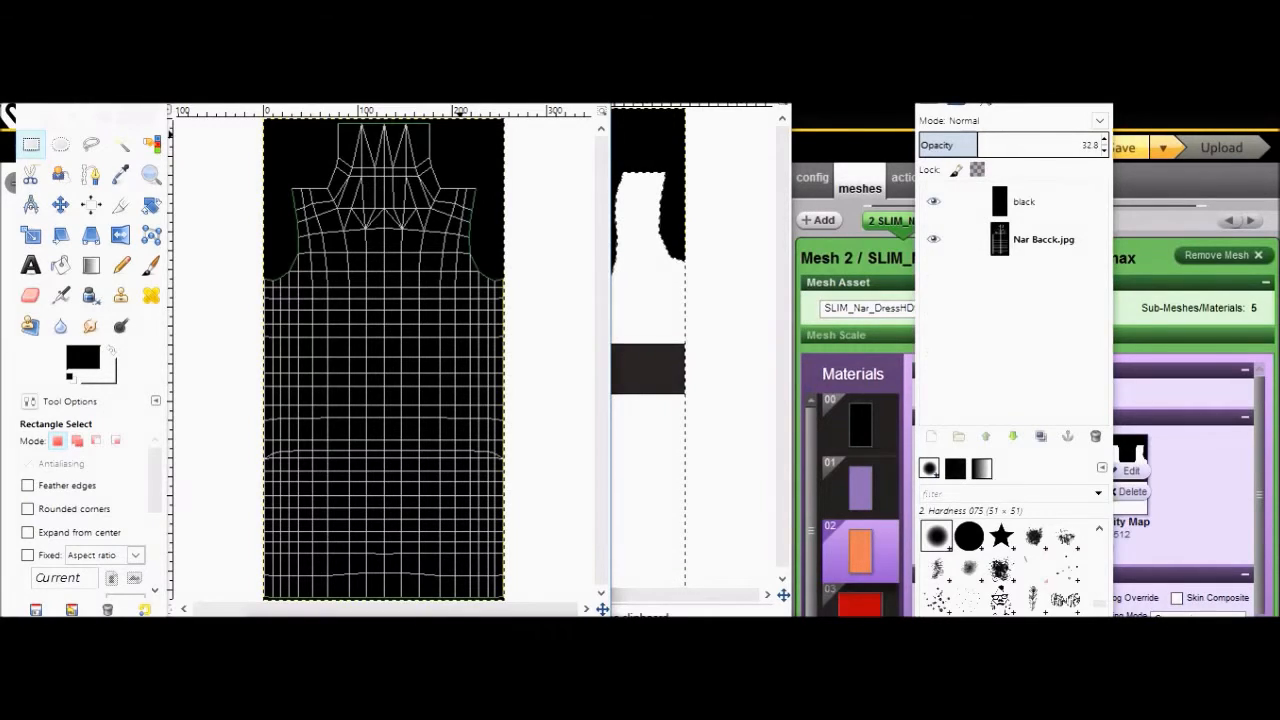
click(202, 95)
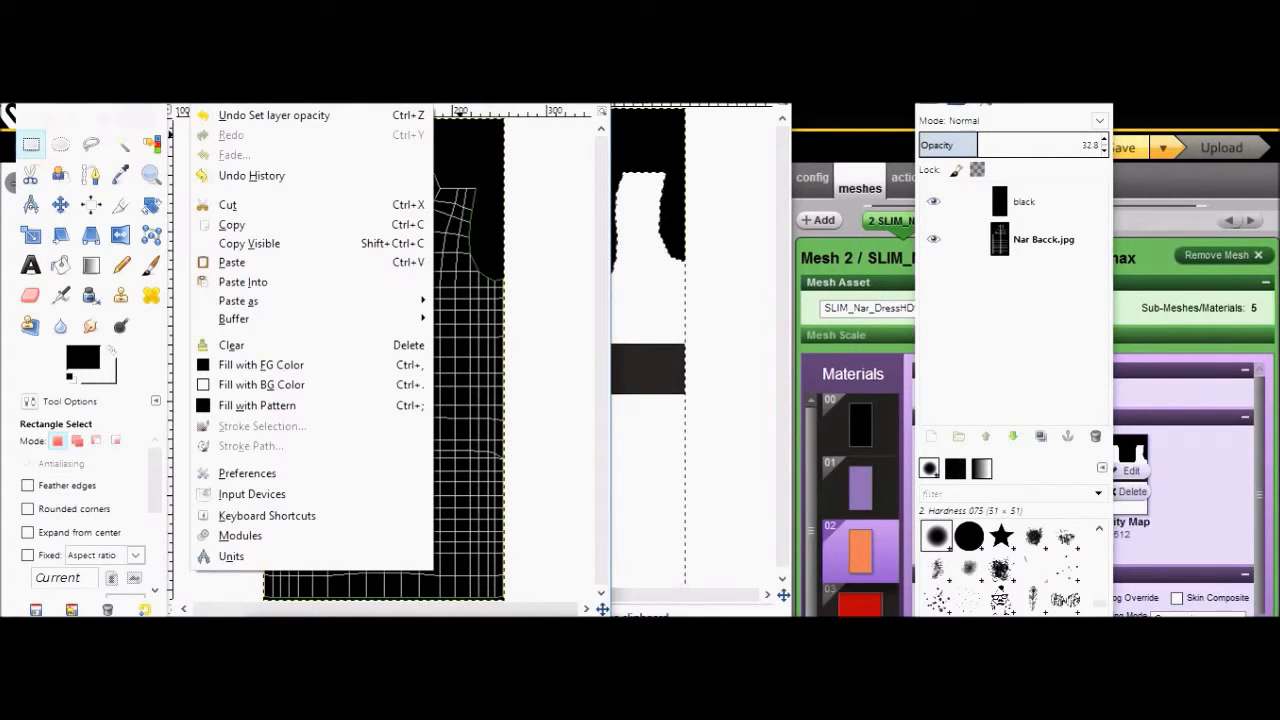
click(222, 262)
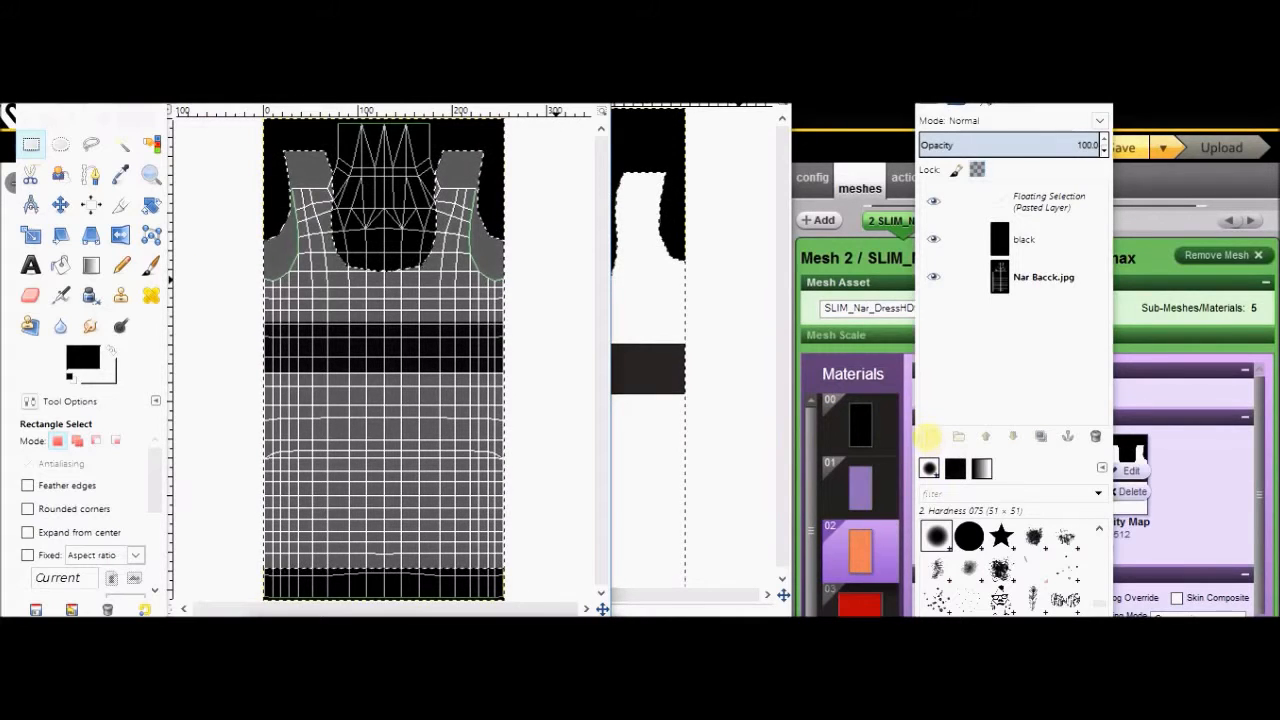
click(930, 436)
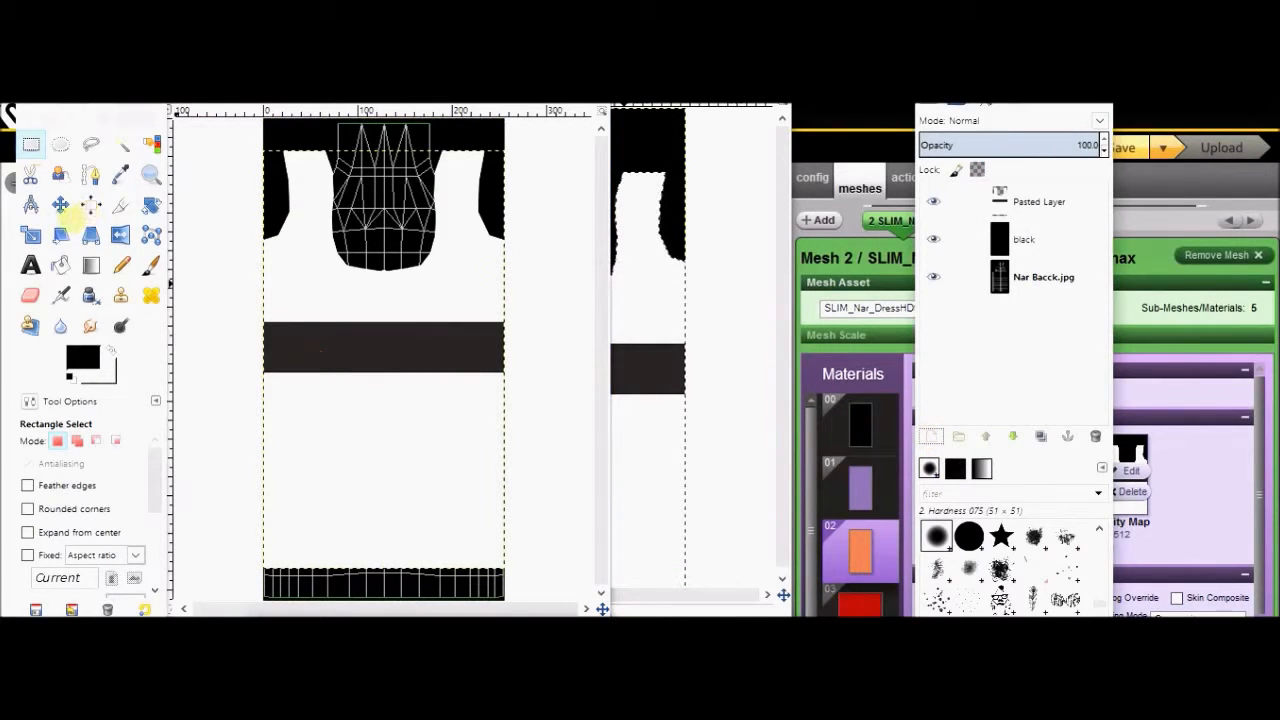
click(61, 234)
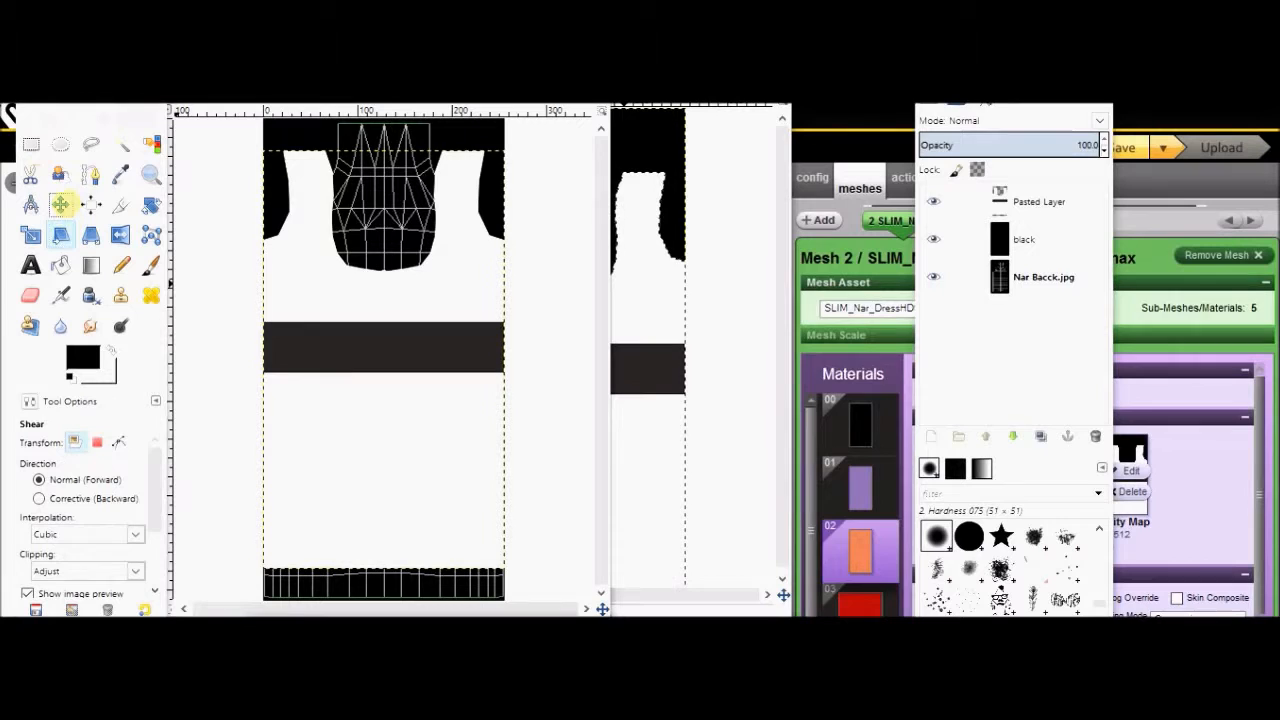
click(409, 331)
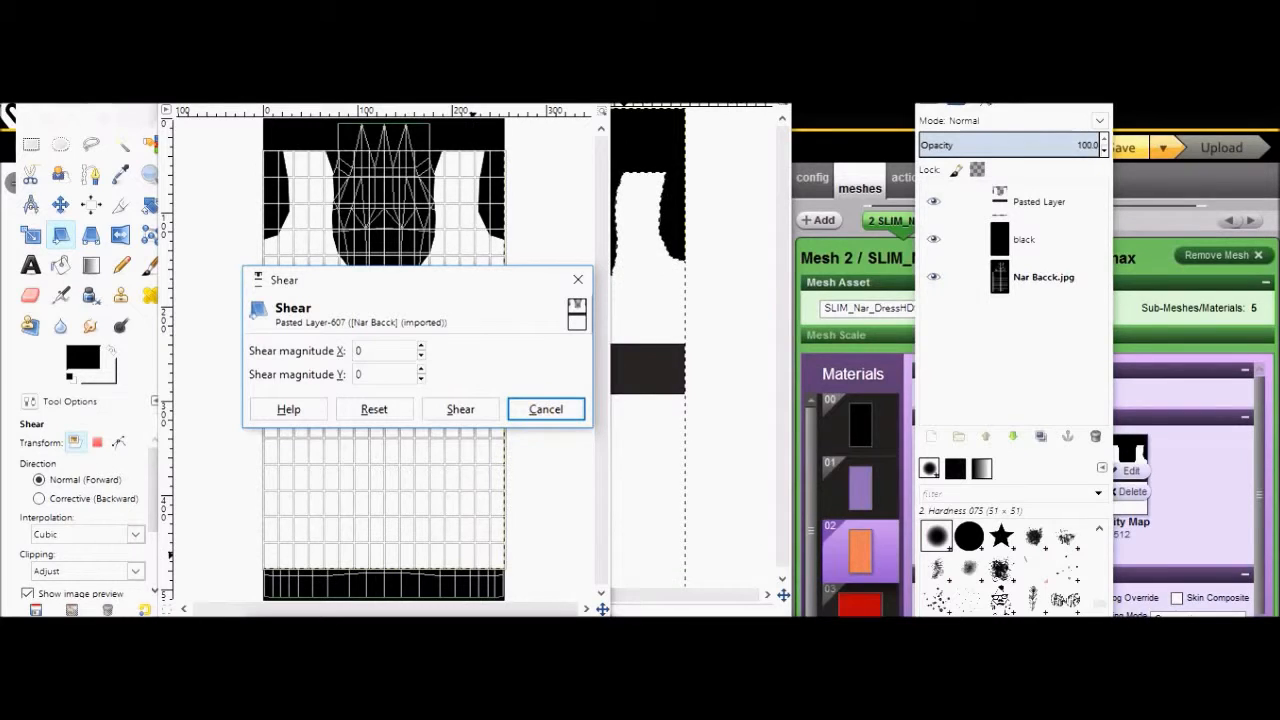
click(546, 409)
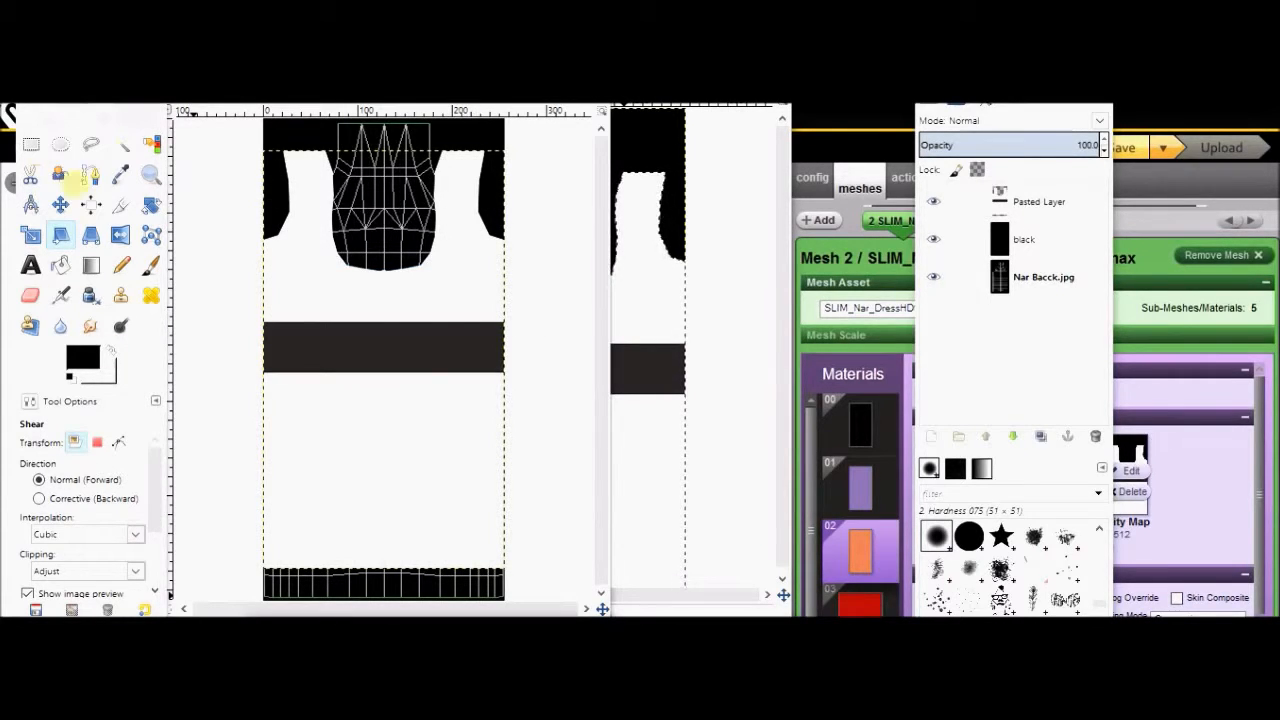
Move the pasted dress shape down over the back UV map, aligned with the canvas's side edges.
click(60, 204)
drag(363, 291, 357, 331)
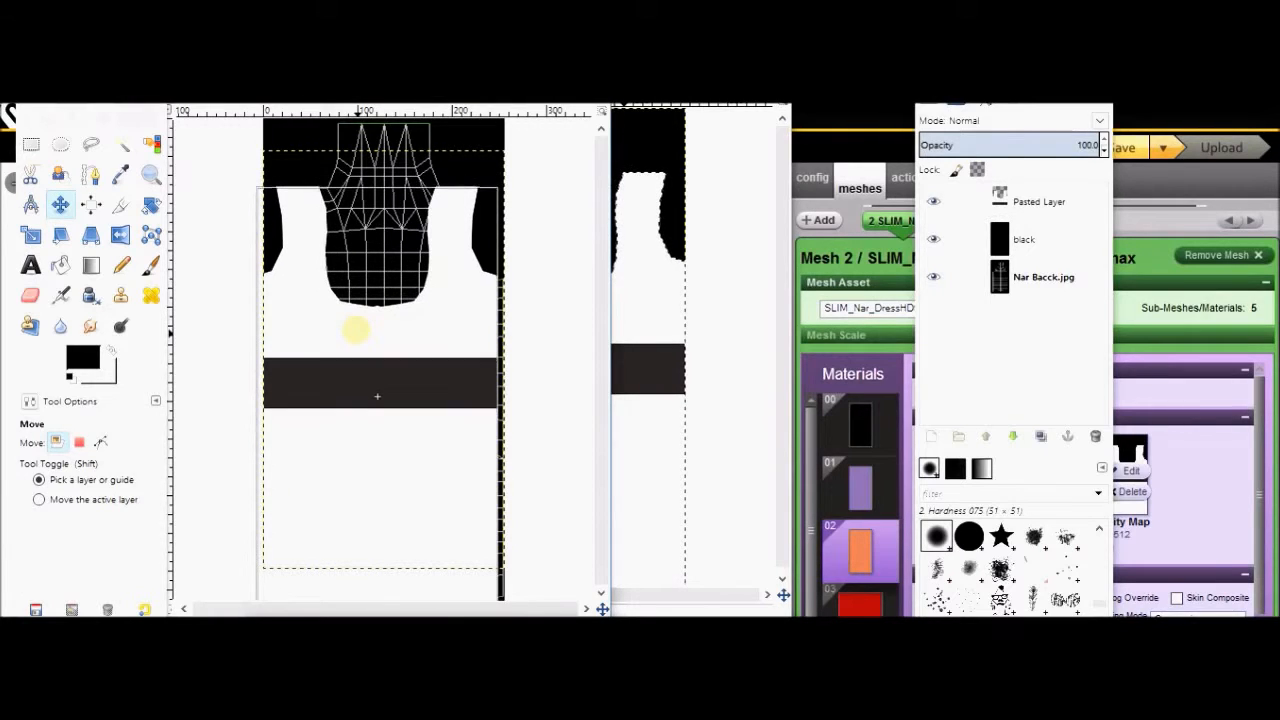
drag(357, 328, 363, 326)
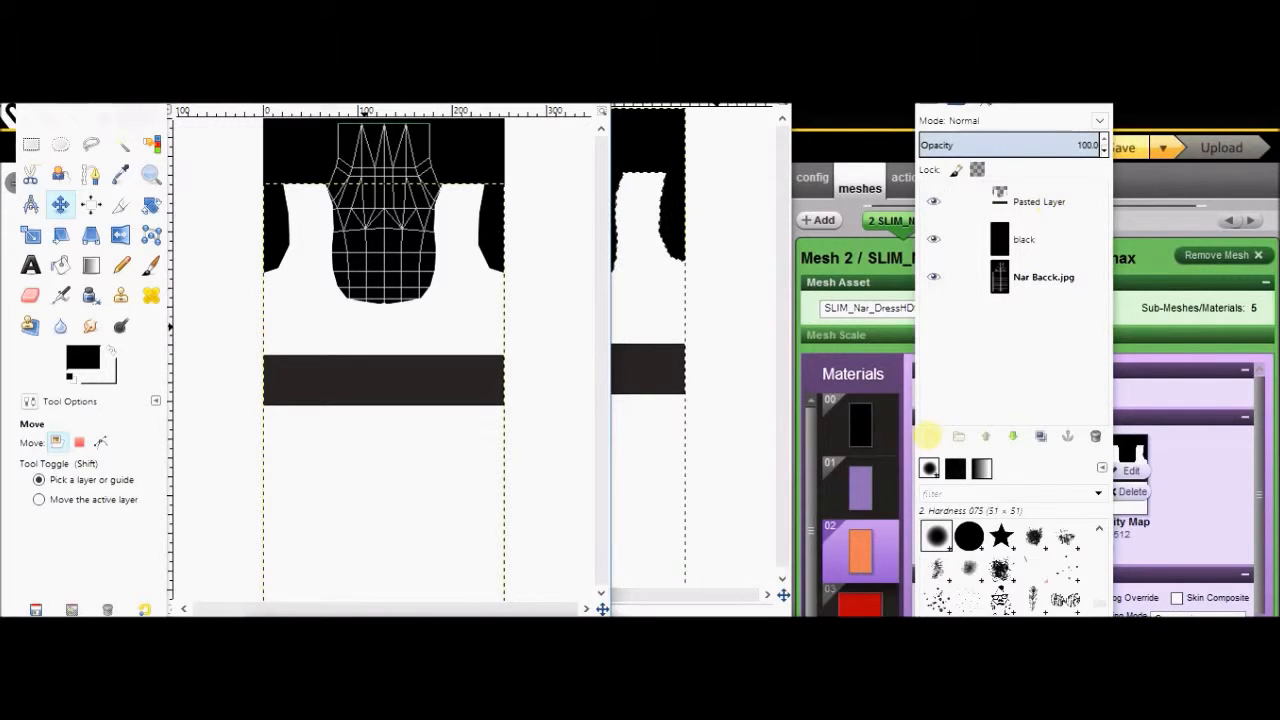
Add a transparent 256 x 512 px layer named white fixture above the pasted dress shape.
click(928, 436)
text(l)
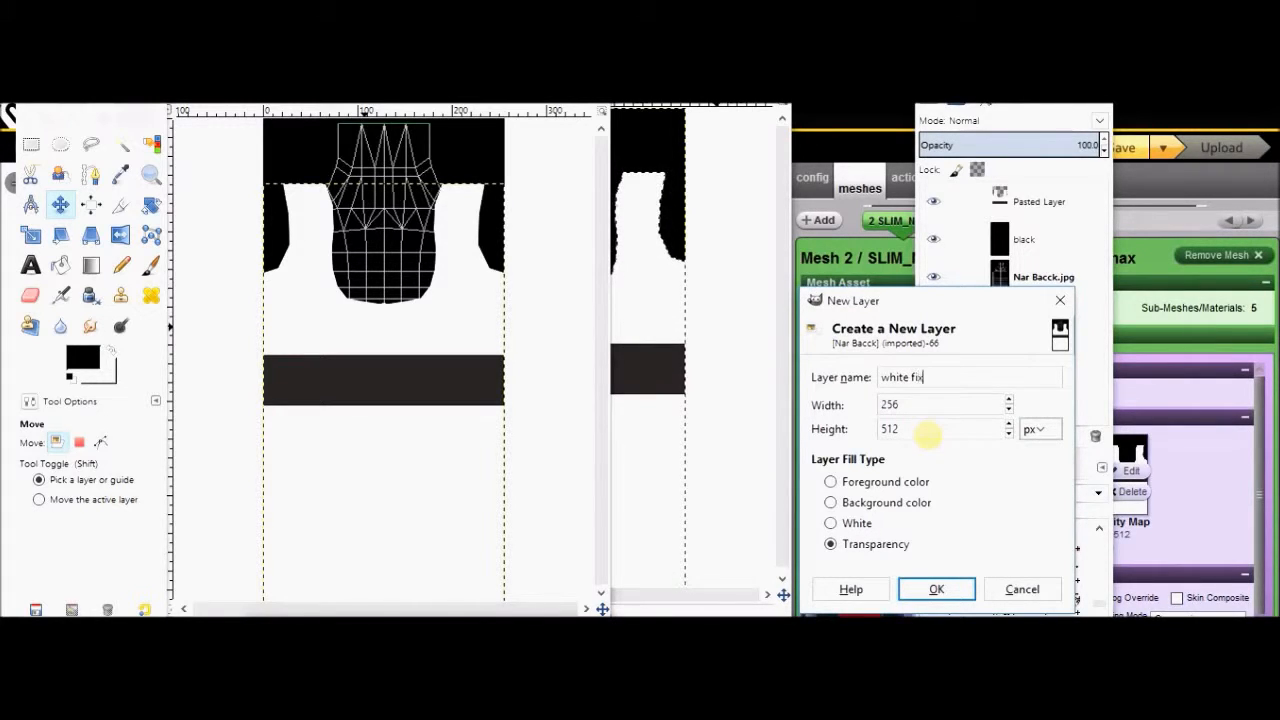
key(Return)
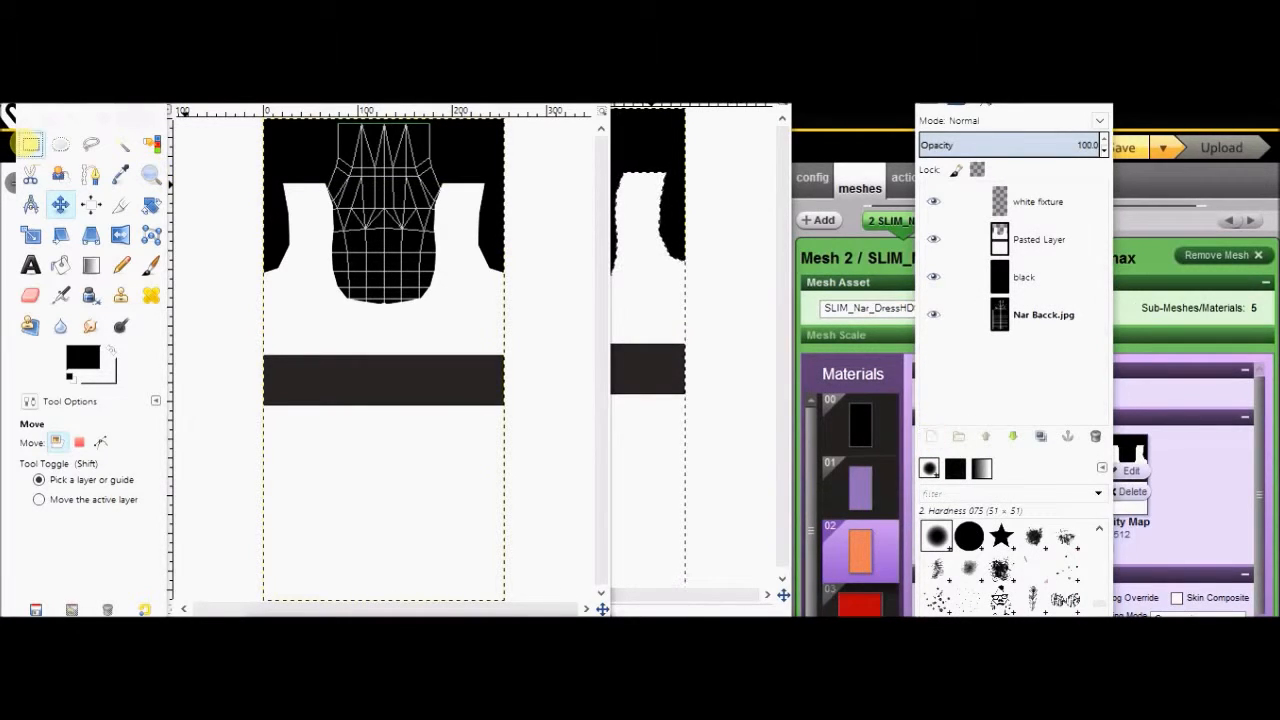
click(31, 145)
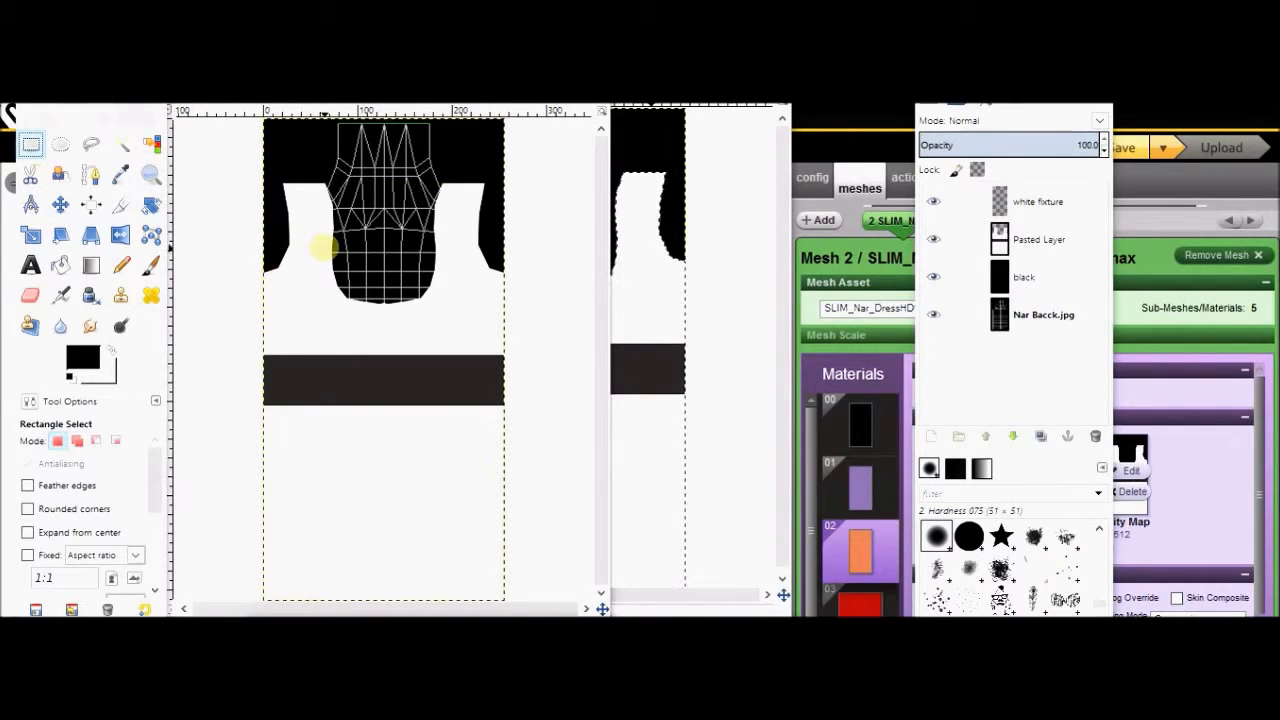
drag(323, 252, 448, 268)
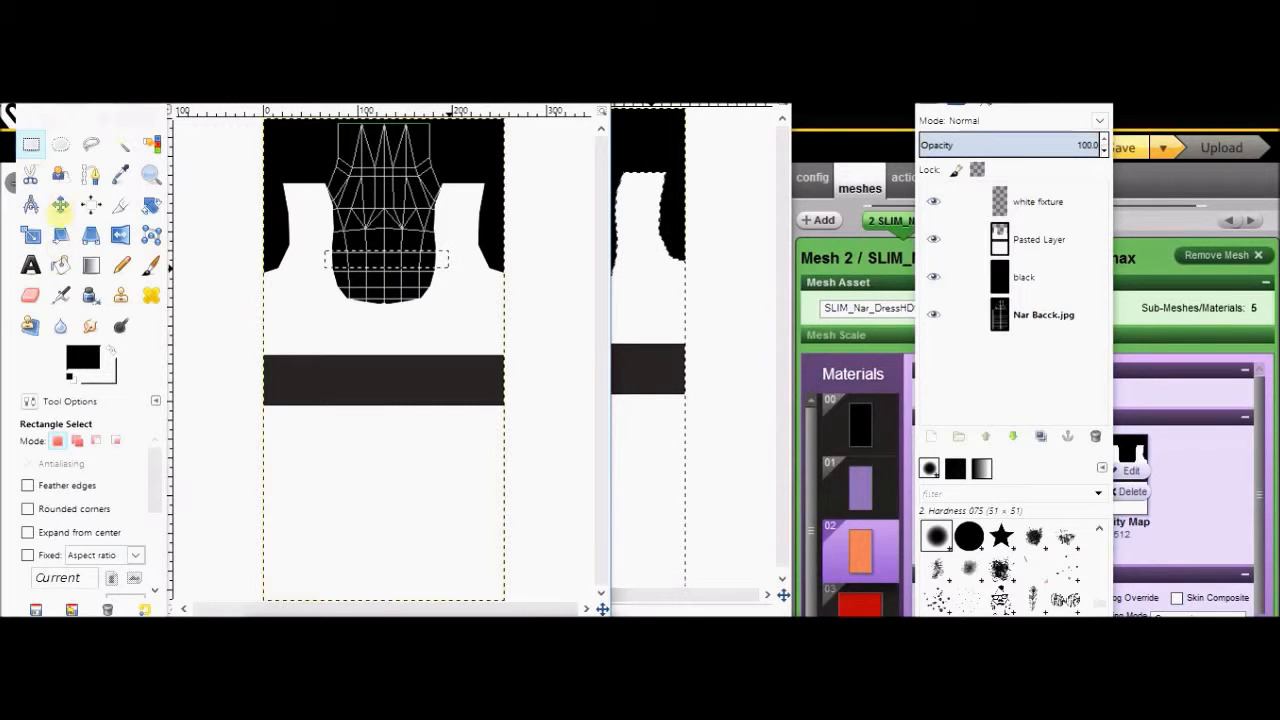
click(60, 204)
drag(382, 259, 381, 272)
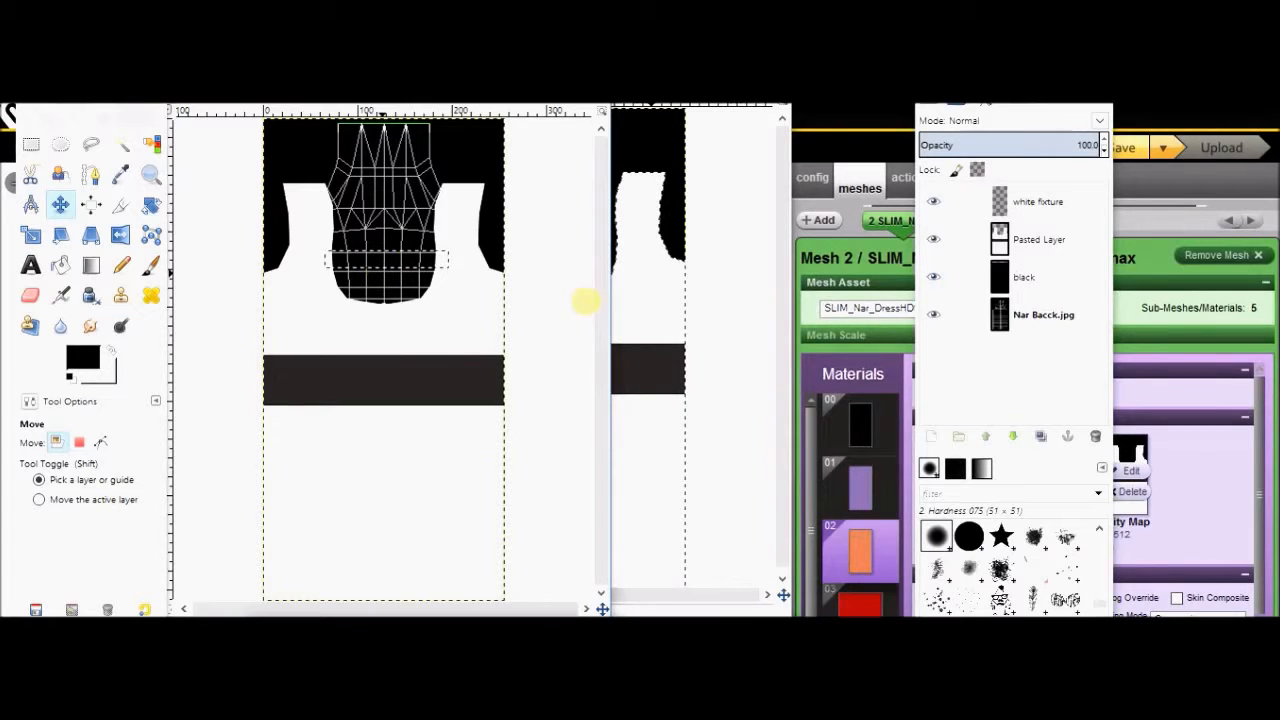
click(1095, 436)
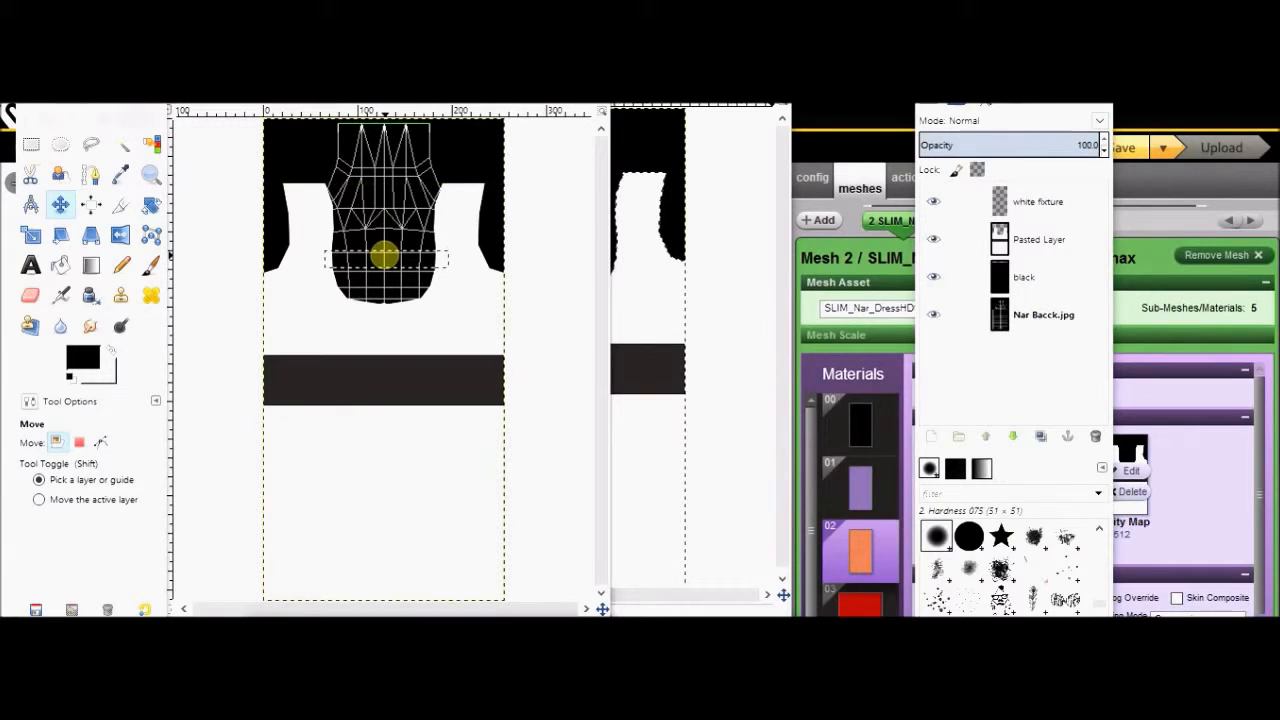
click(200, 98)
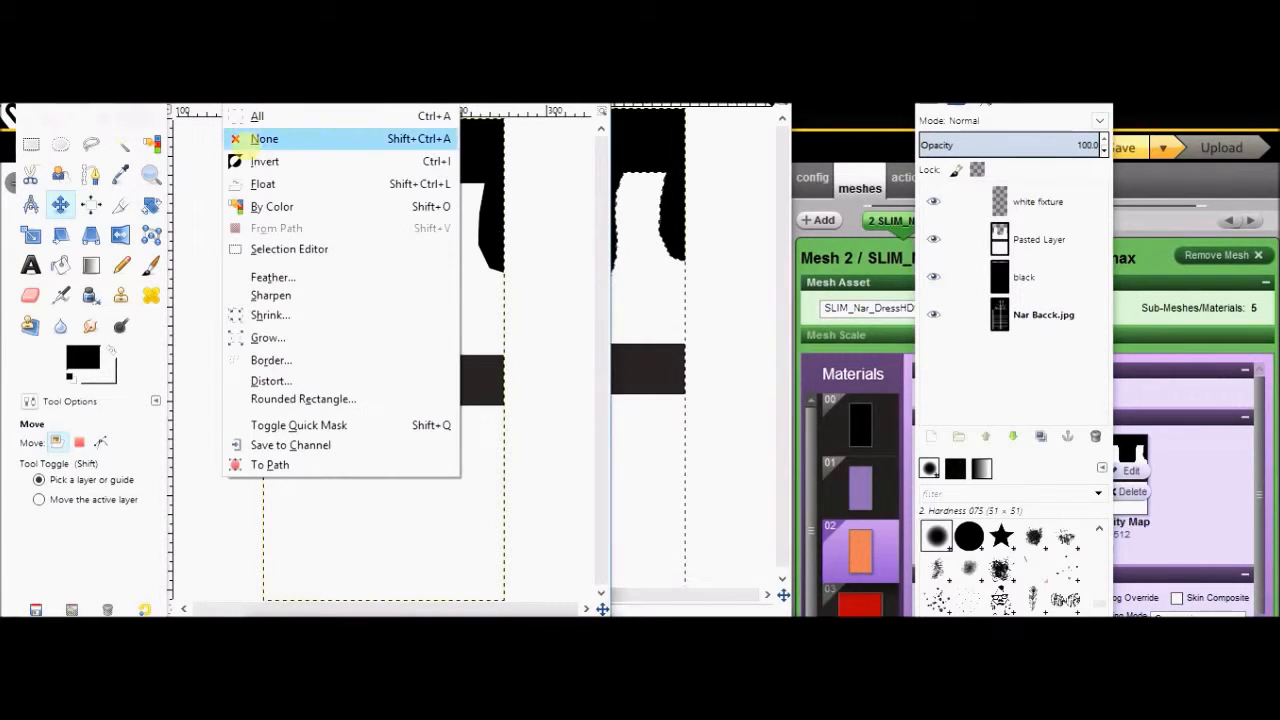
click(234, 137)
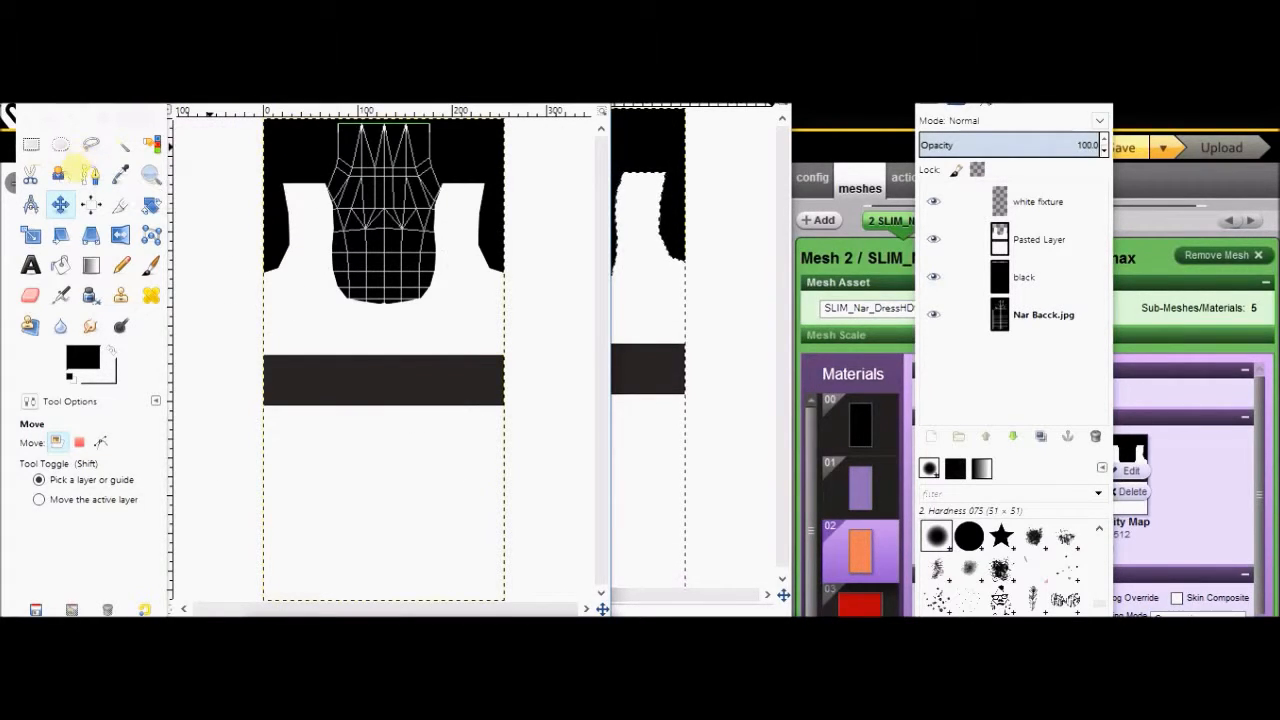
Fill a thin rectangular strip over the curved bottom edge of the back opening with the white background color, and clear the selection.
click(31, 145)
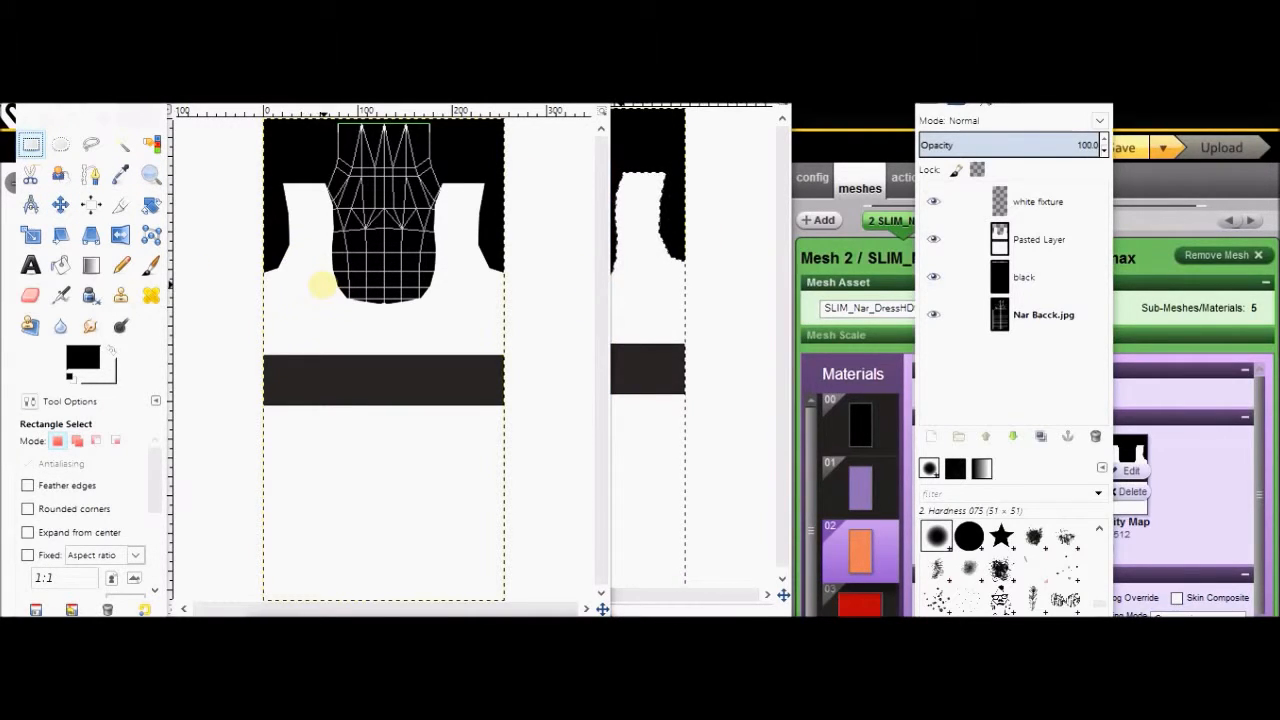
drag(327, 290, 443, 310)
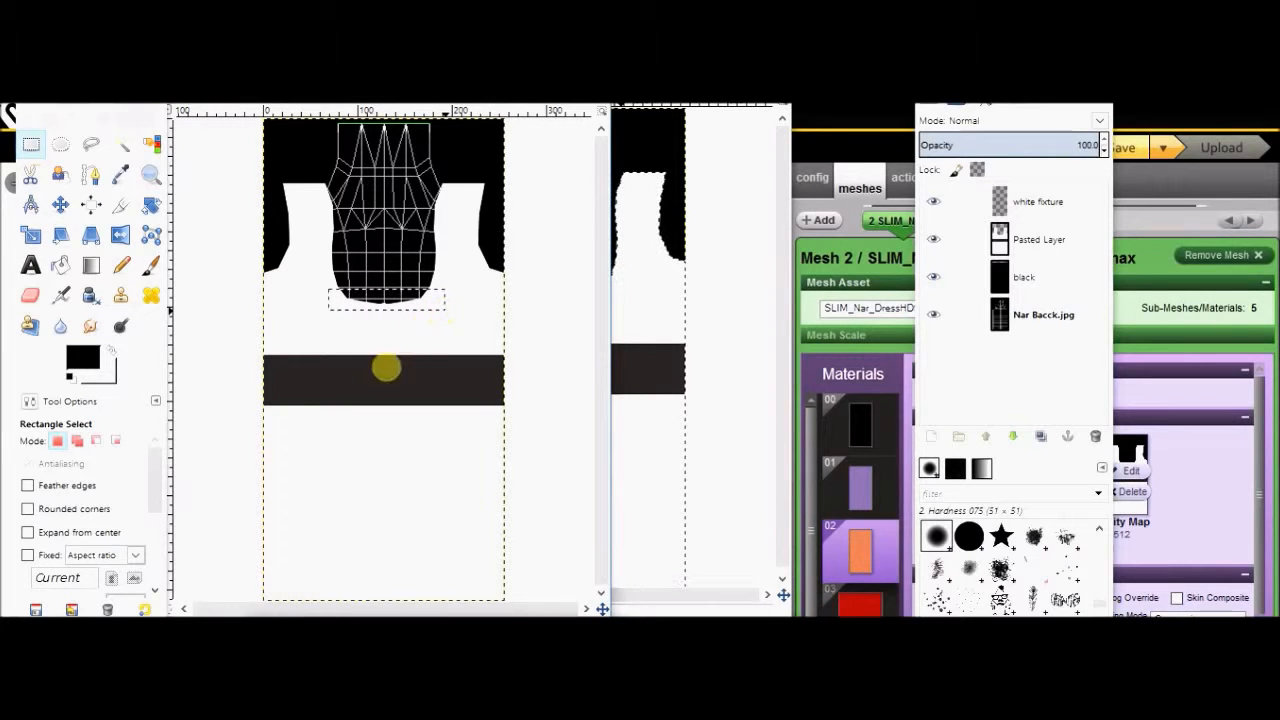
click(215, 108)
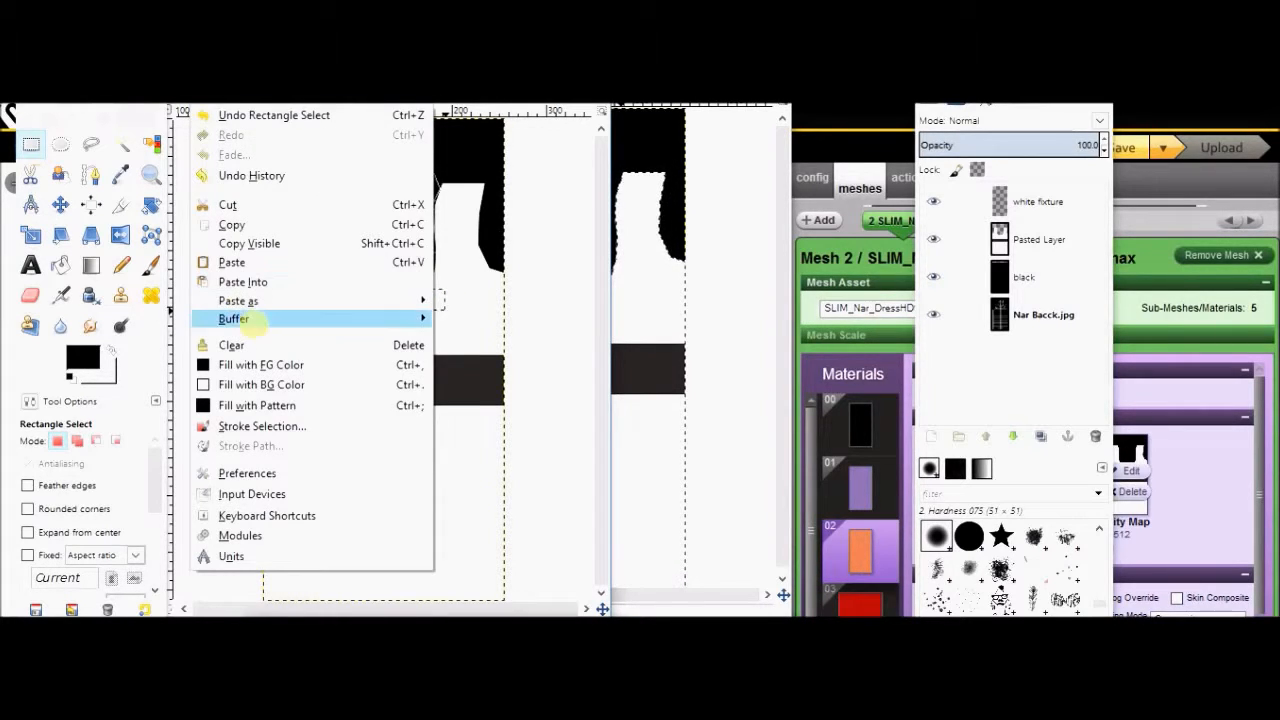
click(258, 384)
click(238, 99)
click(264, 139)
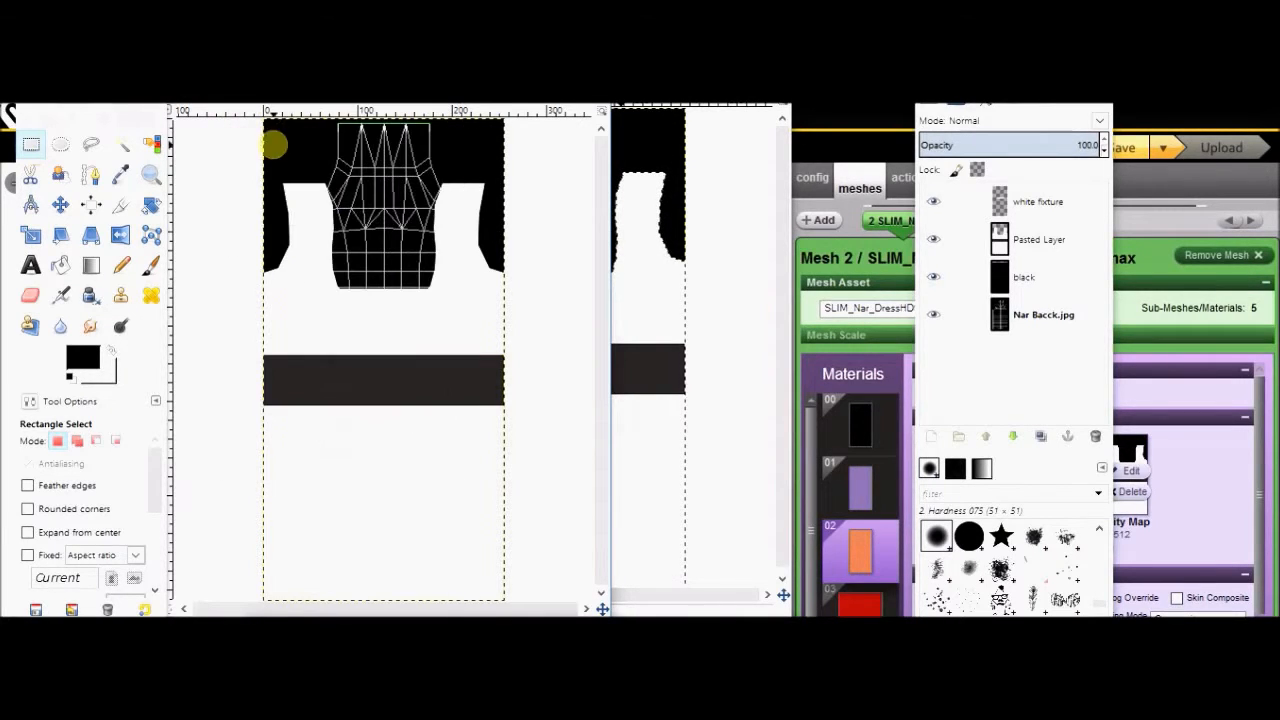
Merge the white fixture layer down into the pasted layer and add a new transparent 256 x 512 px layer named white fixture.
right_click(1038, 196)
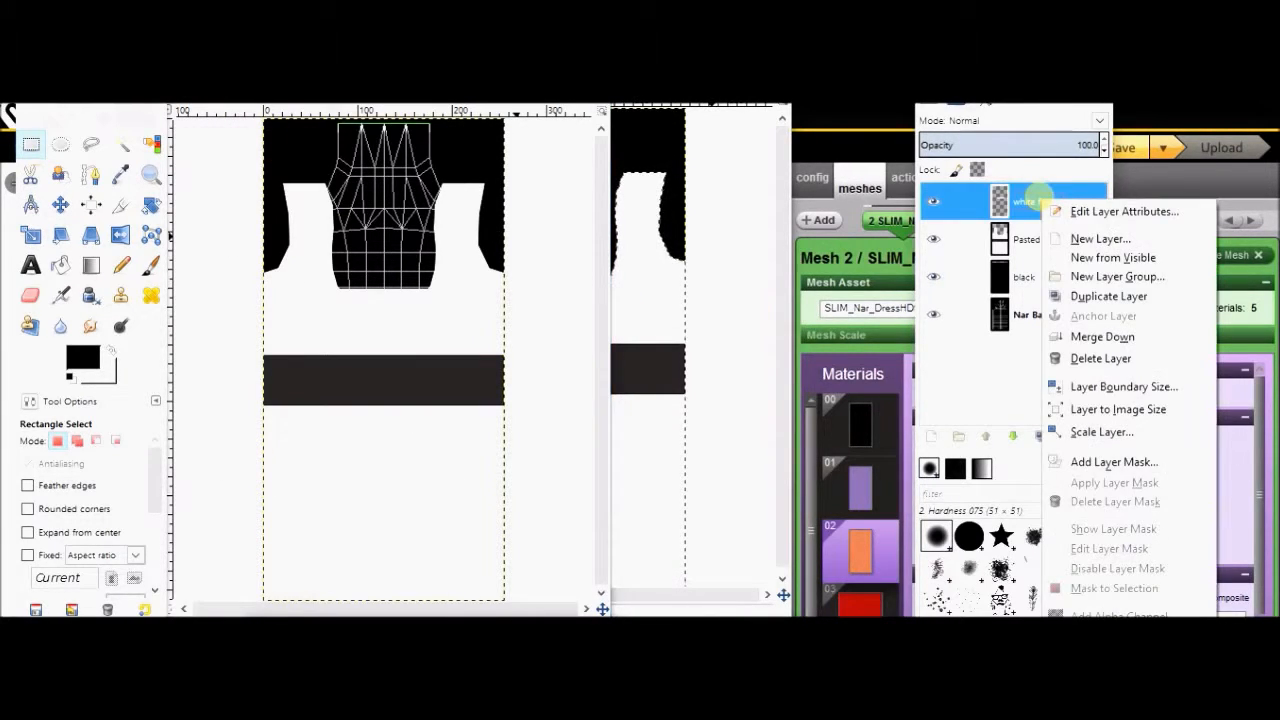
click(1058, 335)
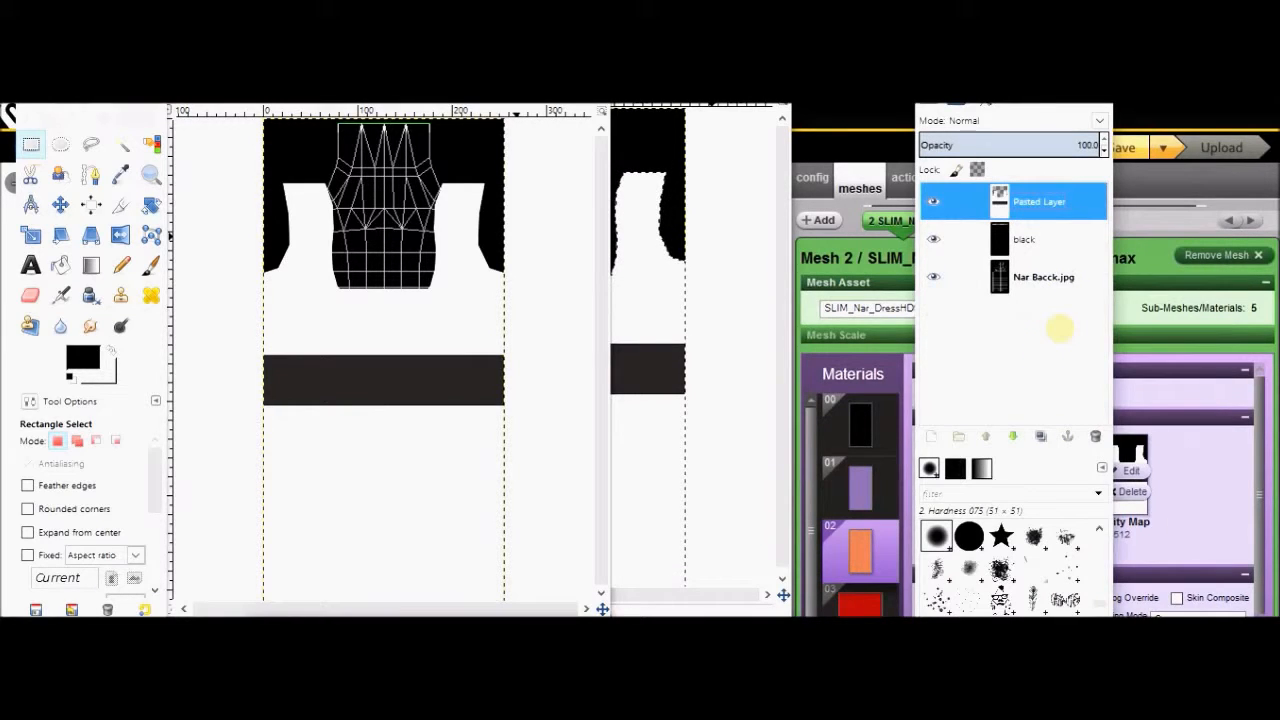
click(932, 436)
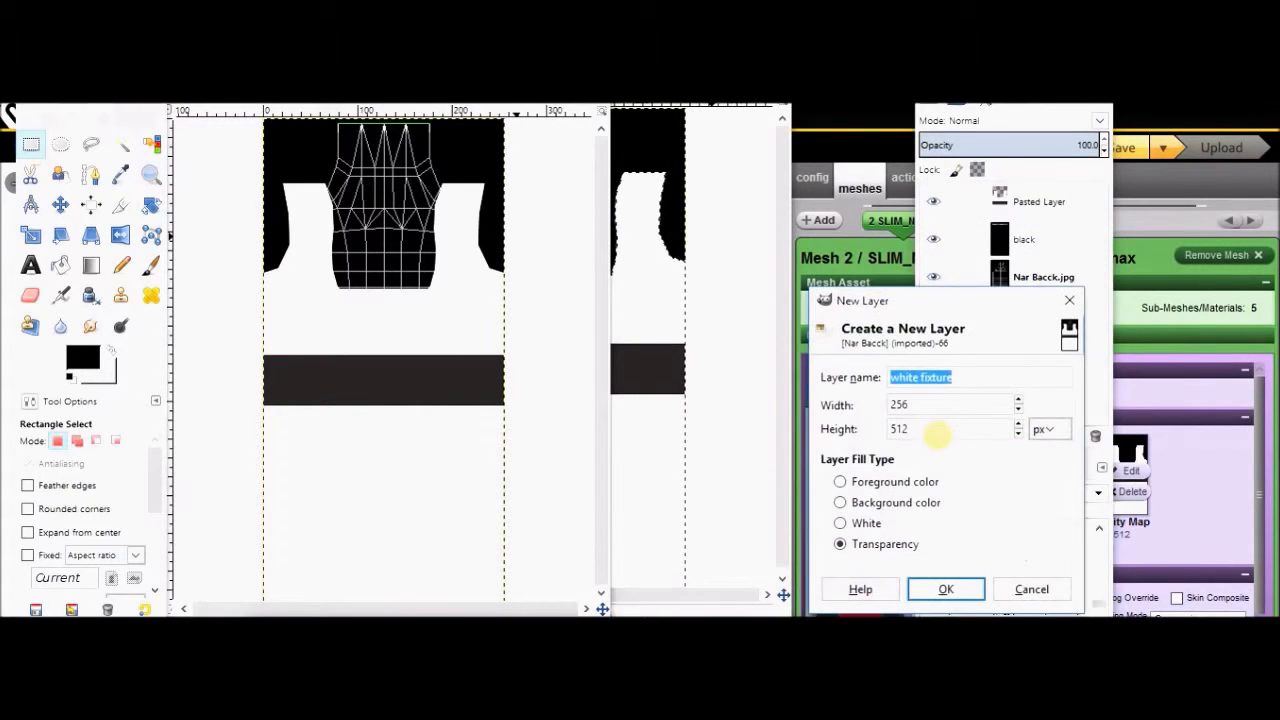
click(946, 589)
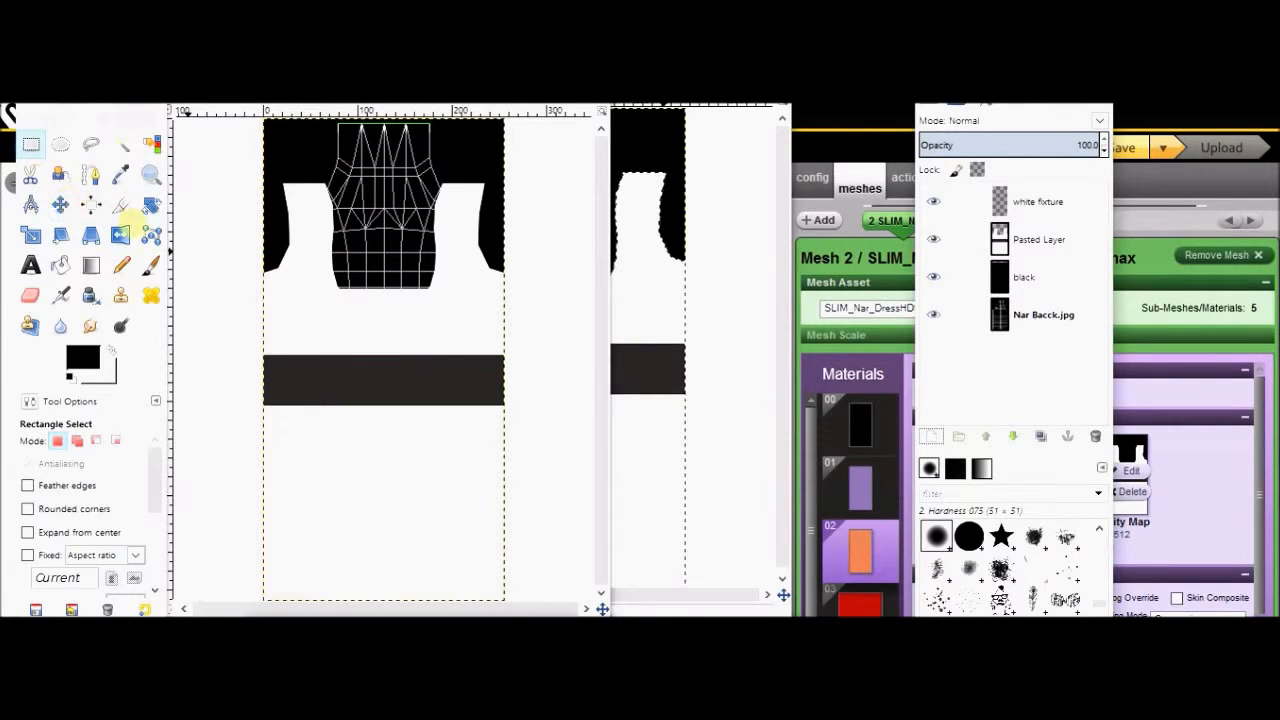
Paint a straight diagonal strap in white (ffffff) across the lower back opening with the Paintbrush at size 3.67.
click(150, 265)
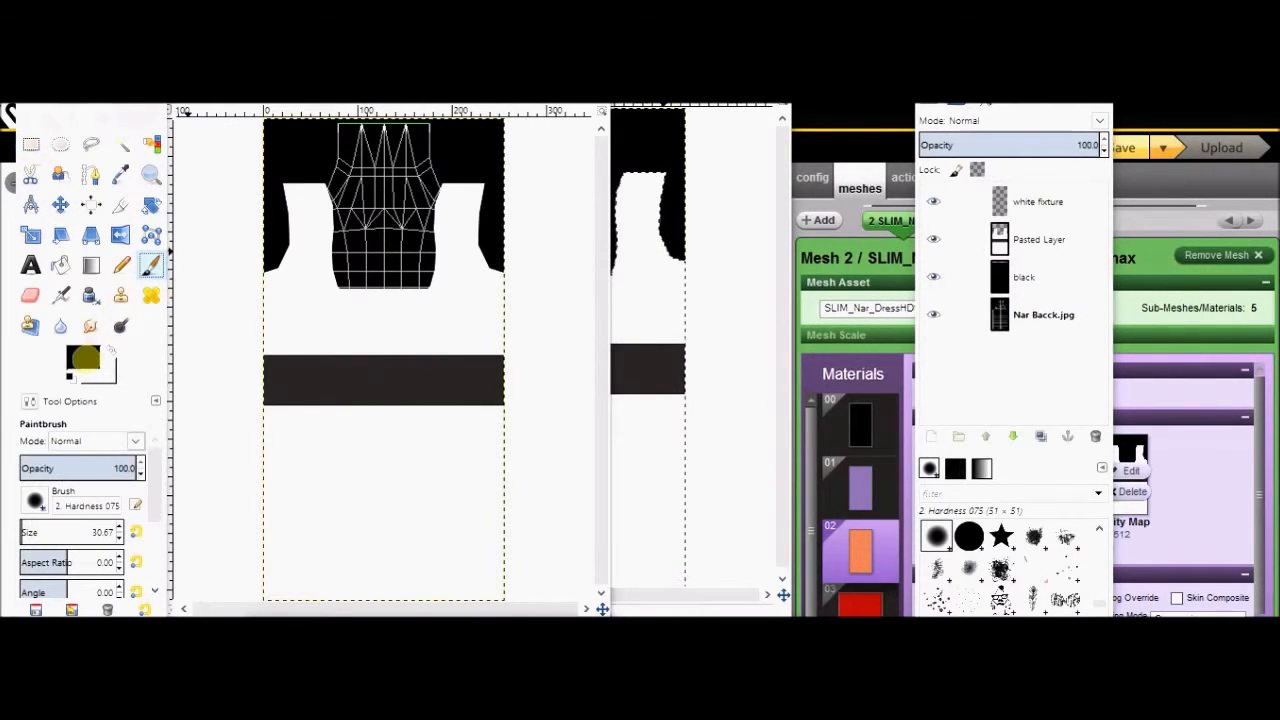
click(84, 357)
click(255, 429)
click(238, 499)
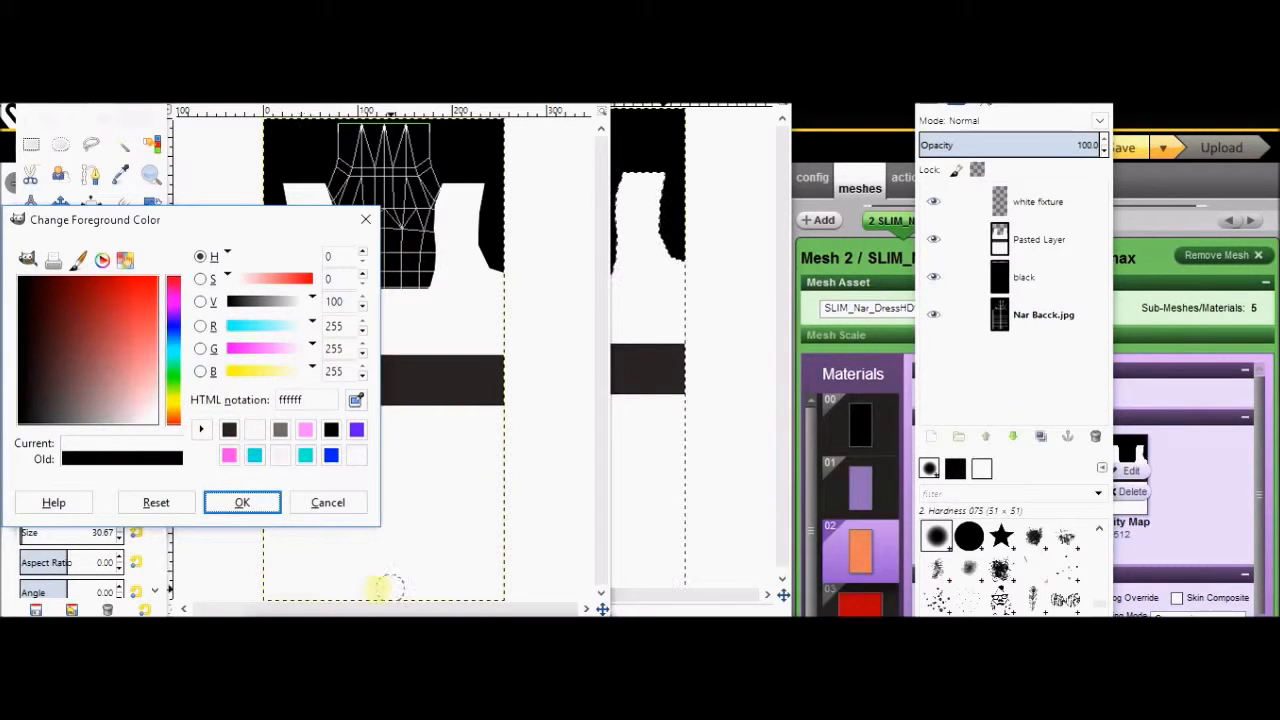
click(328, 500)
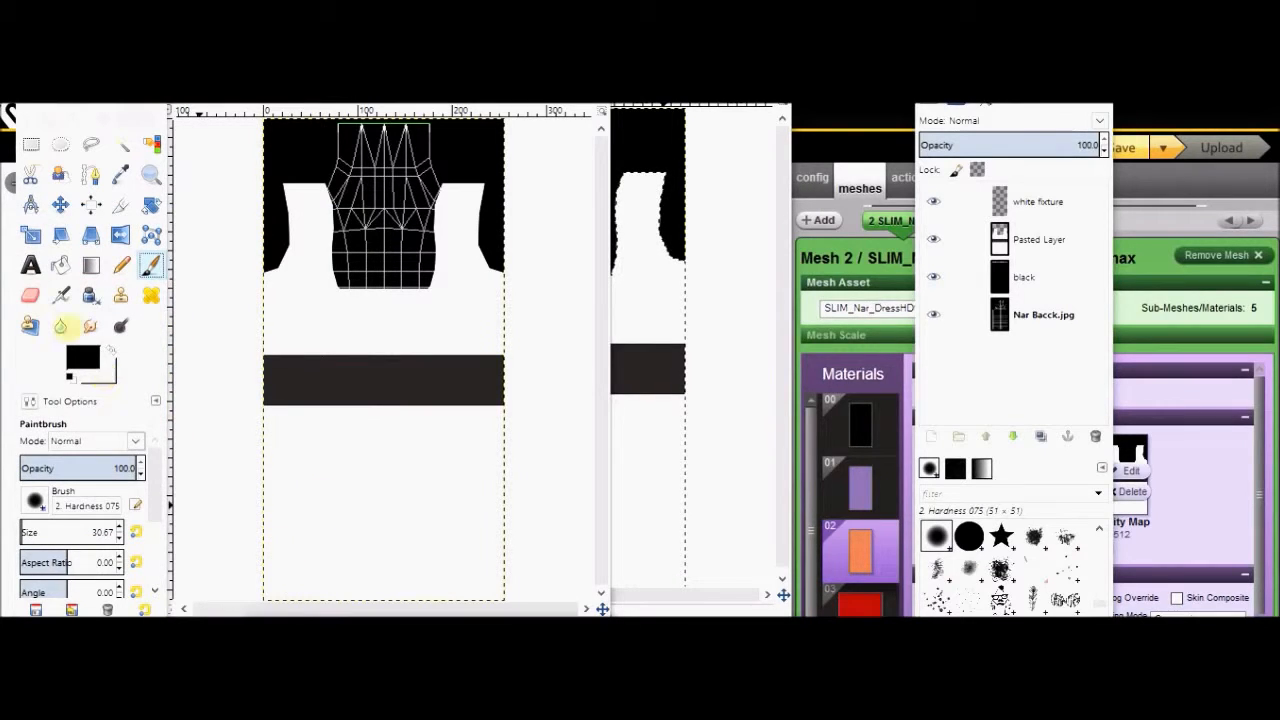
click(84, 354)
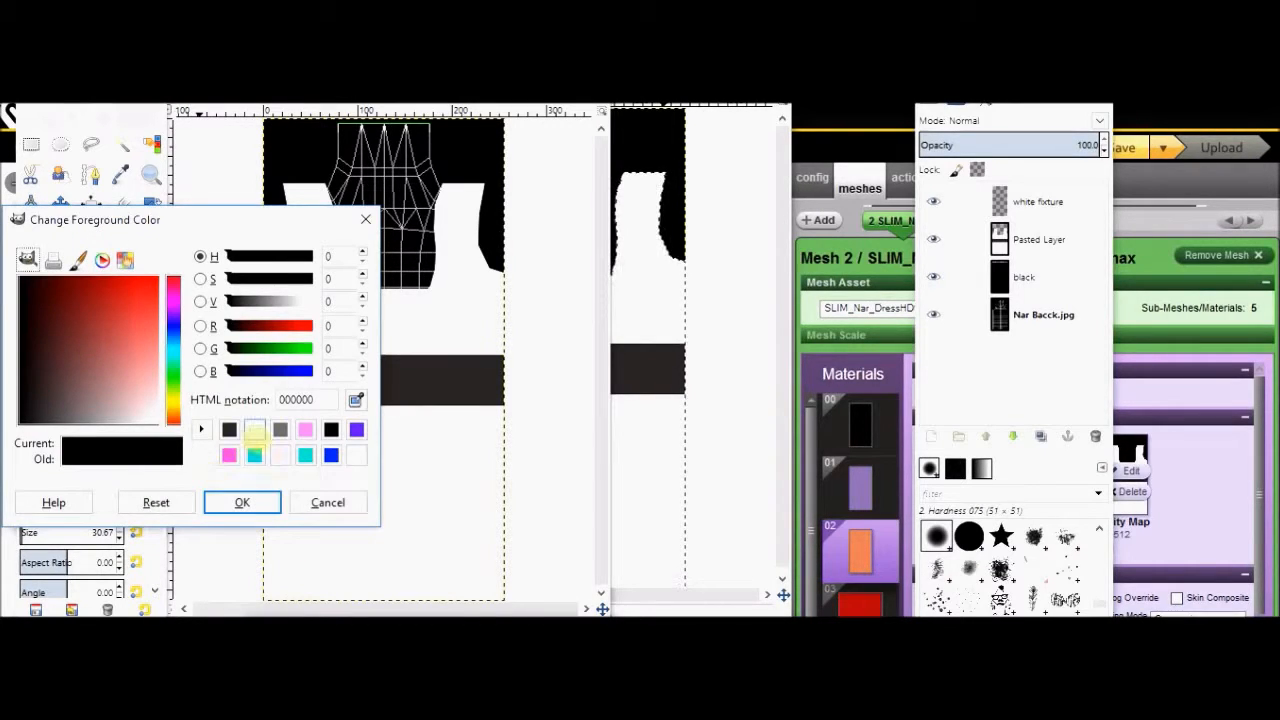
click(255, 429)
click(248, 502)
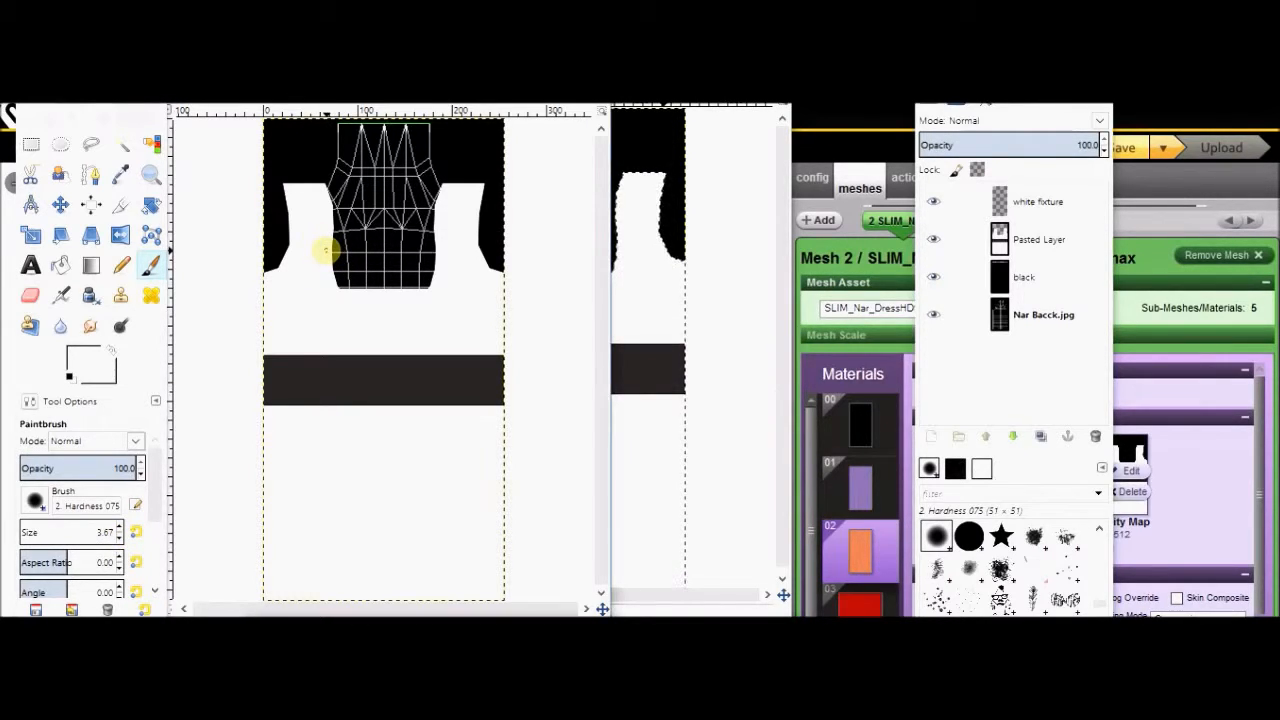
shift+click(439, 291)
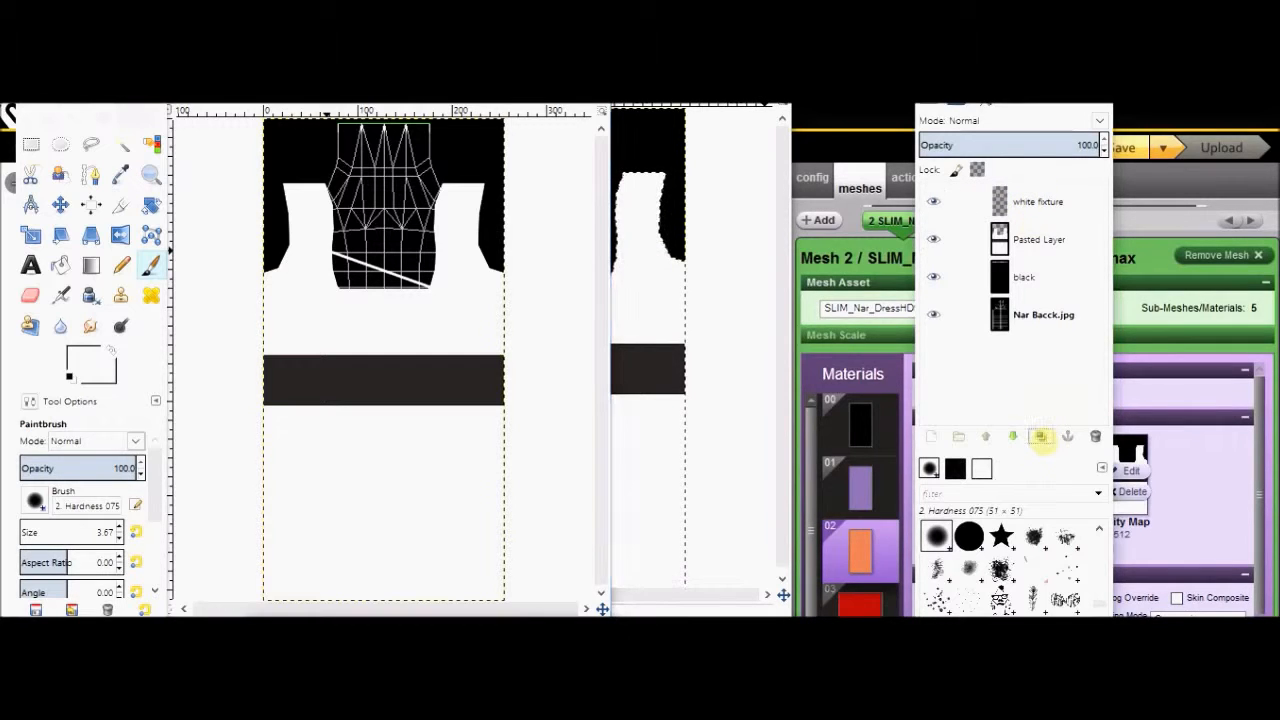
Duplicate the strap layer, flip the copy horizontally to form crossed straps, and merge it down into white fixture.
click(1041, 436)
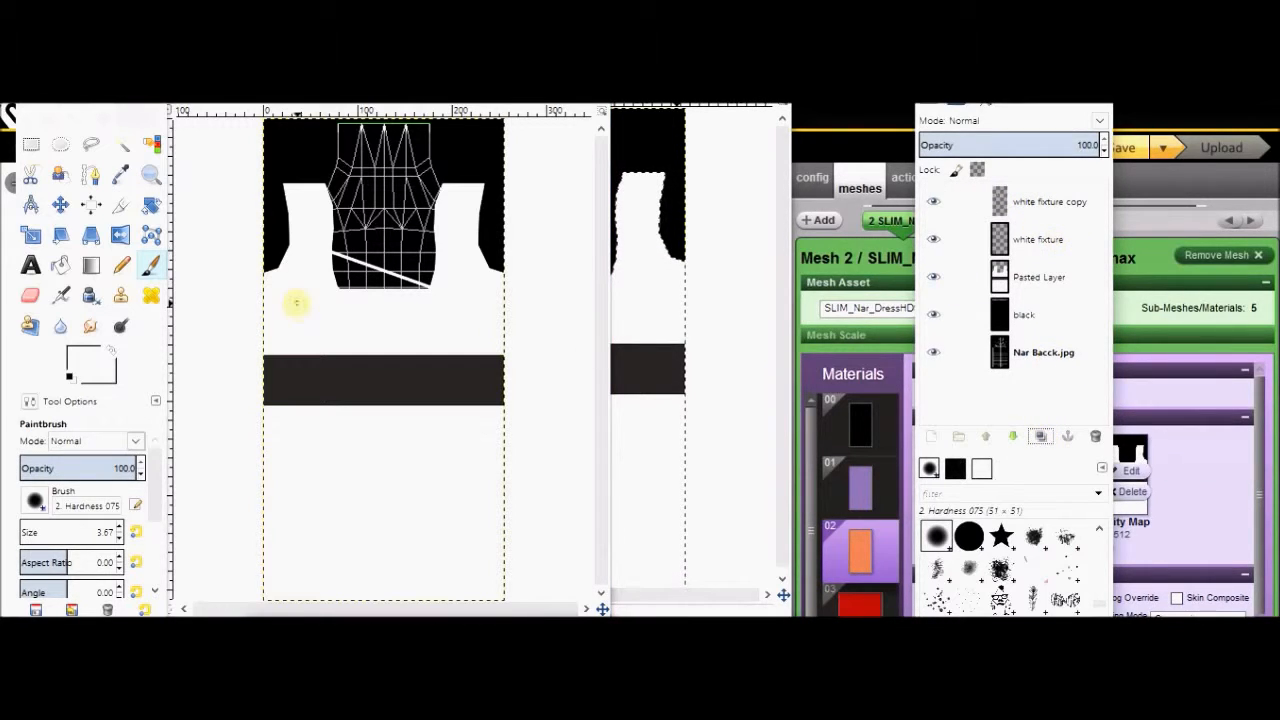
click(120, 234)
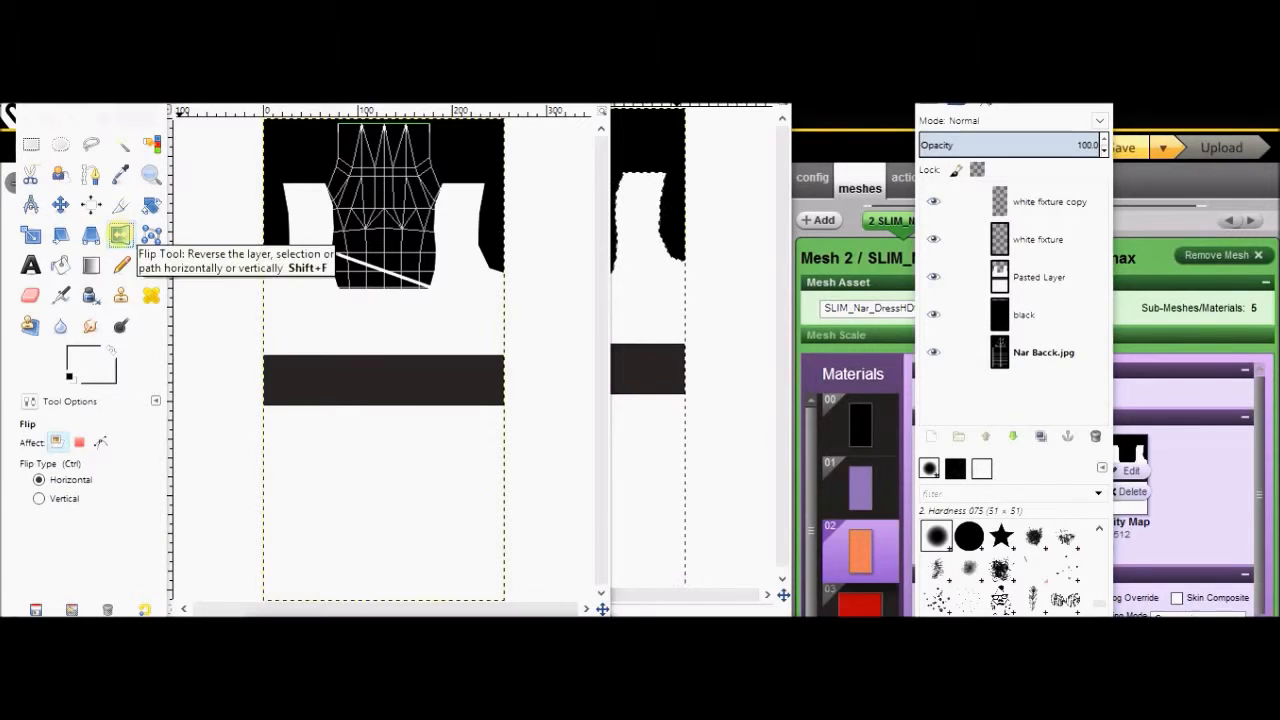
click(386, 270)
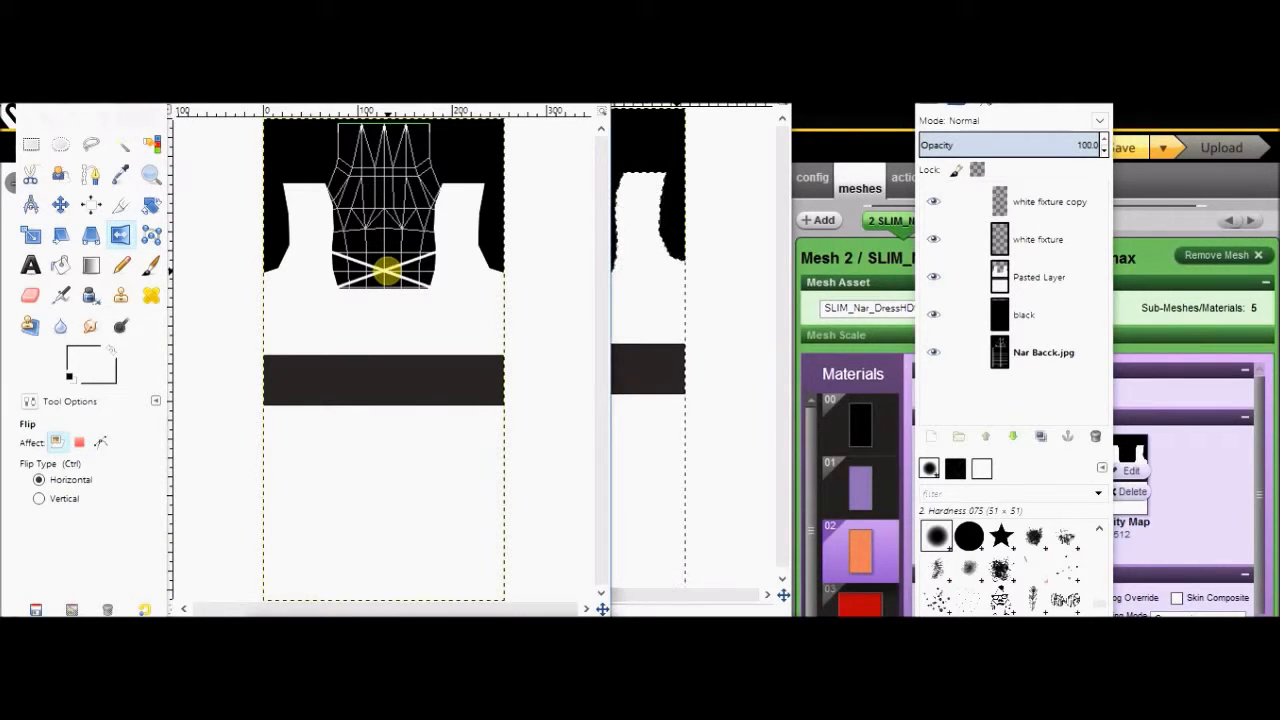
right_click(1025, 202)
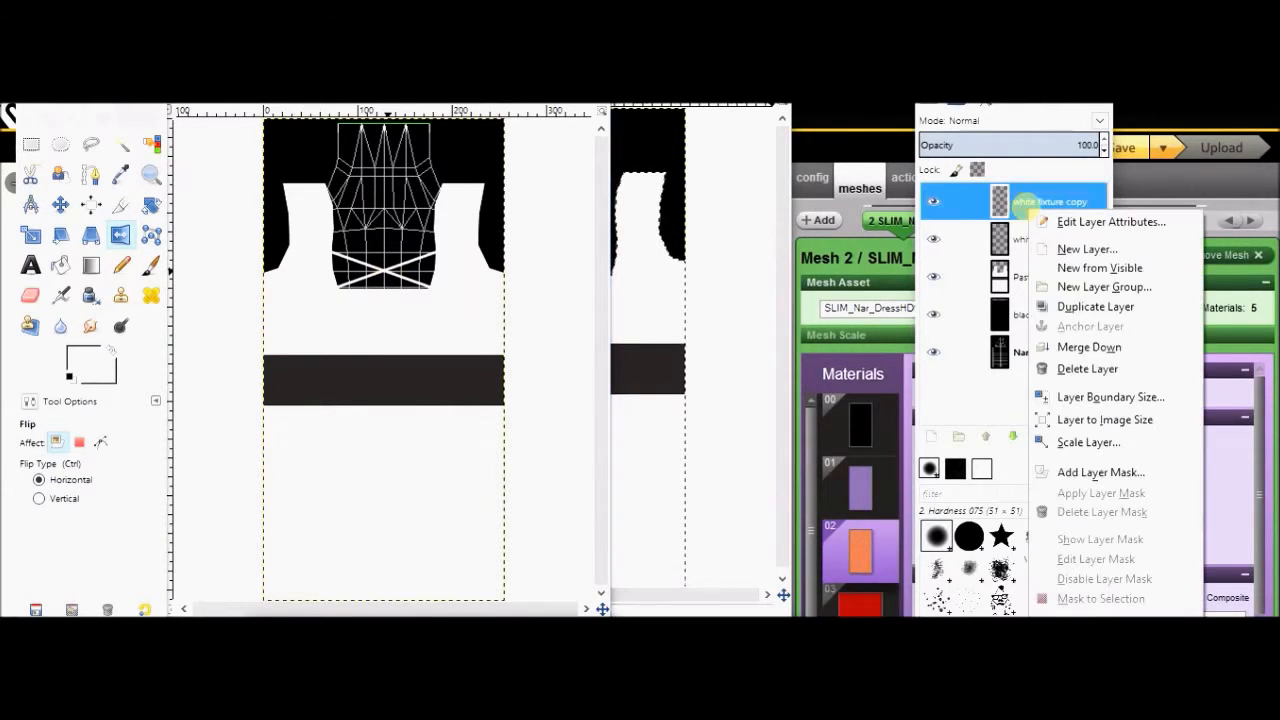
click(1058, 352)
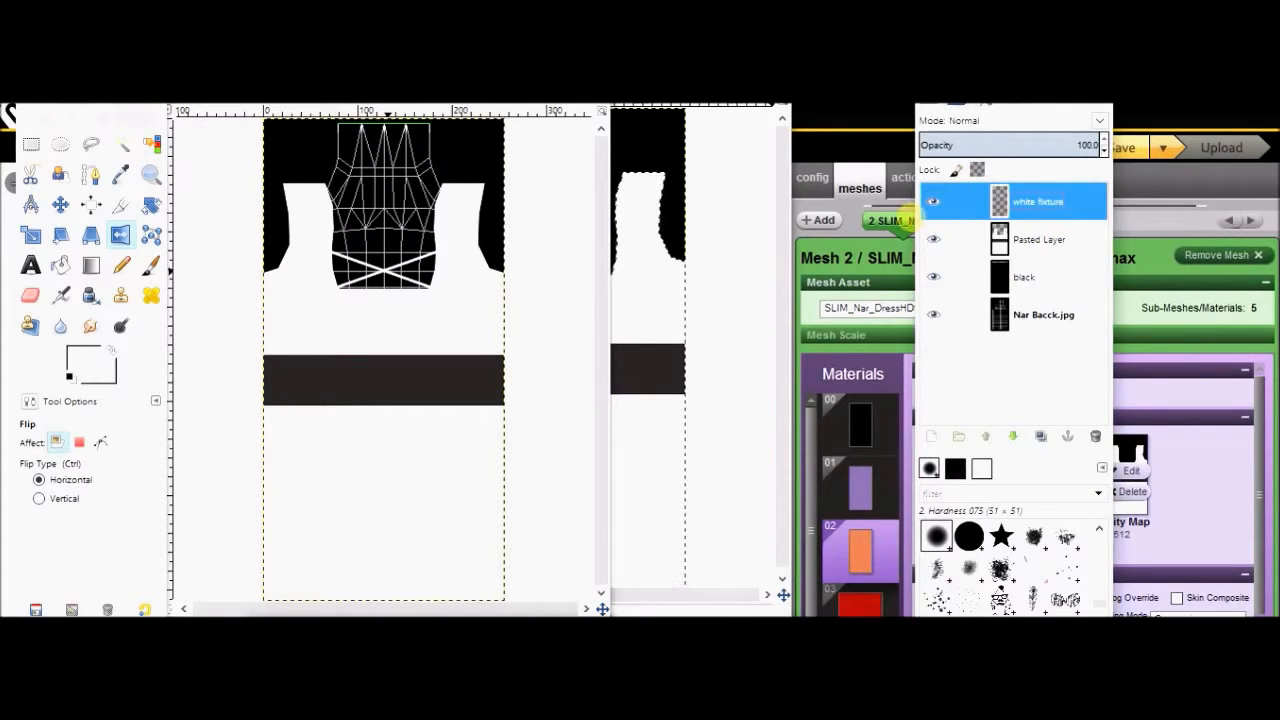
Set the black layer's opacity to 100 and move it up to cover the exposed UV lines at the canvas top.
click(1050, 280)
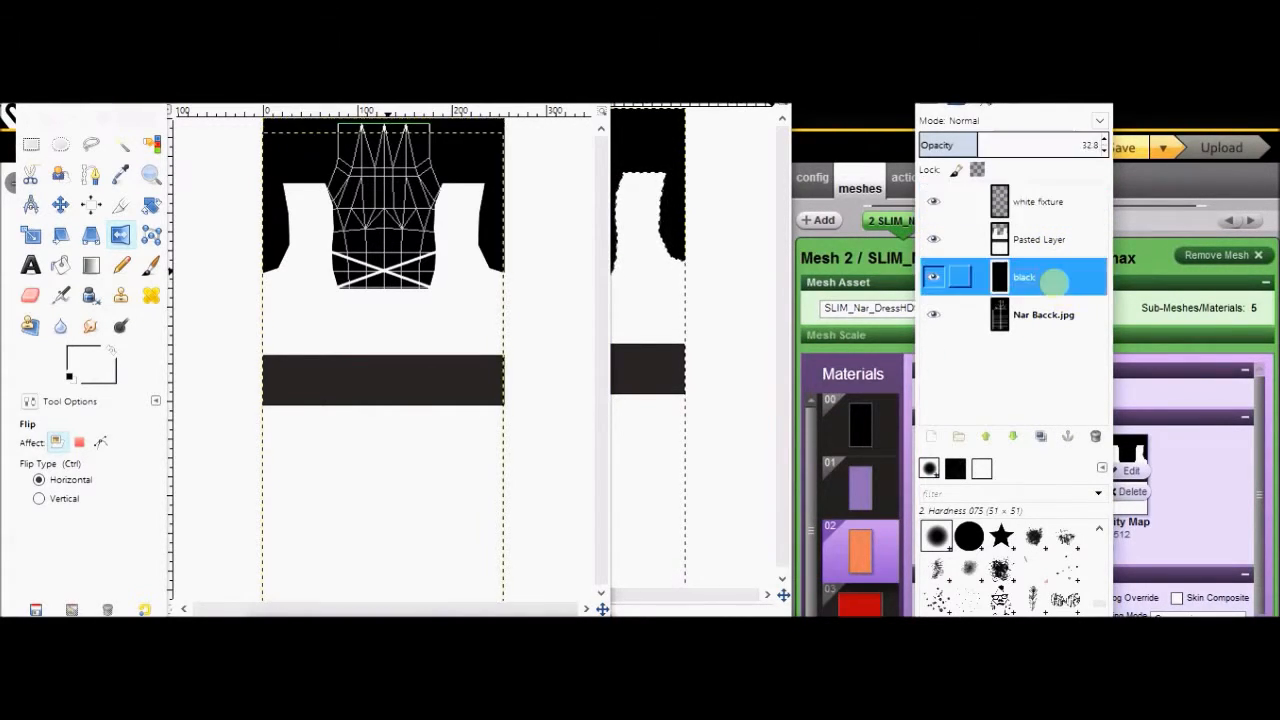
drag(1050, 140, 1084, 140)
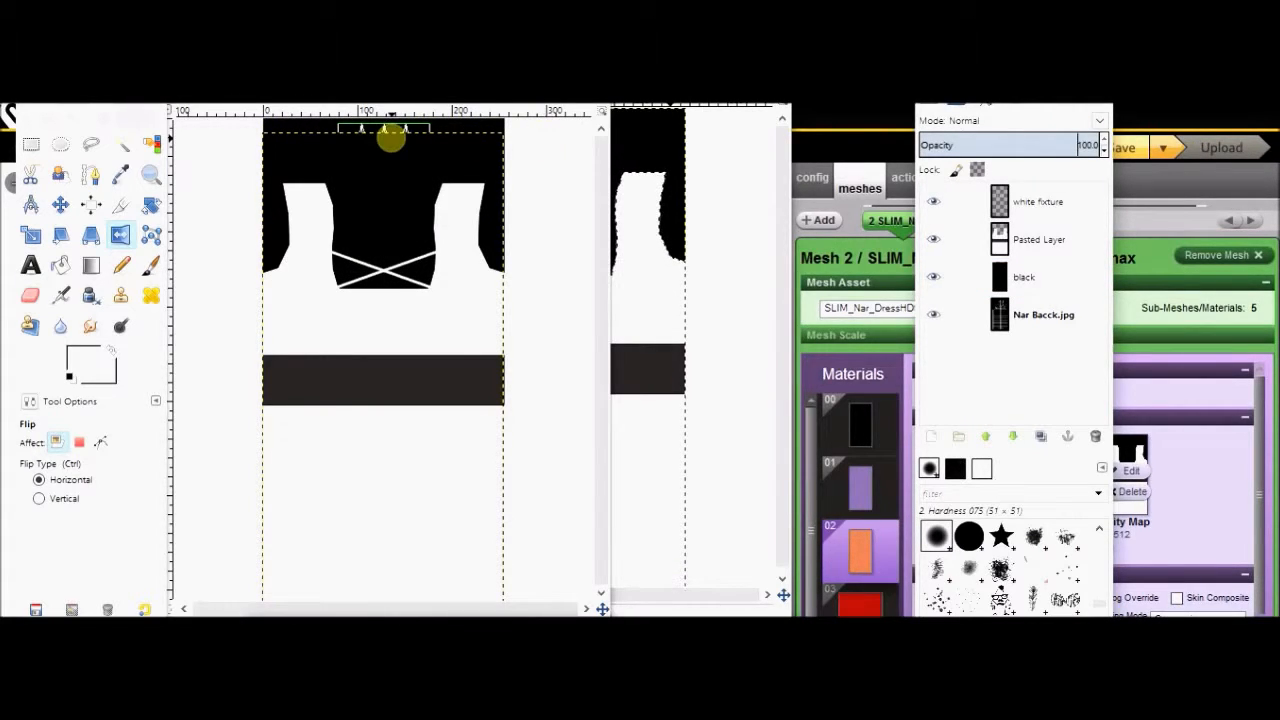
click(60, 204)
drag(388, 168, 388, 158)
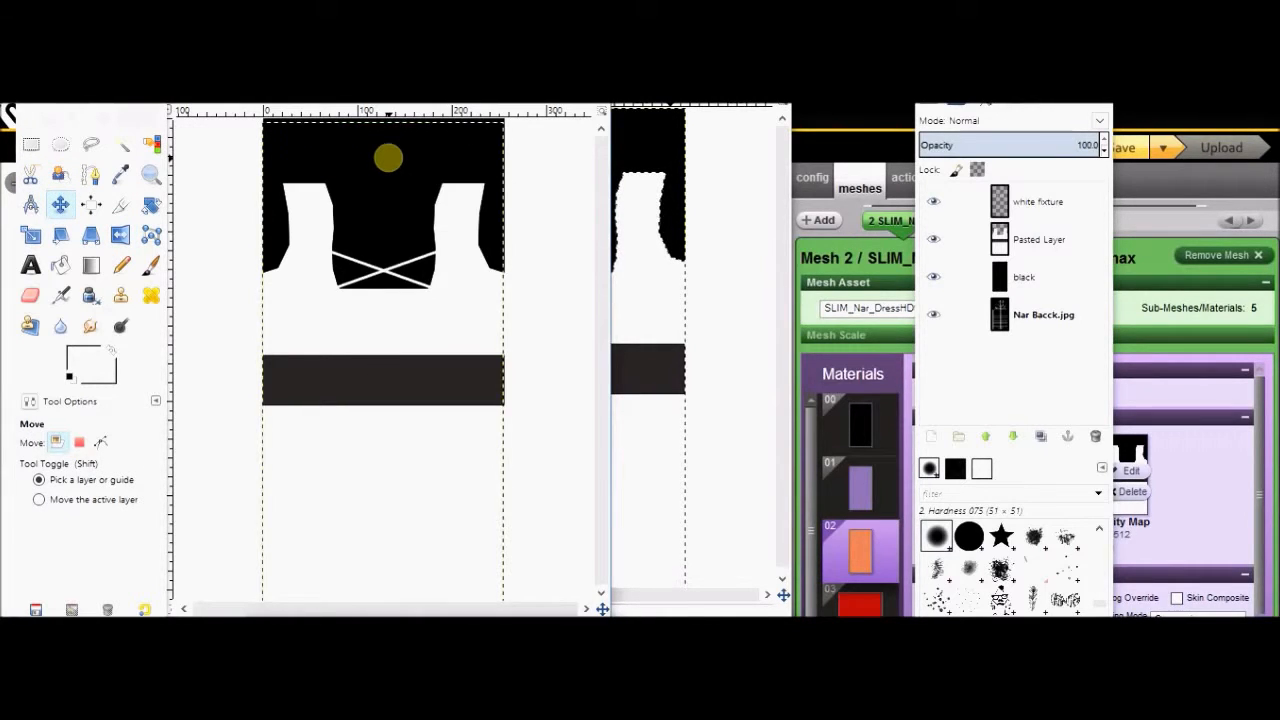
Export the back dress shape as a JPEG named 2 into the Imvu Maps folder with the default export settings at quality 90.
click(173, 95)
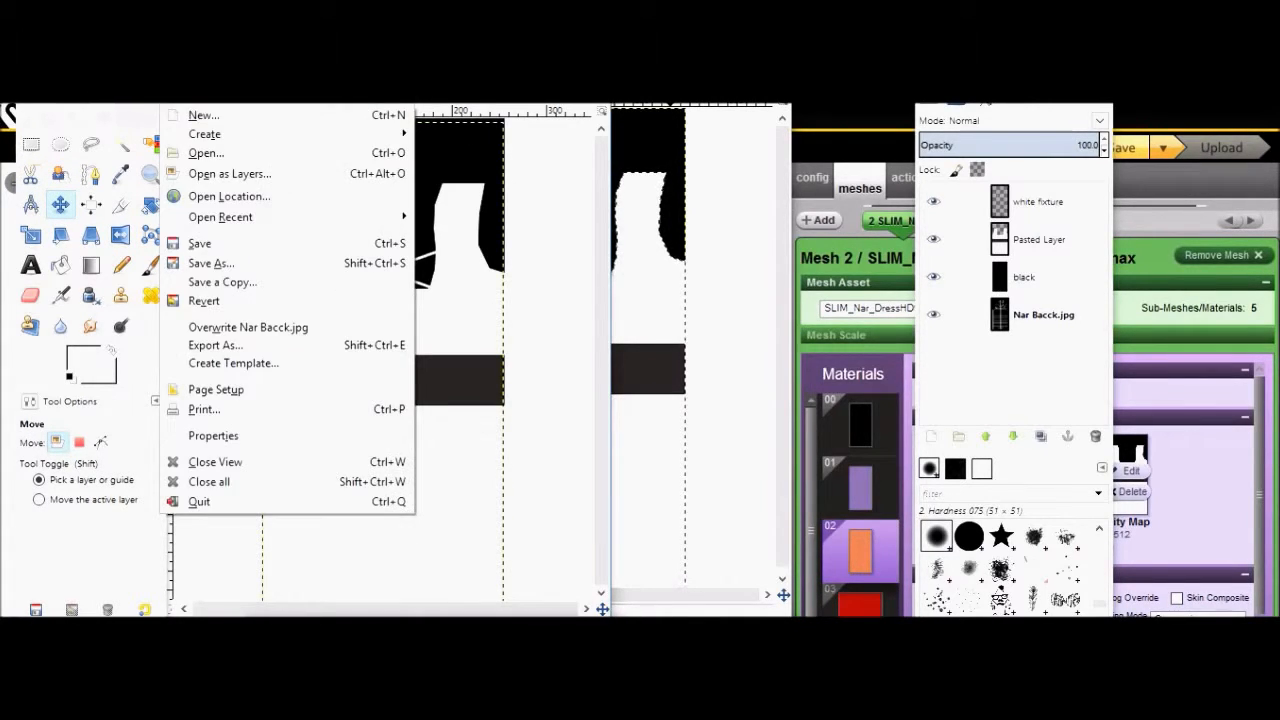
click(229, 344)
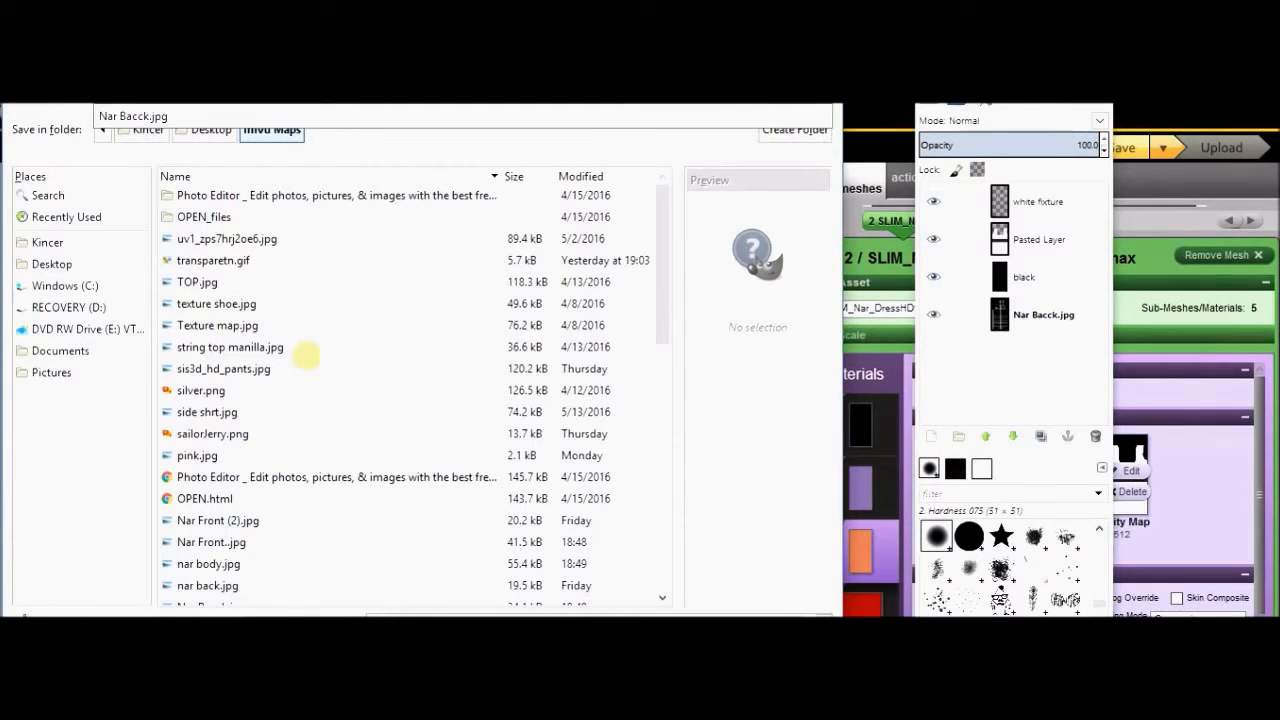
text(2)
key(Return)
click(552, 469)
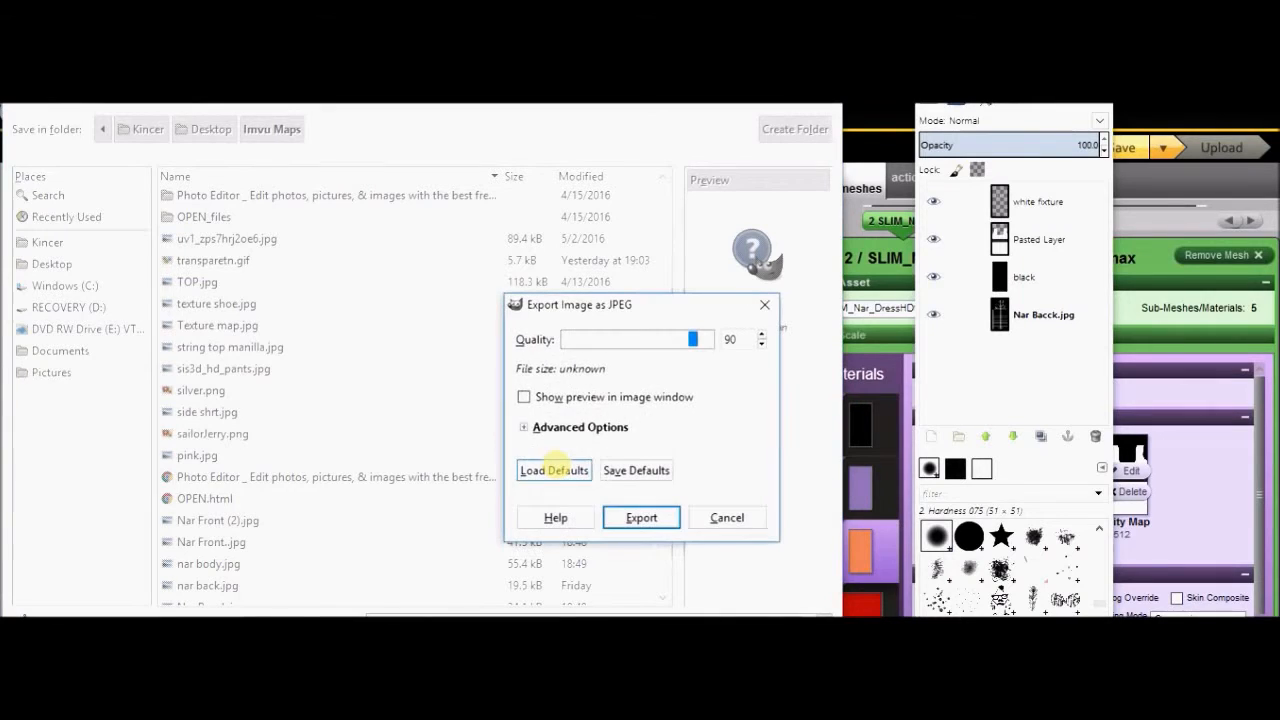
click(622, 512)
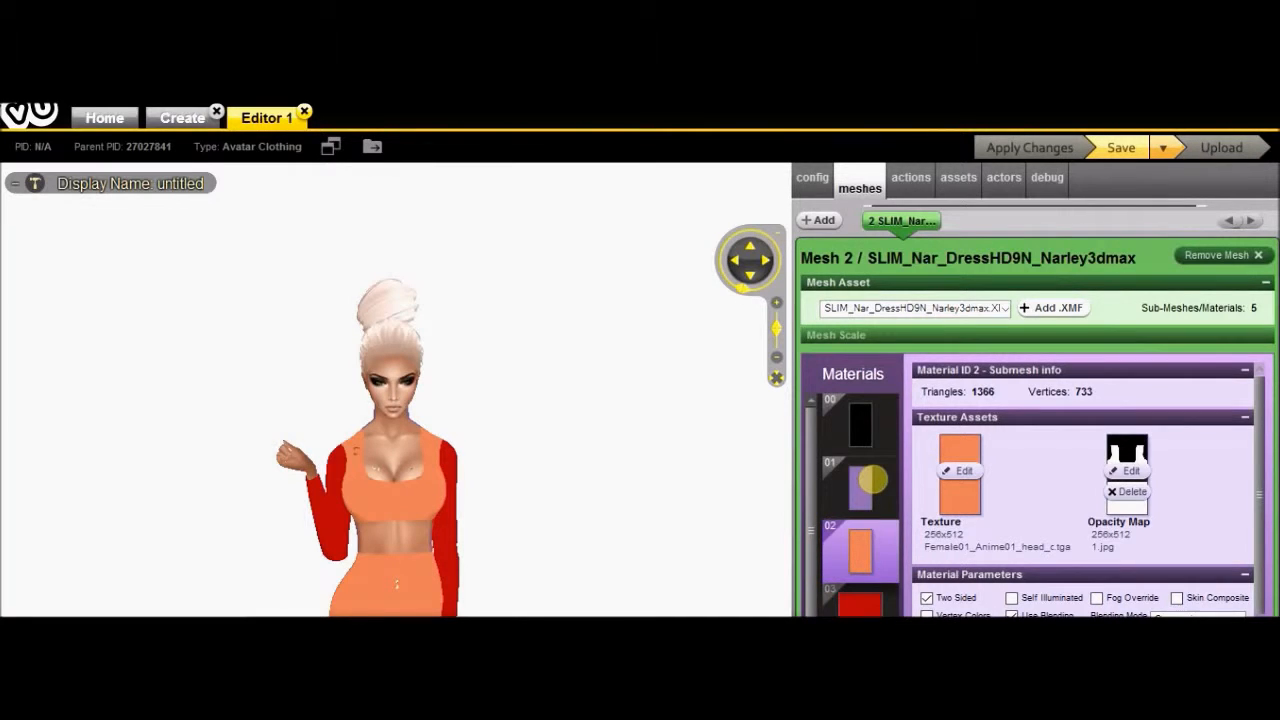
Switch to the IMVU editor, add 2.jpg as the opacity map of material 01, apply the changes and inspect the avatar's back.
click(866, 482)
drag(590, 527, 320, 530)
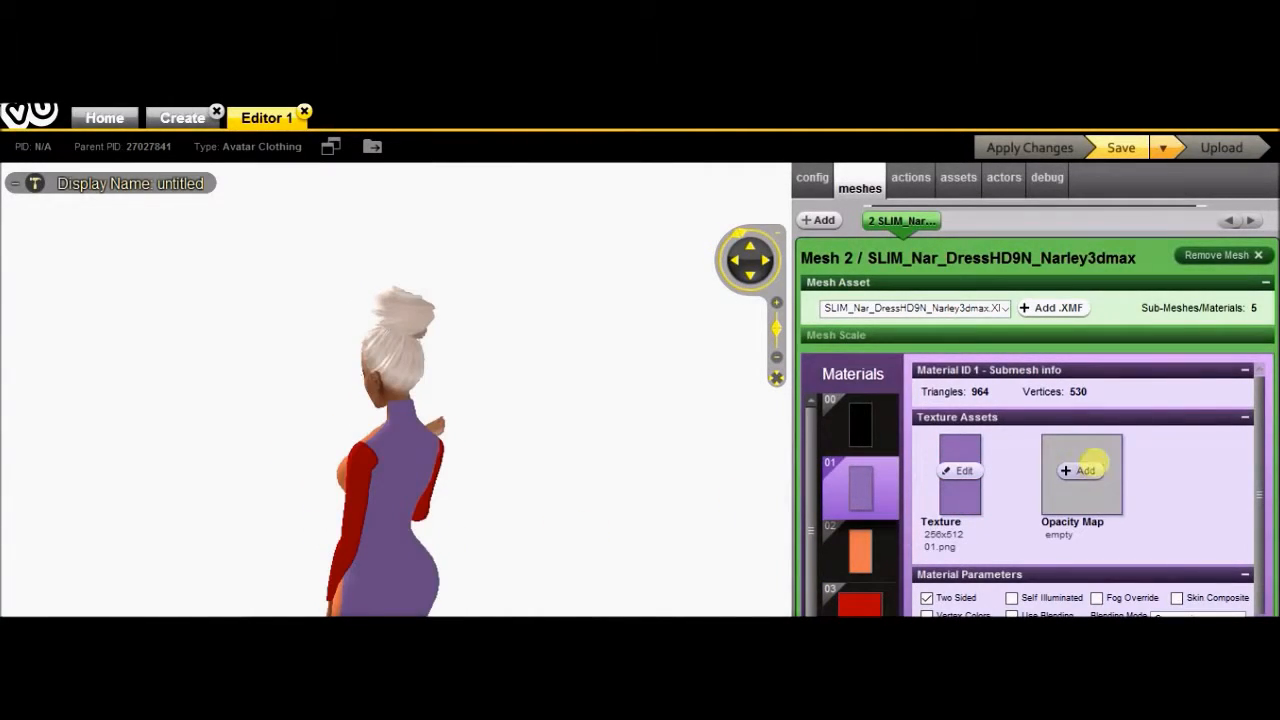
click(1085, 470)
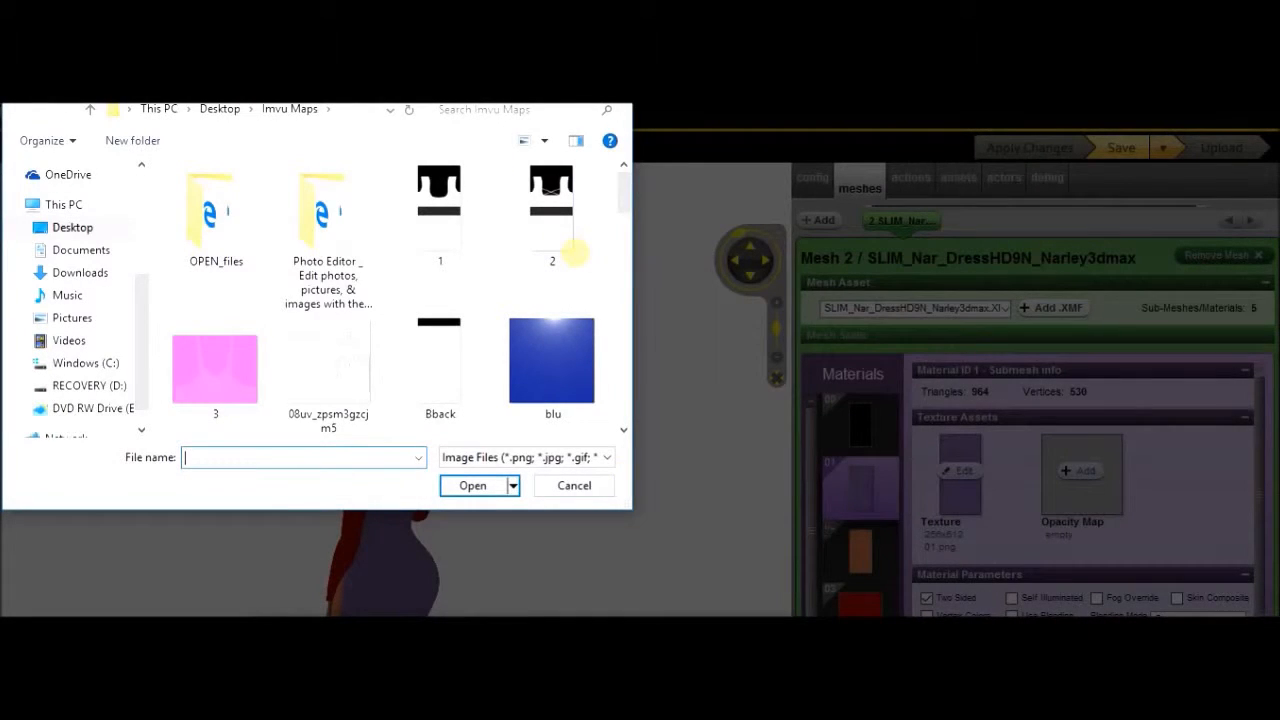
click(575, 254)
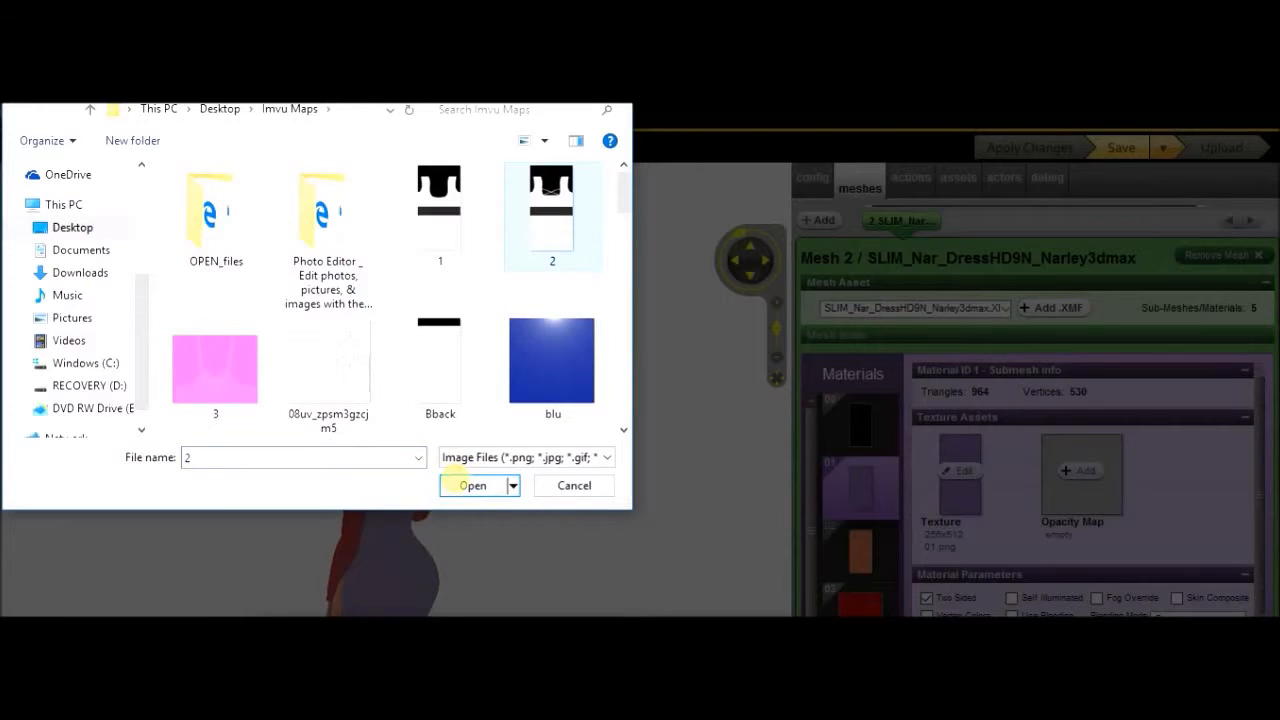
click(472, 485)
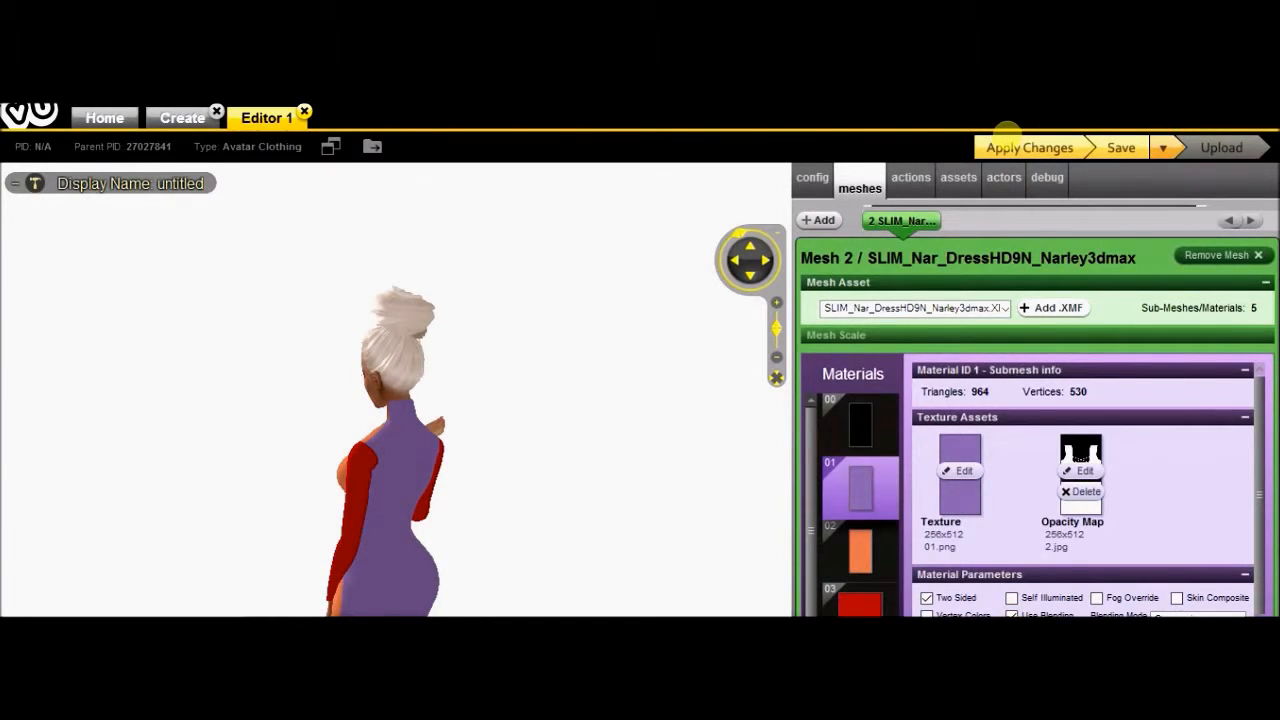
click(1010, 145)
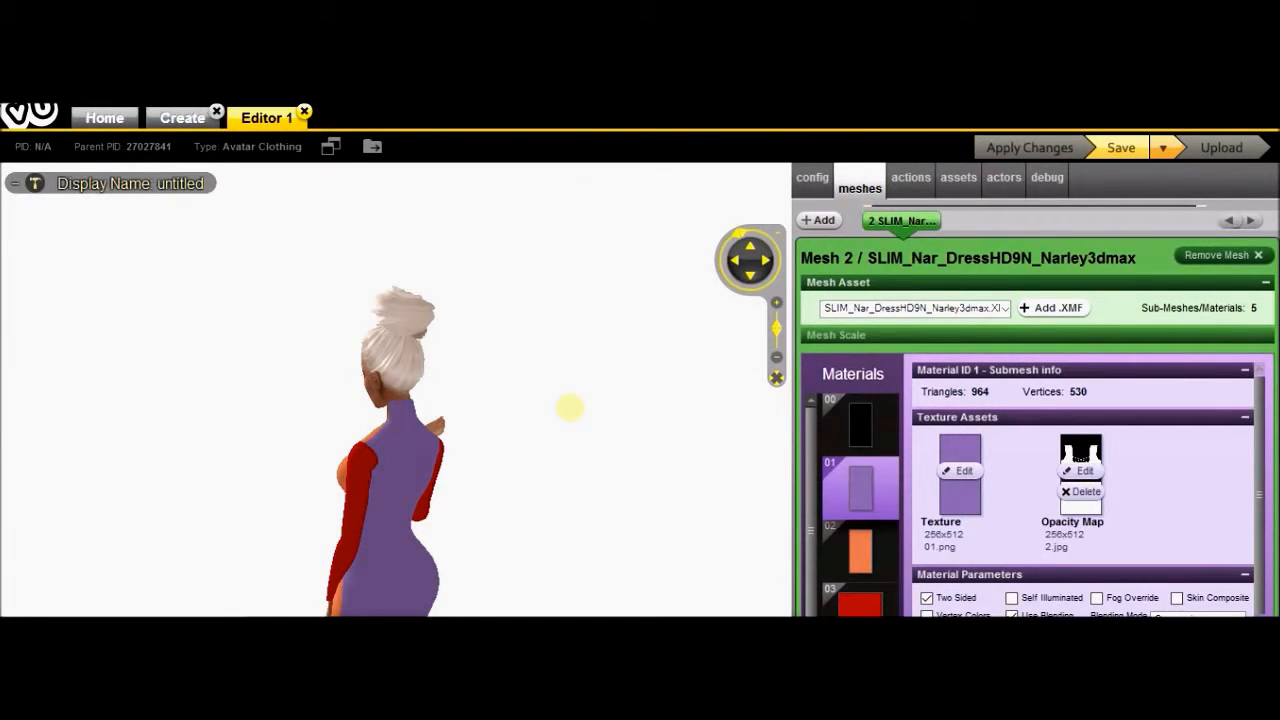
drag(489, 384, 523, 394)
scroll(523, 394, down, 5)
scroll(483, 391, up, 5)
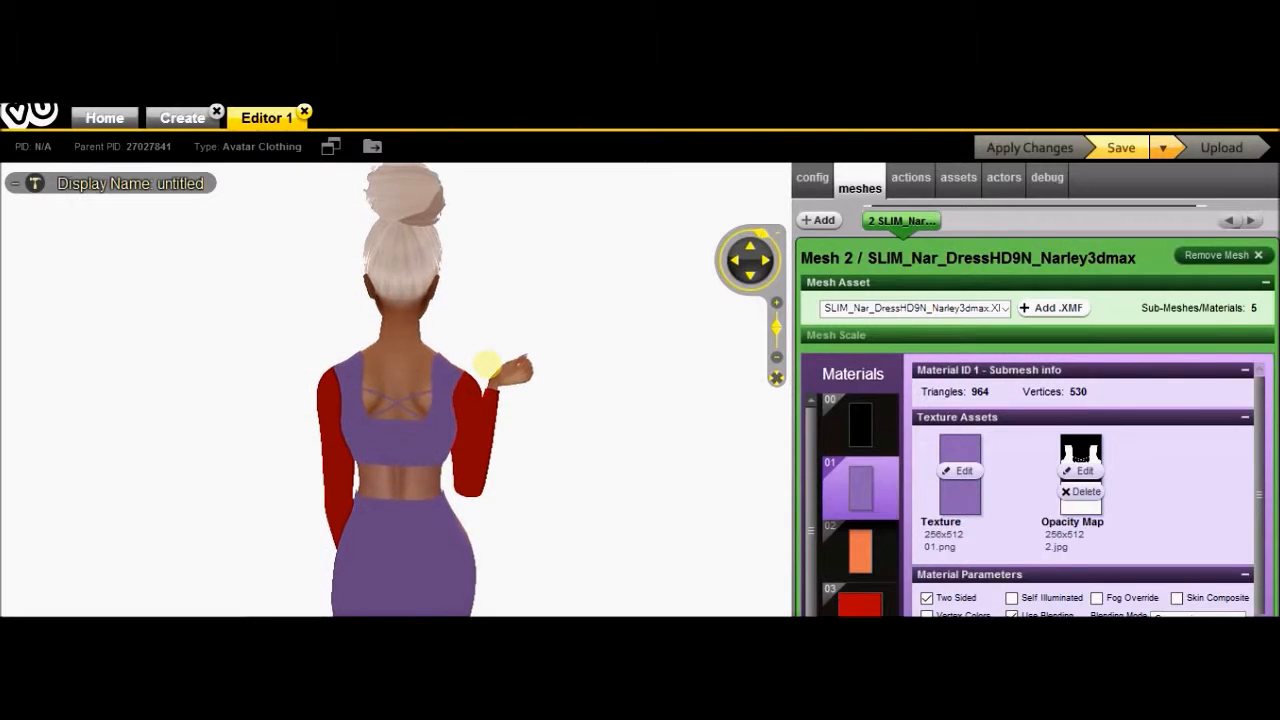
drag(557, 314, 858, 322)
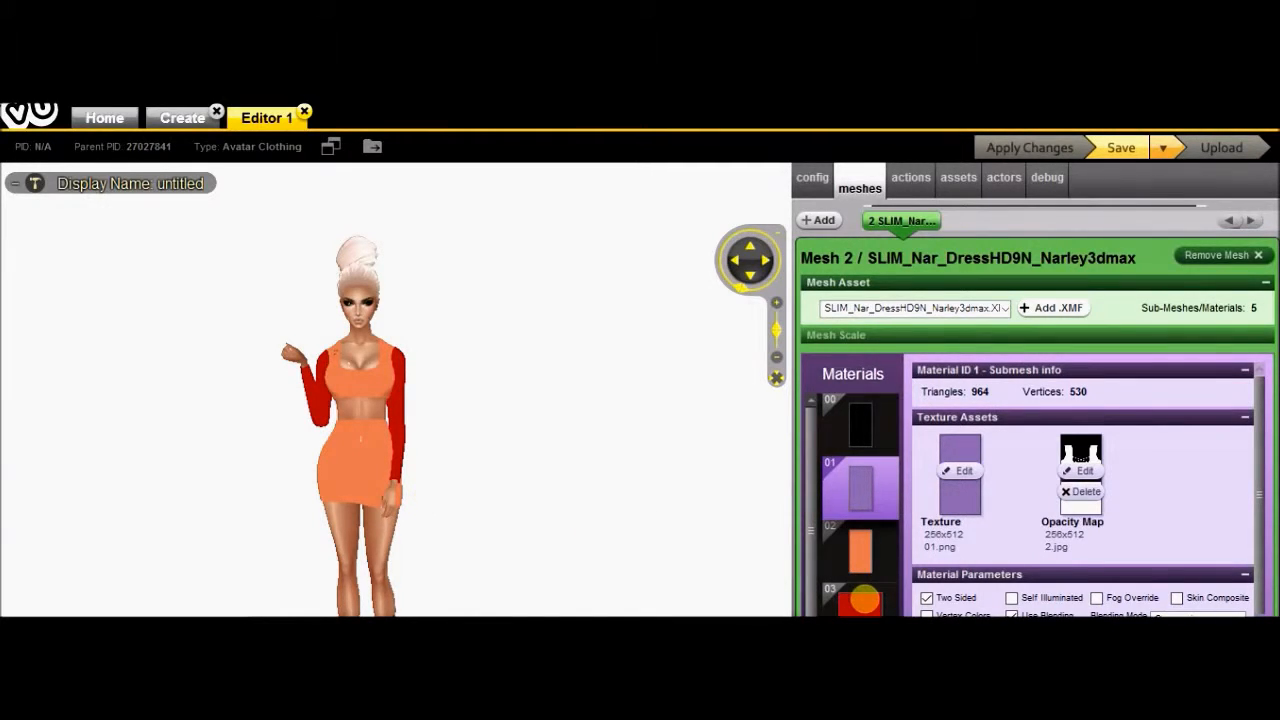
Add the all-black brace..jpg as the opacity map of material 03 and apply the changes to hide the red sleeves.
click(862, 599)
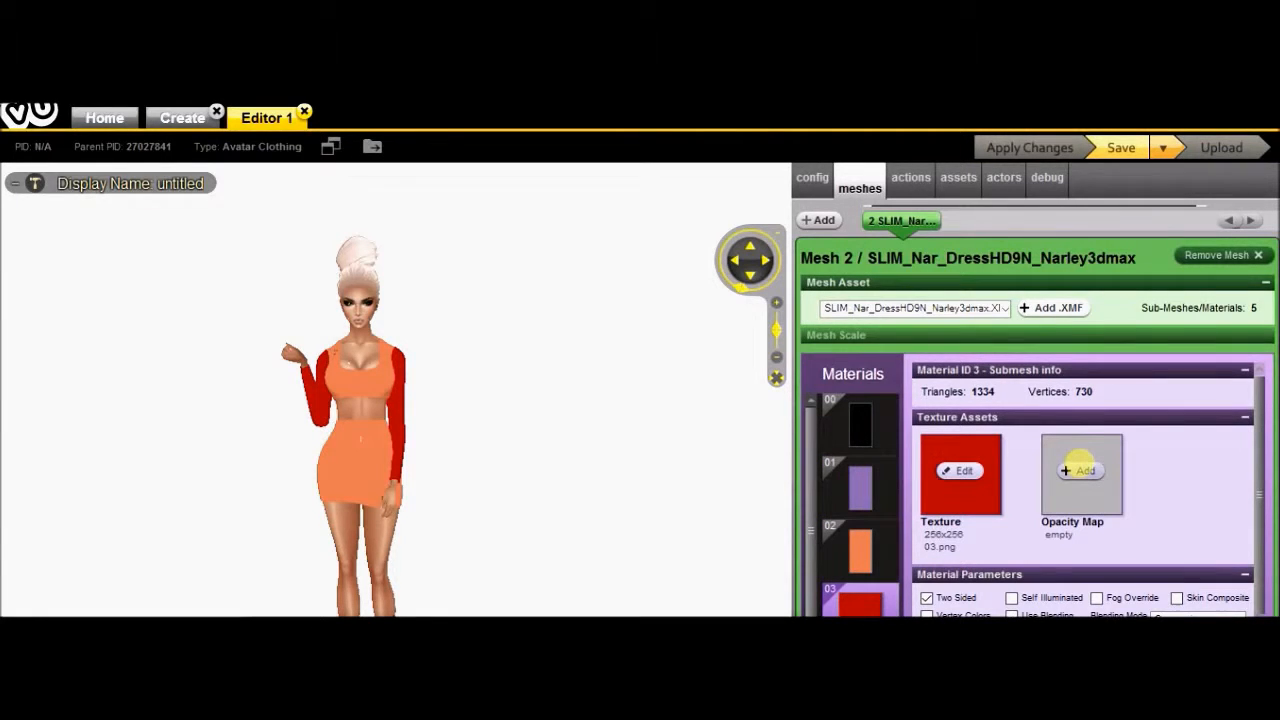
click(1082, 469)
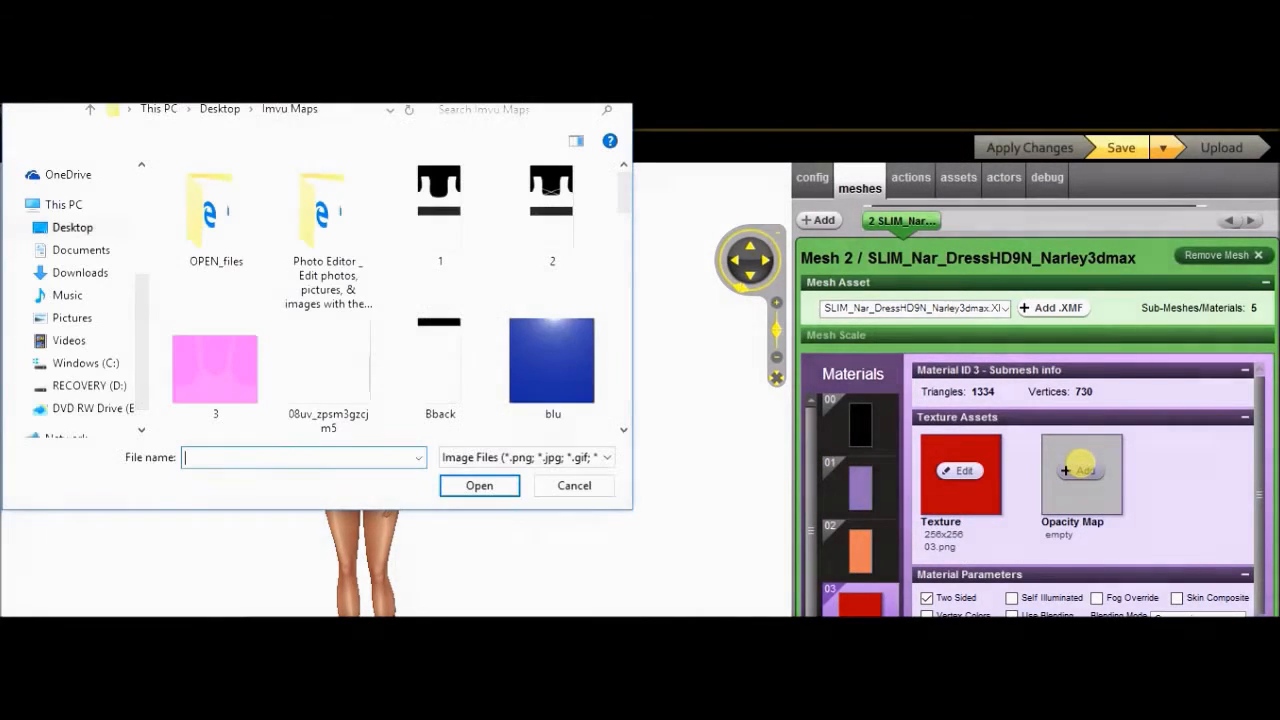
scroll(450, 200, down, 2)
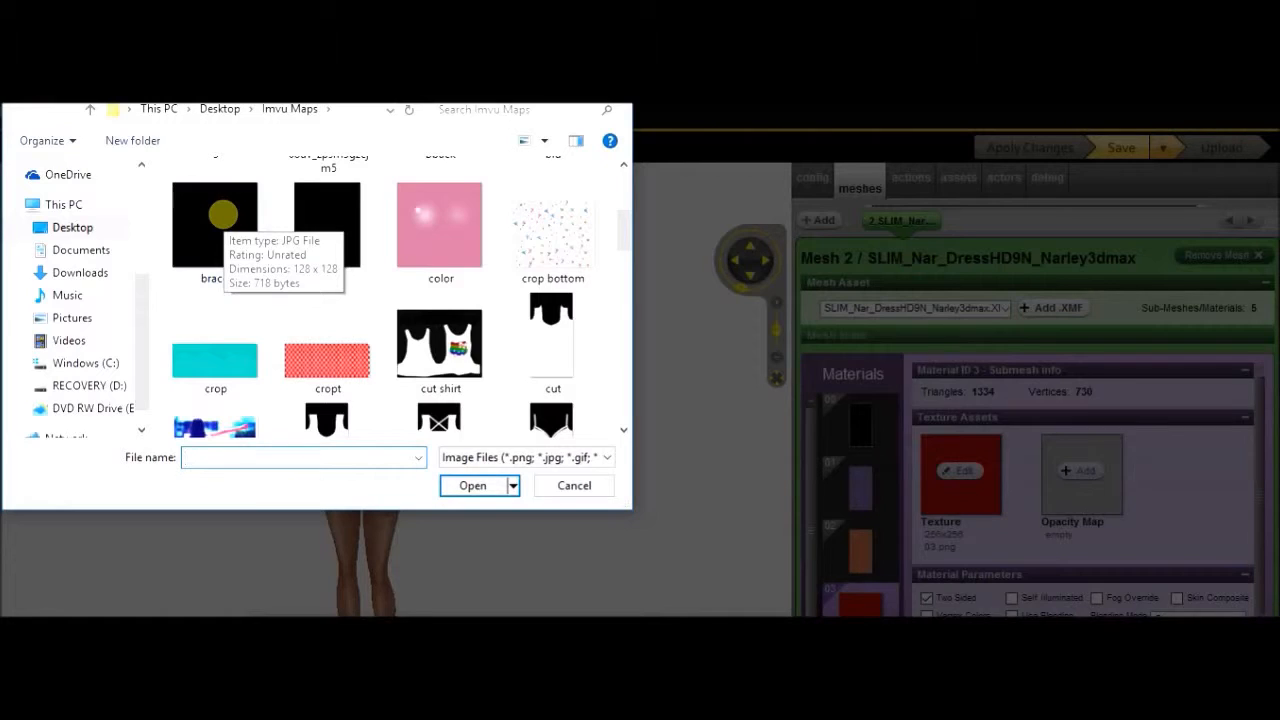
click(223, 214)
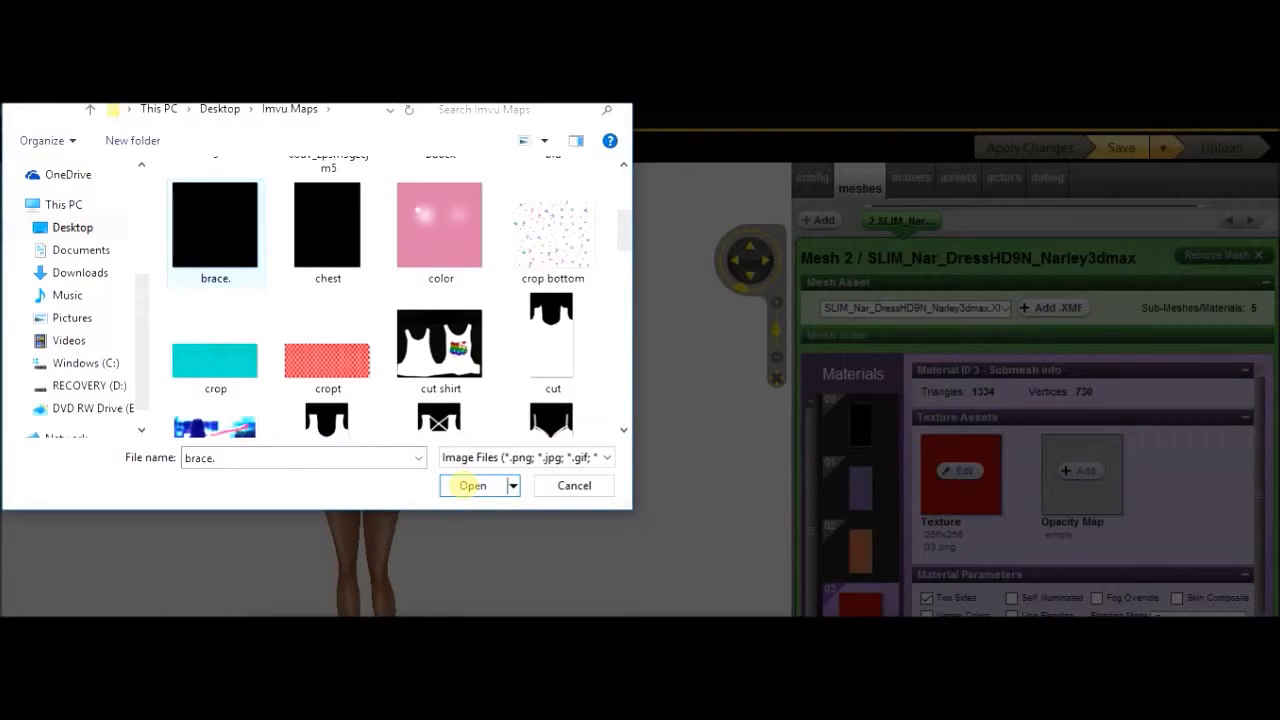
click(472, 485)
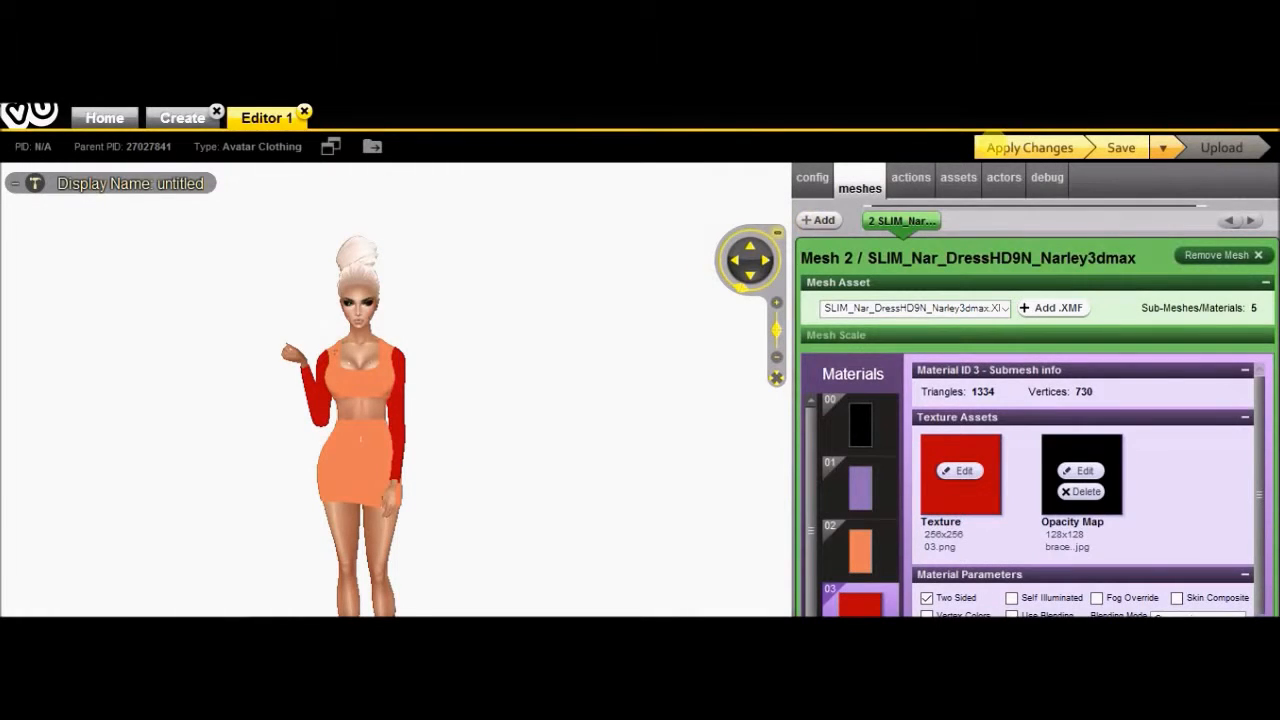
click(996, 146)
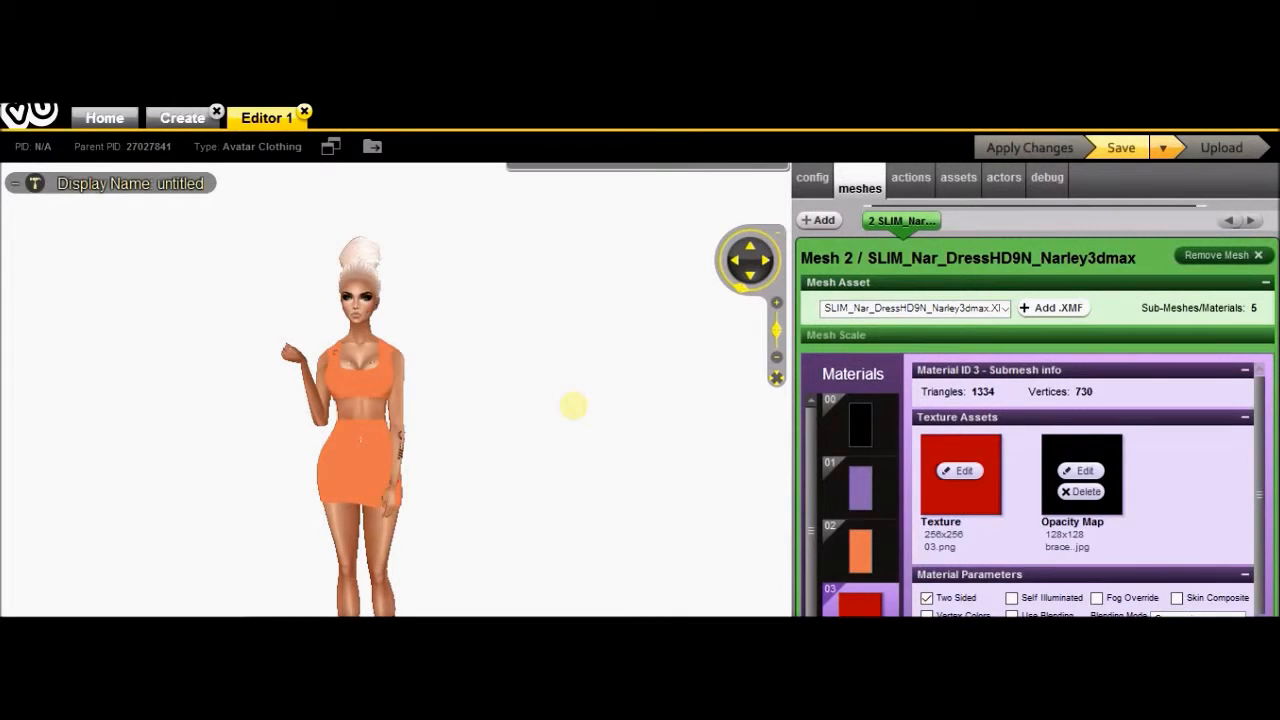
mouse_move(573, 405)
mouse_down()
mouse_move(426, 397)
mouse_move(463, 384)
mouse_move(588, 412)
mouse_up()
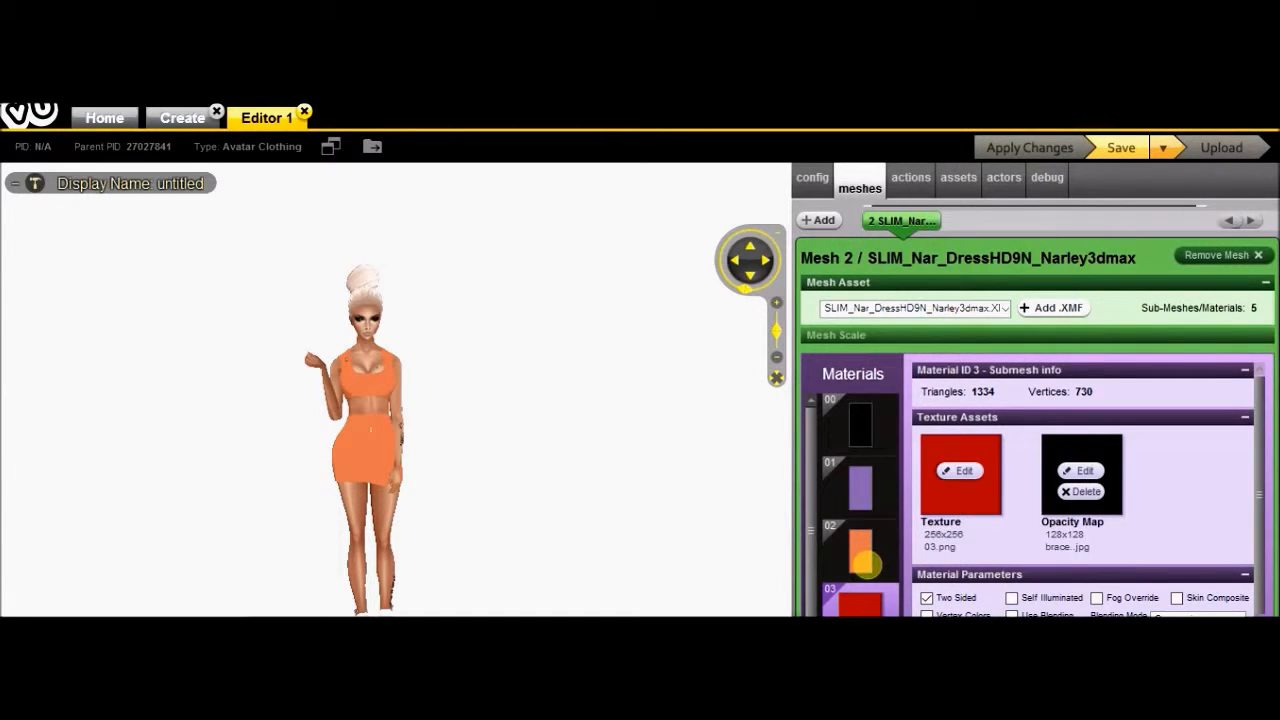
Replace the orange texture of material 02 with the blu image and inspect the dress front up close.
click(862, 562)
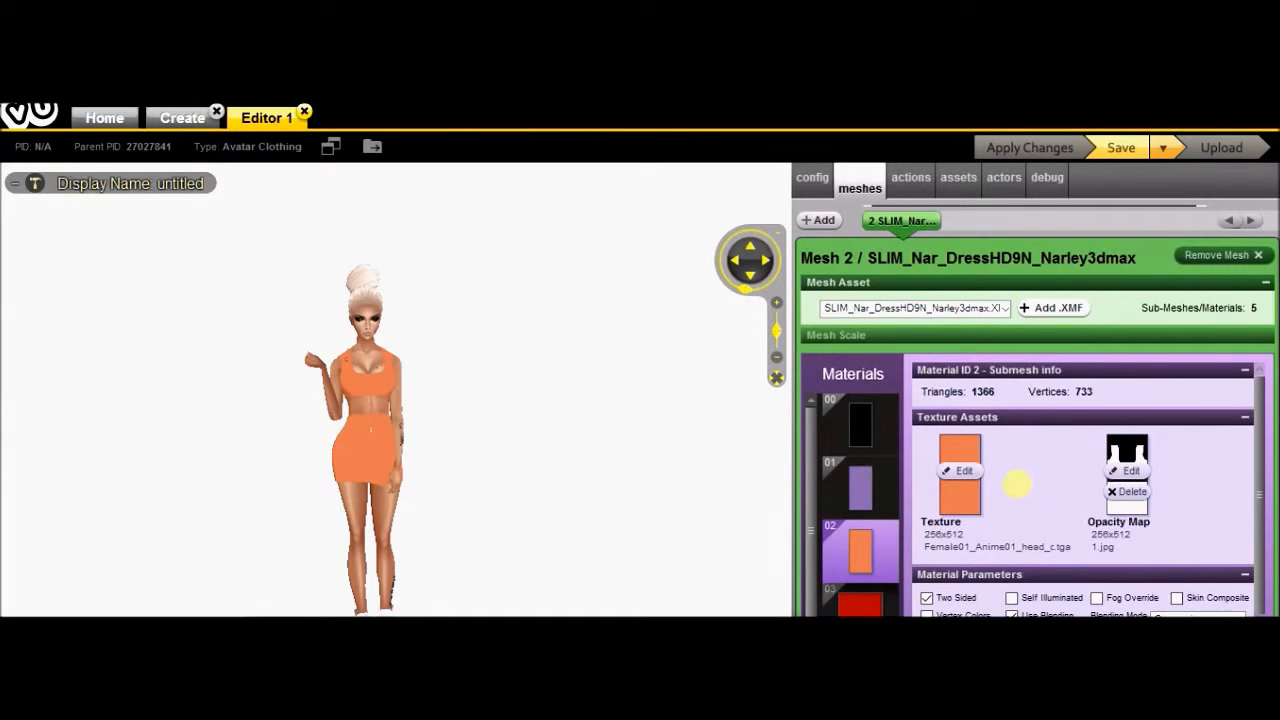
click(963, 471)
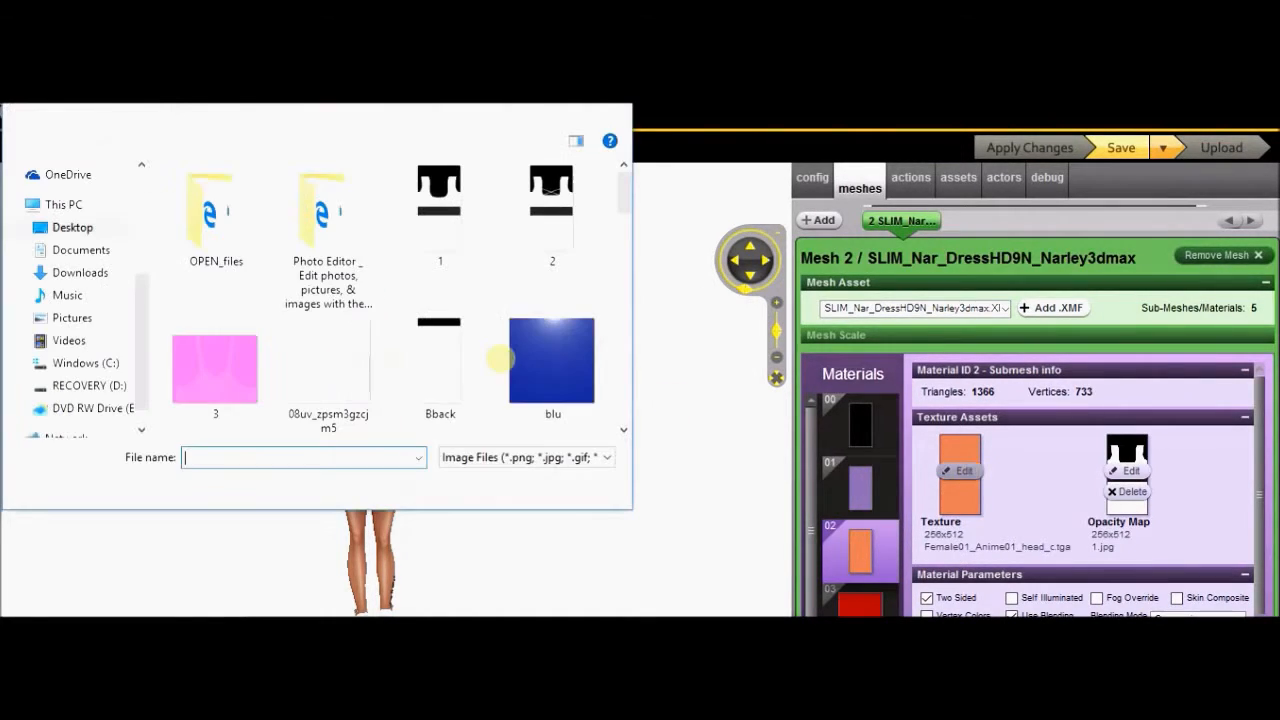
click(520, 340)
click(472, 485)
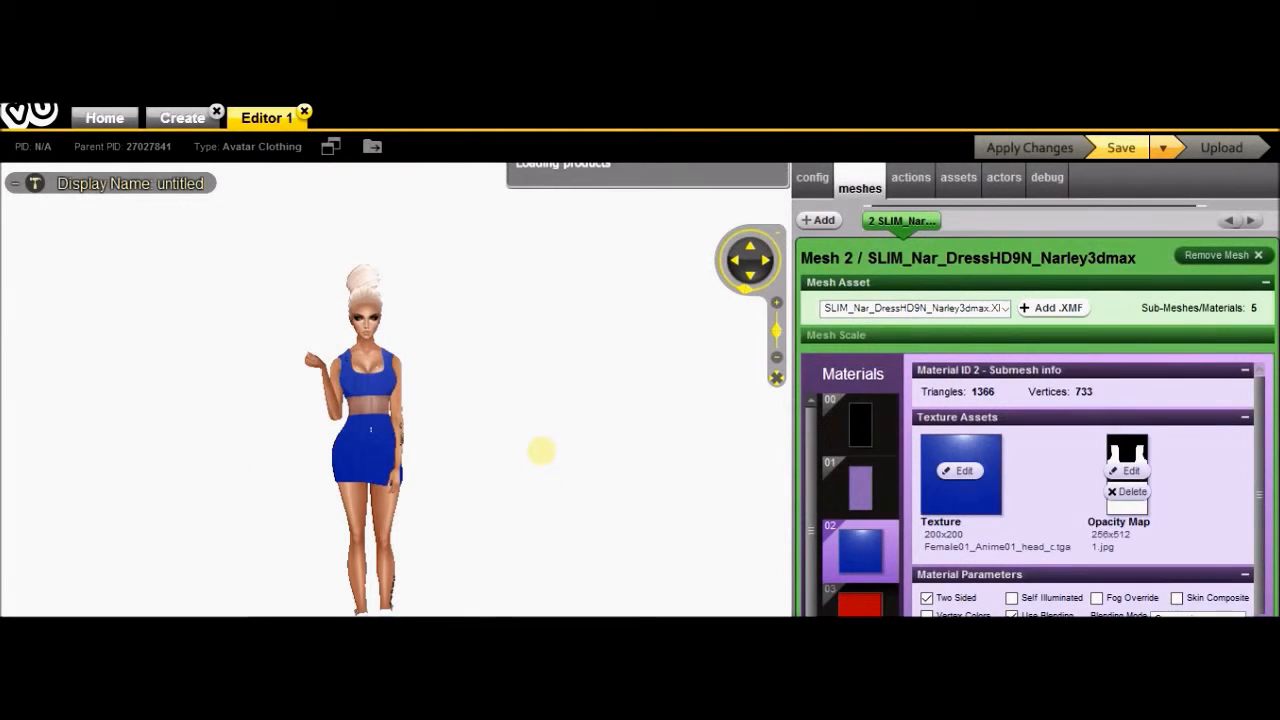
scroll(543, 460, up, 5)
scroll(572, 436, down, 5)
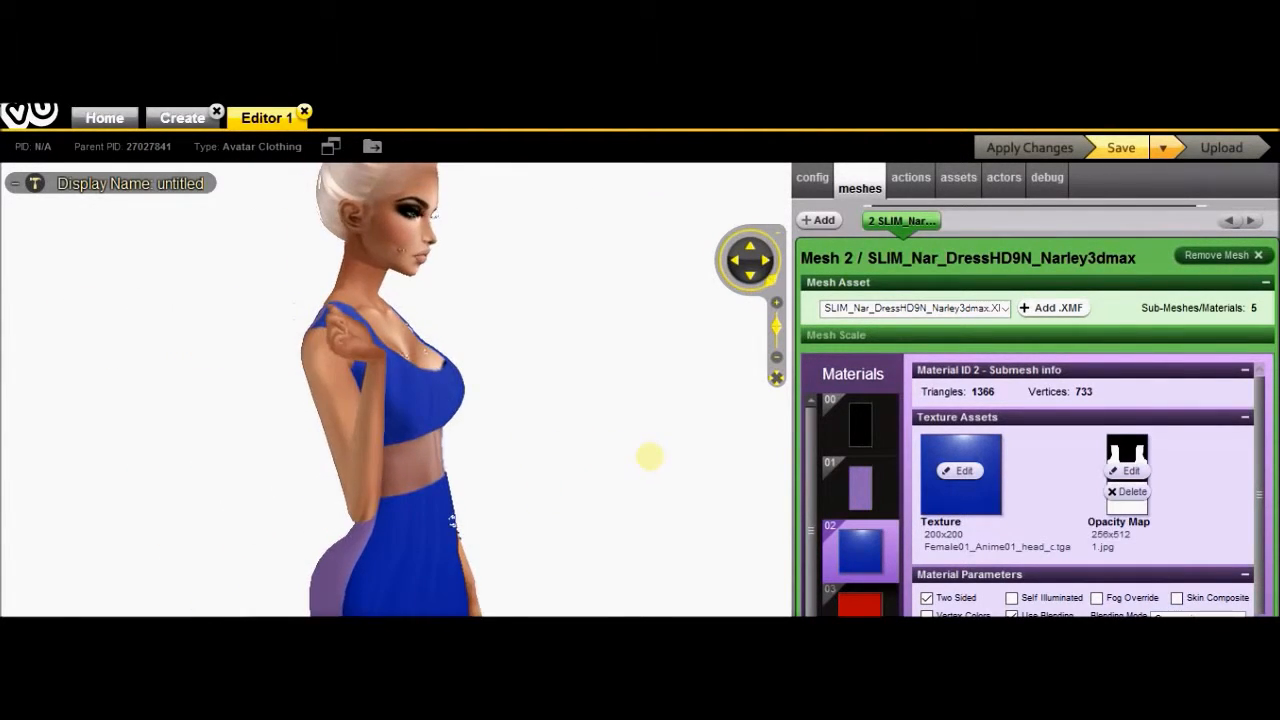
scroll(567, 465, up, 4)
drag(543, 434, 490, 466)
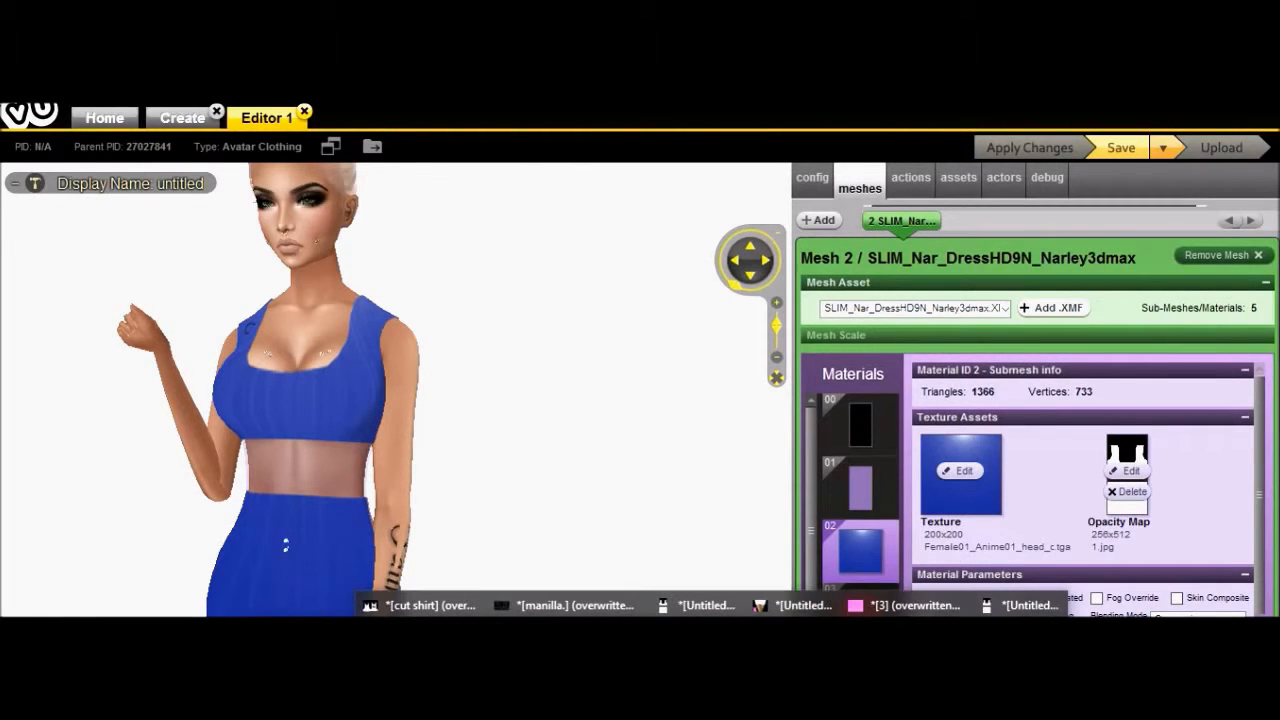
click(690, 605)
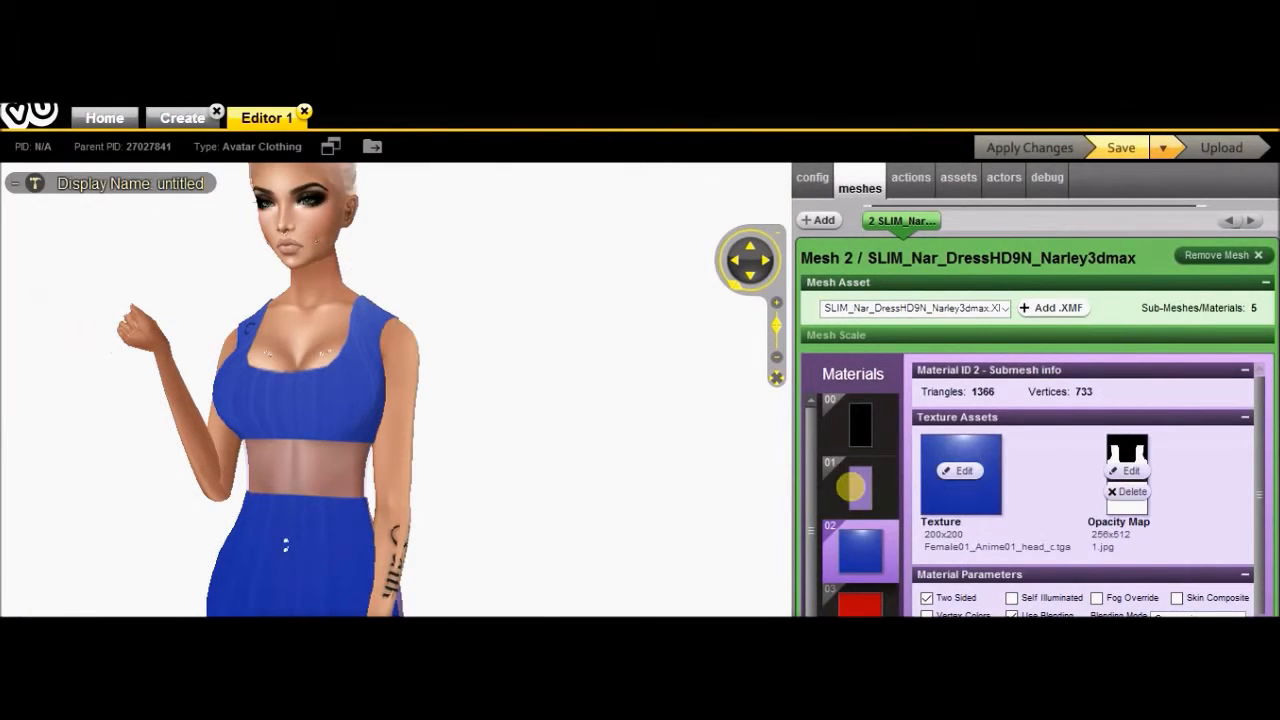
Replace the purple texture of material 01 with the blu image and apply the changes to the avatar.
click(851, 487)
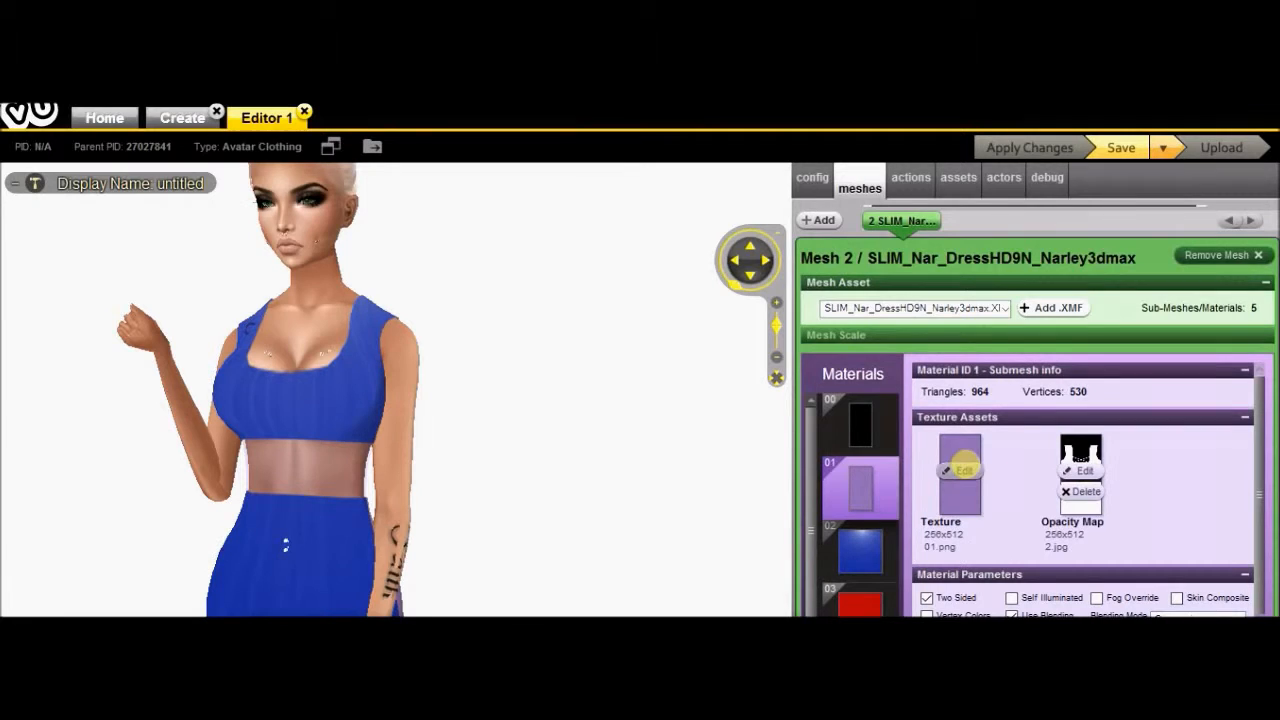
click(962, 470)
click(525, 430)
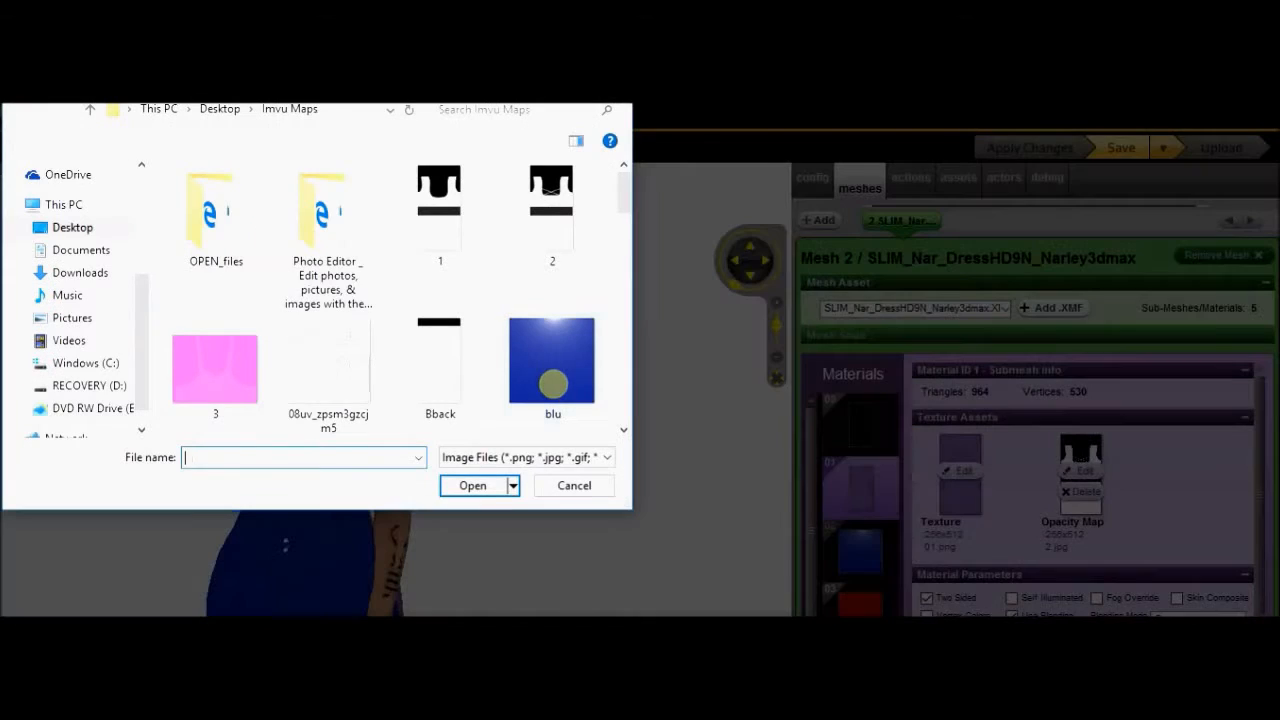
click(484, 486)
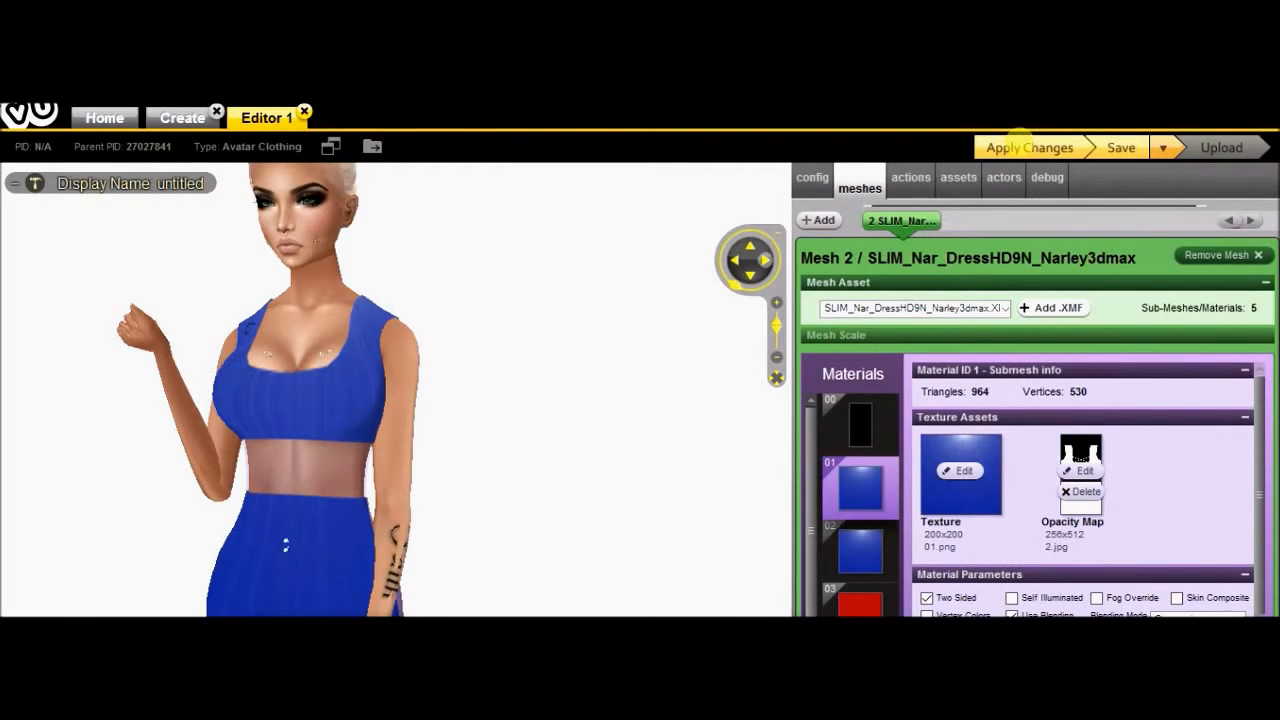
click(1015, 145)
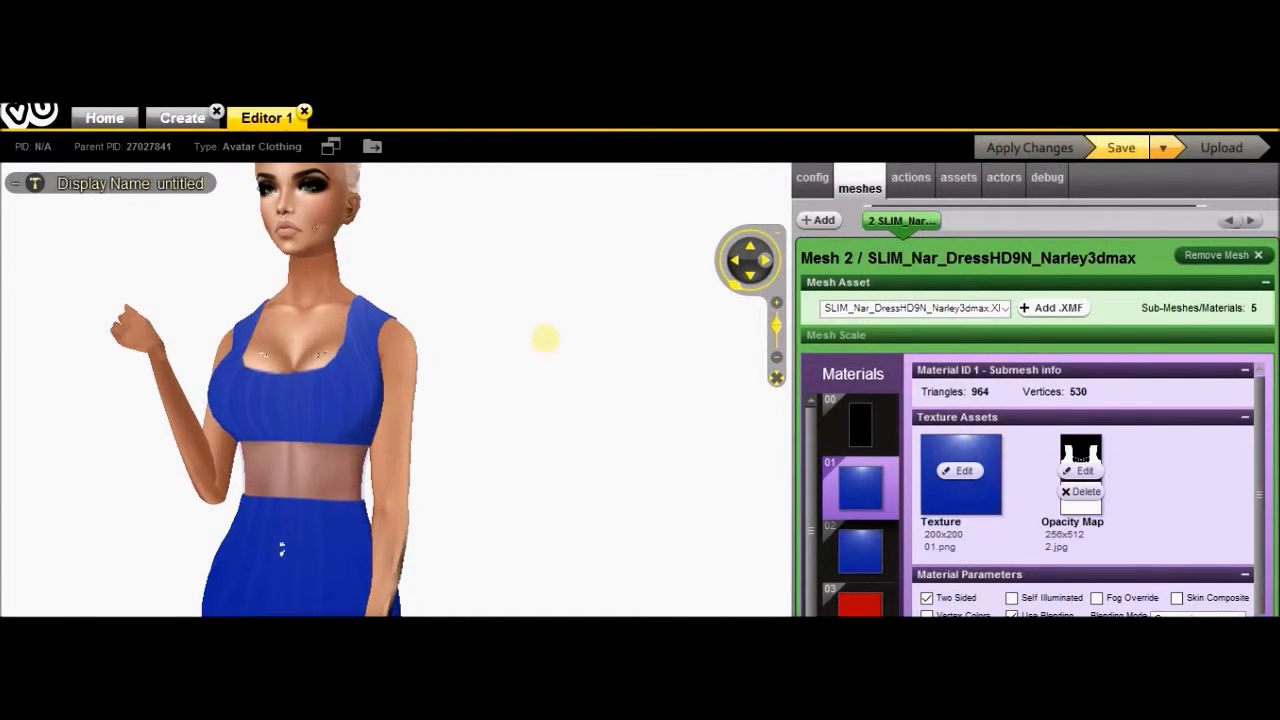
drag(545, 339, 567, 380)
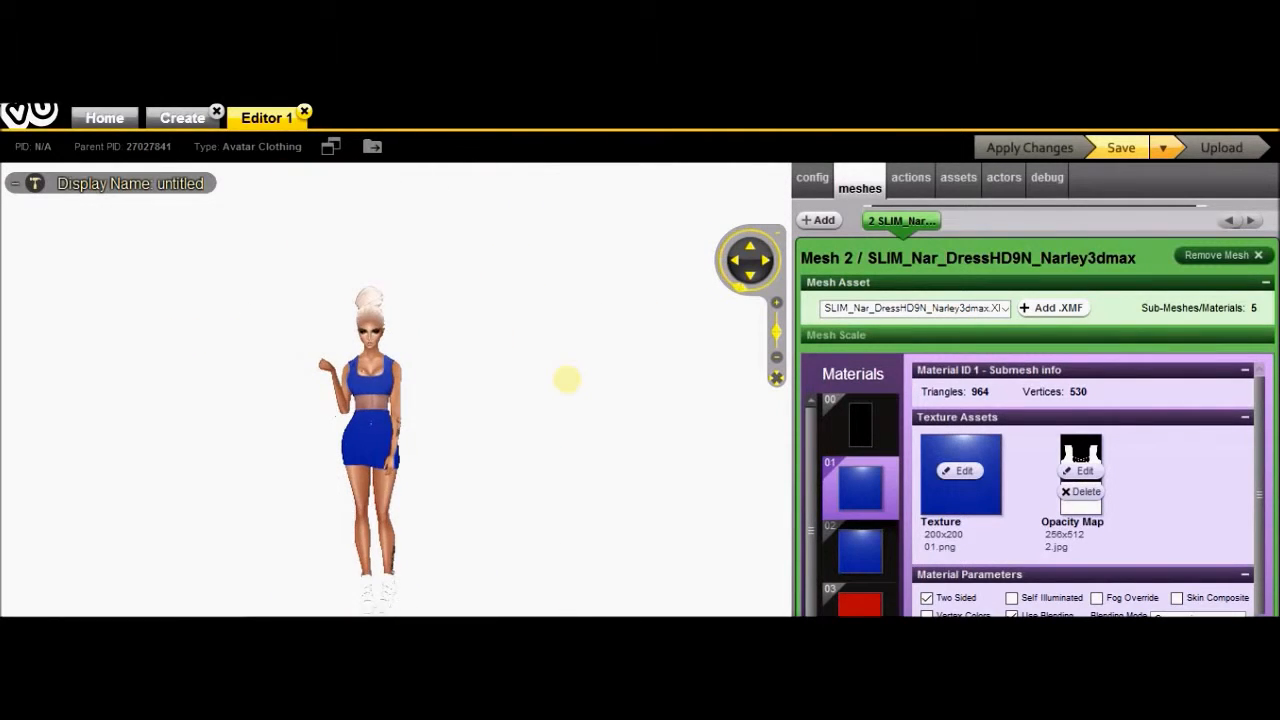
scroll(571, 377, up, 3)
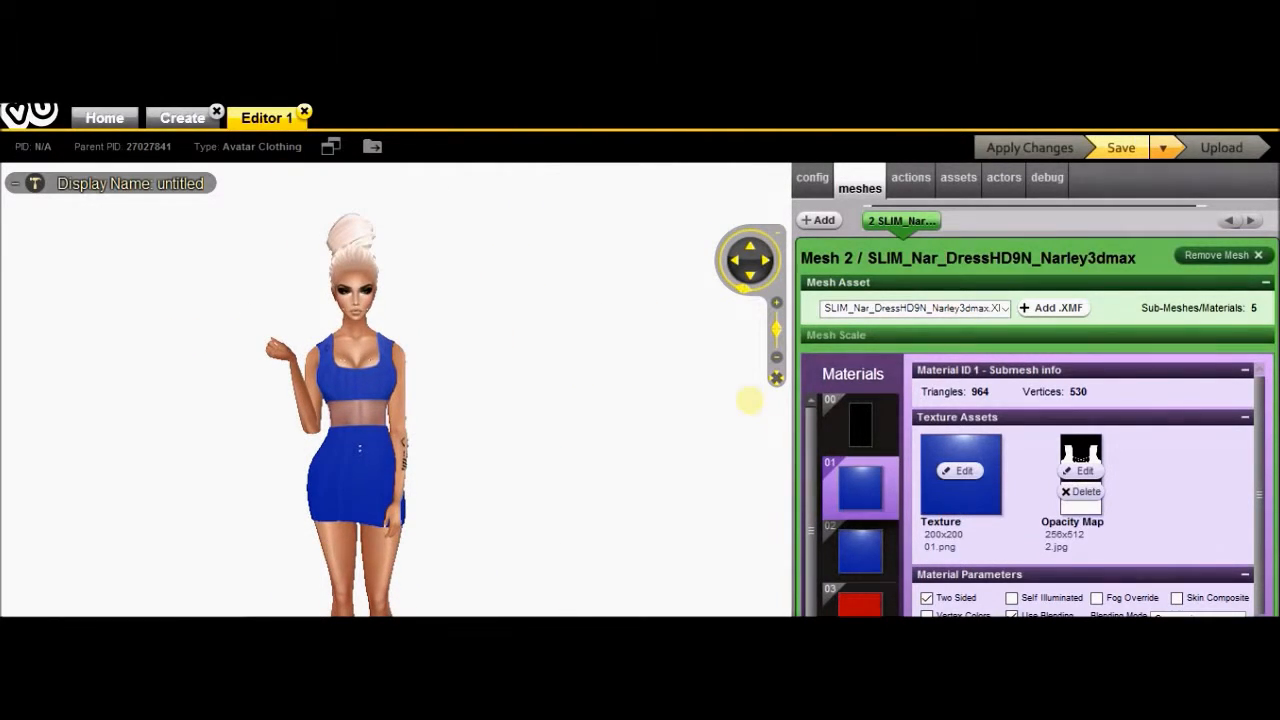
Replace the black texture of material 00 with the blu image and apply the changes.
click(871, 422)
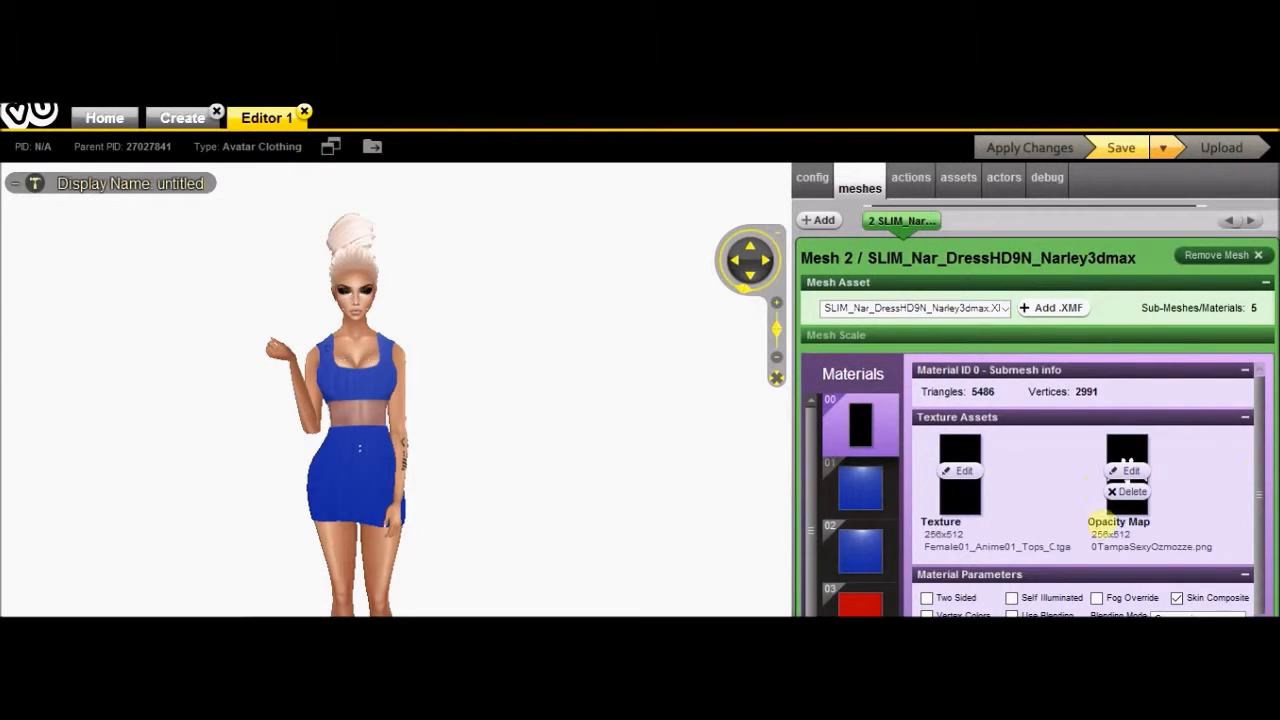
click(952, 470)
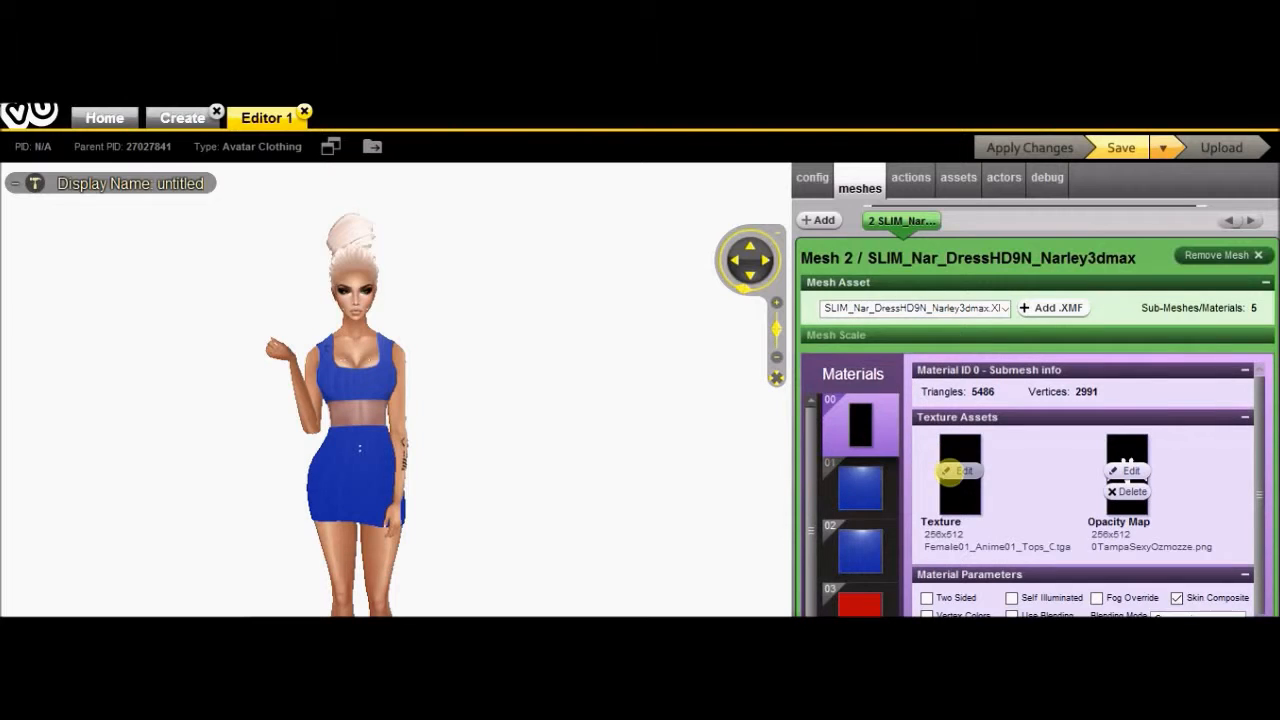
click(548, 366)
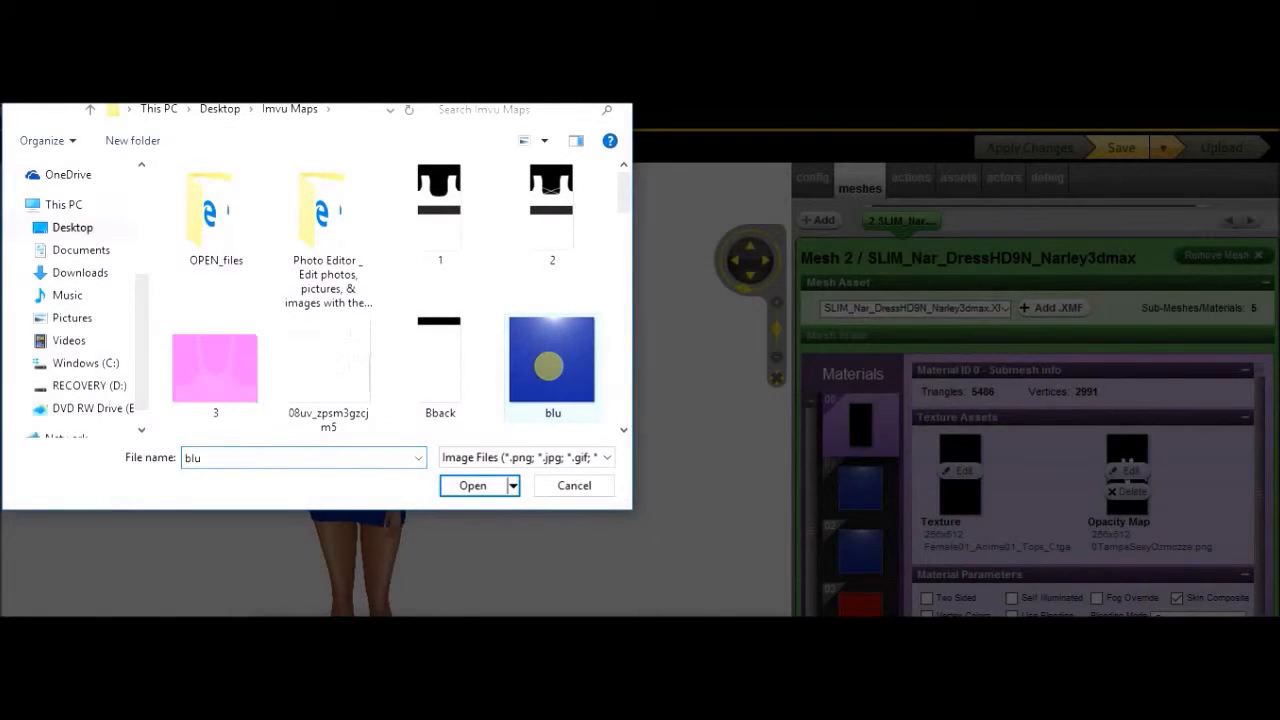
click(473, 485)
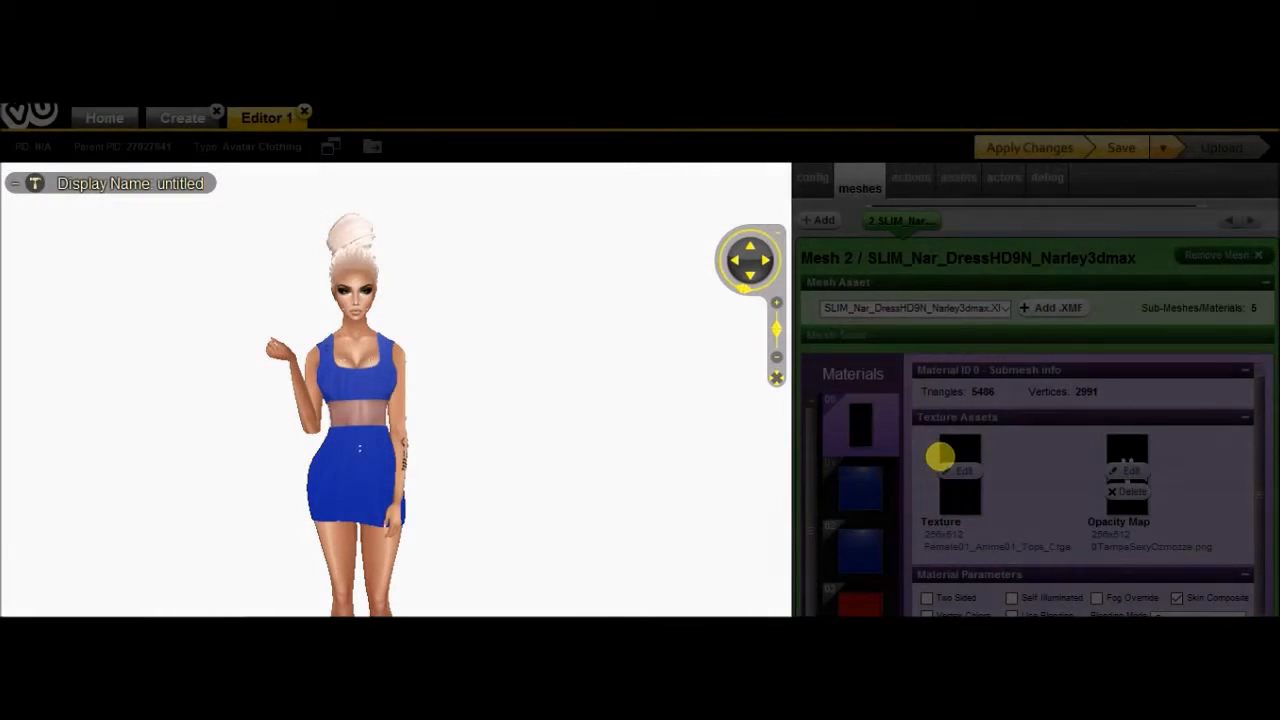
click(1030, 147)
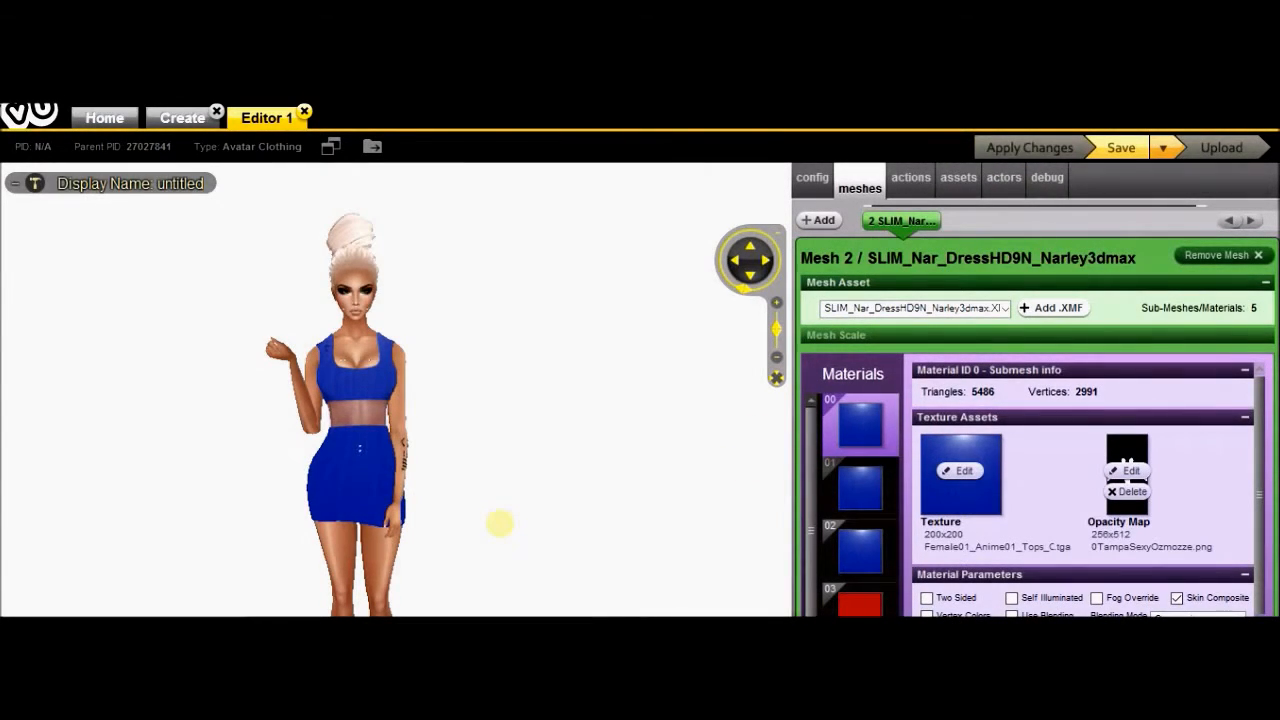
Inspect the blue dress on the avatar up close and switch to Chrome to view the product page header.
scroll(500, 523, up, 5)
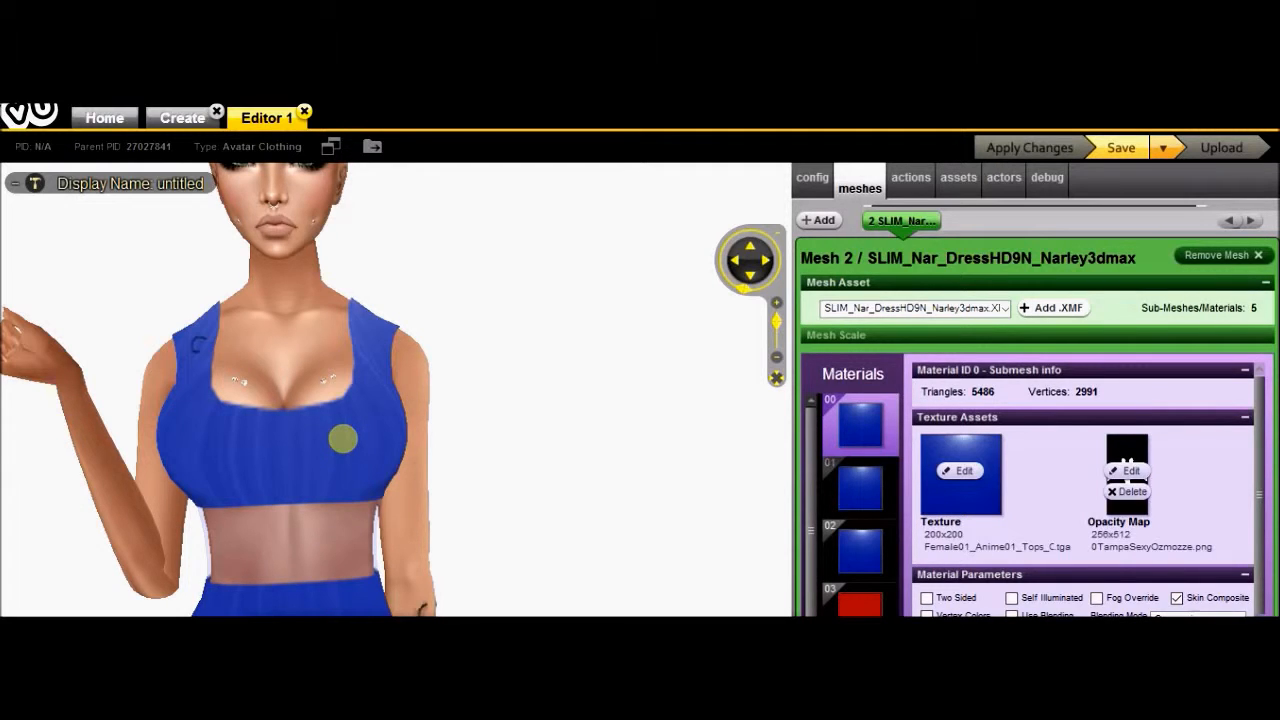
scroll(563, 397, down, 5)
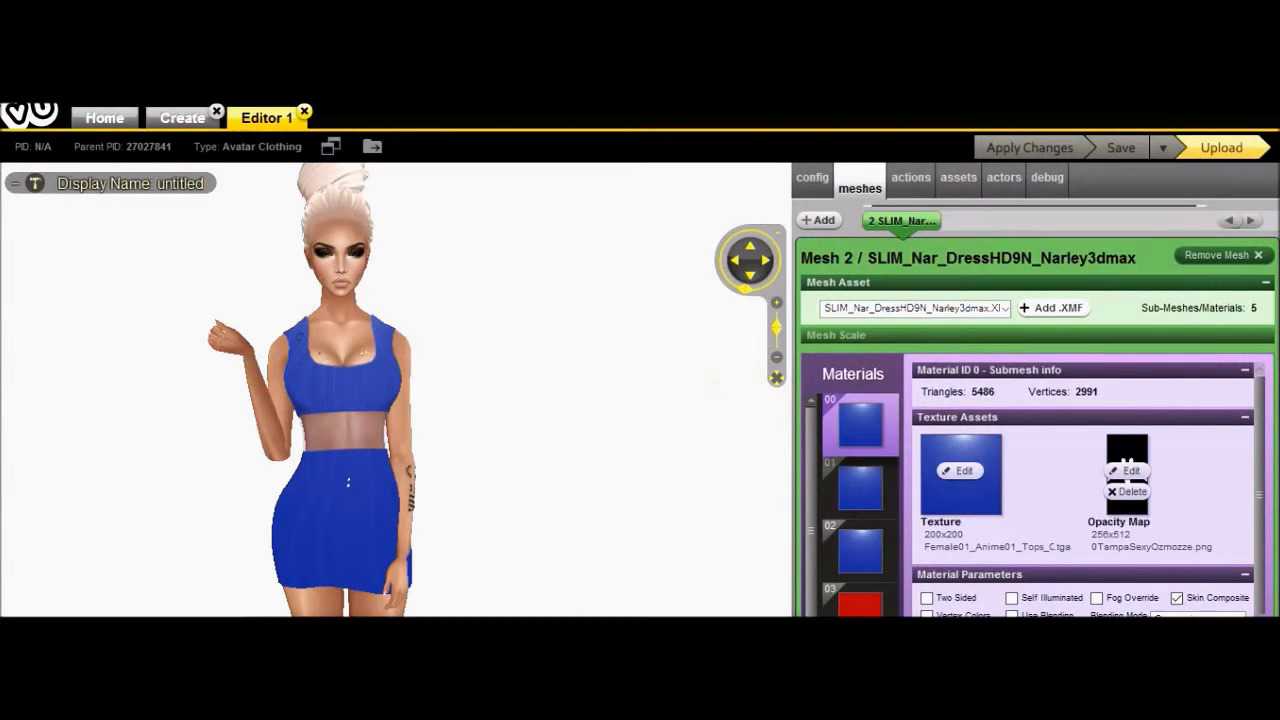
mouse_move(665, 712)
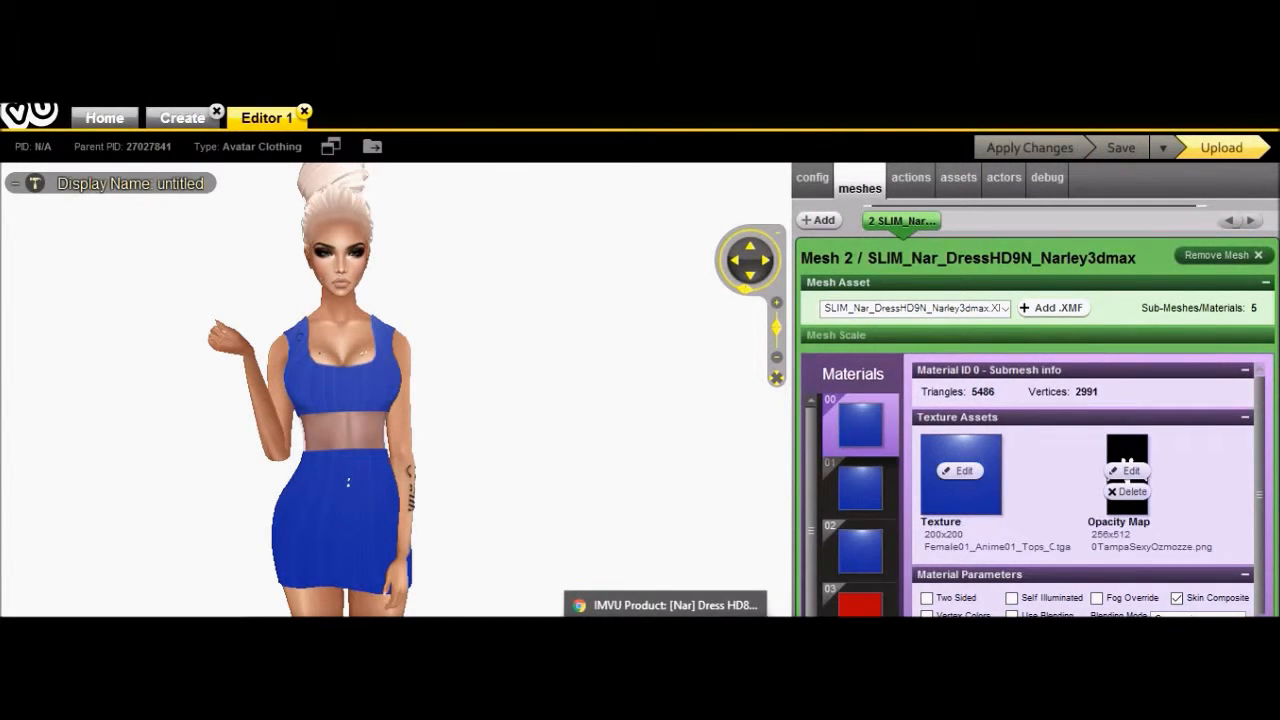
click(665, 604)
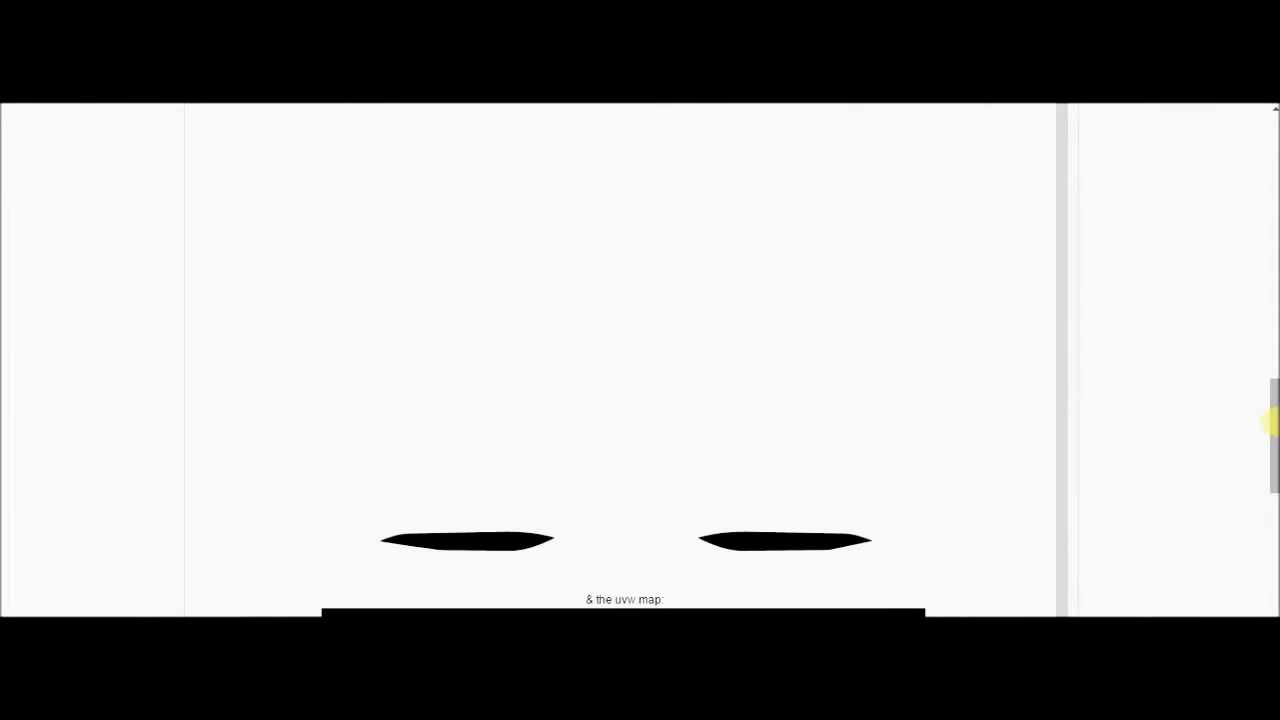
drag(1270, 423, 1248, 164)
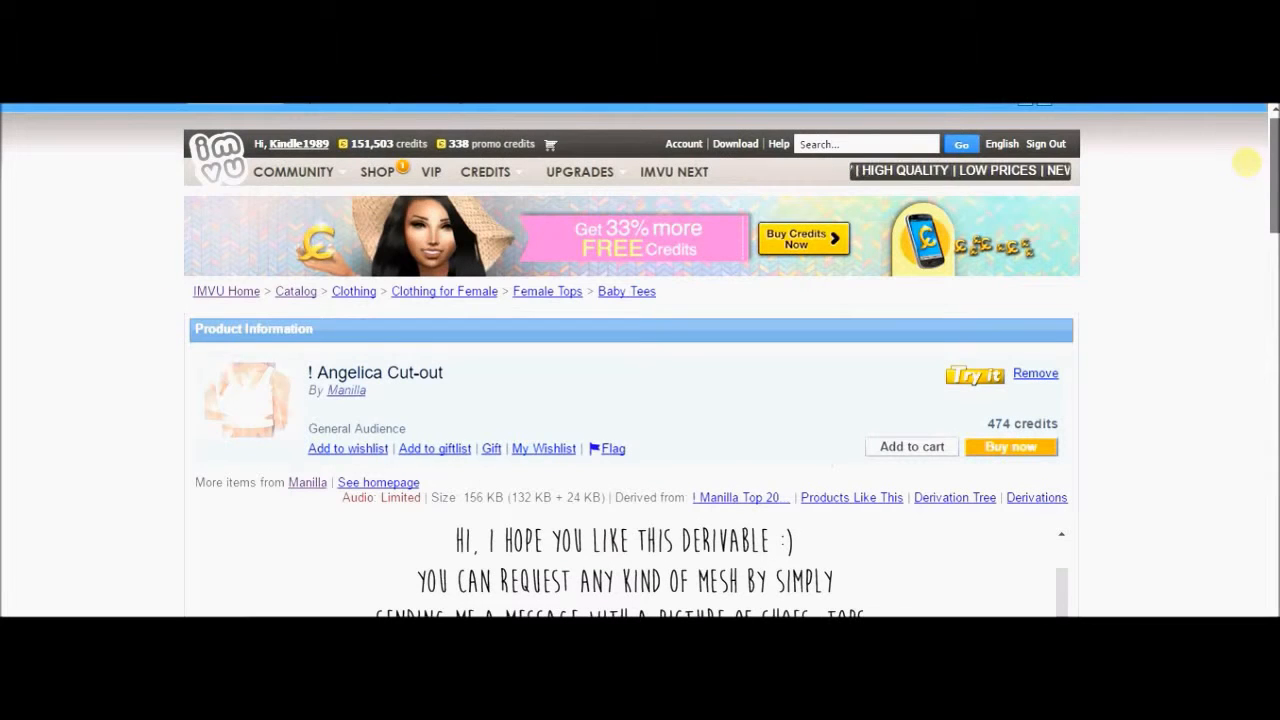
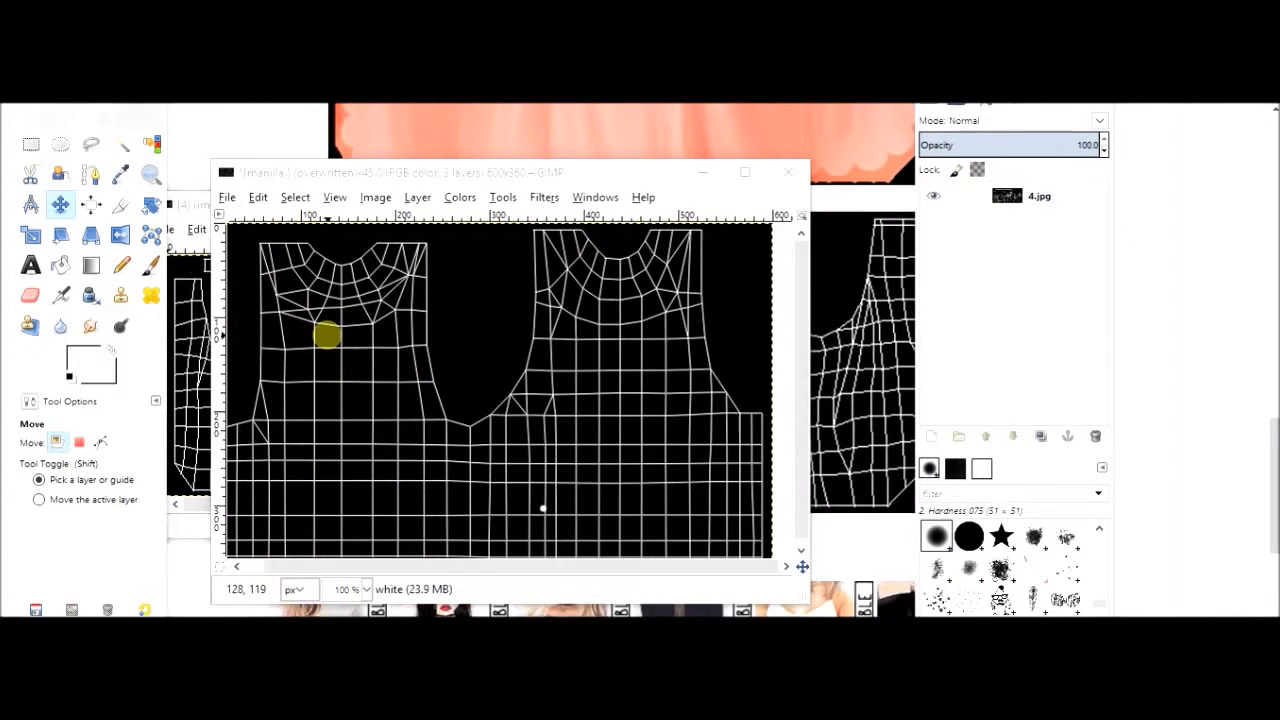
Bring the 4.jpg template forward in GIMP and add a transparent 512 × 256 px layer named color.
drag(414, 178, 578, 300)
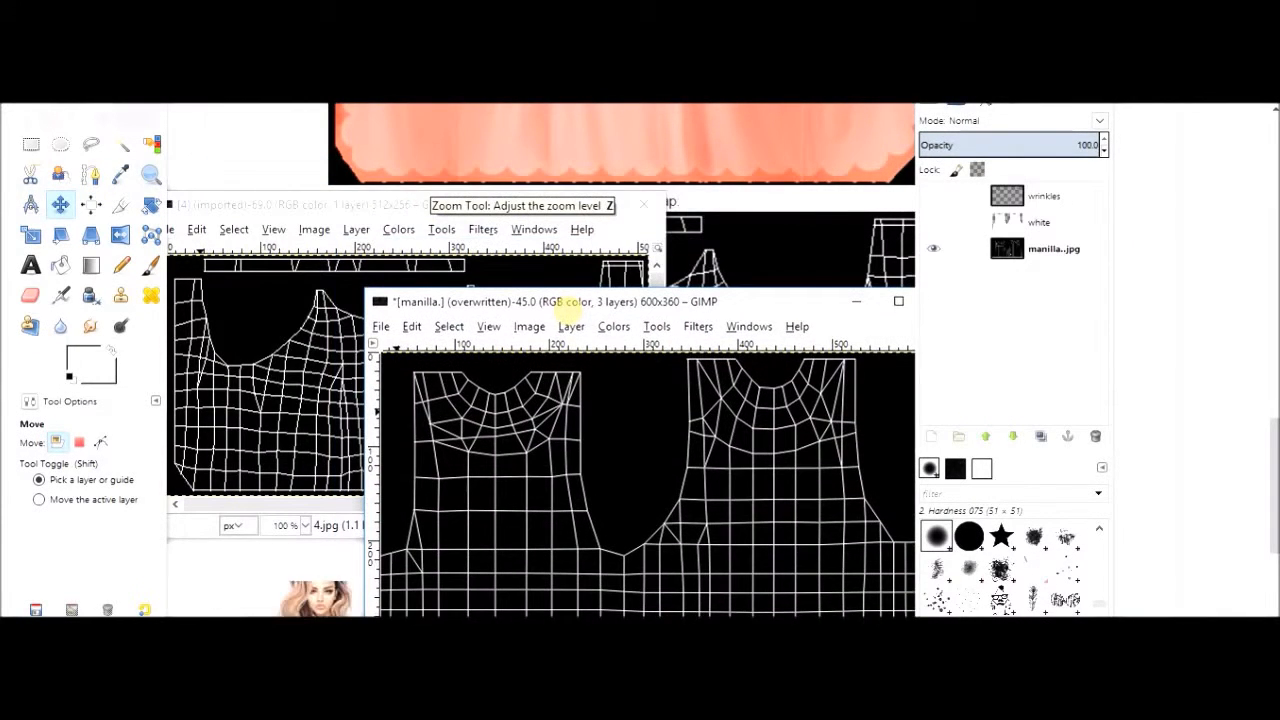
drag(410, 205, 566, 213)
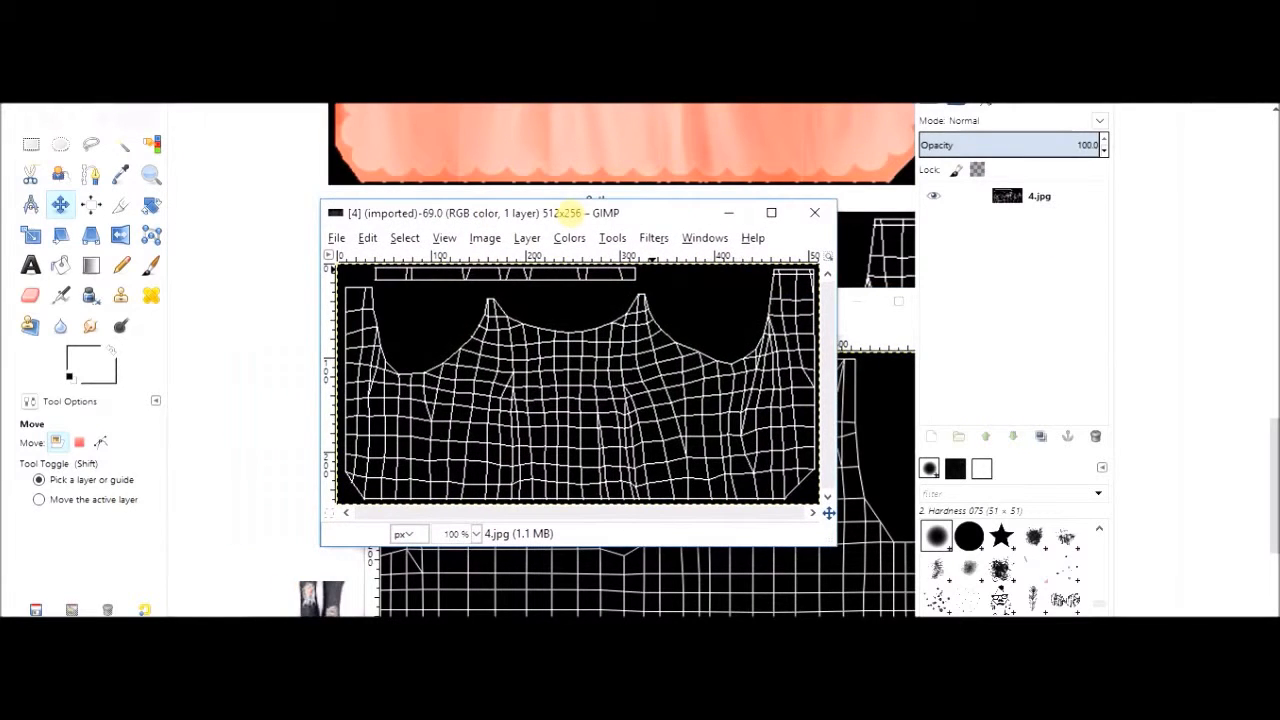
drag(678, 203, 678, 81)
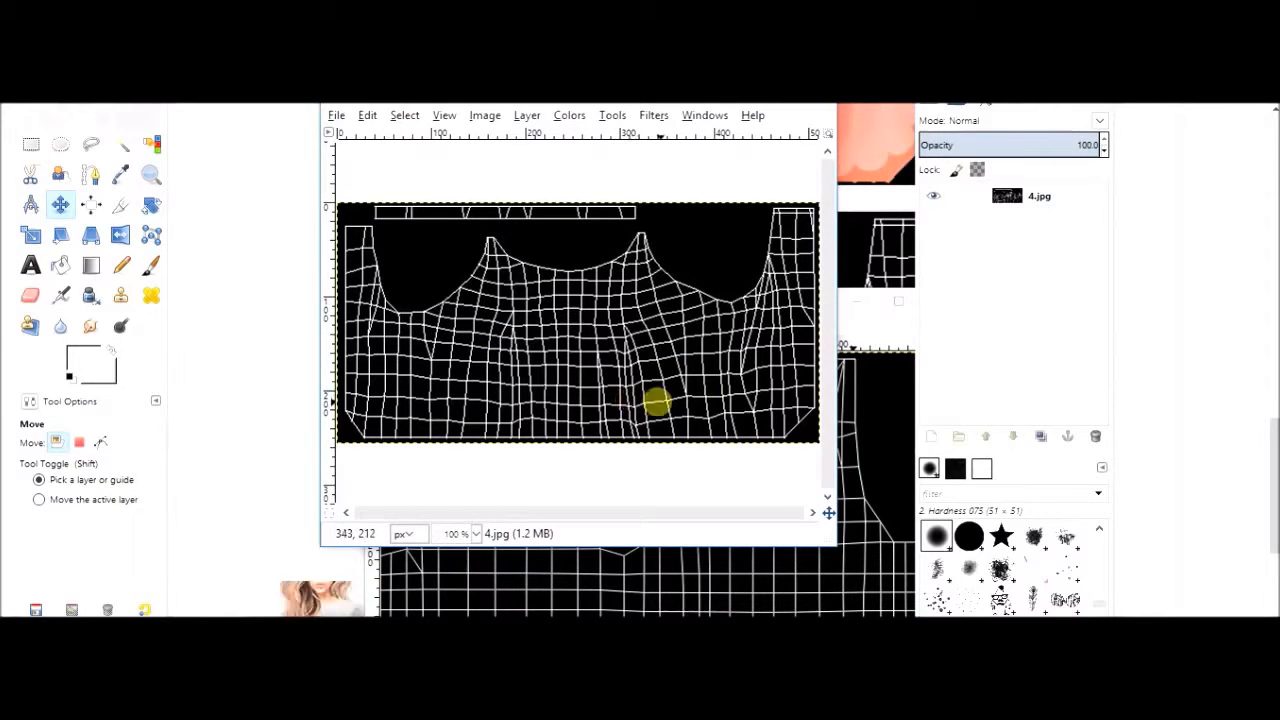
click(930, 437)
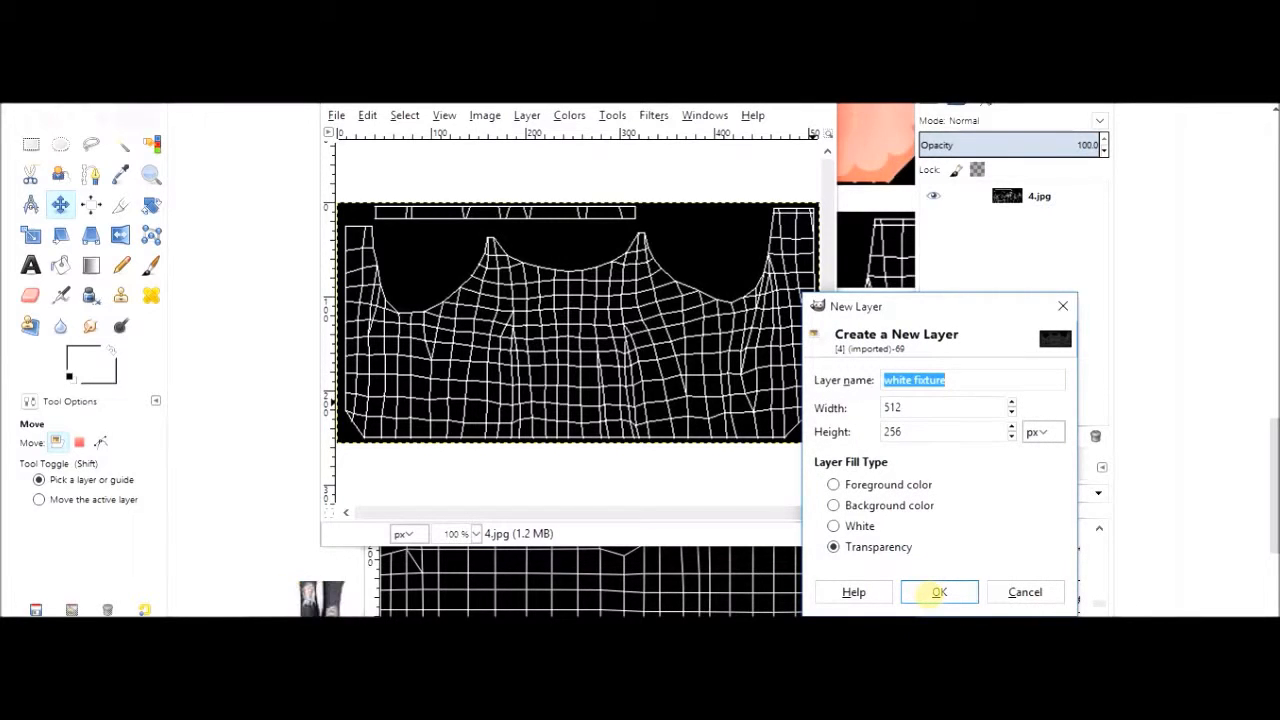
text(color)
click(939, 592)
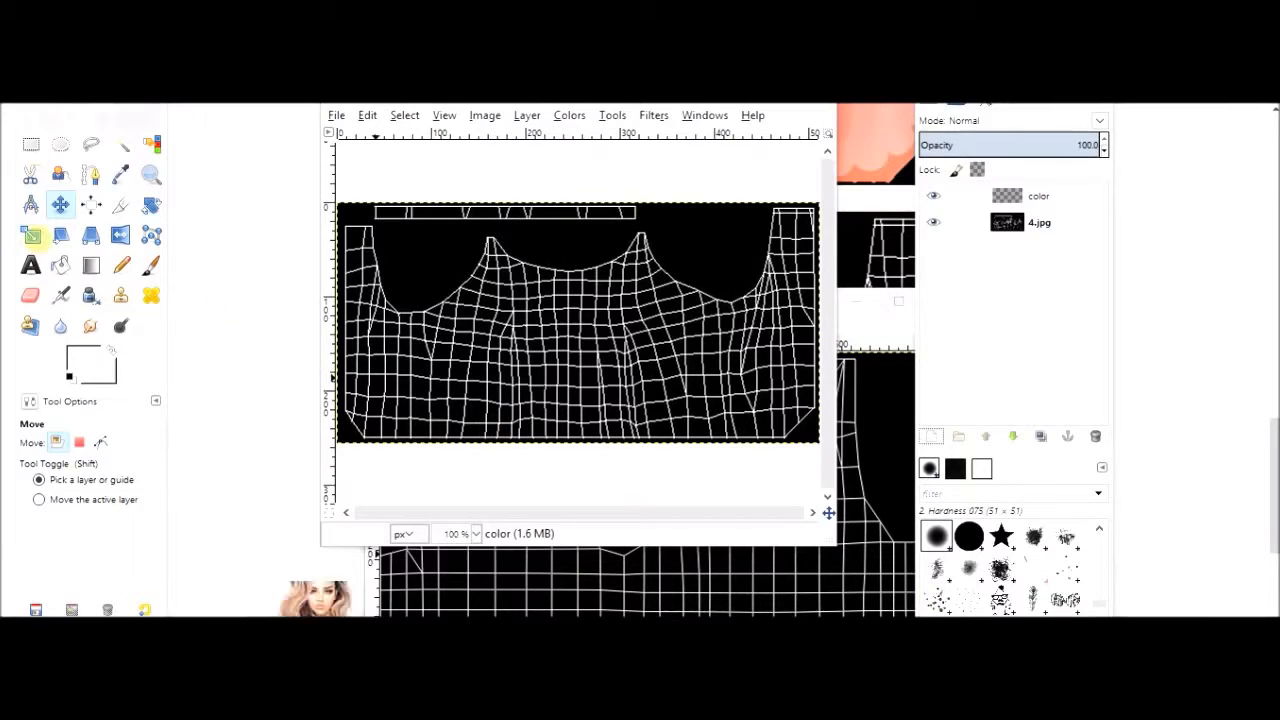
Fill the color layer with pale cyan b8ffff, test a lower opacity over the template and restore it to 100.
click(30, 144)
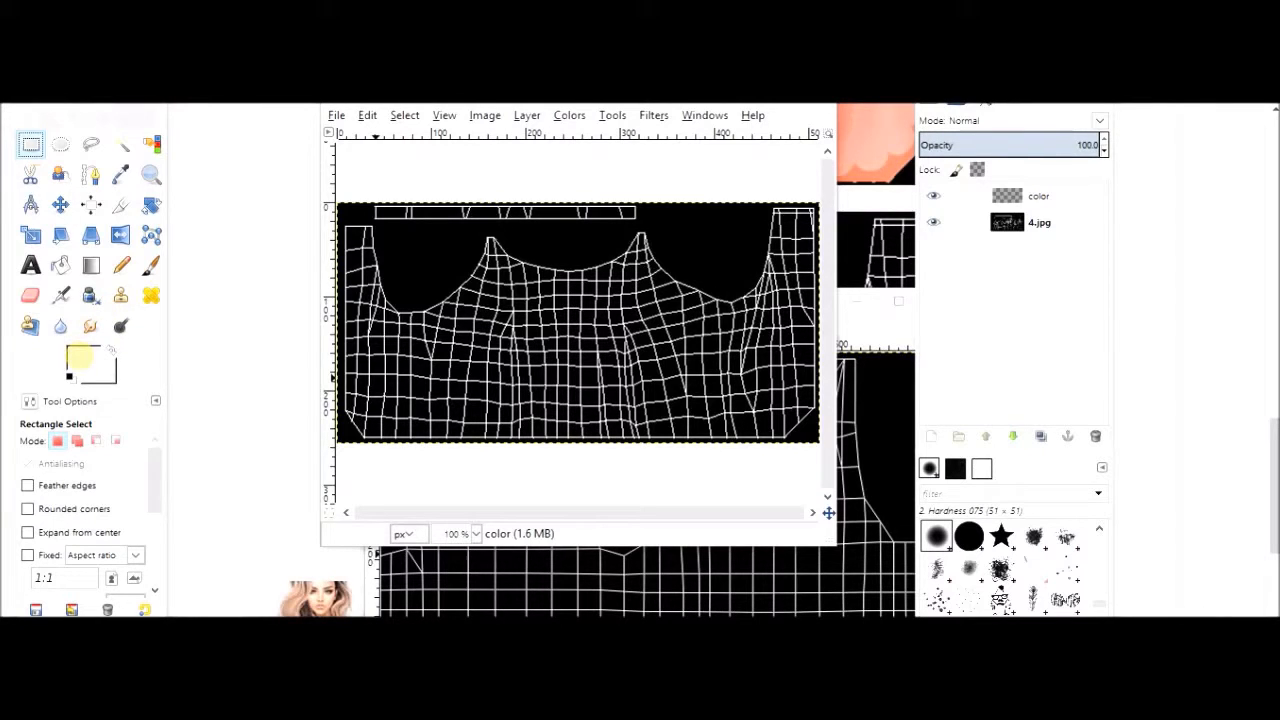
click(80, 357)
drag(265, 324, 289, 324)
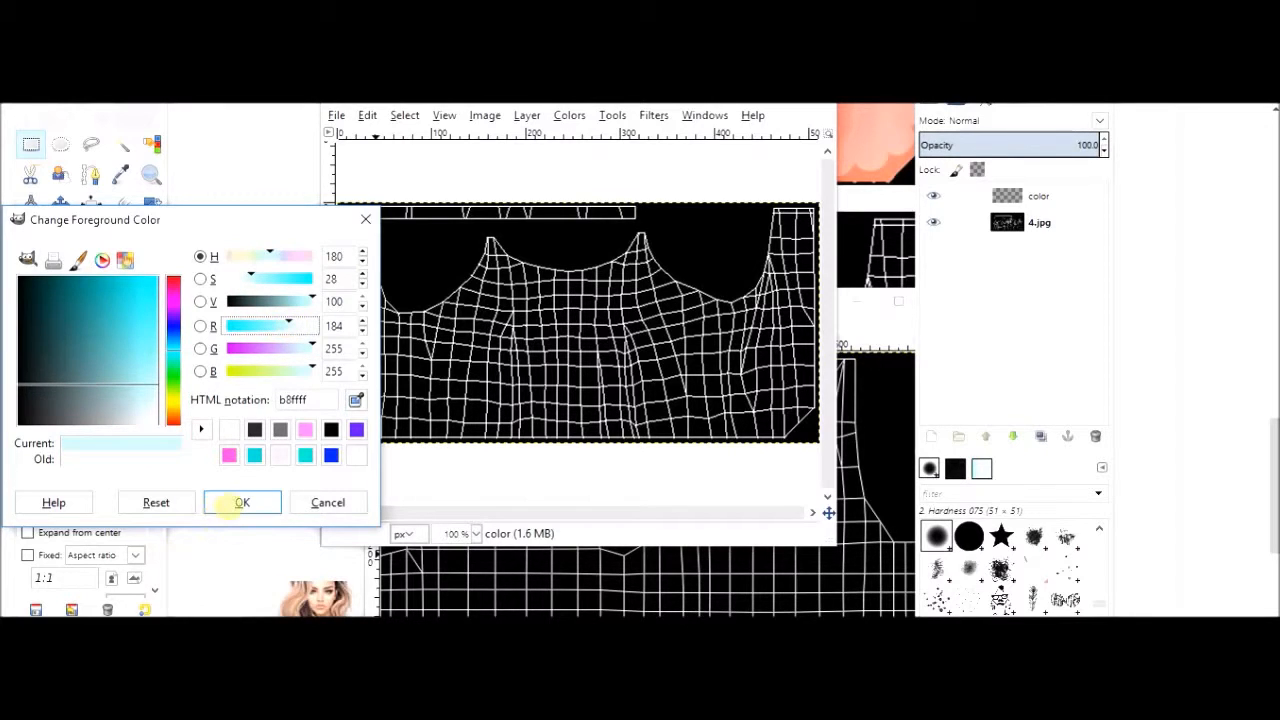
click(232, 502)
click(367, 115)
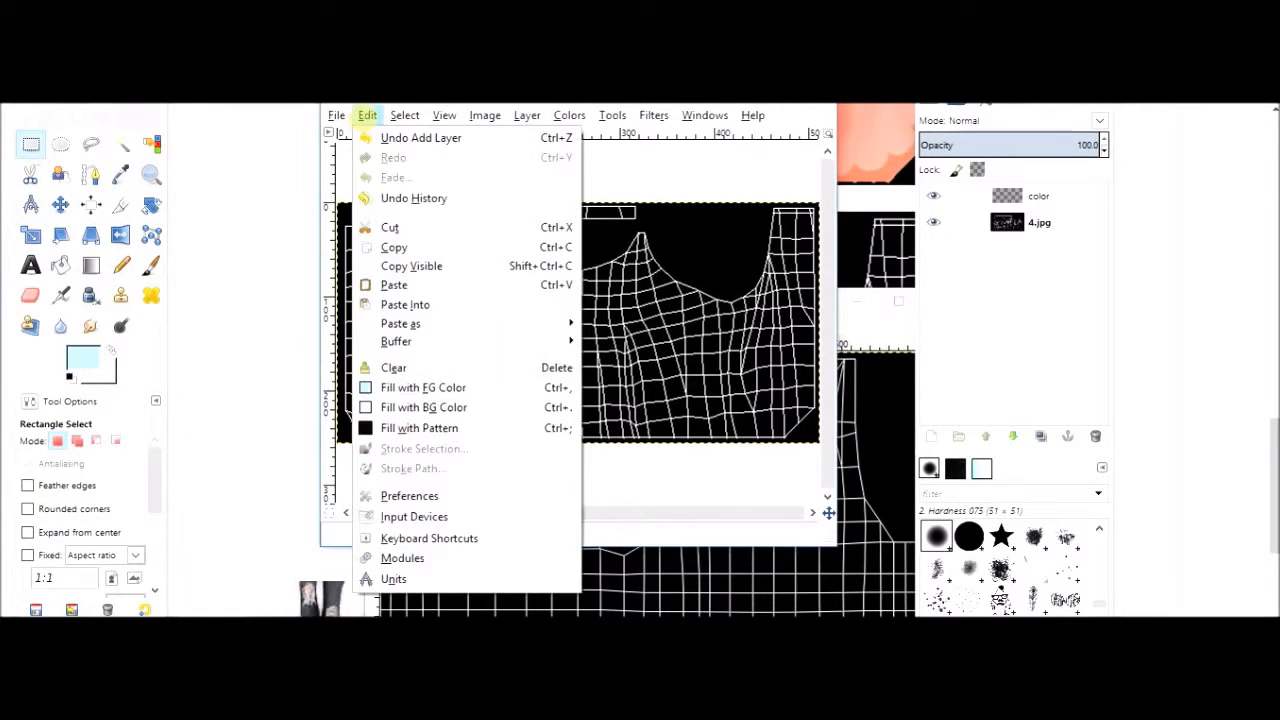
click(386, 387)
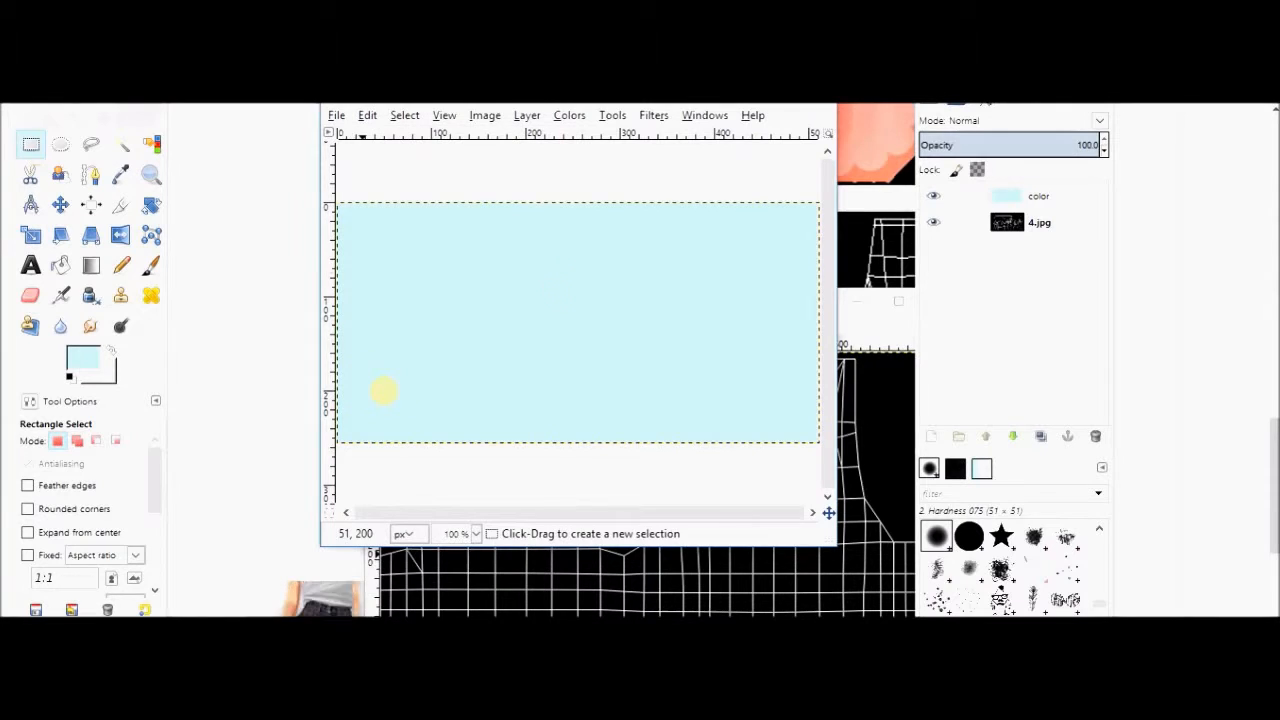
click(946, 145)
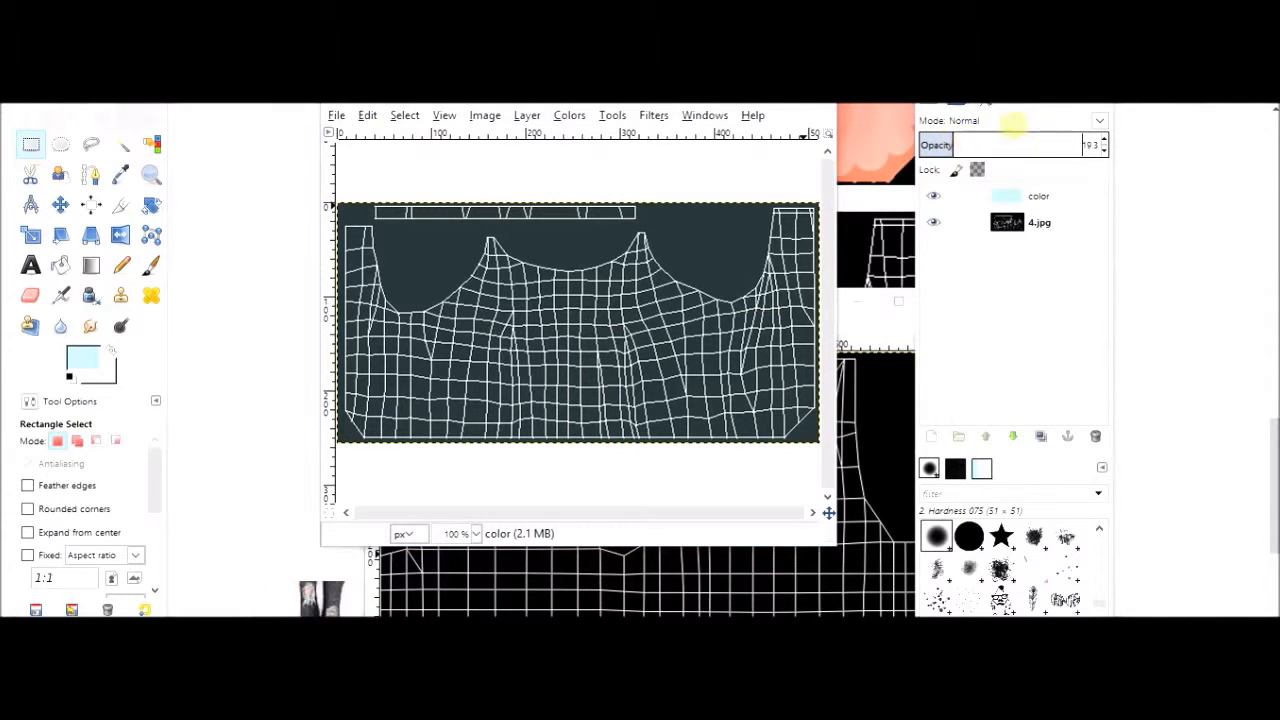
drag(1036, 137, 1118, 144)
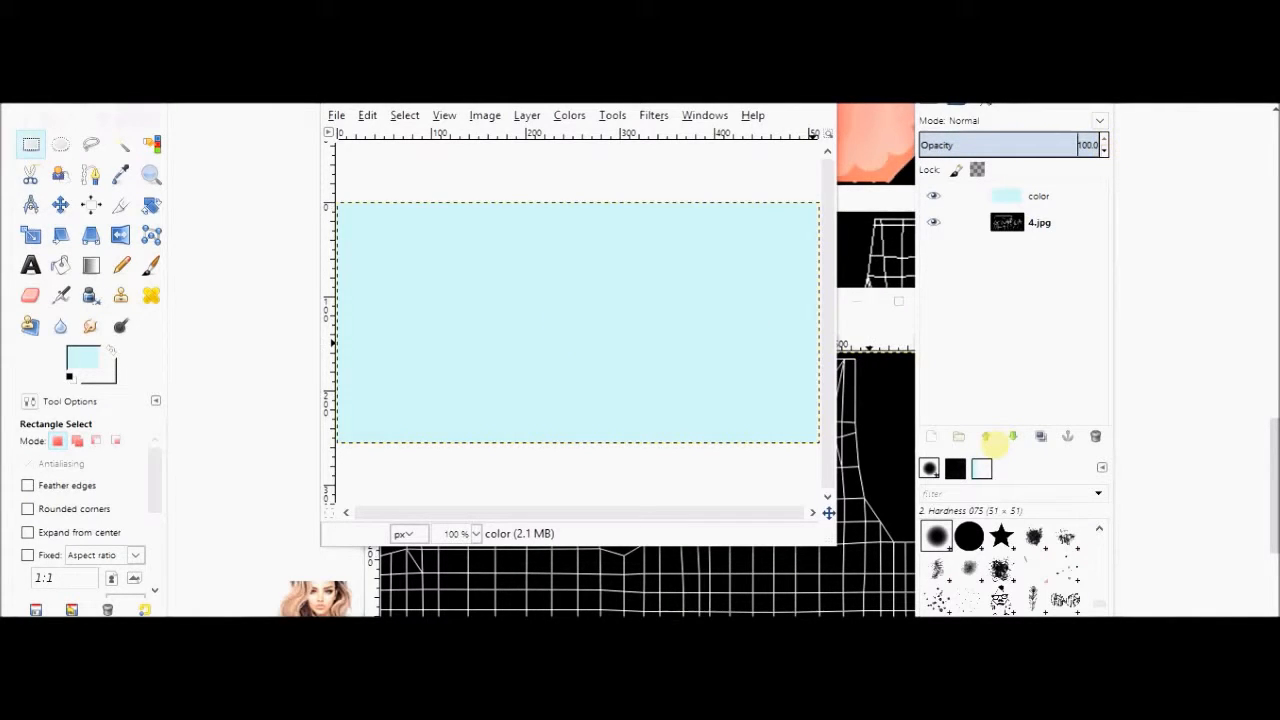
Duplicate the color layer and fill the copy with the dark cloudy pattern Created with GIMP #8.
click(1040, 436)
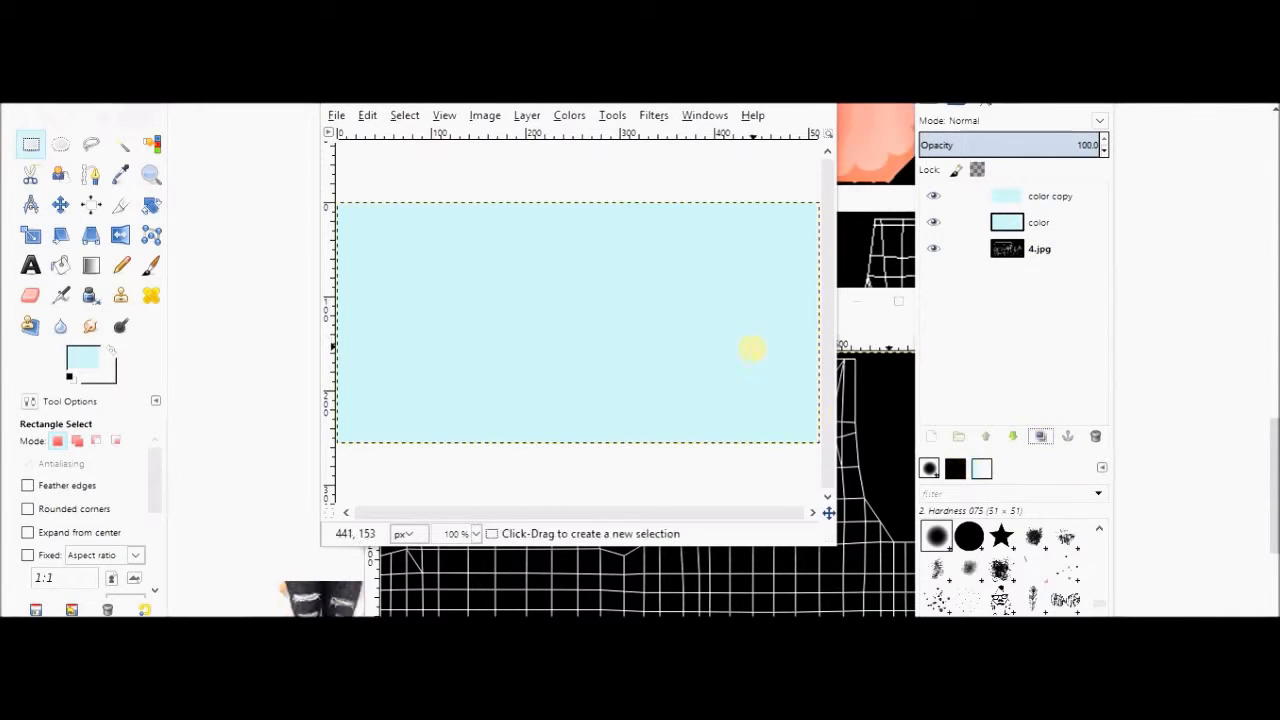
scroll(1000, 560, down, 3)
click(1000, 542)
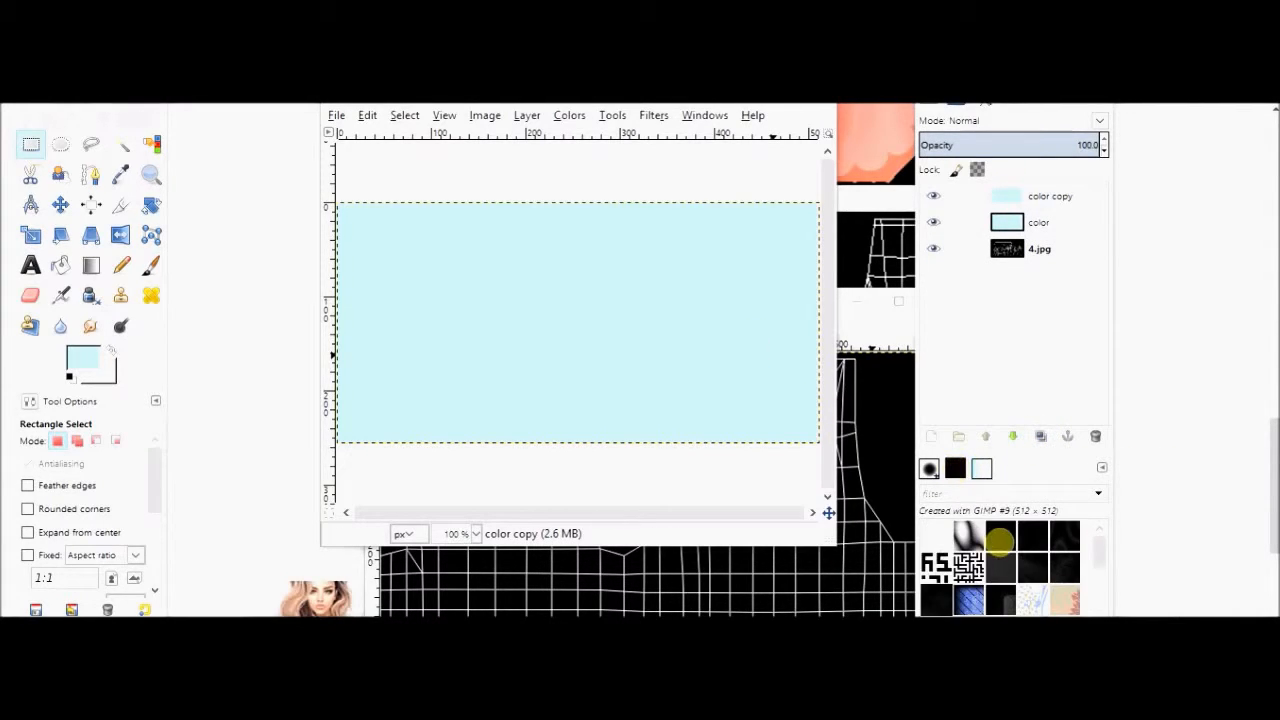
click(1032, 568)
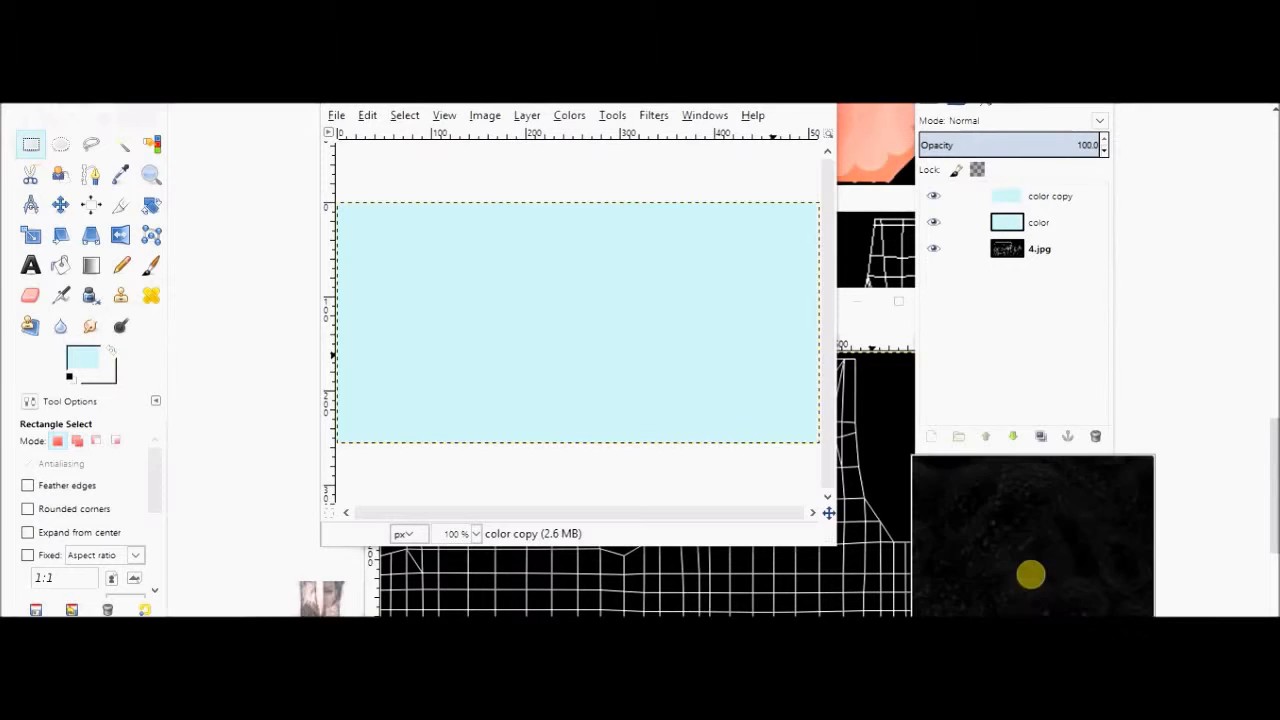
click(1068, 566)
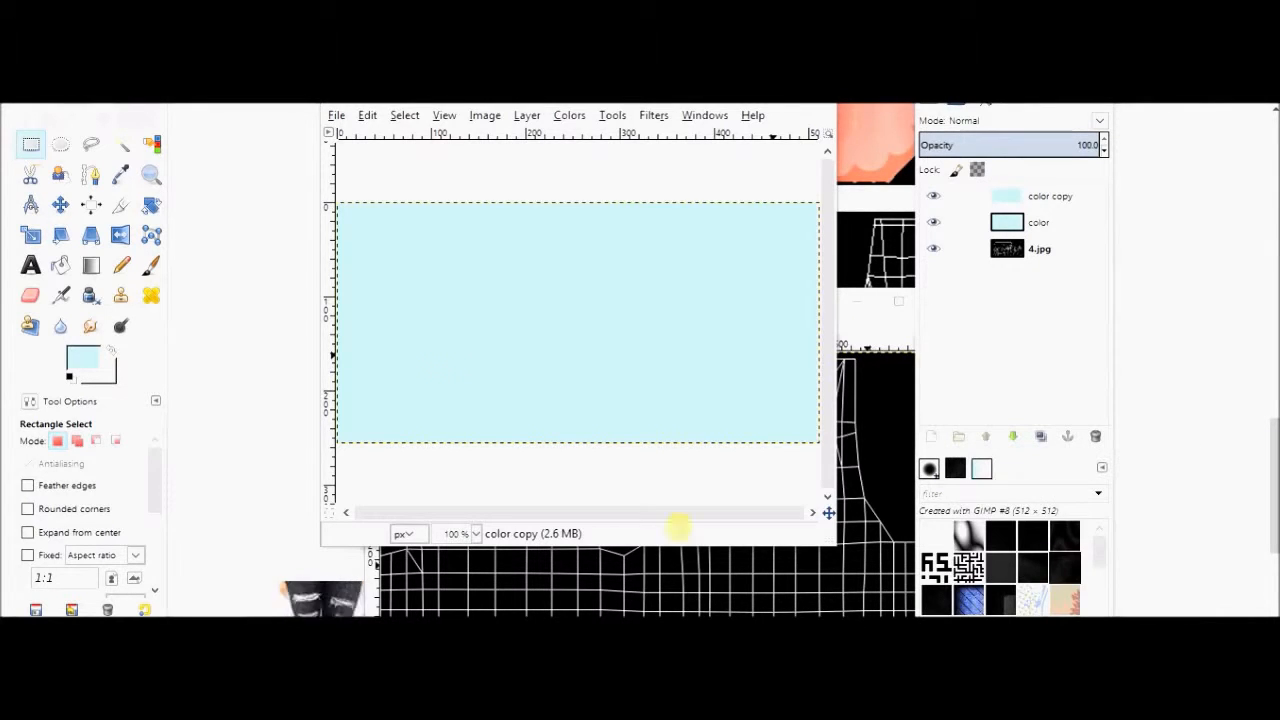
click(367, 115)
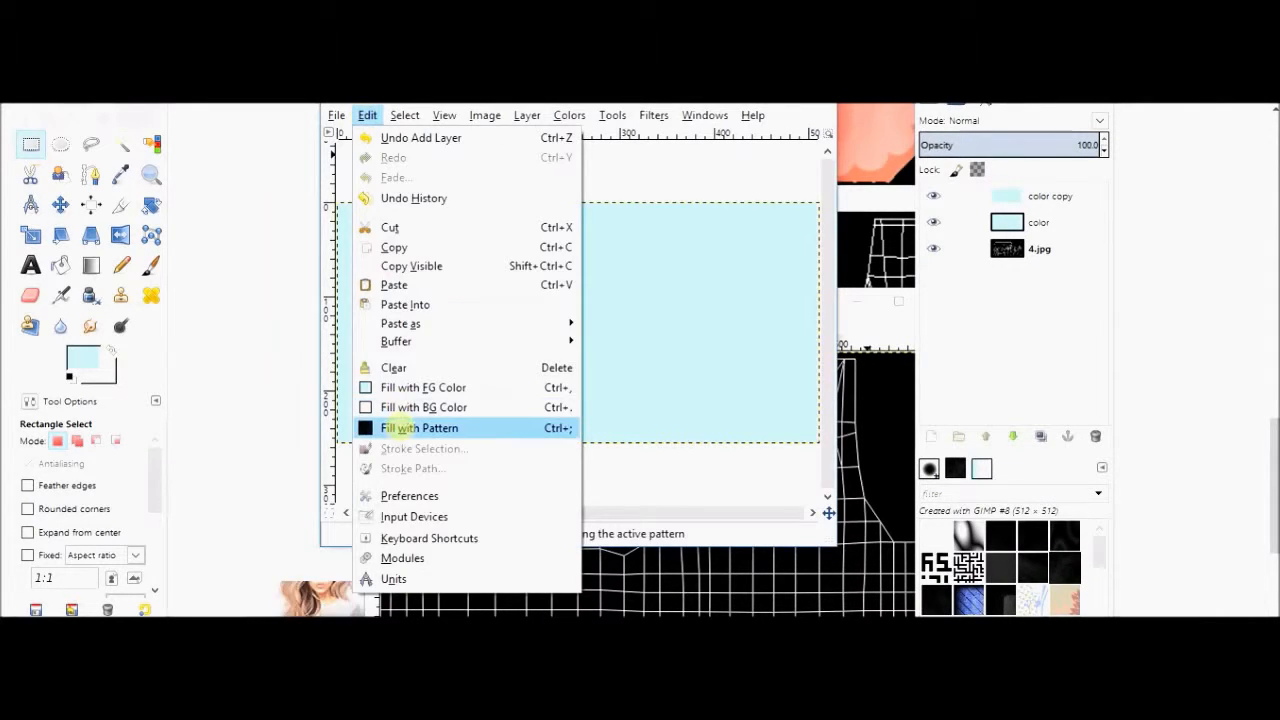
click(388, 428)
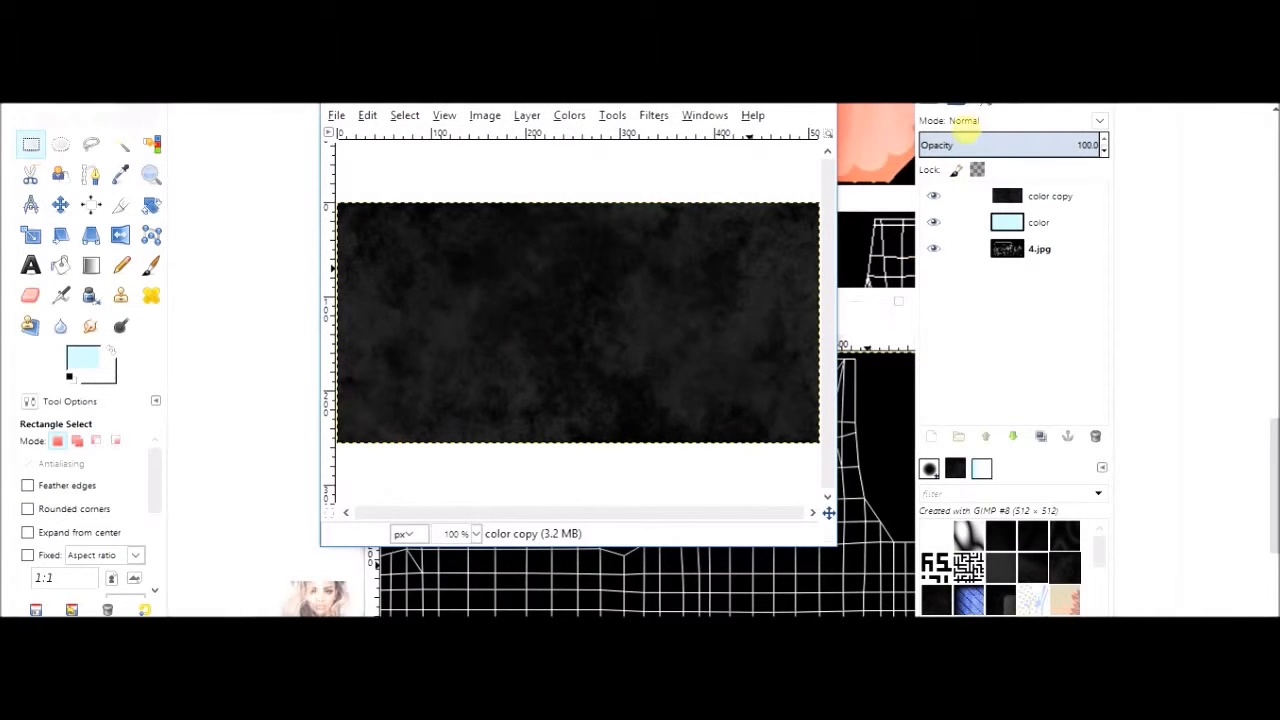
Set the patterned copy's opacity to 15.1 and merge it down into the color layer.
drag(966, 145, 949, 145)
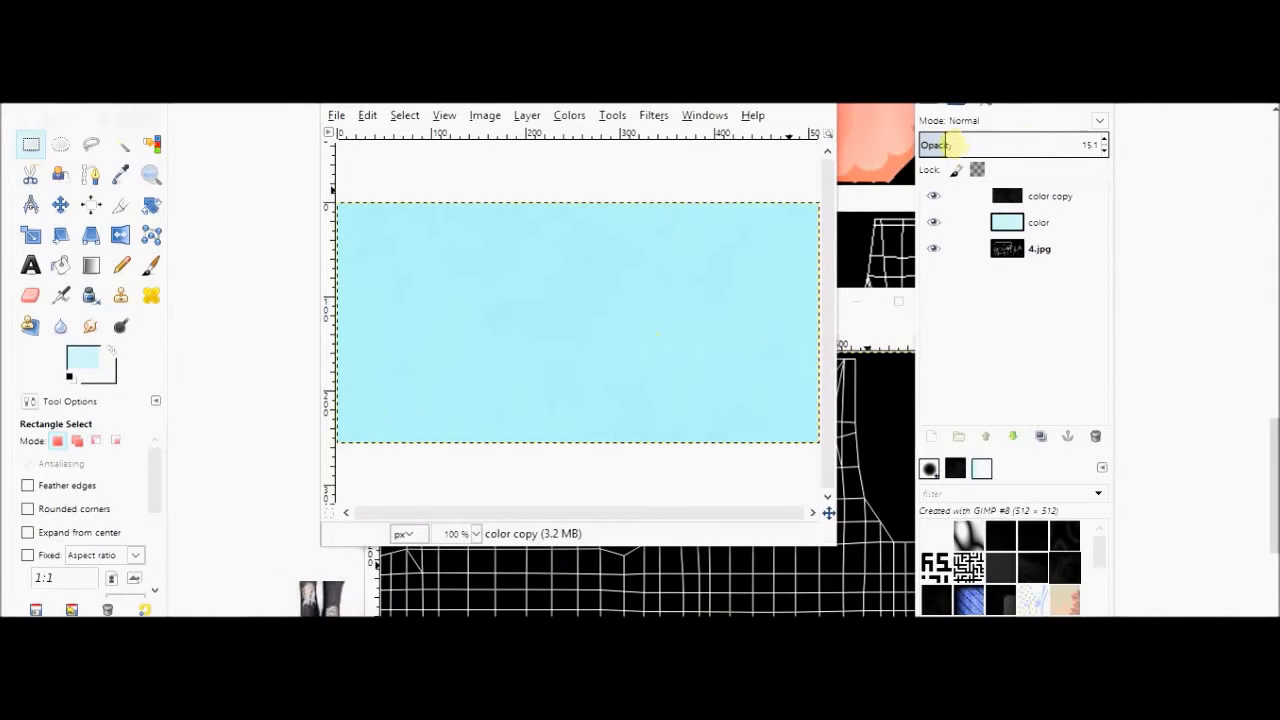
right_click(1017, 195)
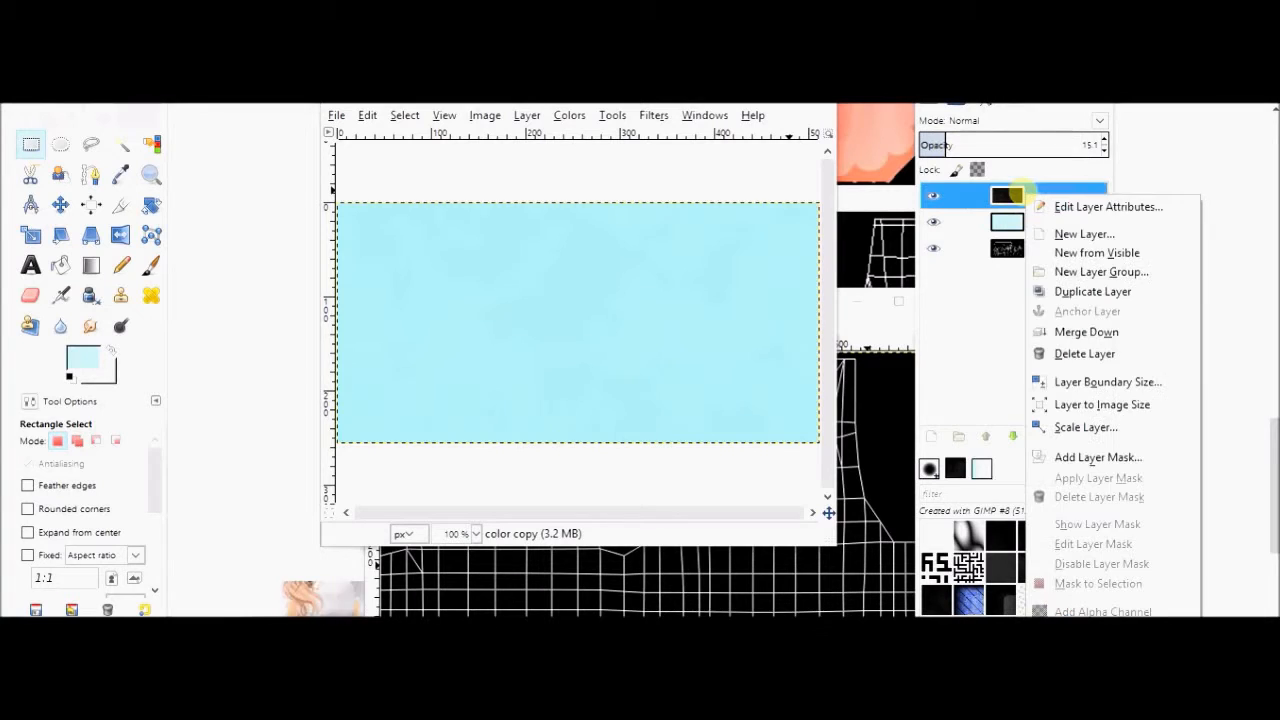
click(1086, 332)
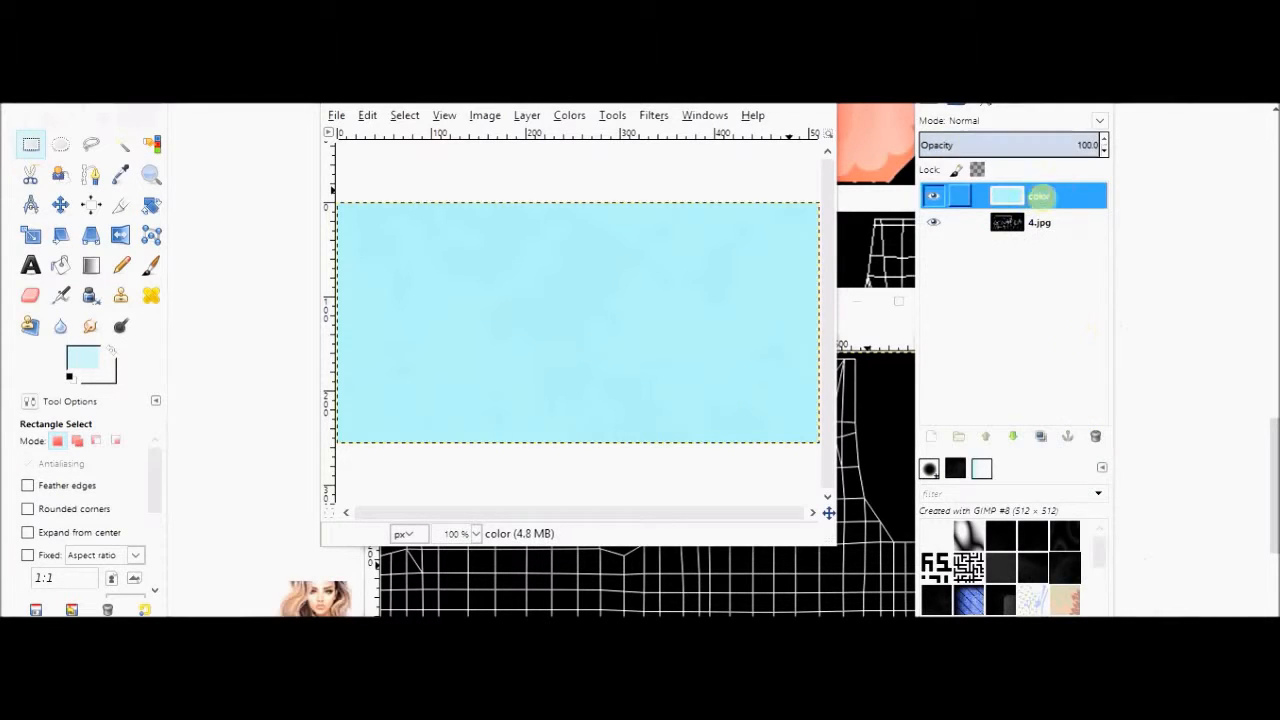
Lower the color layer's opacity to 30.7 and add a transparent layer named wrinkles above it.
drag(1000, 140, 970, 145)
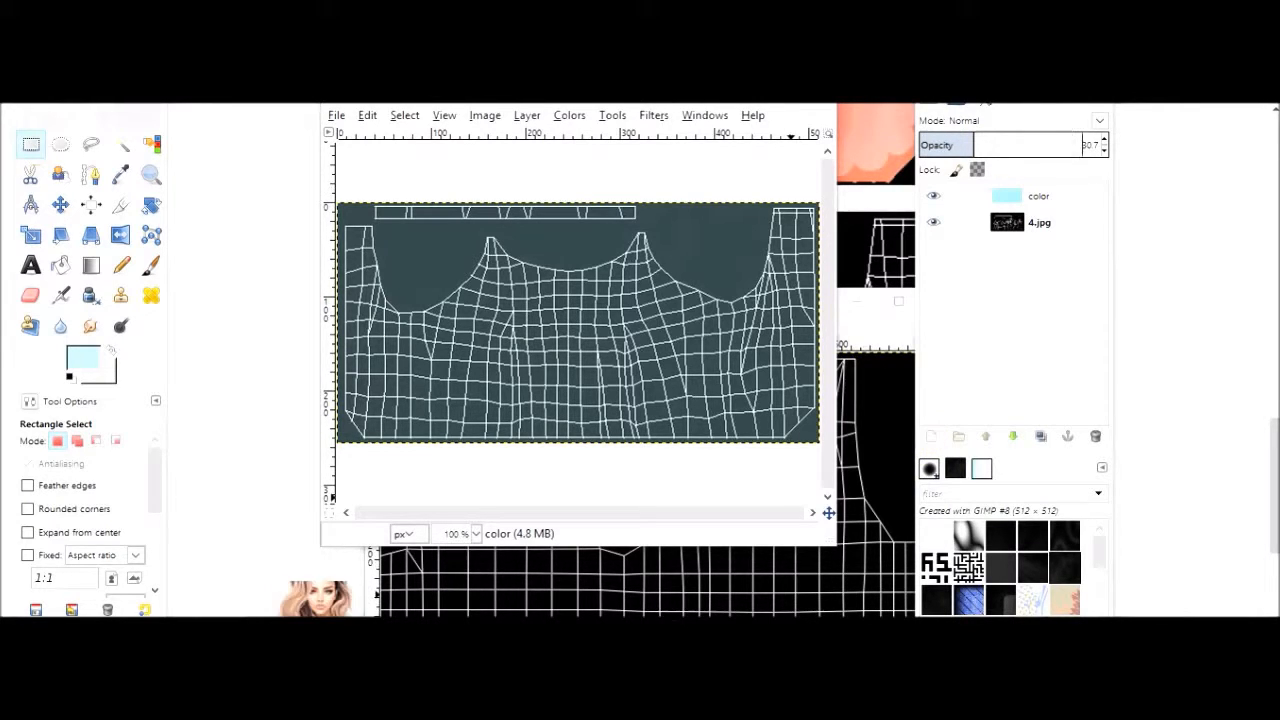
click(931, 436)
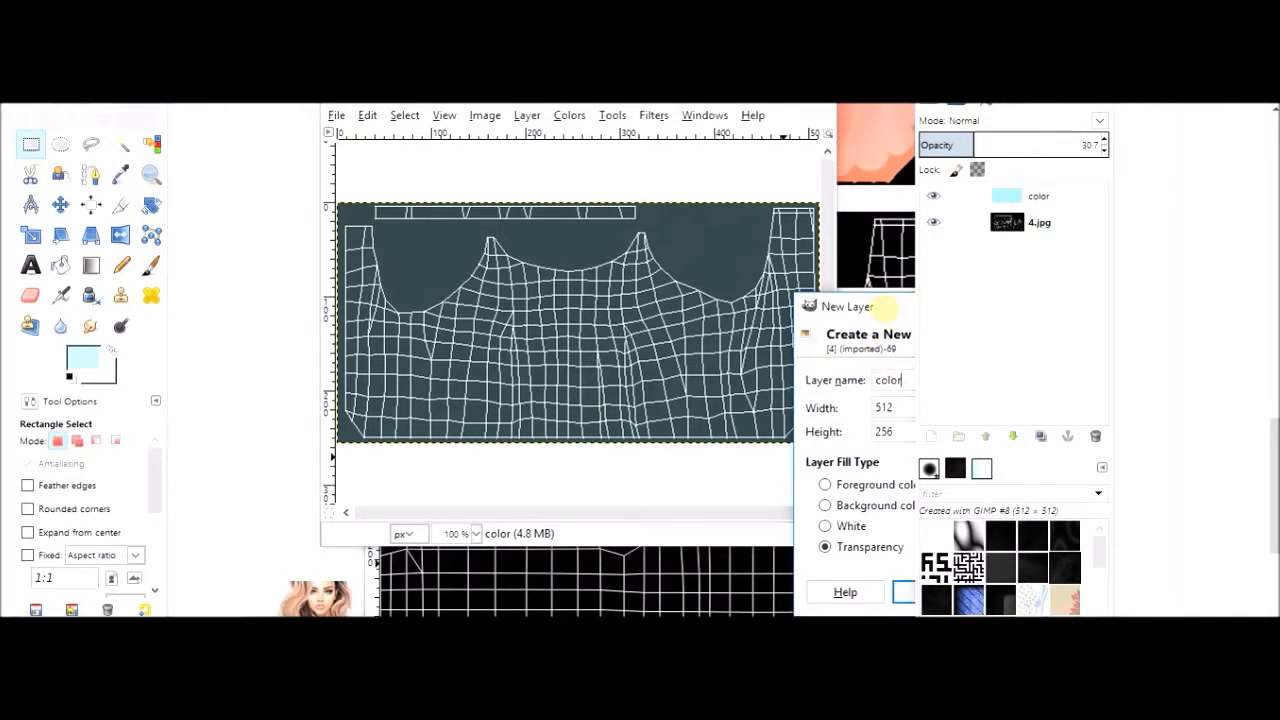
drag(887, 306, 755, 292)
drag(772, 366, 727, 366)
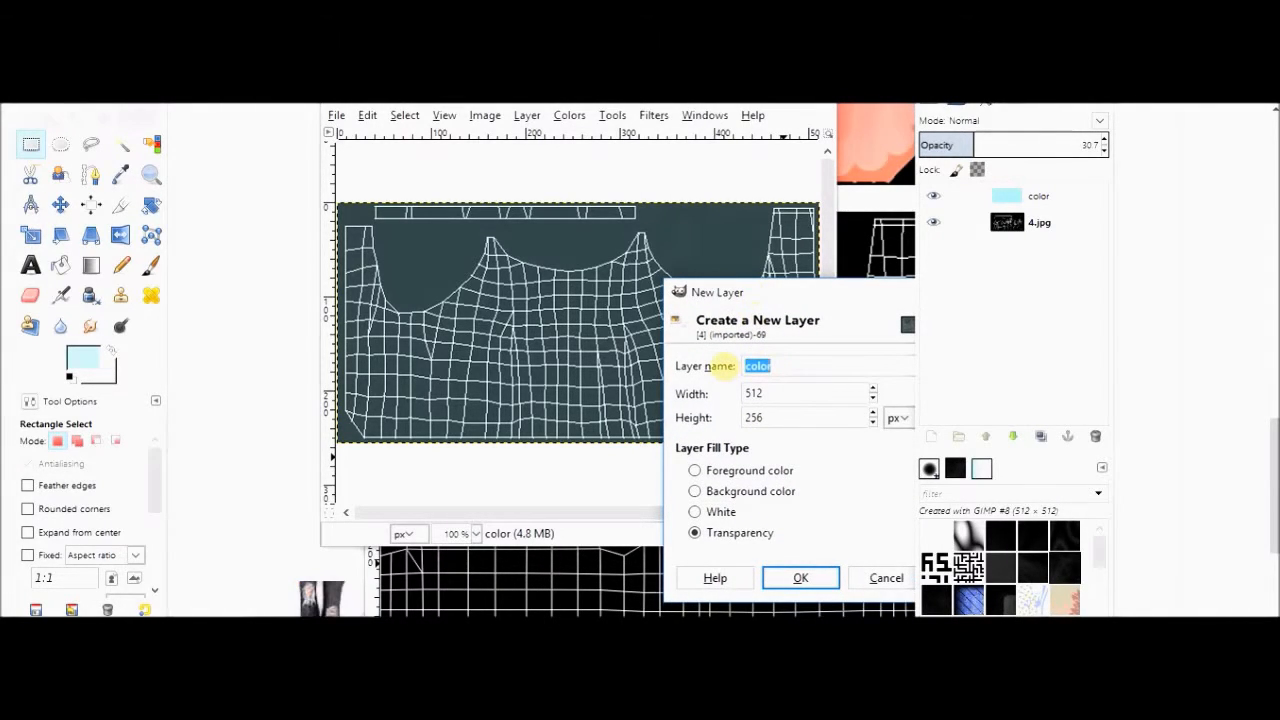
text(wrinkles)
key(Return)
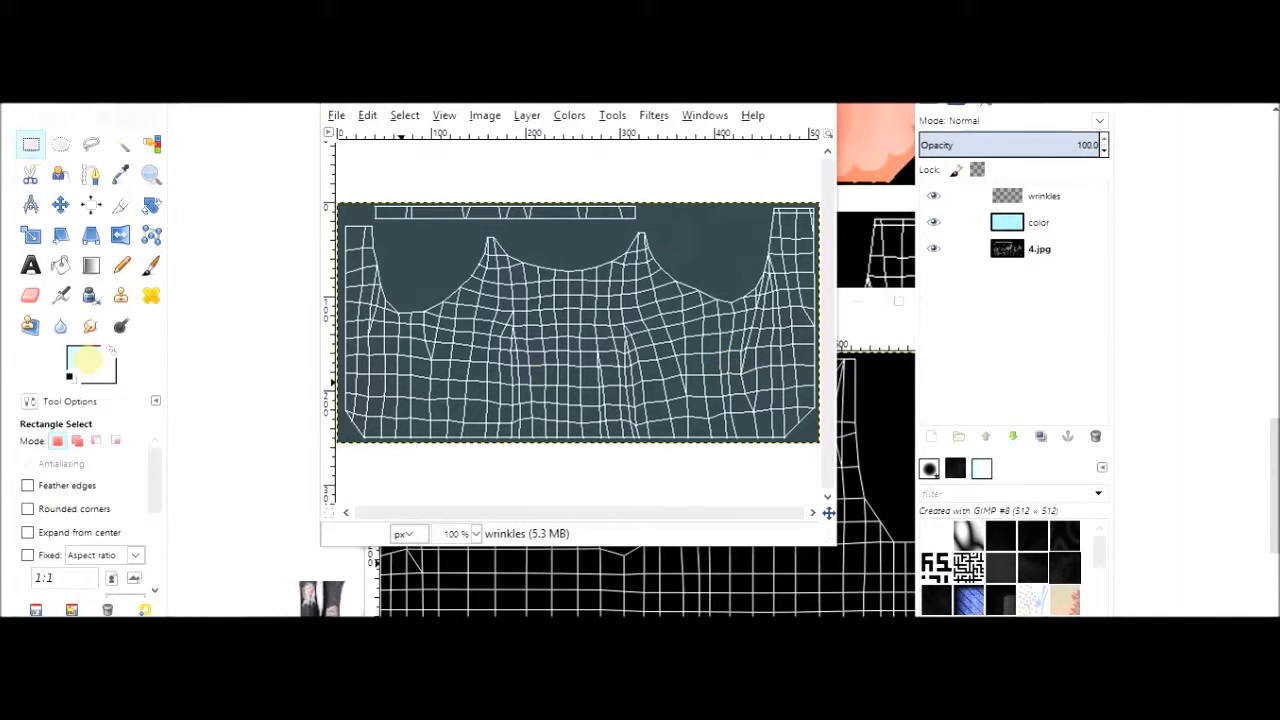
Set the foreground color to the dark swatch 292424 and choose the Paintbrush tool.
click(85, 360)
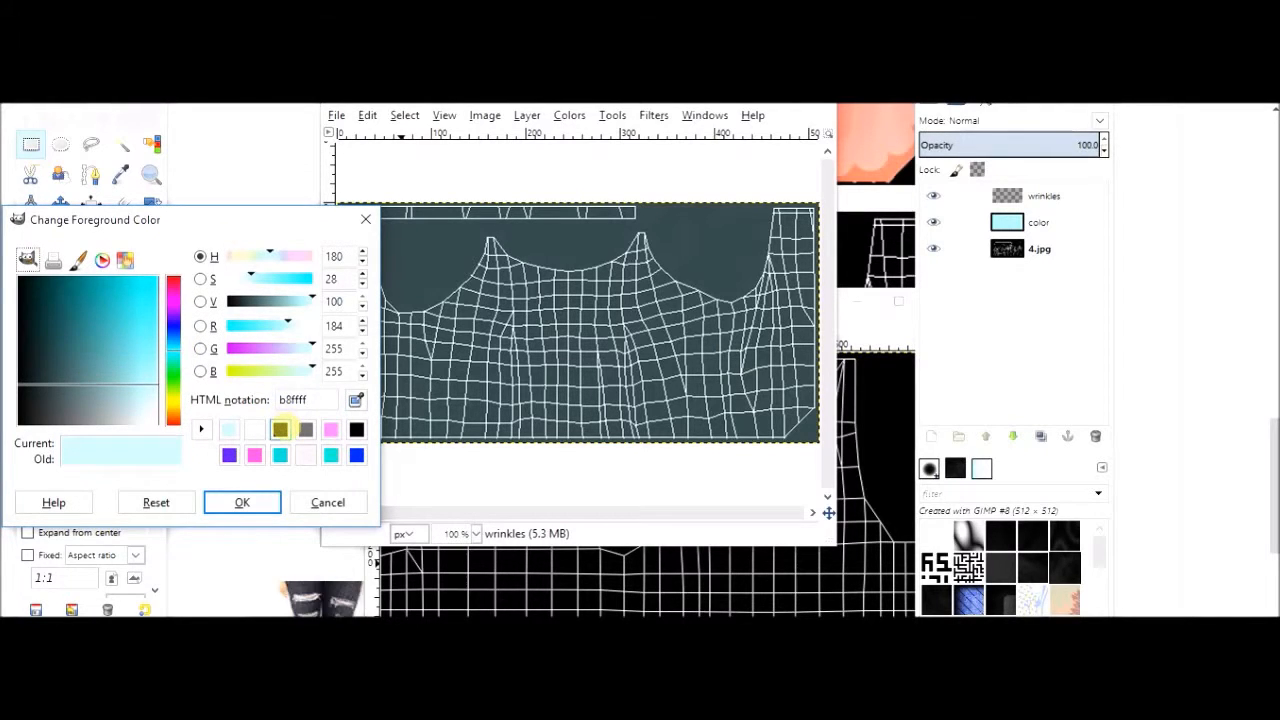
click(280, 429)
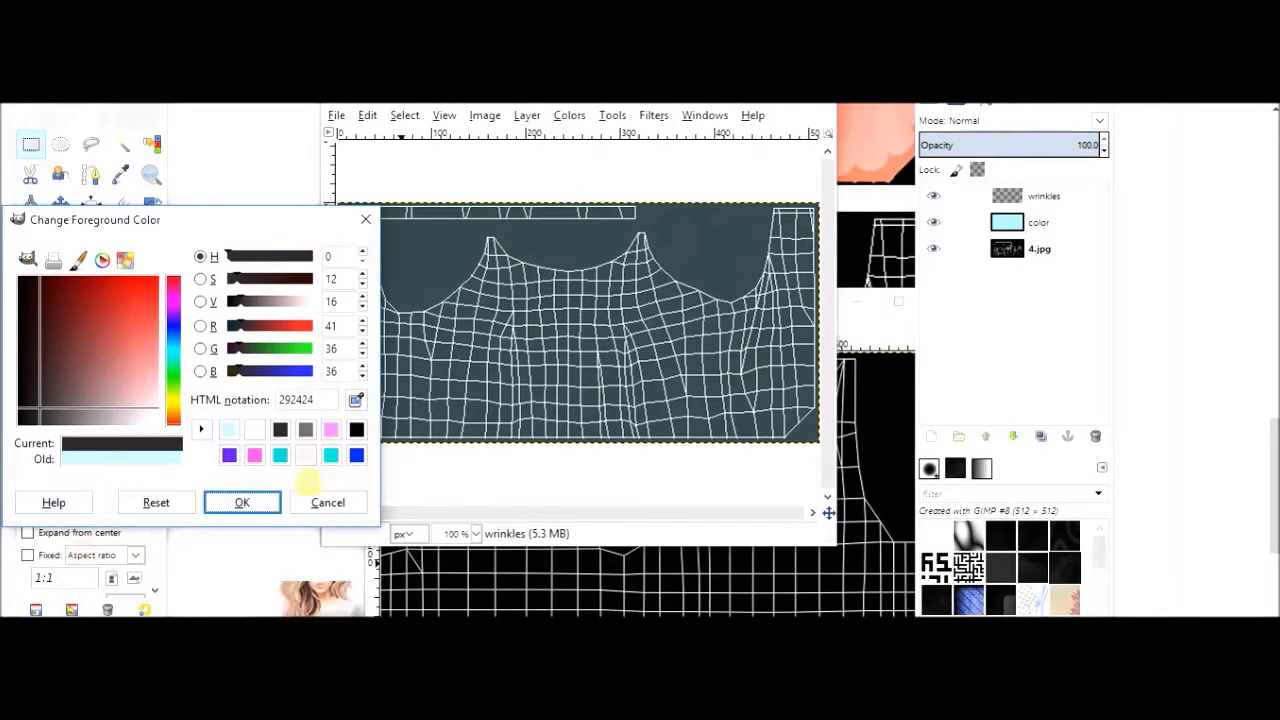
click(242, 502)
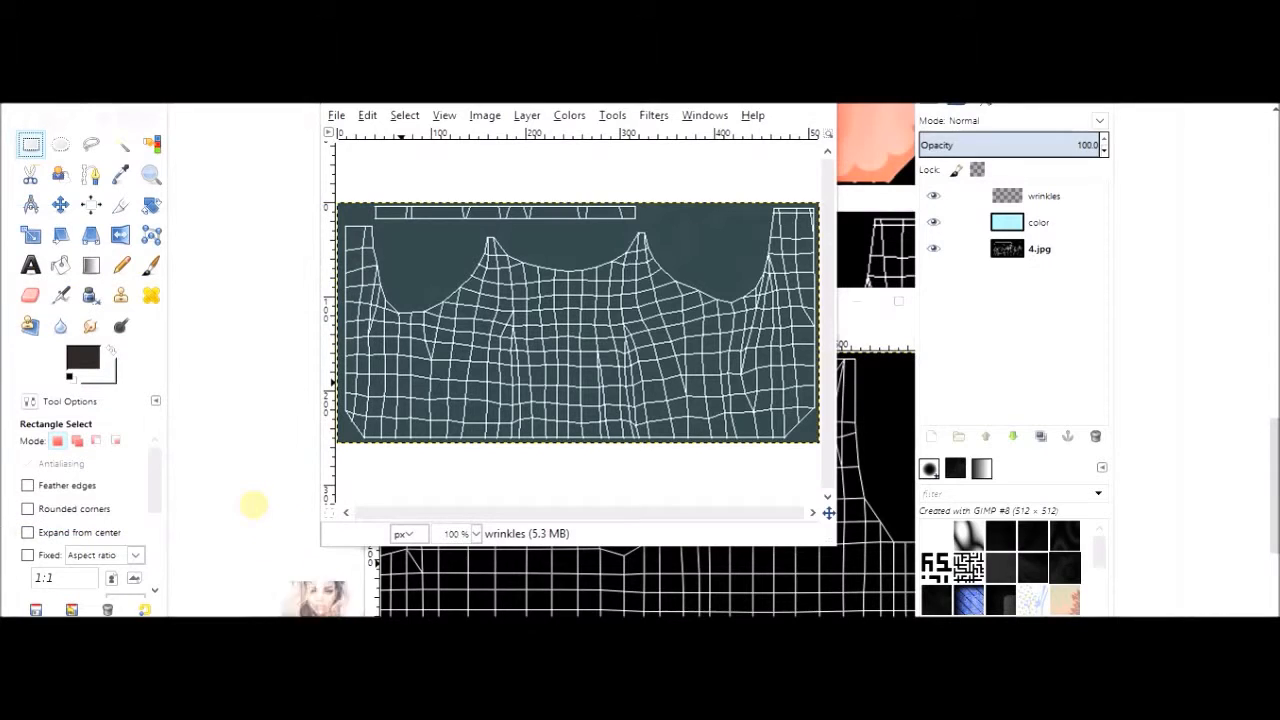
click(150, 265)
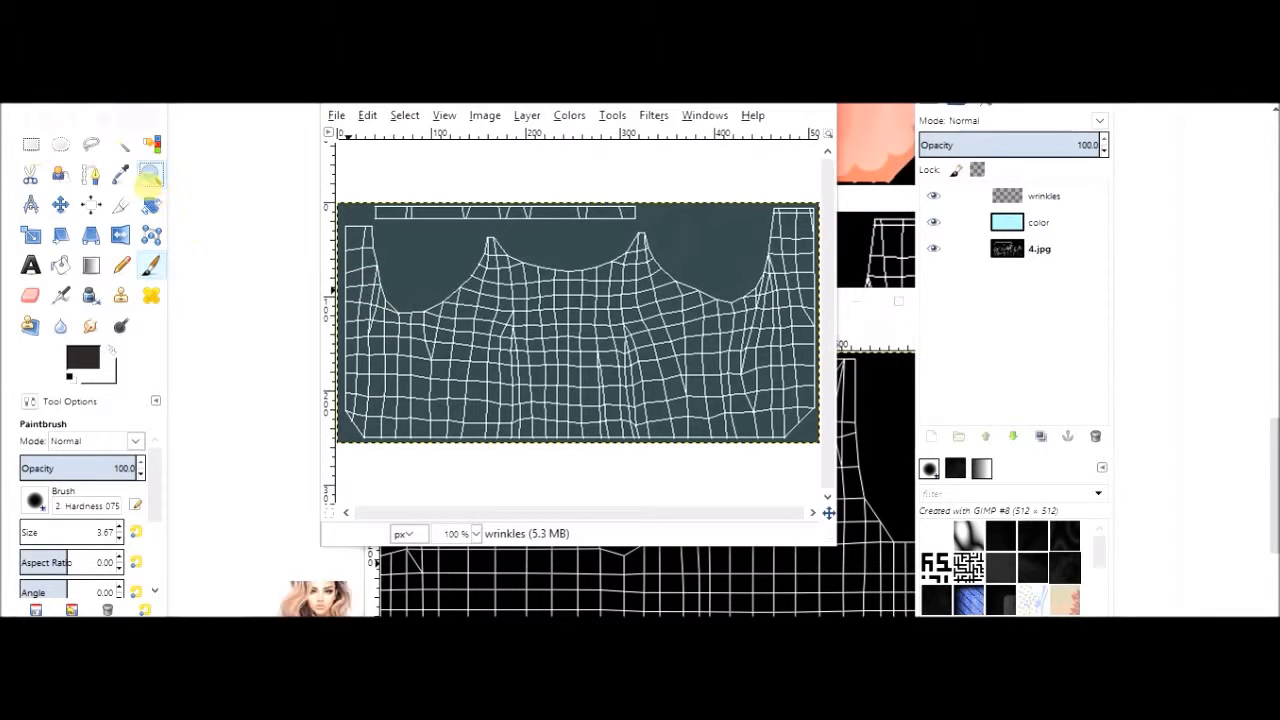
click(151, 174)
click(543, 365)
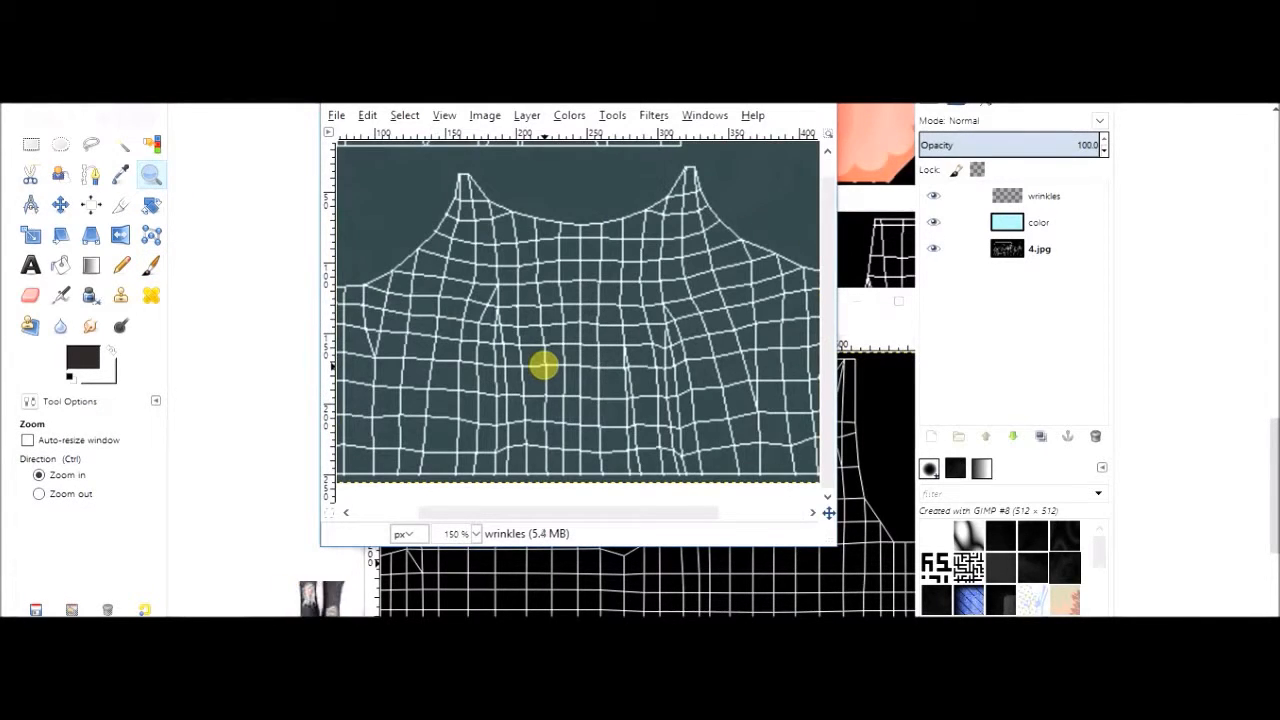
click(70, 494)
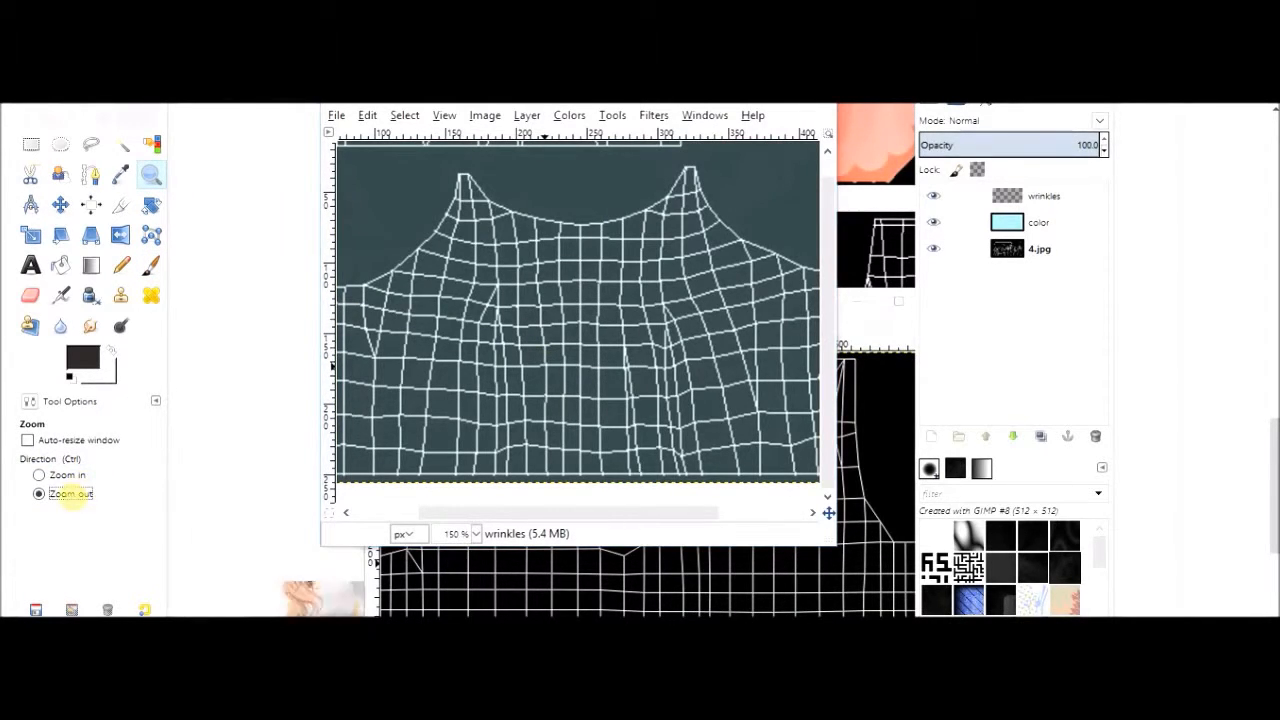
click(430, 429)
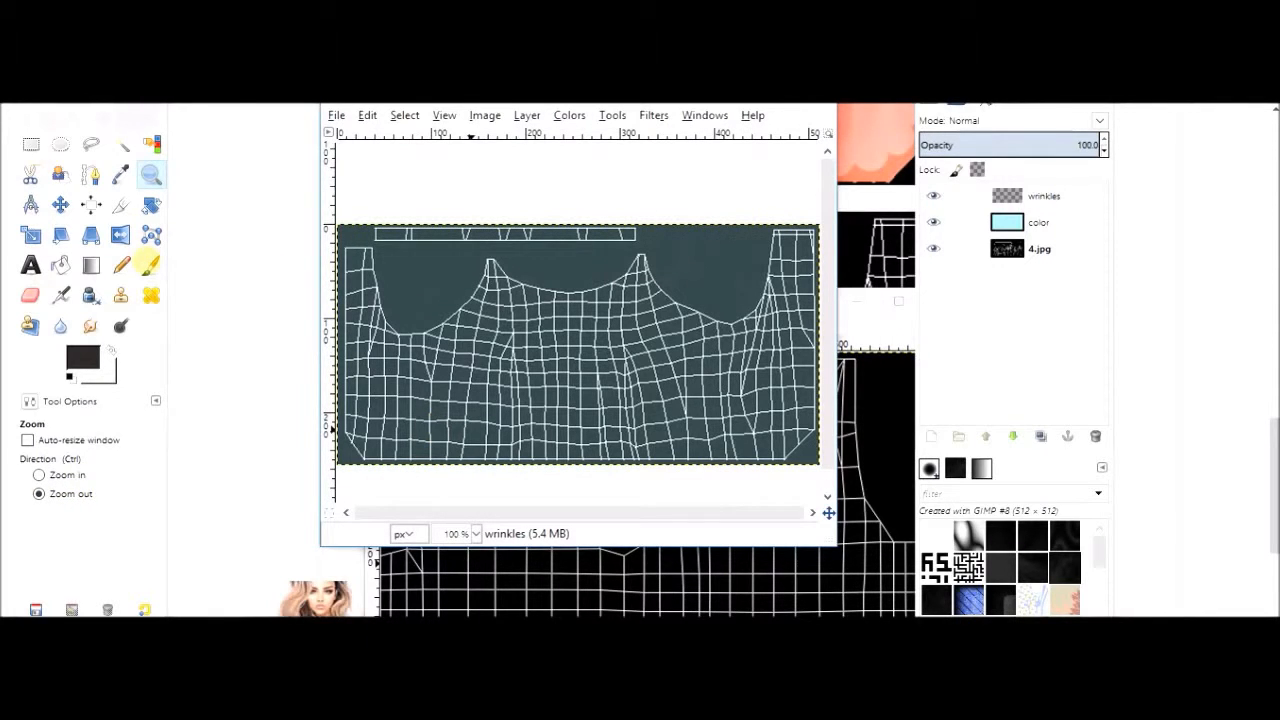
Consult the pink textured map in the browser, then paint a pair of dark straight-segment wrinkle lines left of the template's centre down to the hem.
key(p)
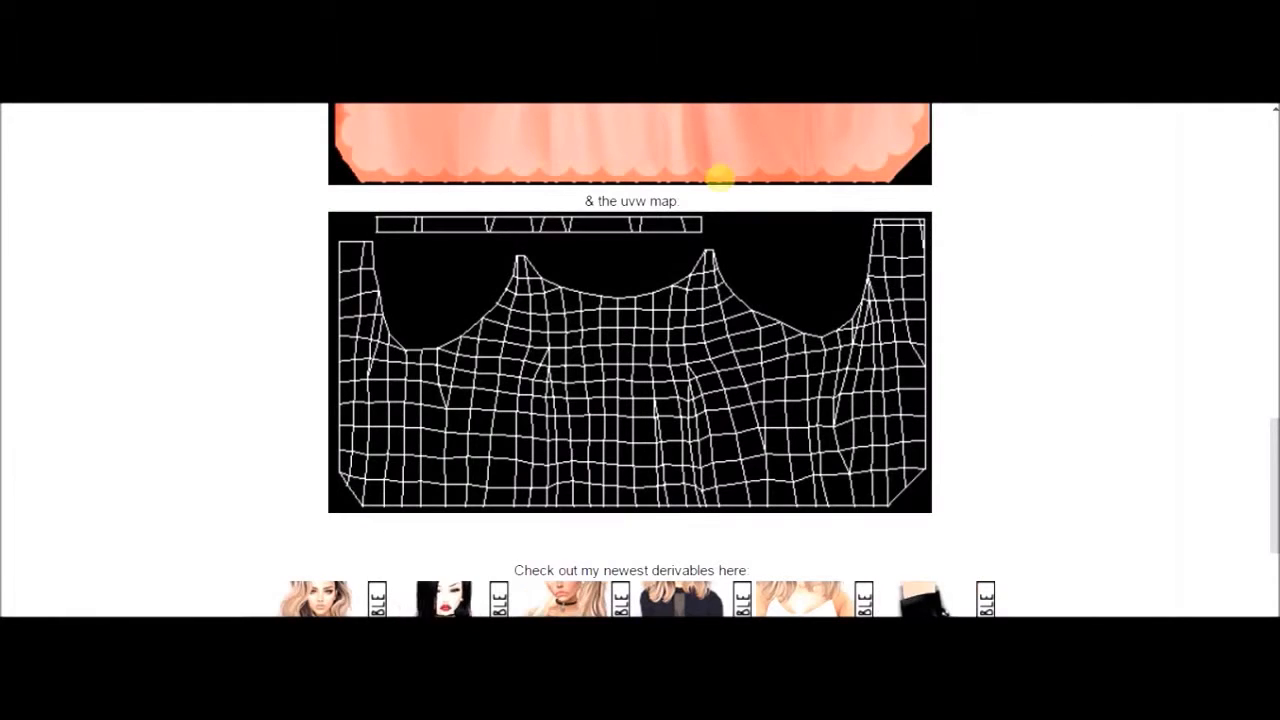
drag(1272, 428, 1262, 370)
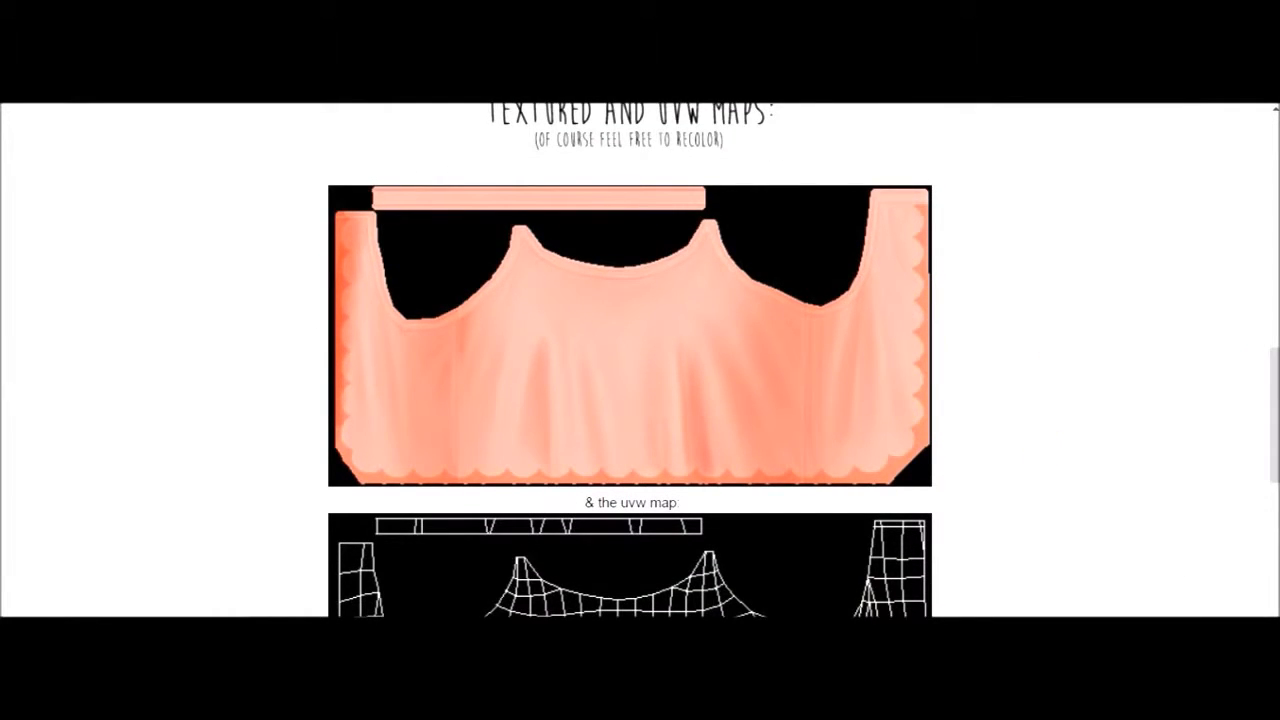
mouse_move(711, 701)
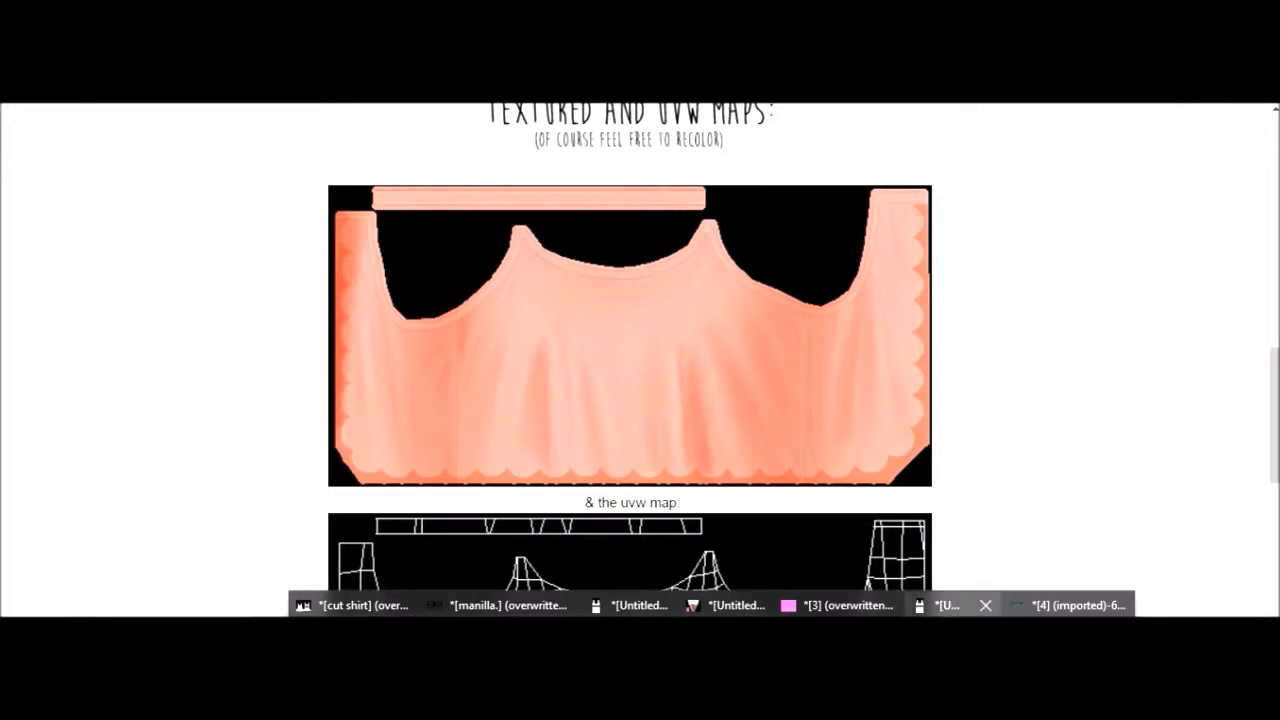
click(1078, 605)
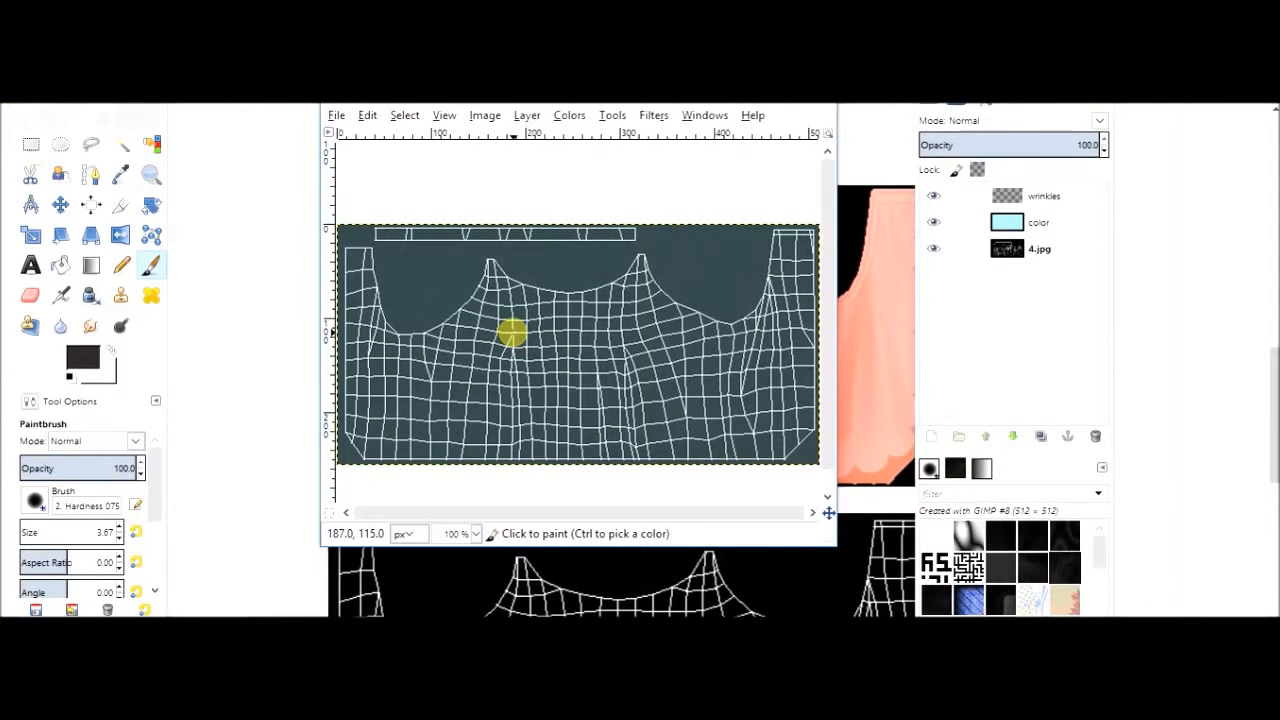
key(shift)
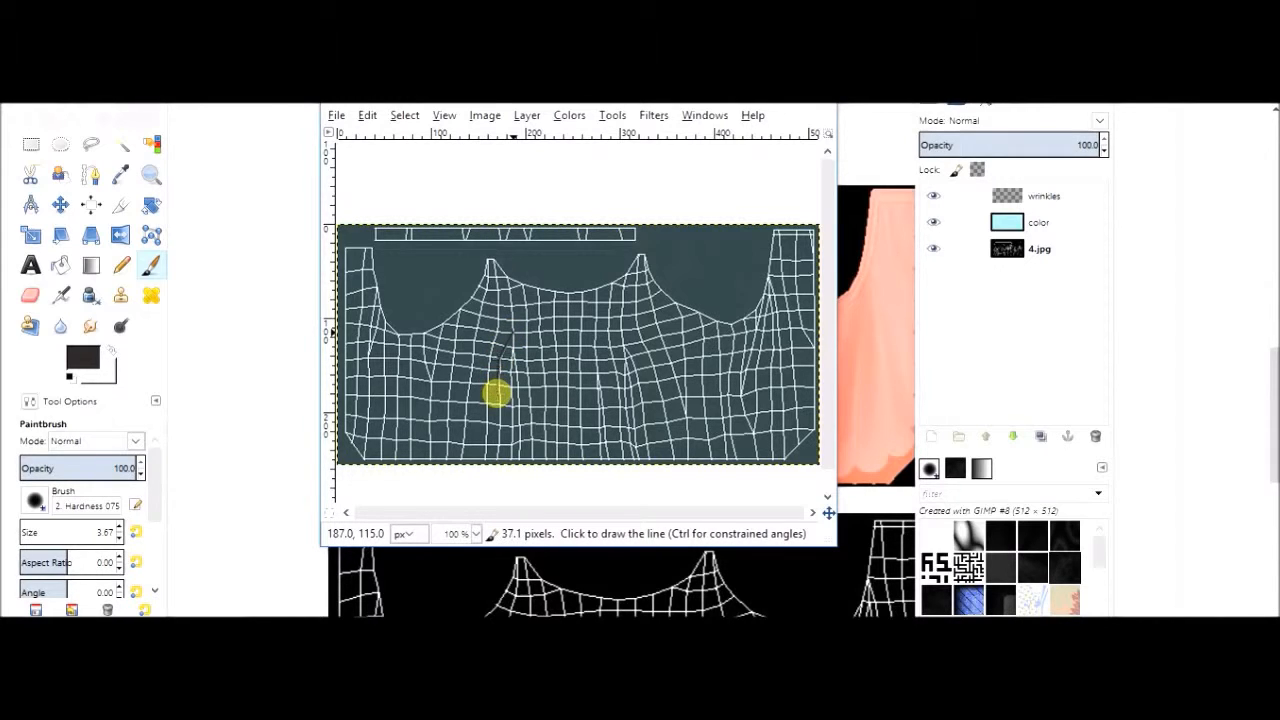
shift+click(496, 445)
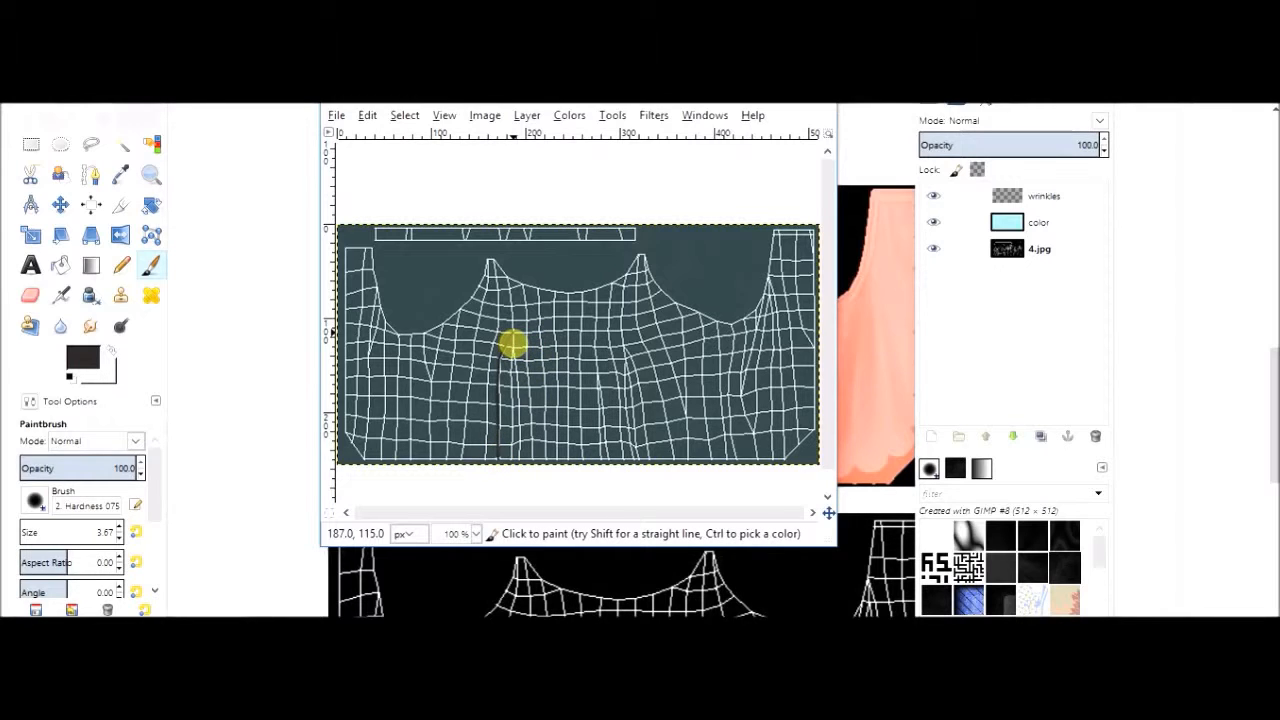
shift+click(513, 421)
drag(512, 347, 514, 380)
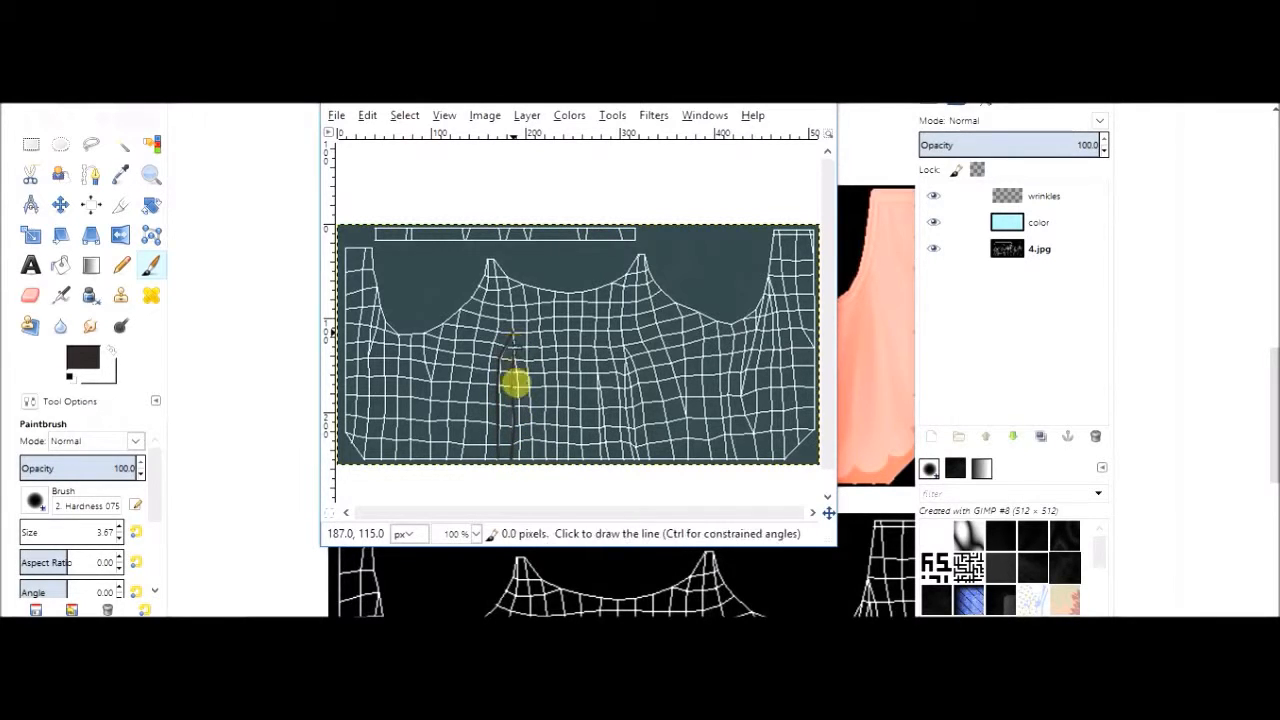
shift+click(520, 449)
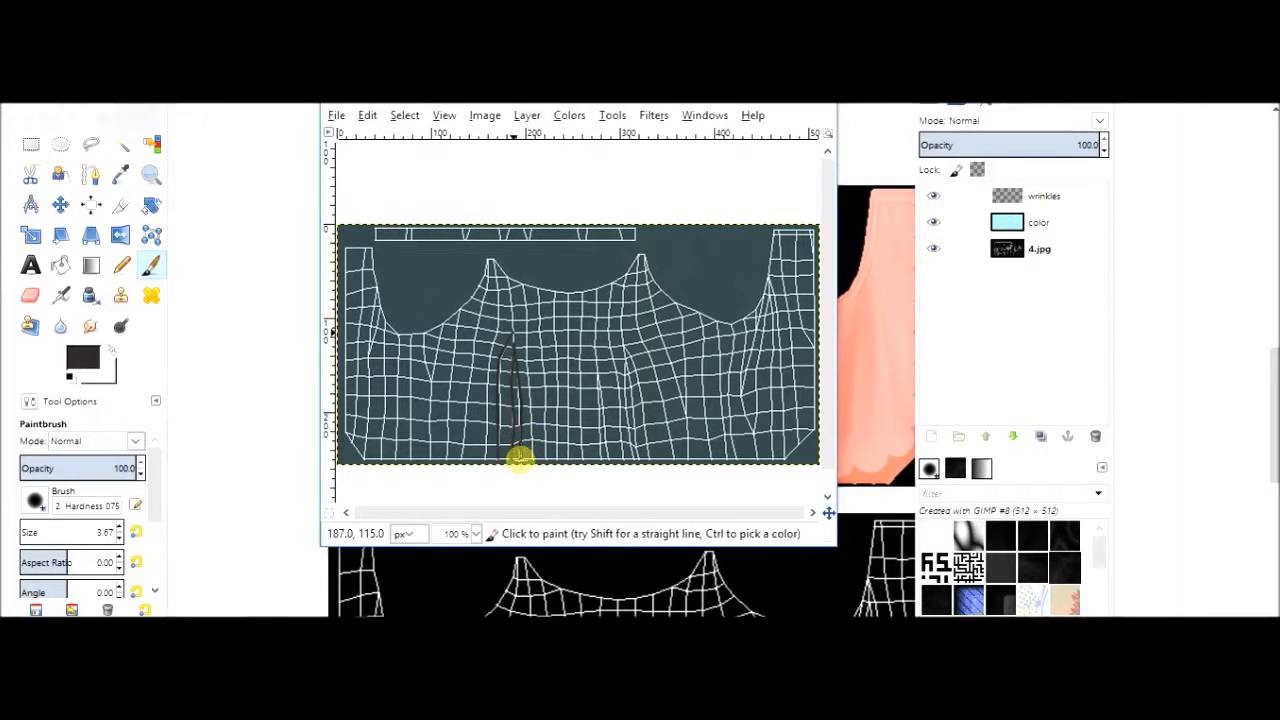
Paint dark straight-segment wrinkle lines right of the template's centre down to the hem, and more along its left and right side sections.
click(595, 370)
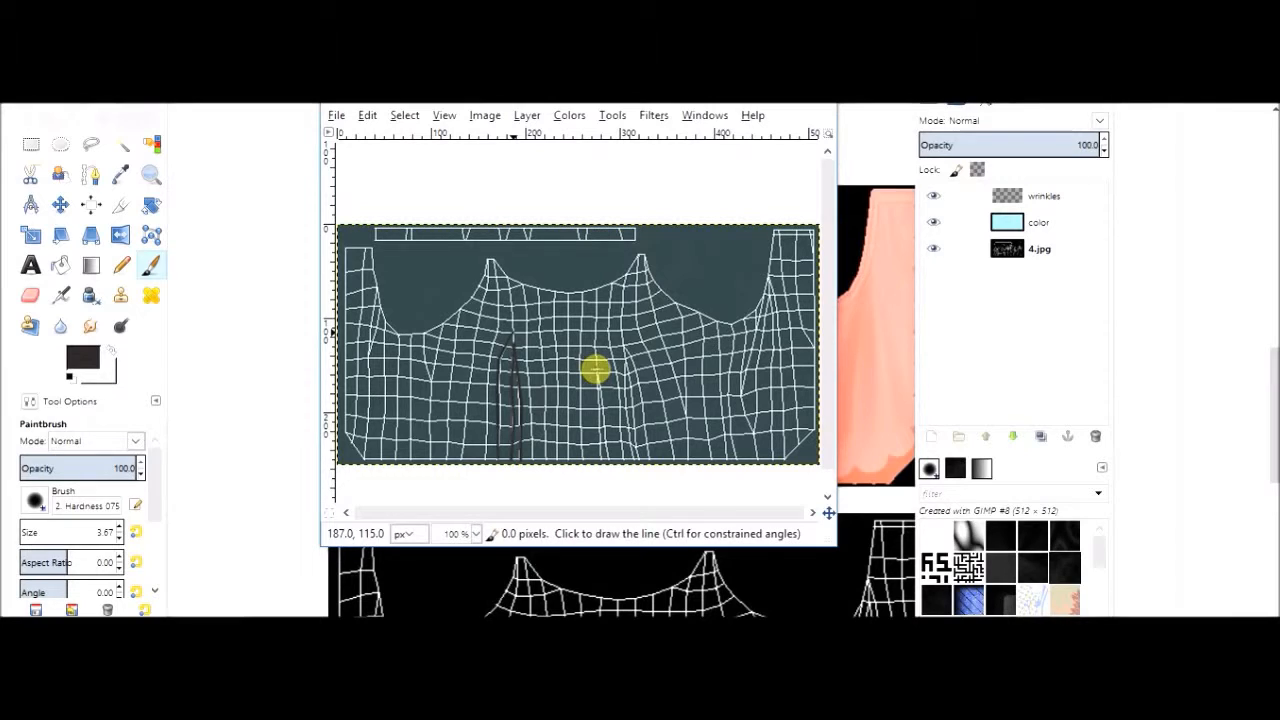
shift+click(600, 440)
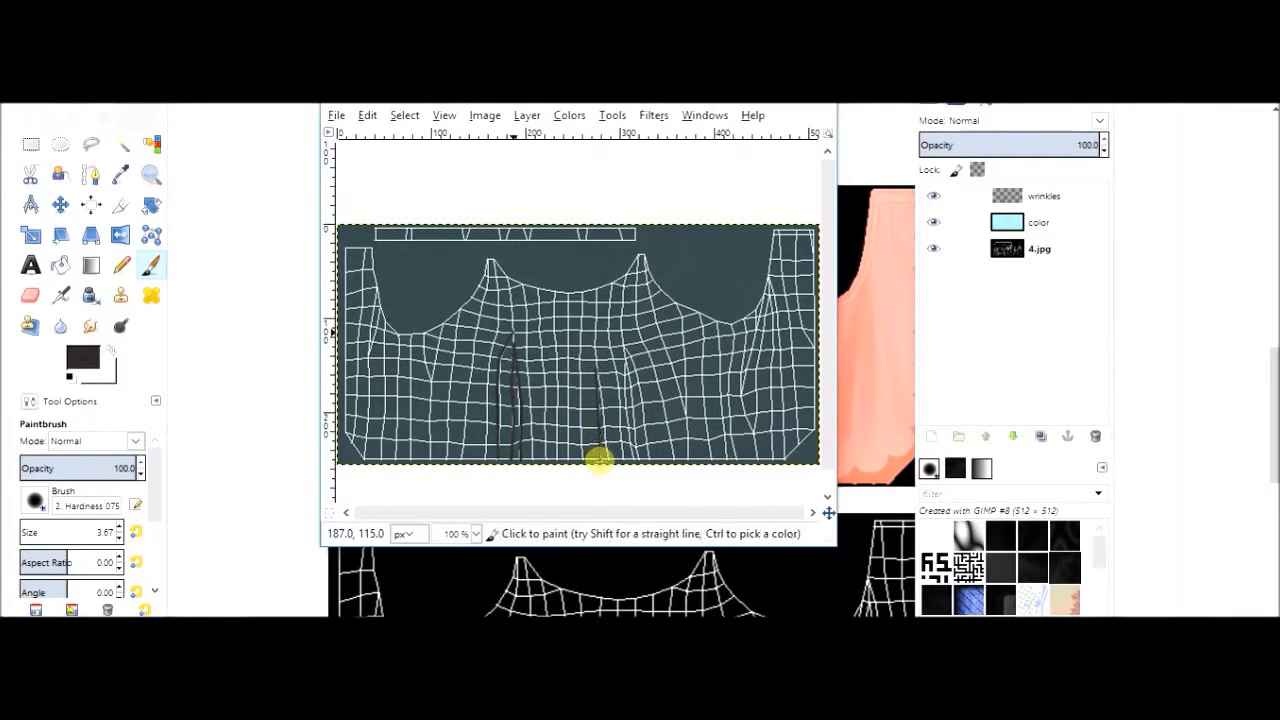
click(596, 369)
shift+click(603, 411)
shift+click(609, 456)
click(620, 346)
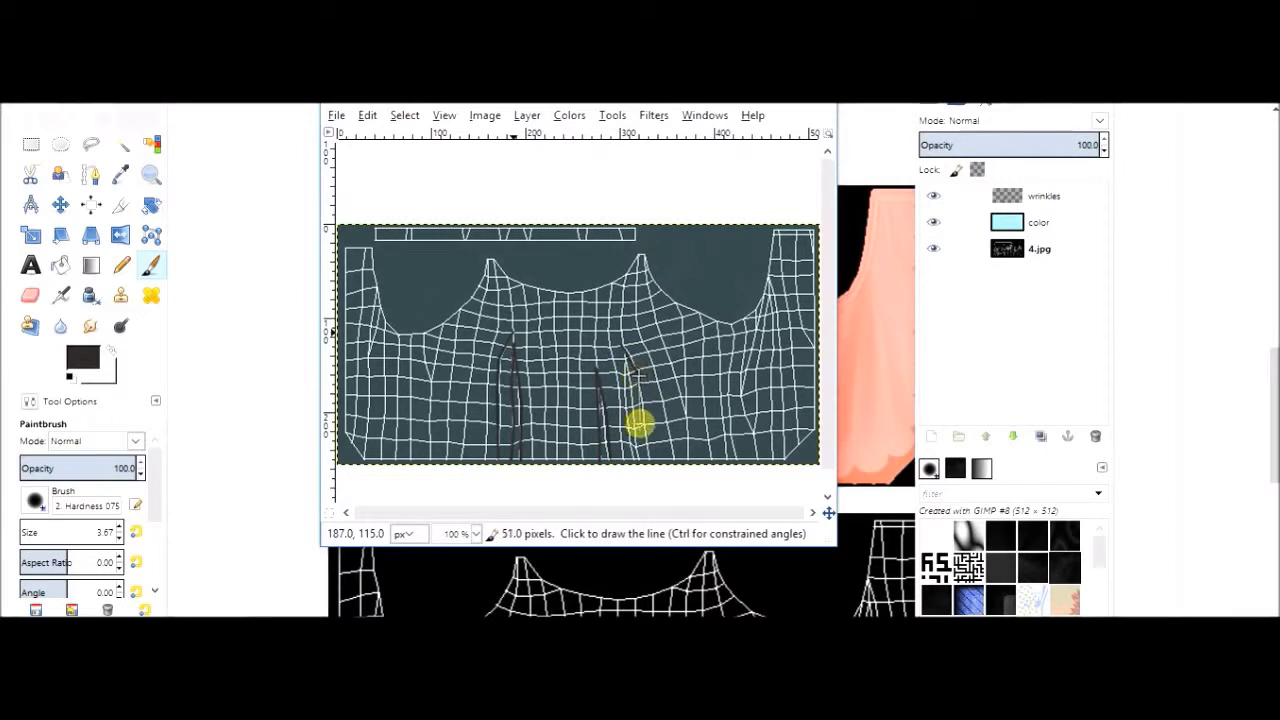
shift+click(645, 428)
shift+click(645, 455)
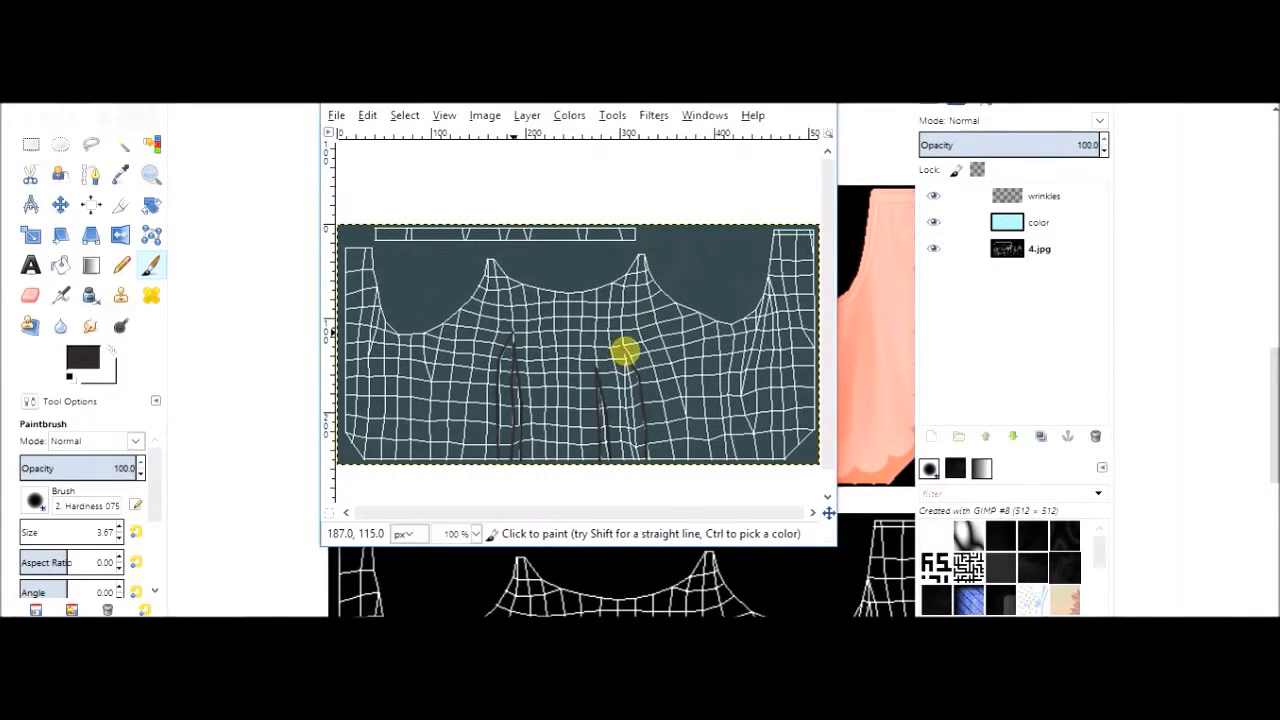
shift+click(620, 376)
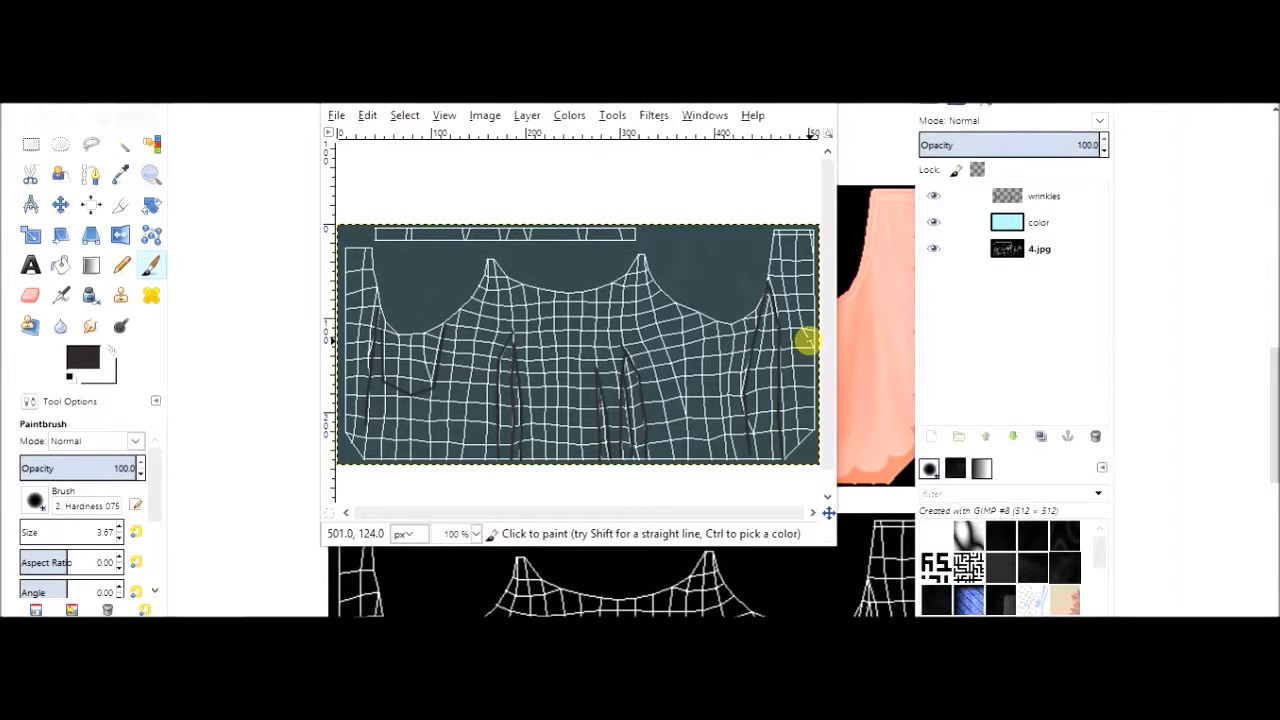
Restore the color layer's opacity to 100 and lower the wrinkles layer's opacity to 26.0.
click(1030, 222)
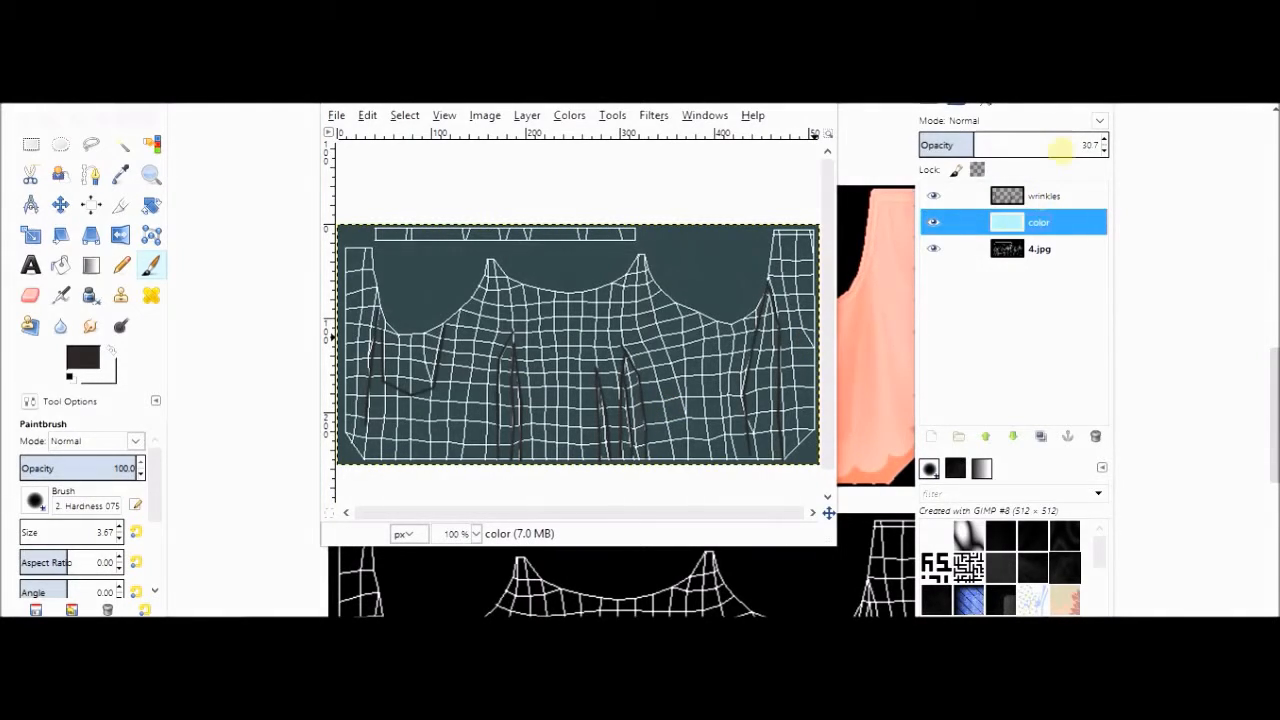
drag(1055, 140, 1108, 134)
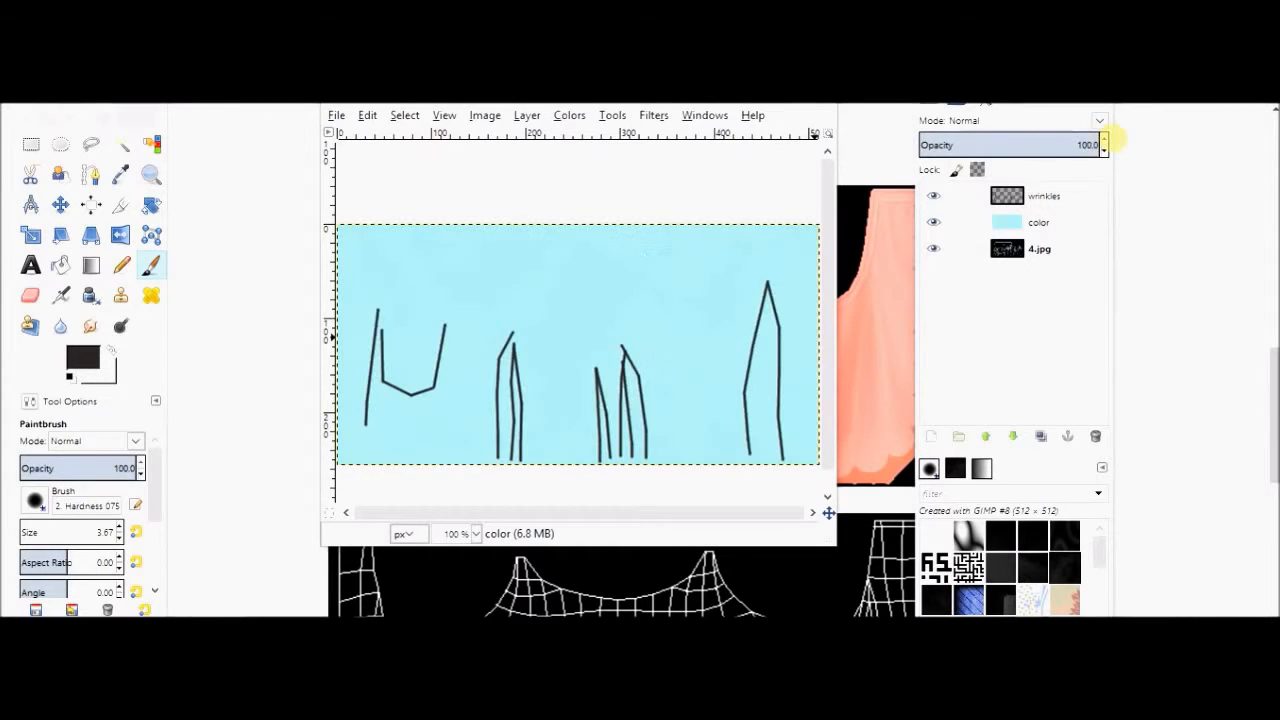
click(1007, 196)
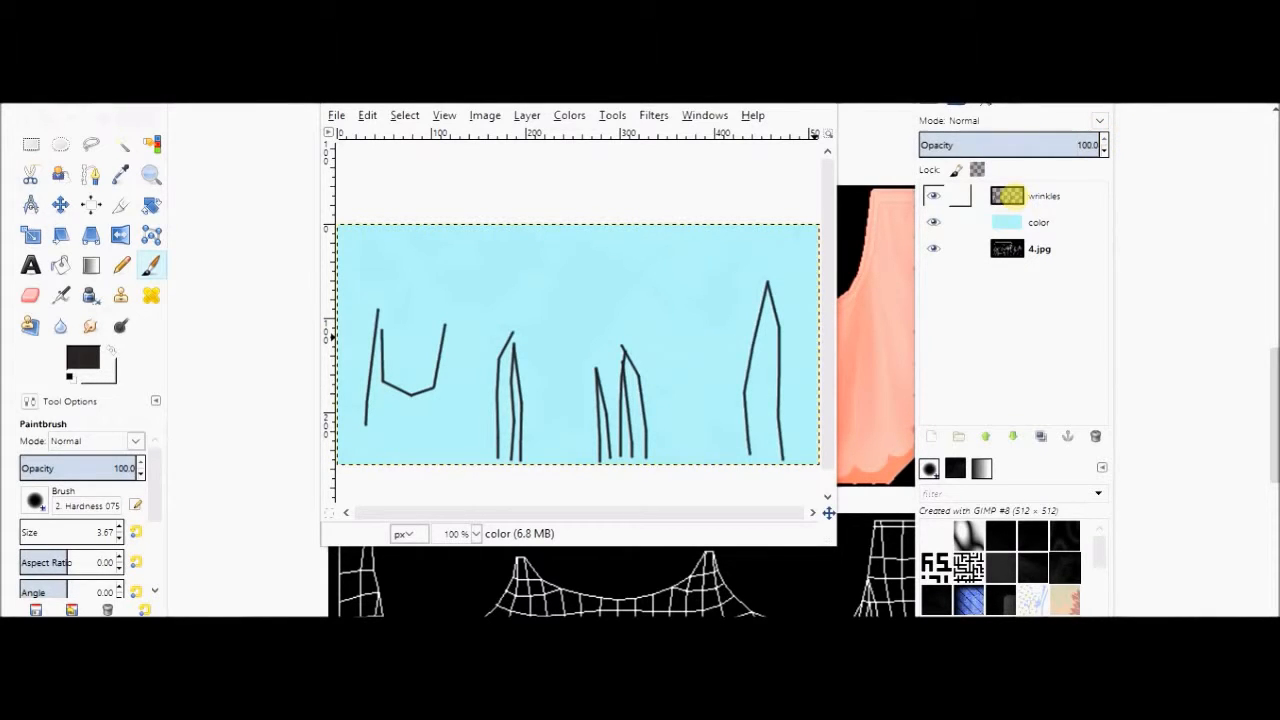
click(1007, 196)
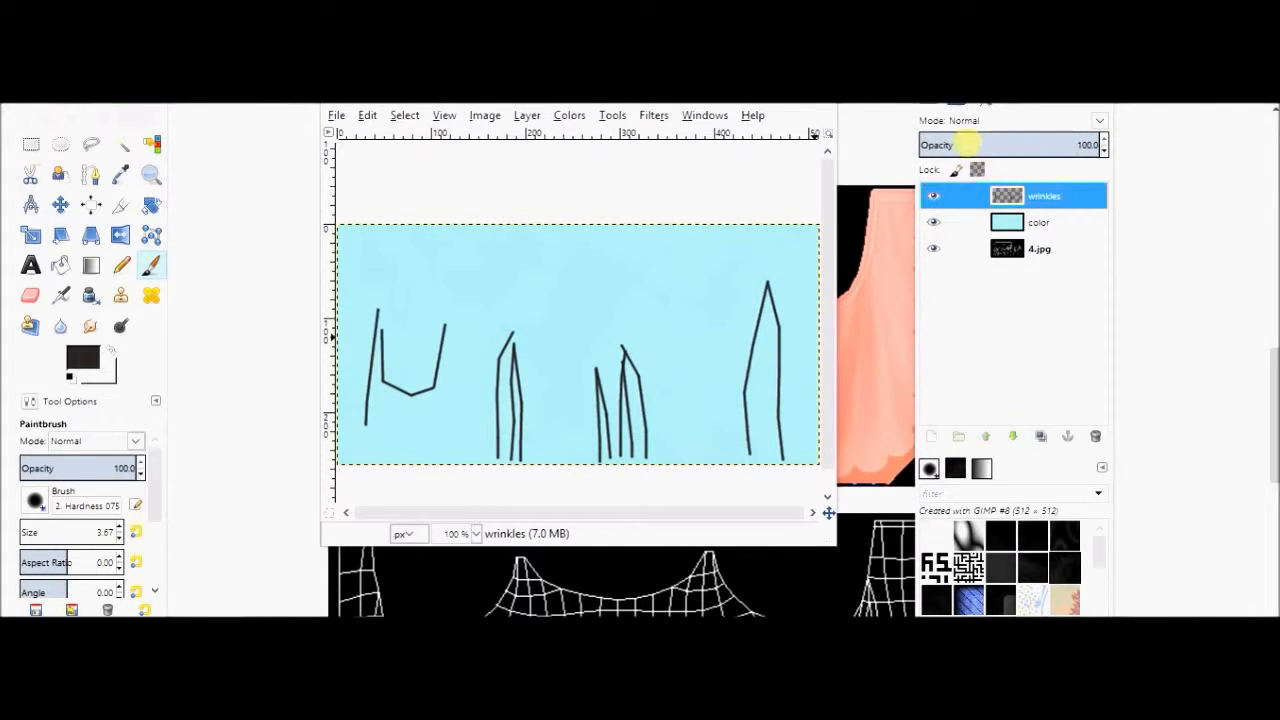
drag(968, 145, 985, 145)
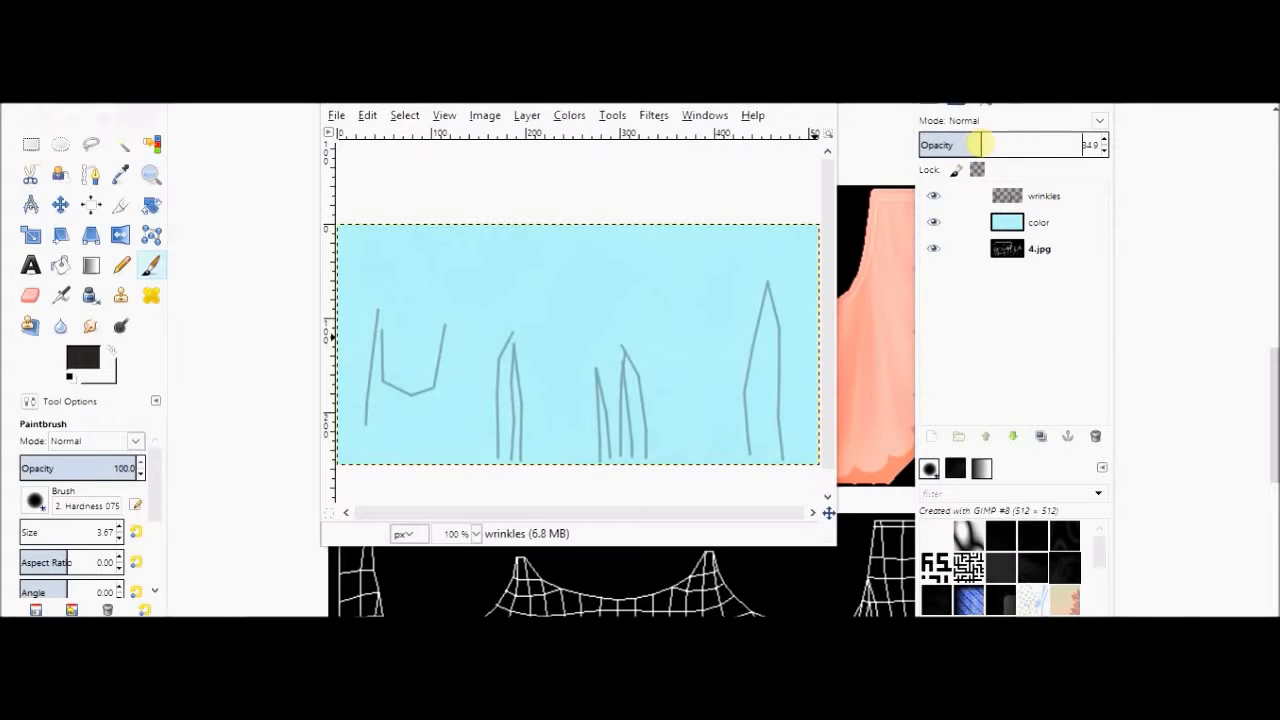
drag(982, 145, 966, 145)
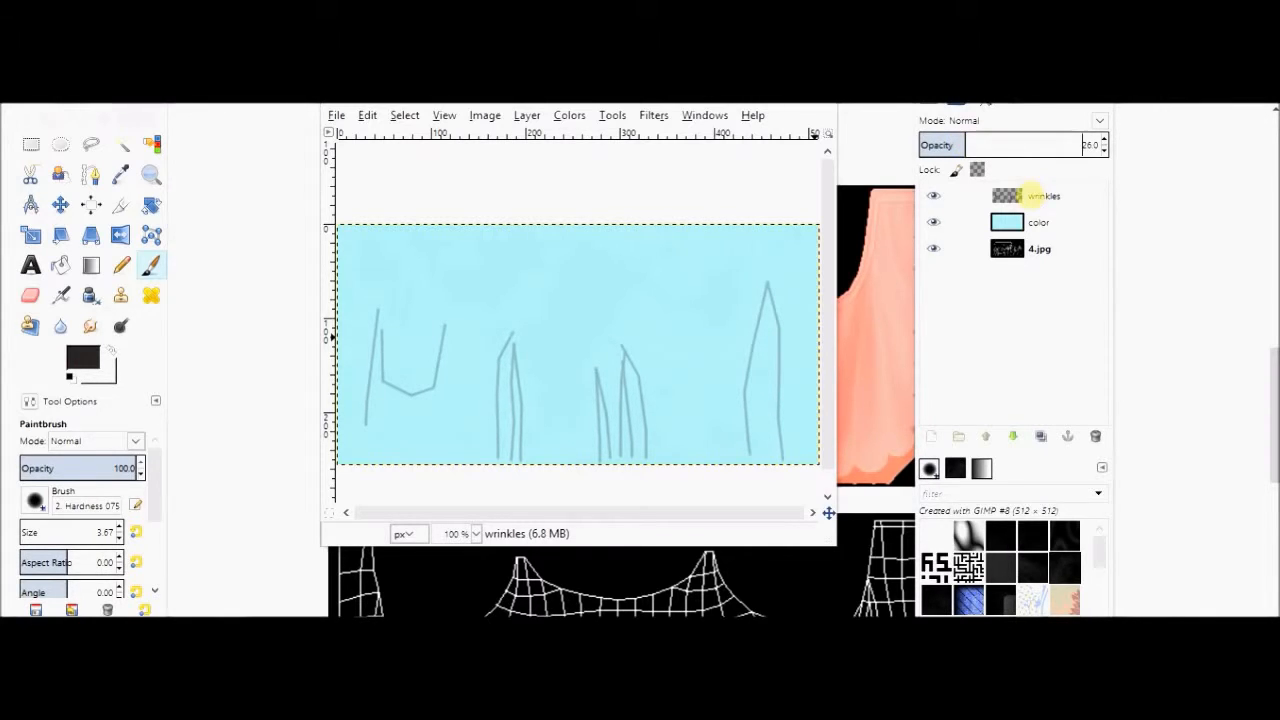
Soften the painted lines on the wrinkles layer with the Blur filter.
click(653, 115)
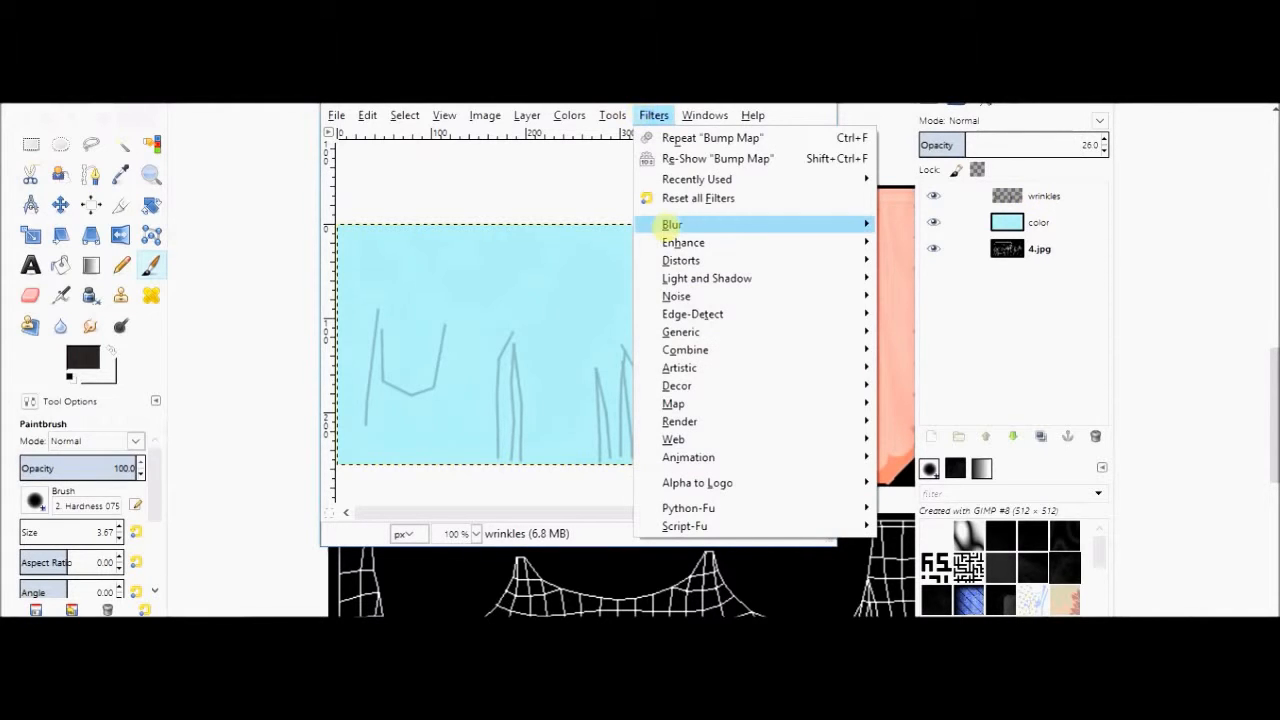
mouse_move(720, 224)
click(910, 224)
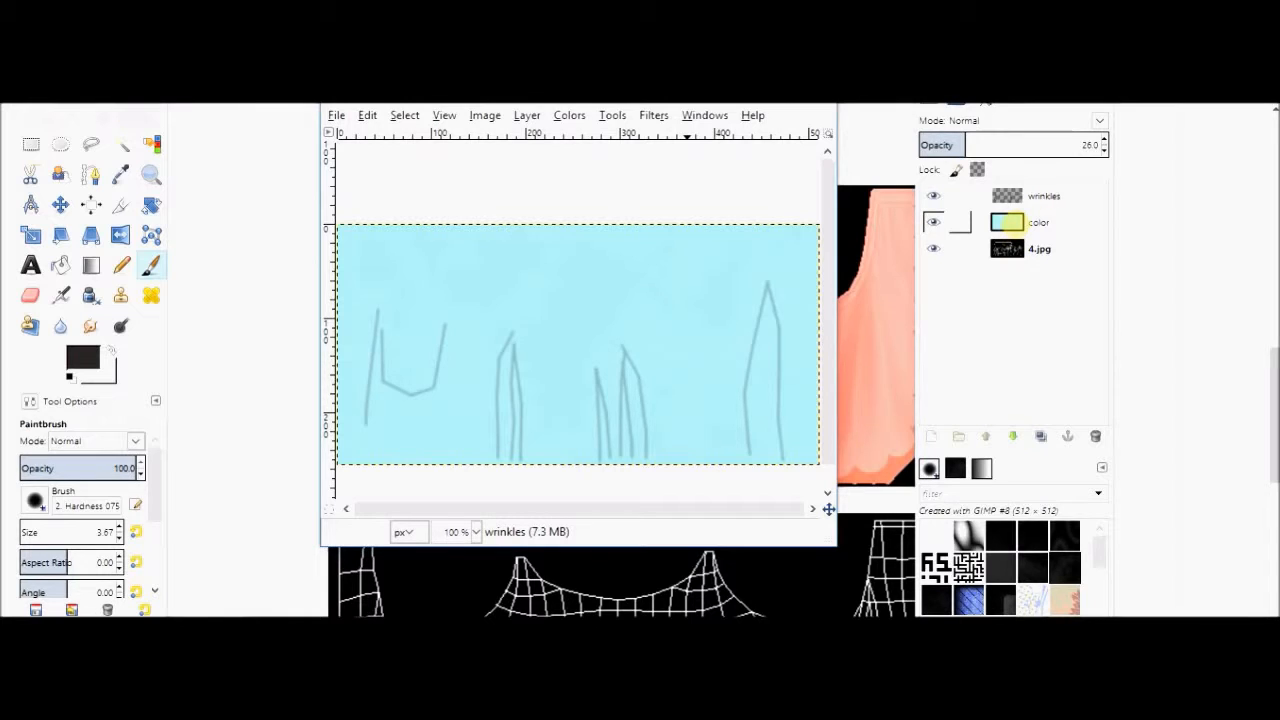
Apply a Bump Map to the color layer with azimuth 157, keeping the cut shirt wrinkles bump map and darkening compensation.
click(1007, 222)
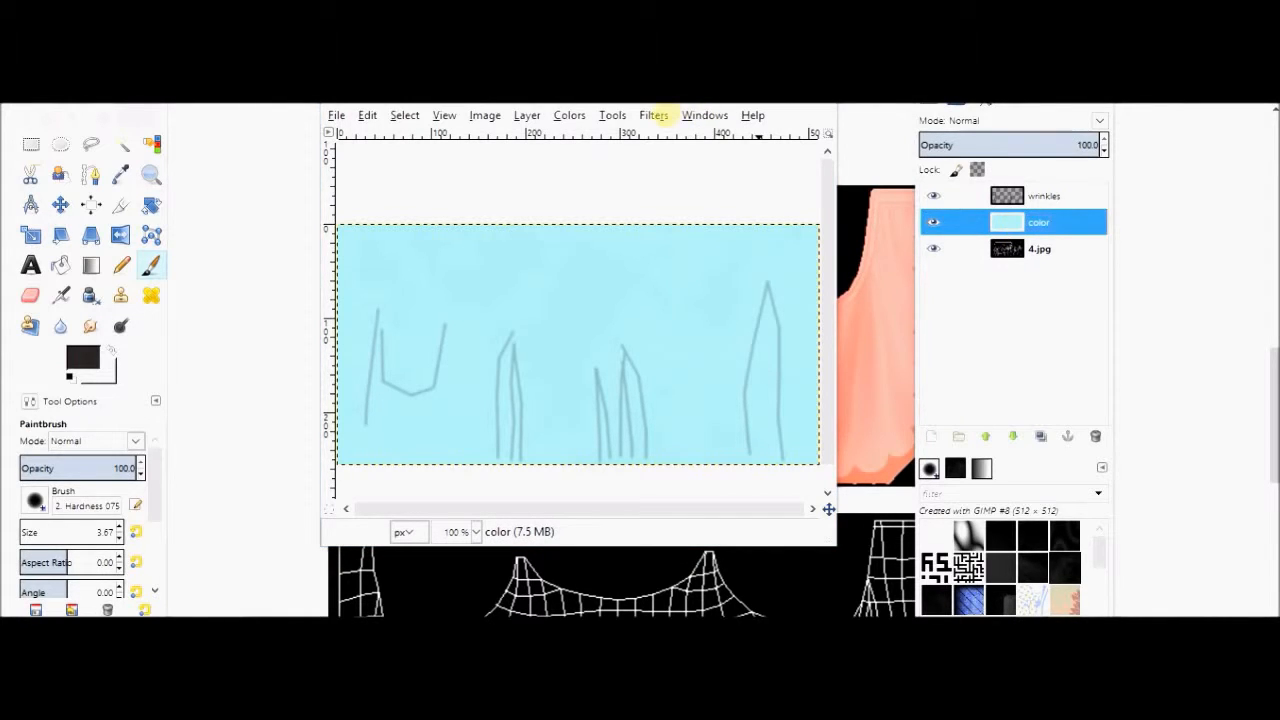
click(655, 115)
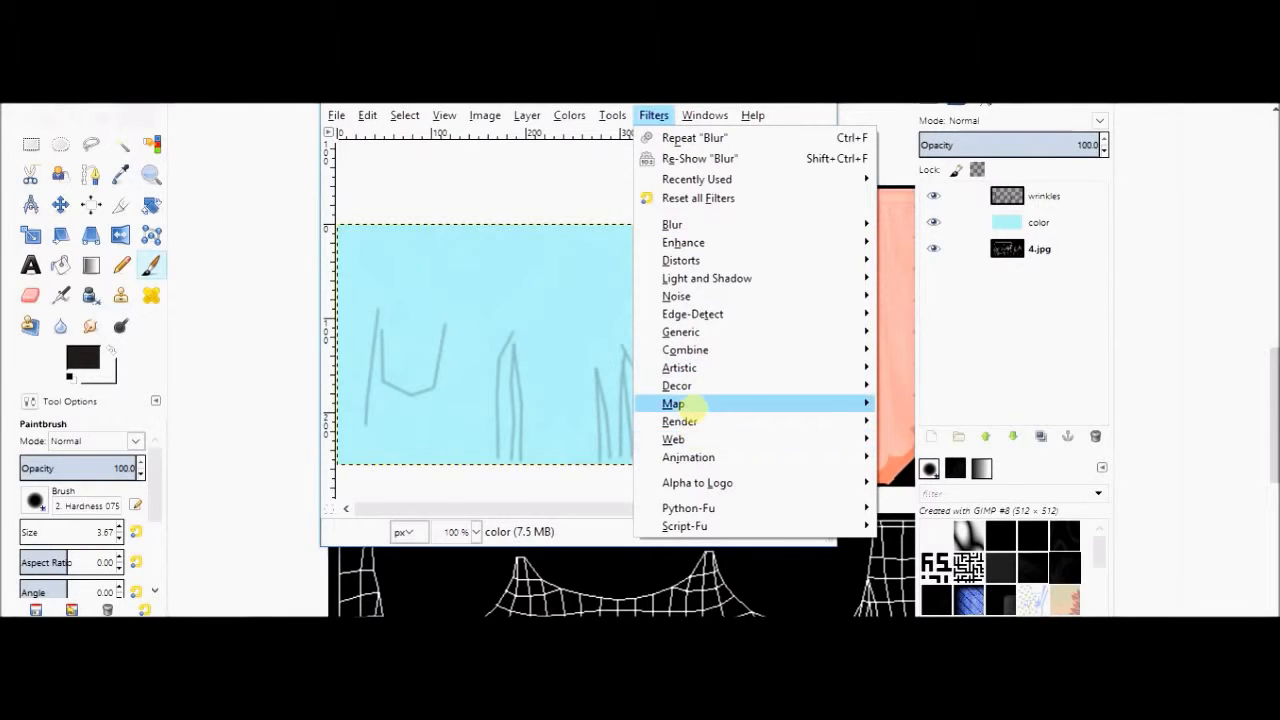
mouse_move(672, 404)
click(918, 403)
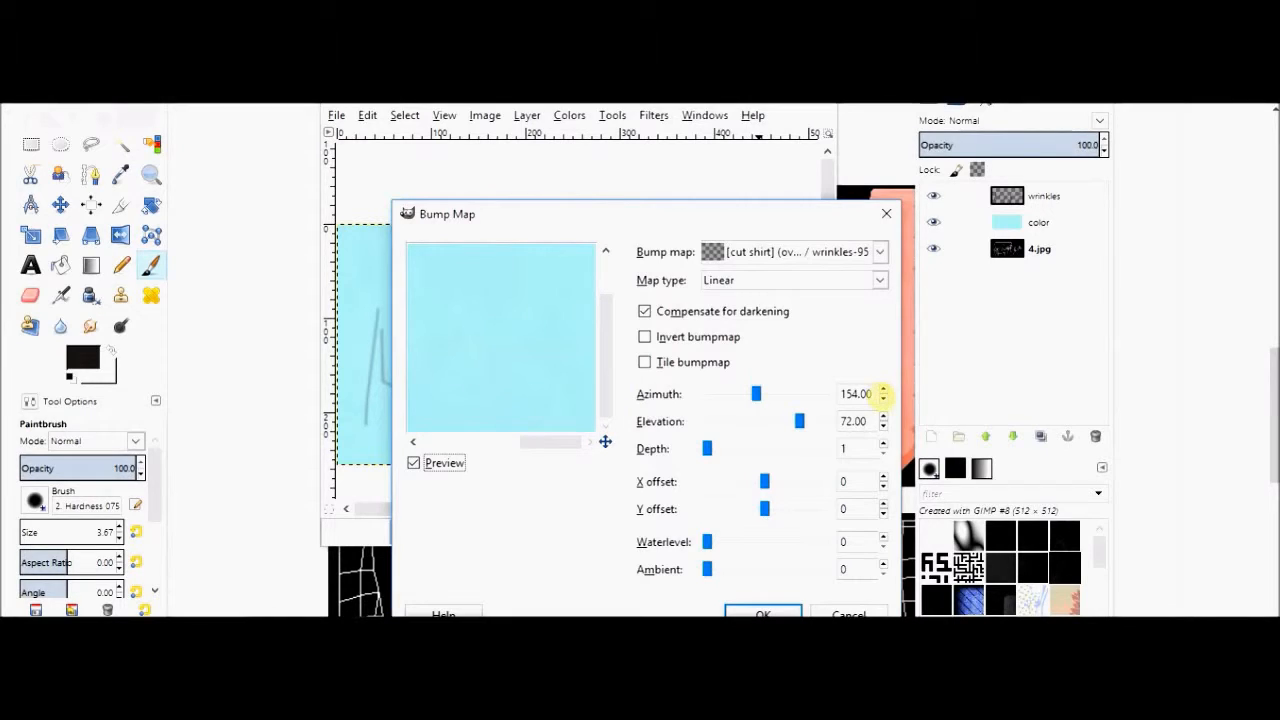
click(883, 389)
click(883, 389)
click(883, 389)
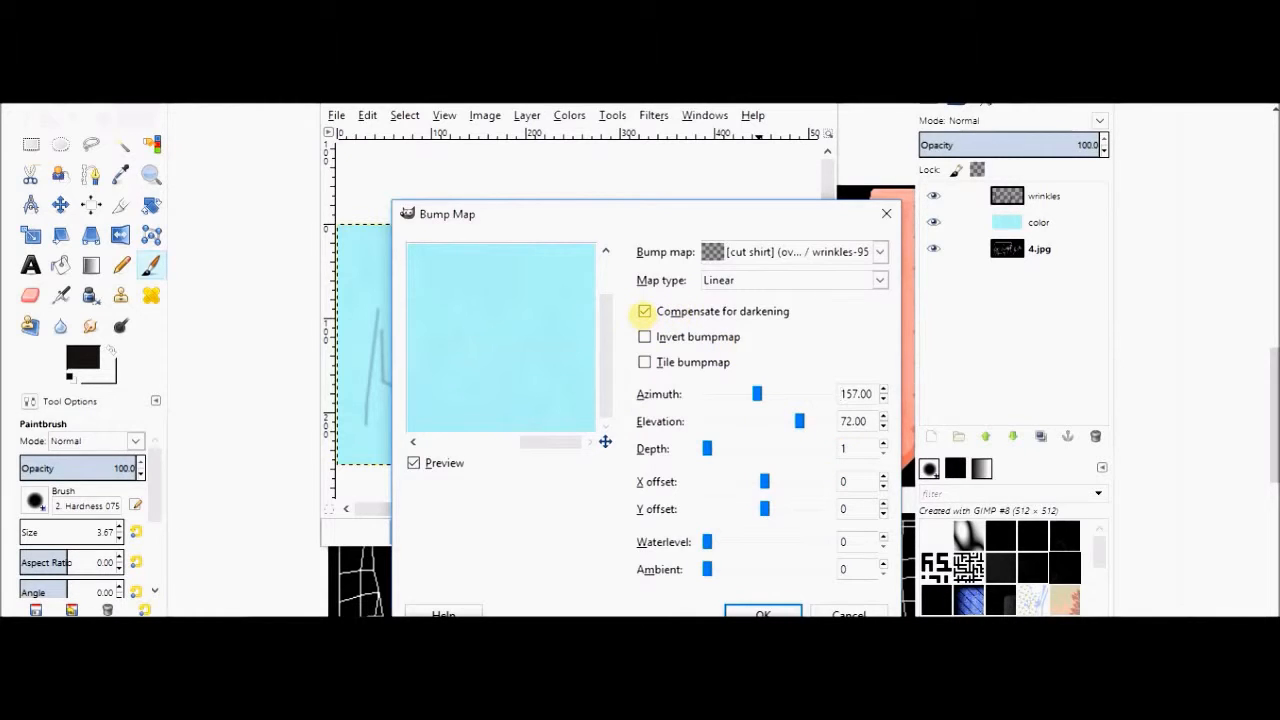
click(750, 608)
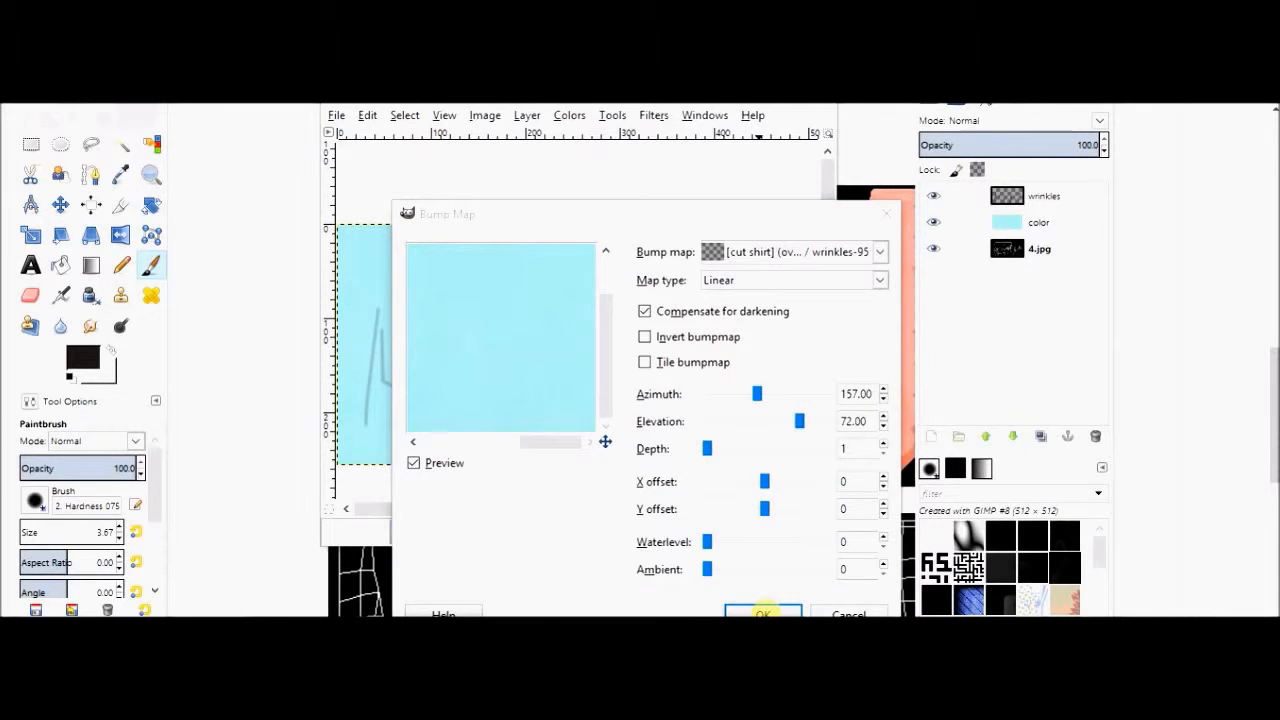
drag(713, 212, 707, 150)
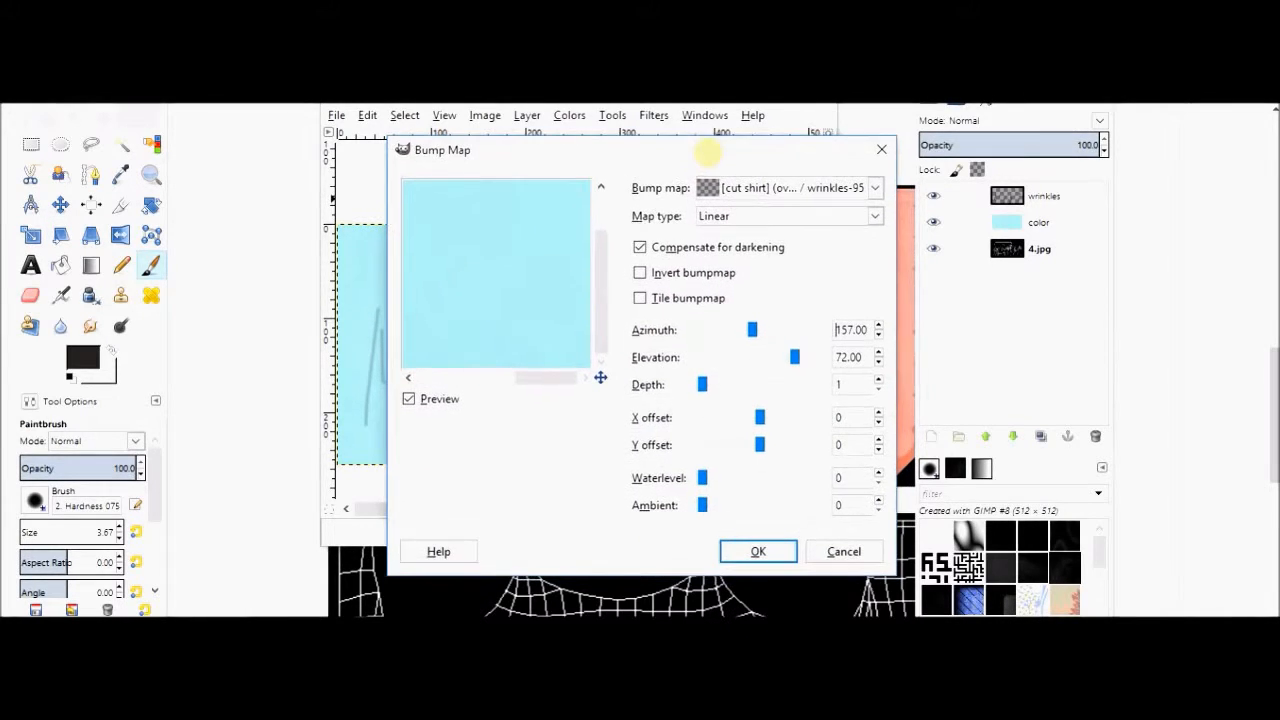
click(760, 552)
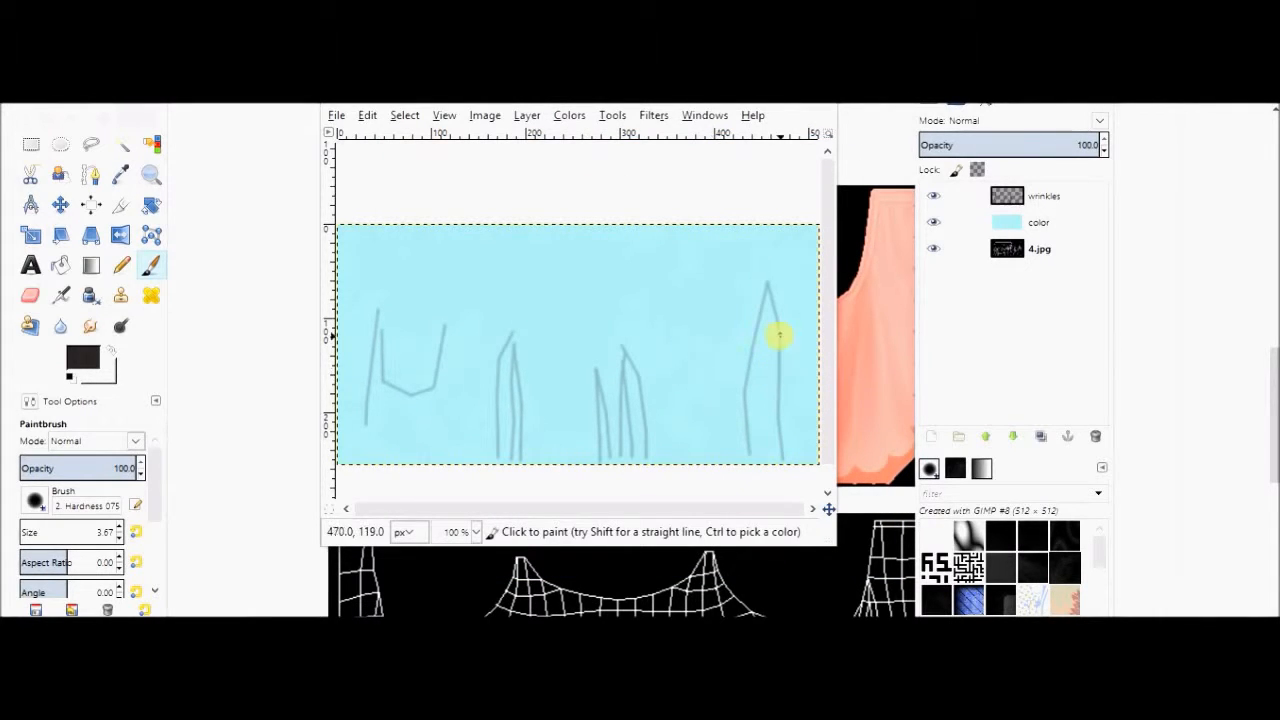
Hide the wrinkles layer and overwrite 4.jpg with the plain cyan texture at JPEG quality 90.
drag(826, 351, 826, 397)
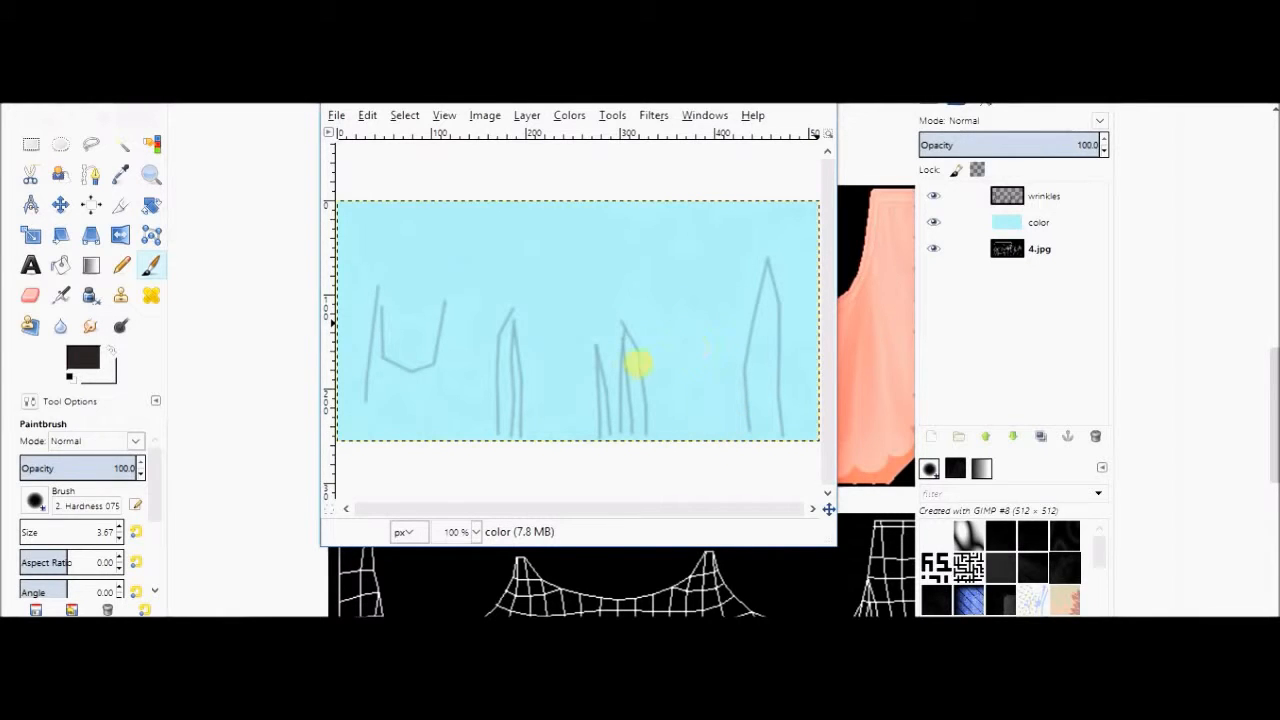
click(150, 175)
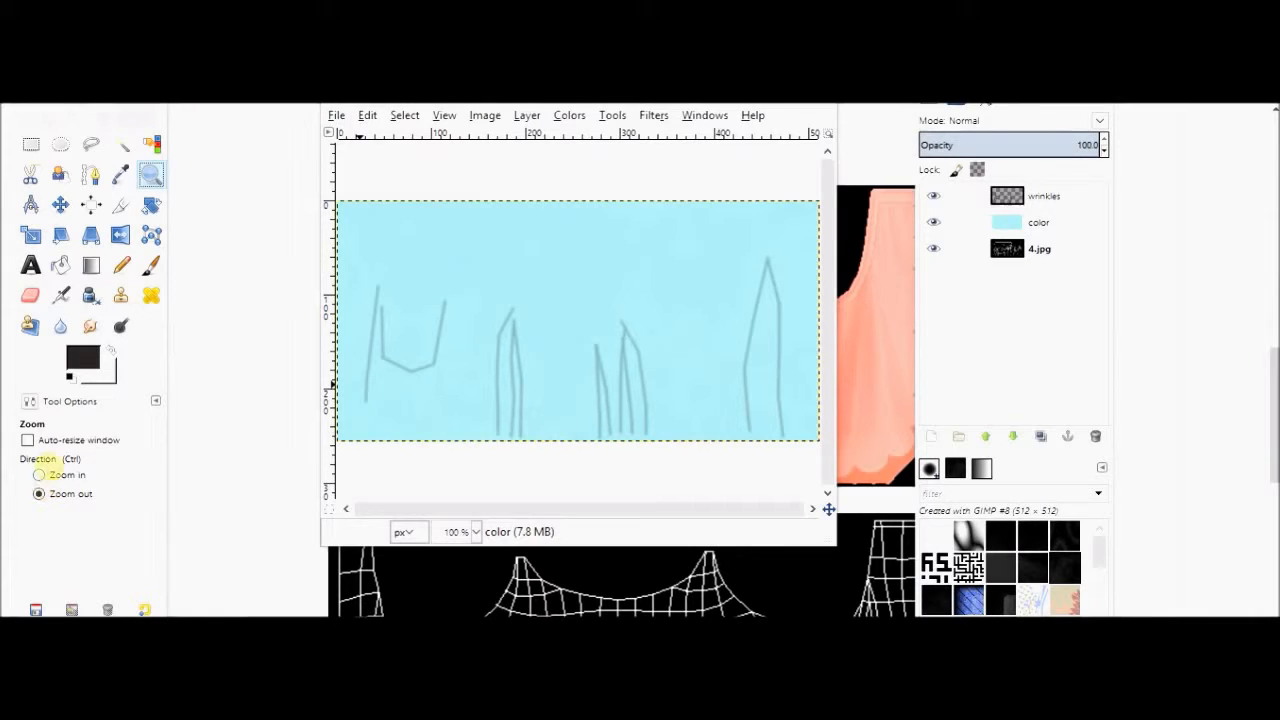
click(38, 474)
click(418, 429)
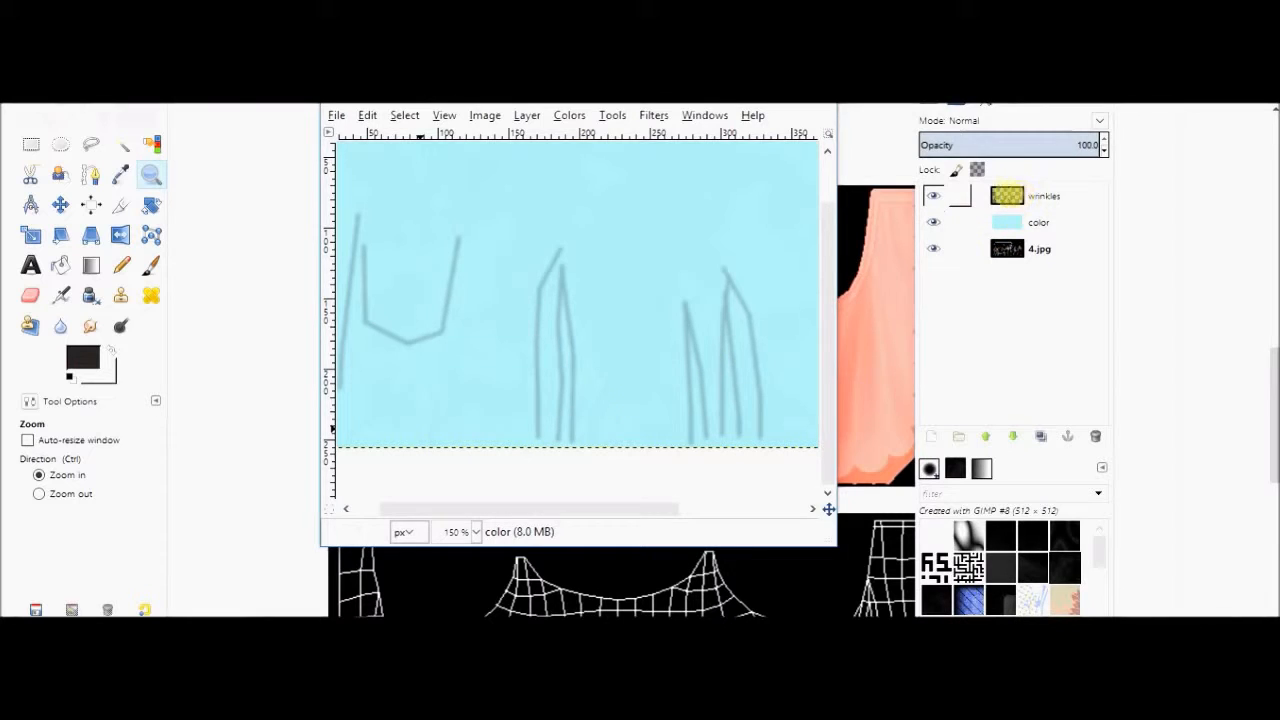
click(933, 196)
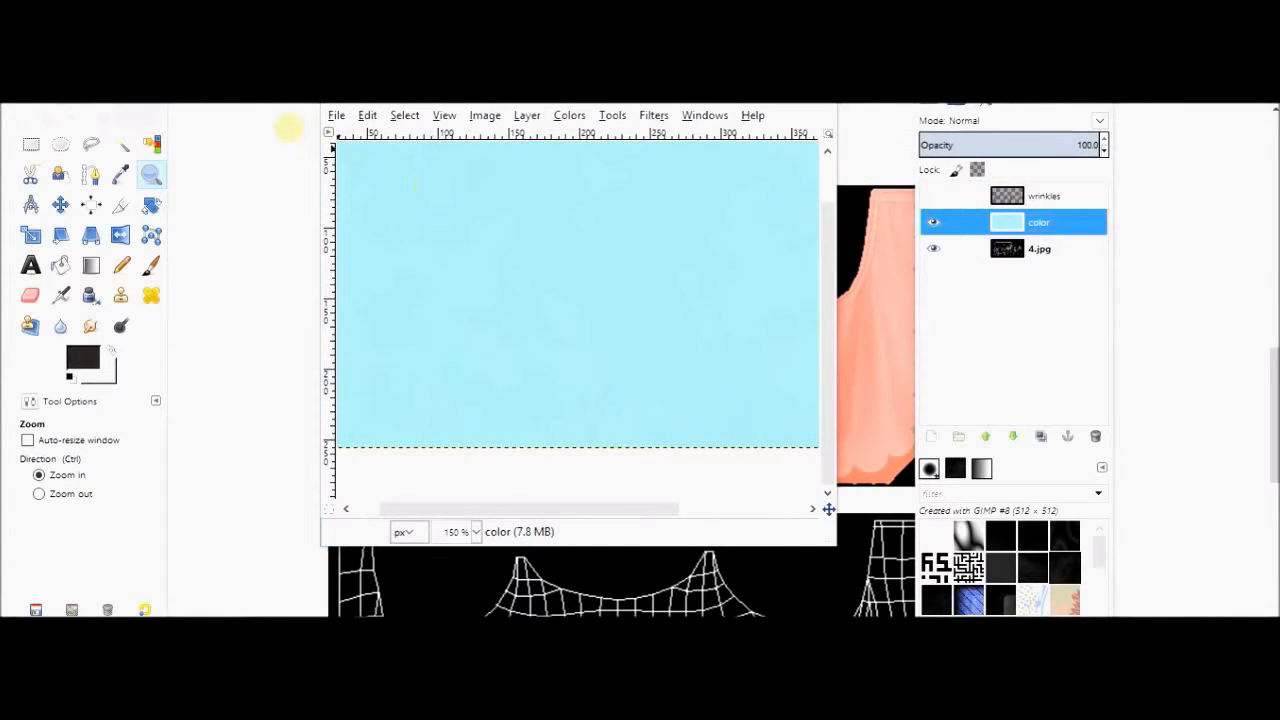
click(336, 115)
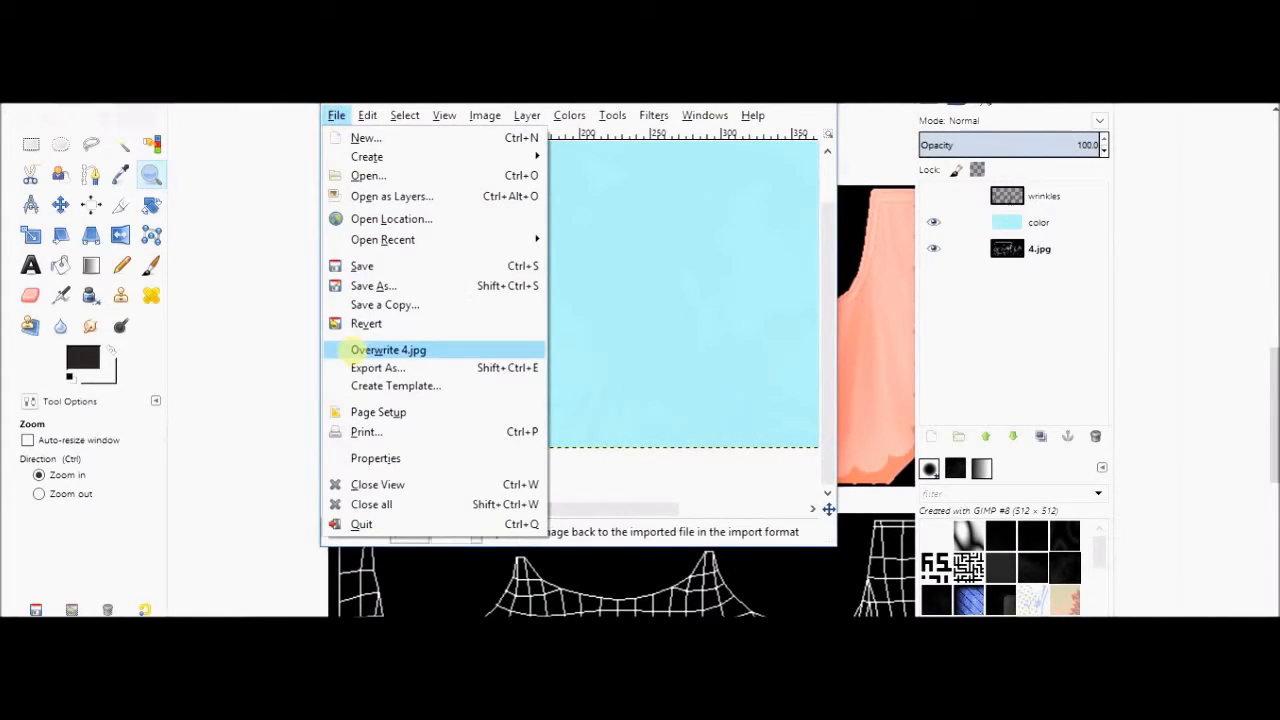
click(352, 351)
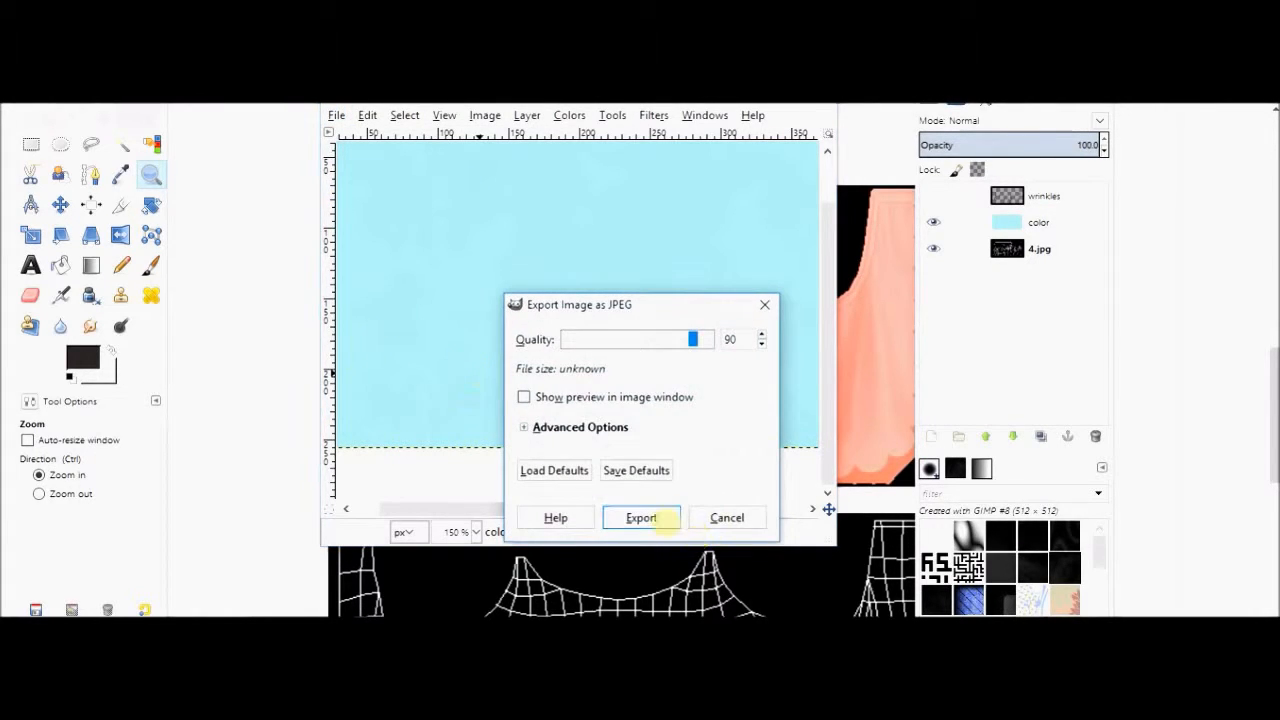
click(641, 518)
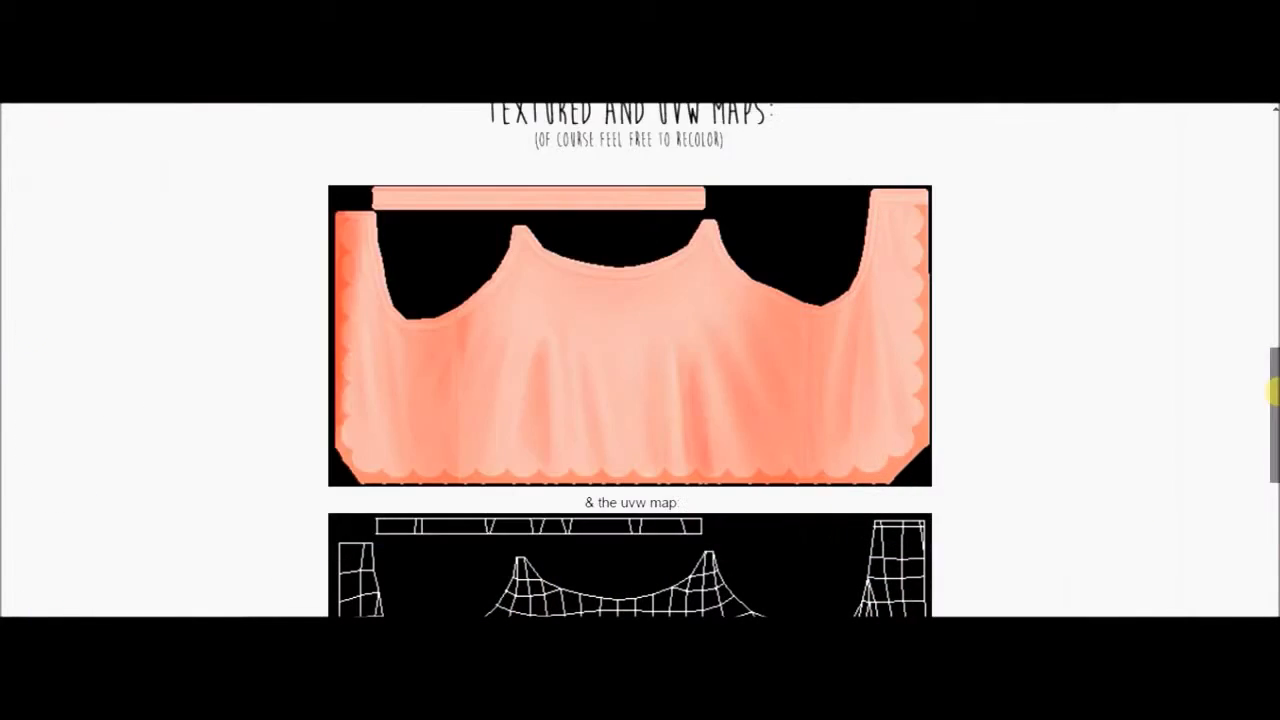
On the top's IMVU product page in the browser, derive from the product and allow the external IMVU application to launch.
drag(1273, 393, 1273, 540)
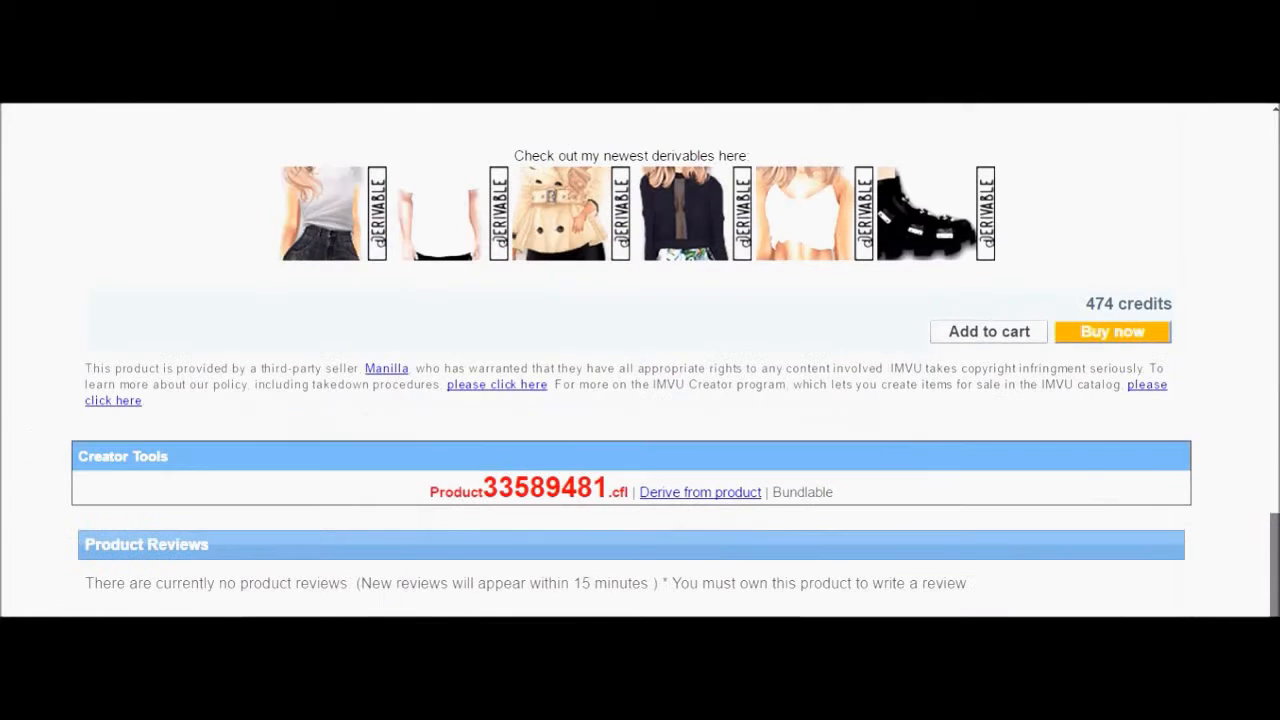
click(663, 492)
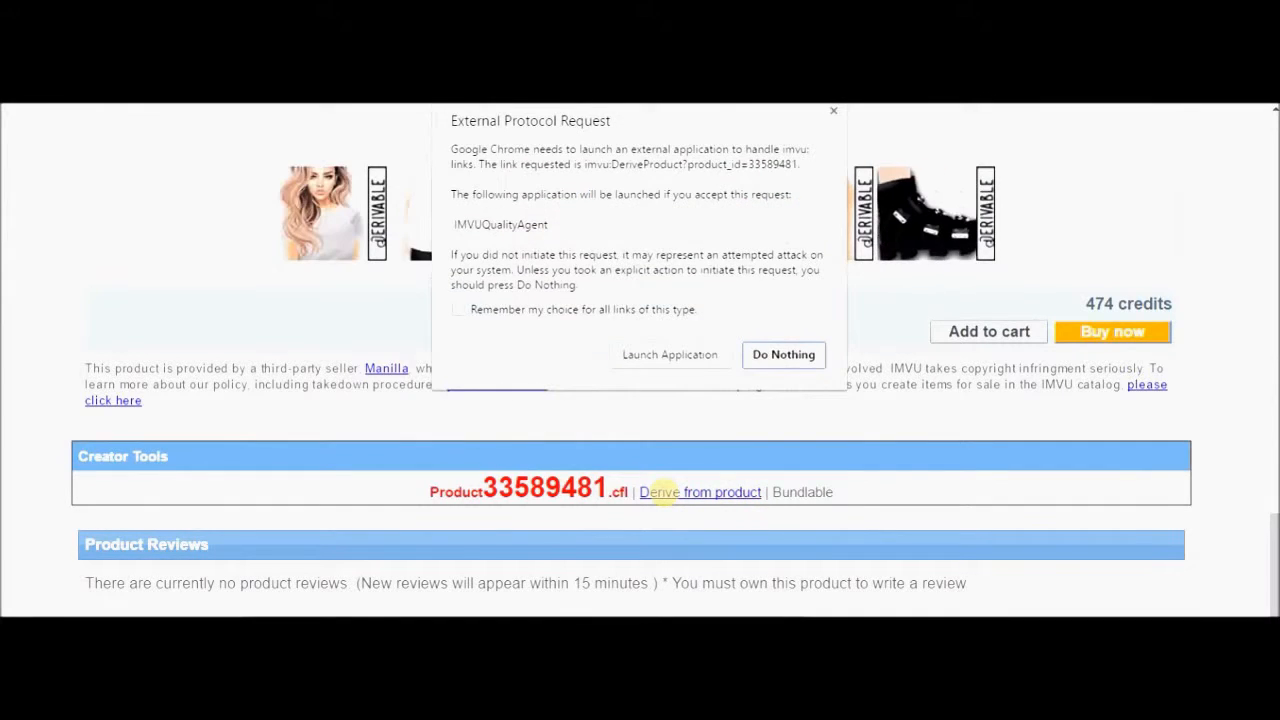
click(670, 354)
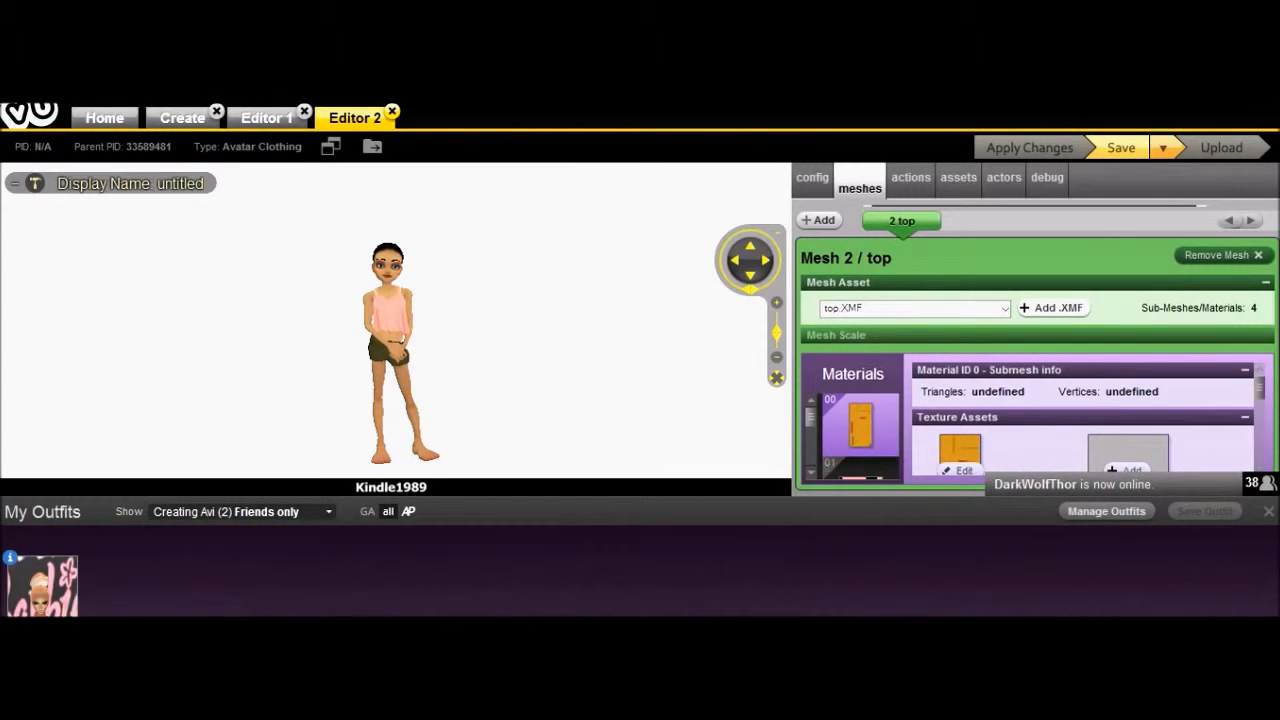
Dress the avatar in the saved outfit and close the outfits list to enlarge the preview.
click(42, 587)
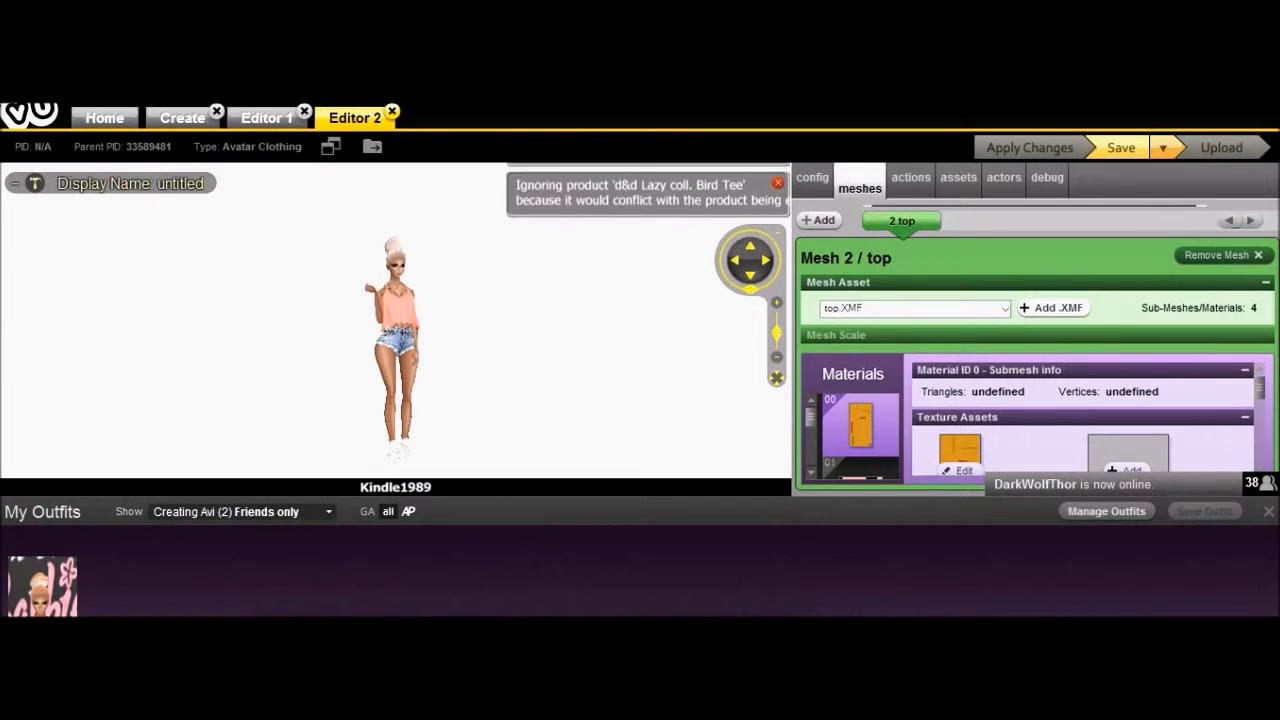
click(1268, 511)
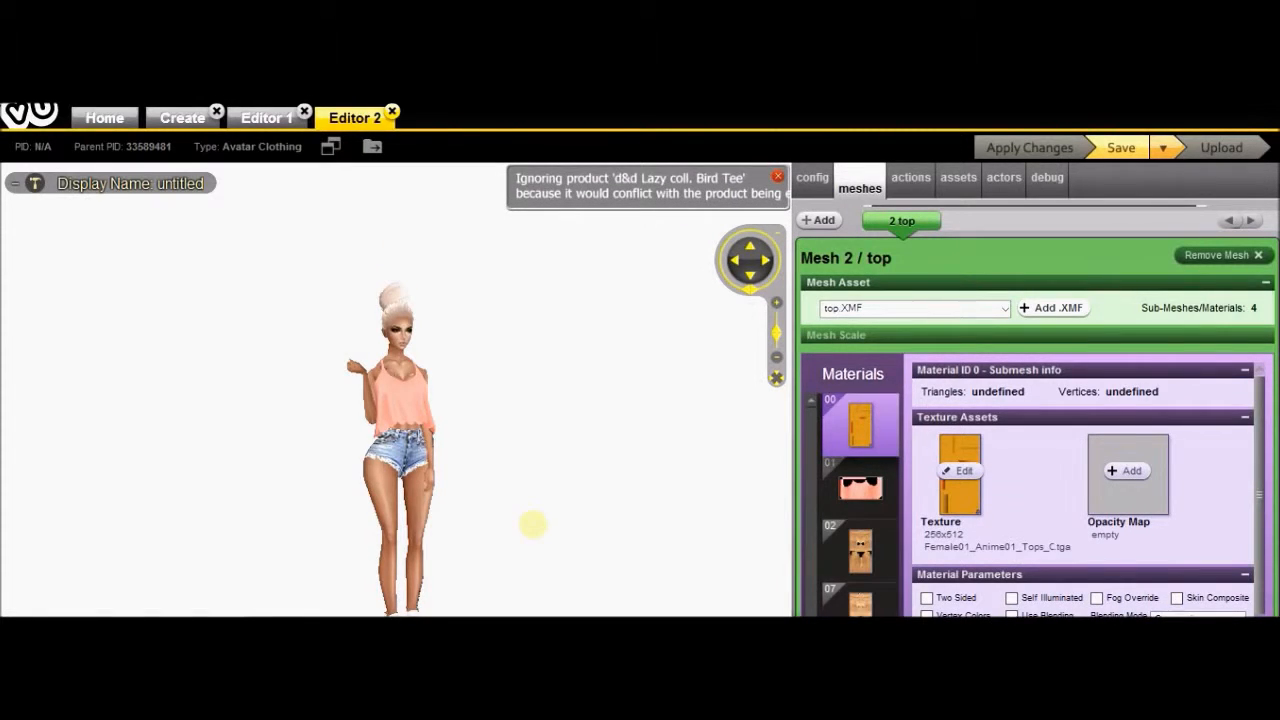
scroll(533, 524, up, 3)
scroll(496, 498, up, 3)
scroll(497, 495, down, 3)
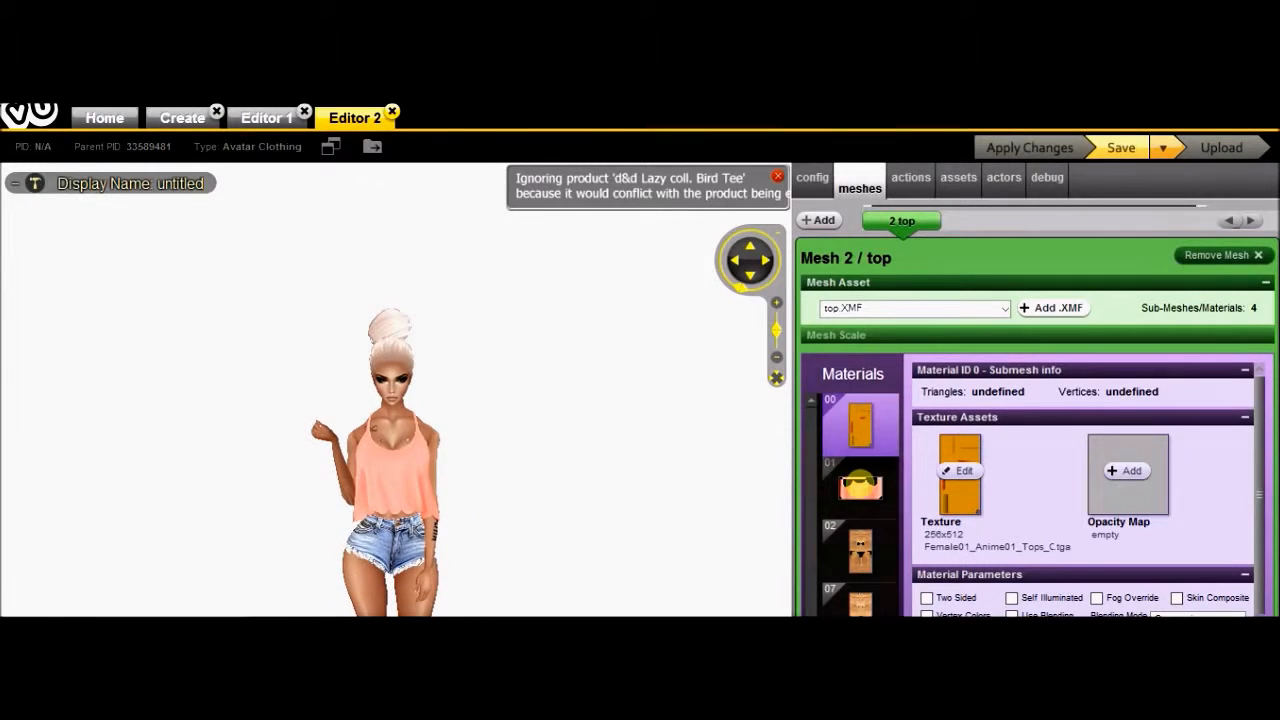
Replace the texture of material 01 on the top mesh with image 4 from the Imvu Maps folder.
click(860, 485)
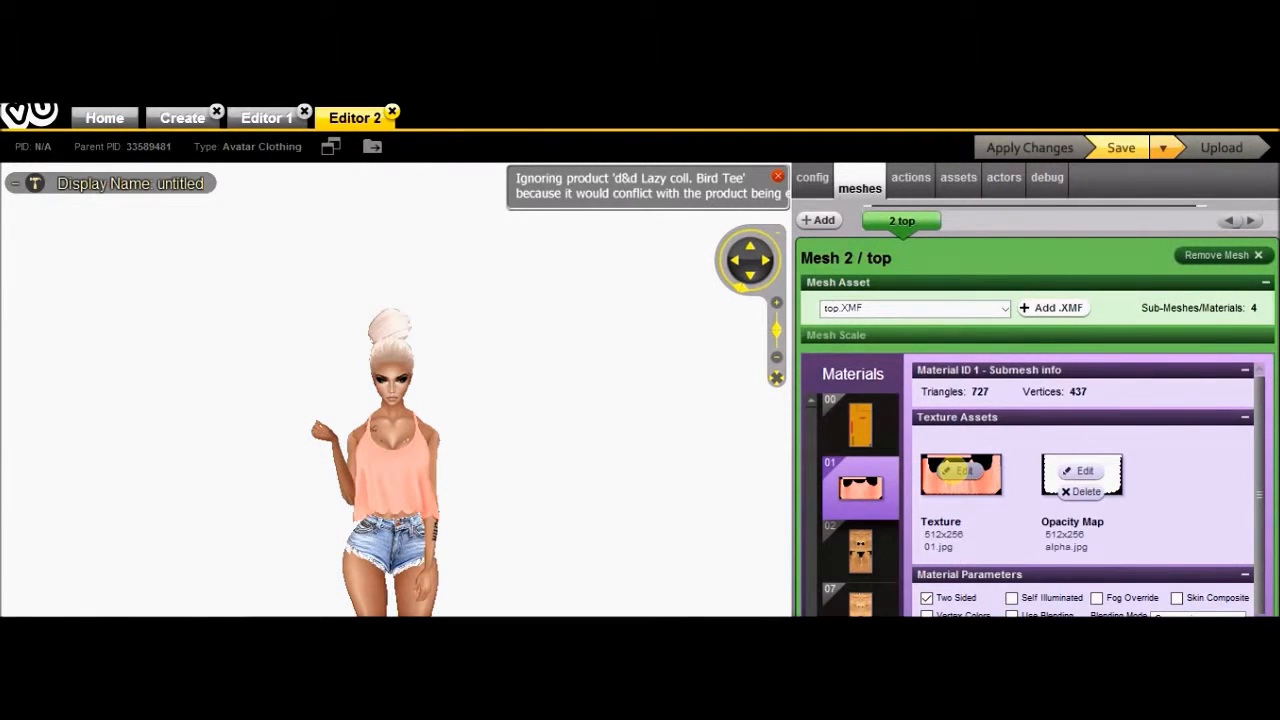
click(958, 470)
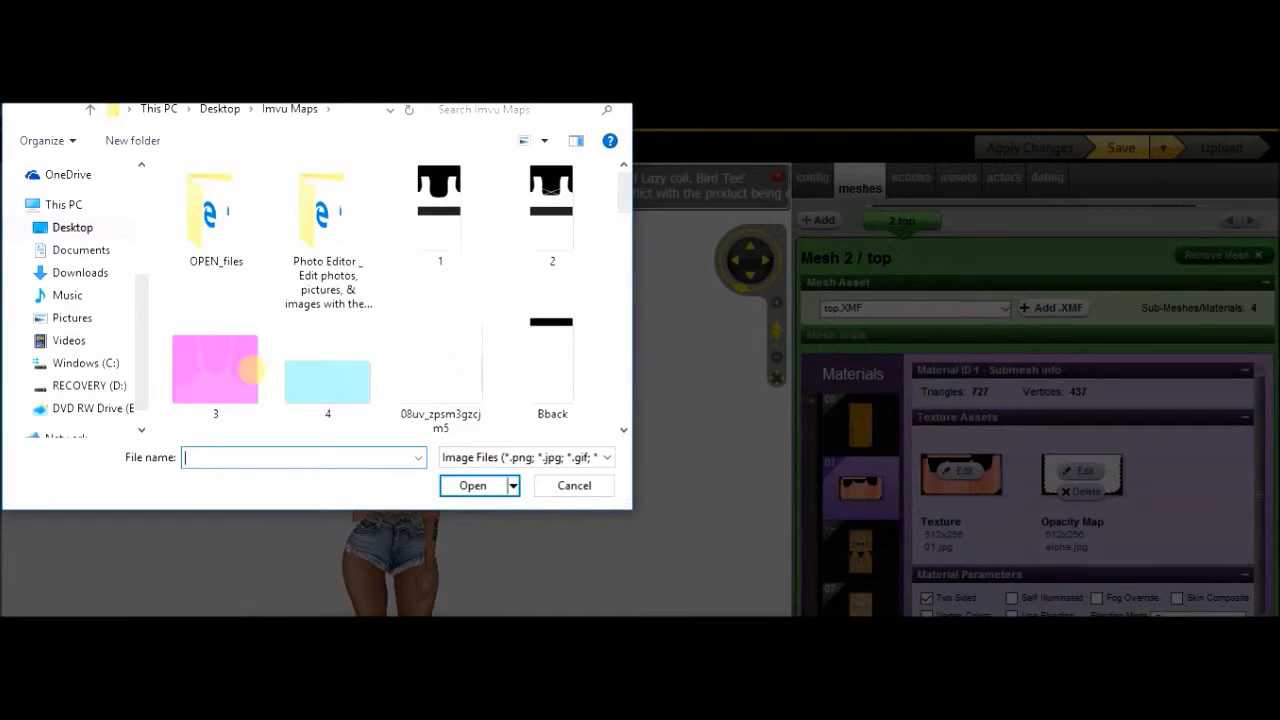
click(330, 380)
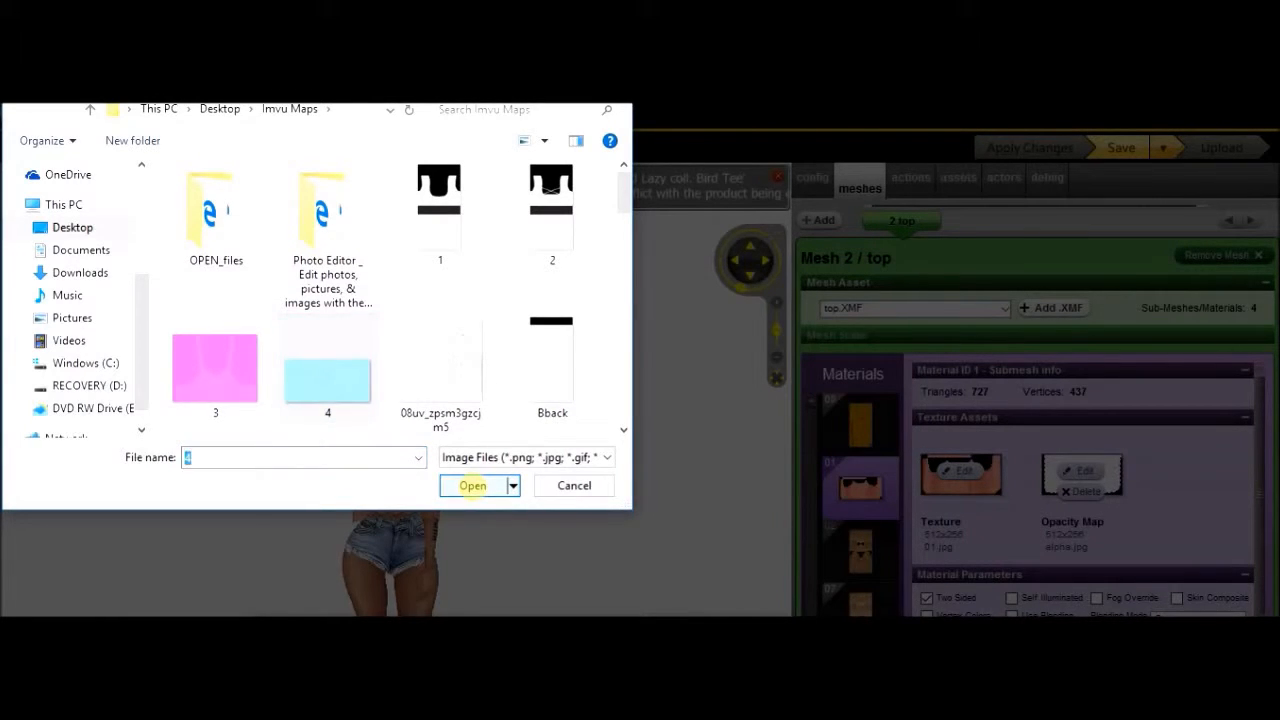
click(473, 485)
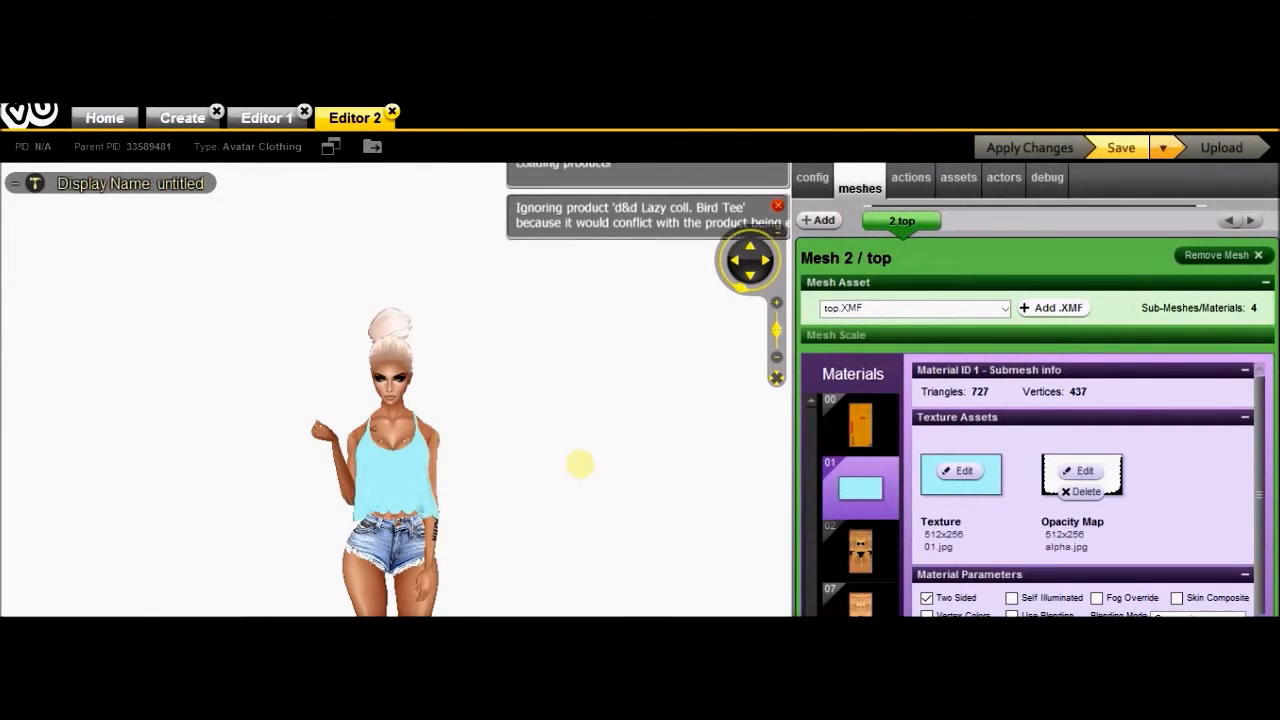
Examine the retextured top on the avatar from the front and side at several distances, and dismiss the product conflict notice.
scroll(573, 420, up, 4)
drag(571, 403, 443, 403)
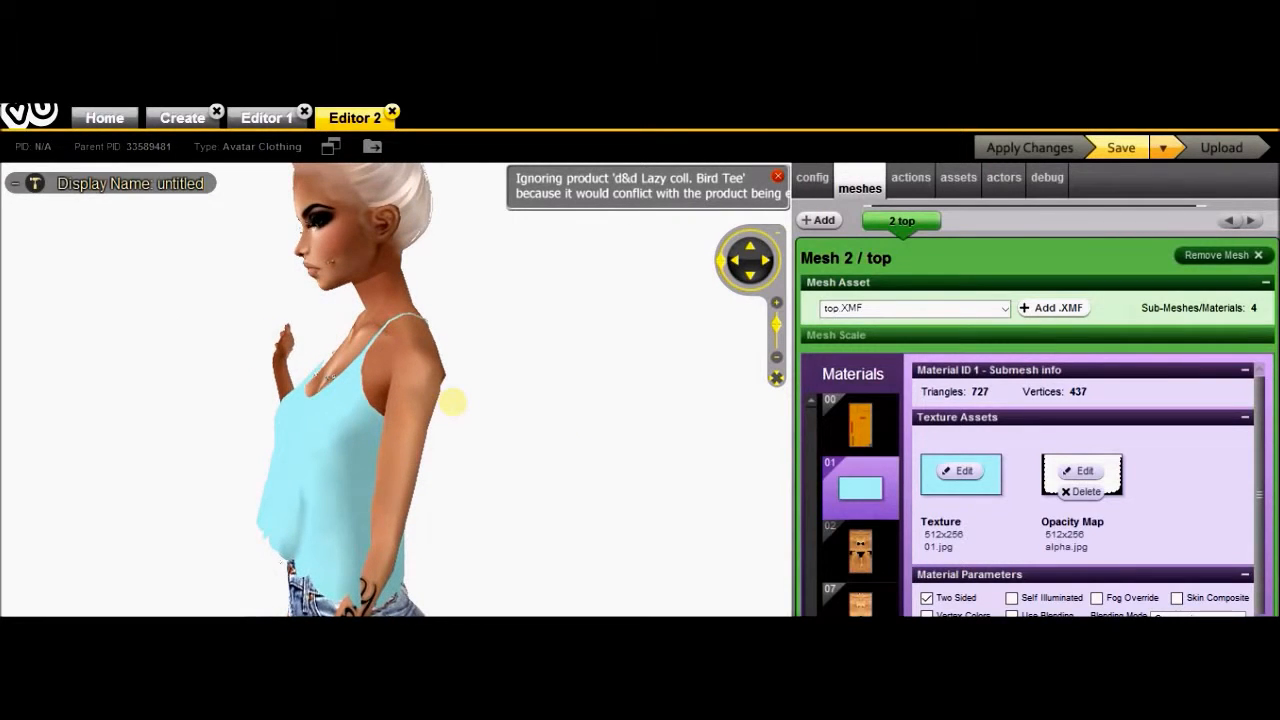
scroll(451, 403, up, 1)
scroll(527, 411, down, 2)
mouse_move(527, 411)
mouse_down()
mouse_move(614, 423)
mouse_move(697, 403)
mouse_move(514, 391)
mouse_up()
scroll(698, 403, up, 2)
scroll(574, 428, down, 3)
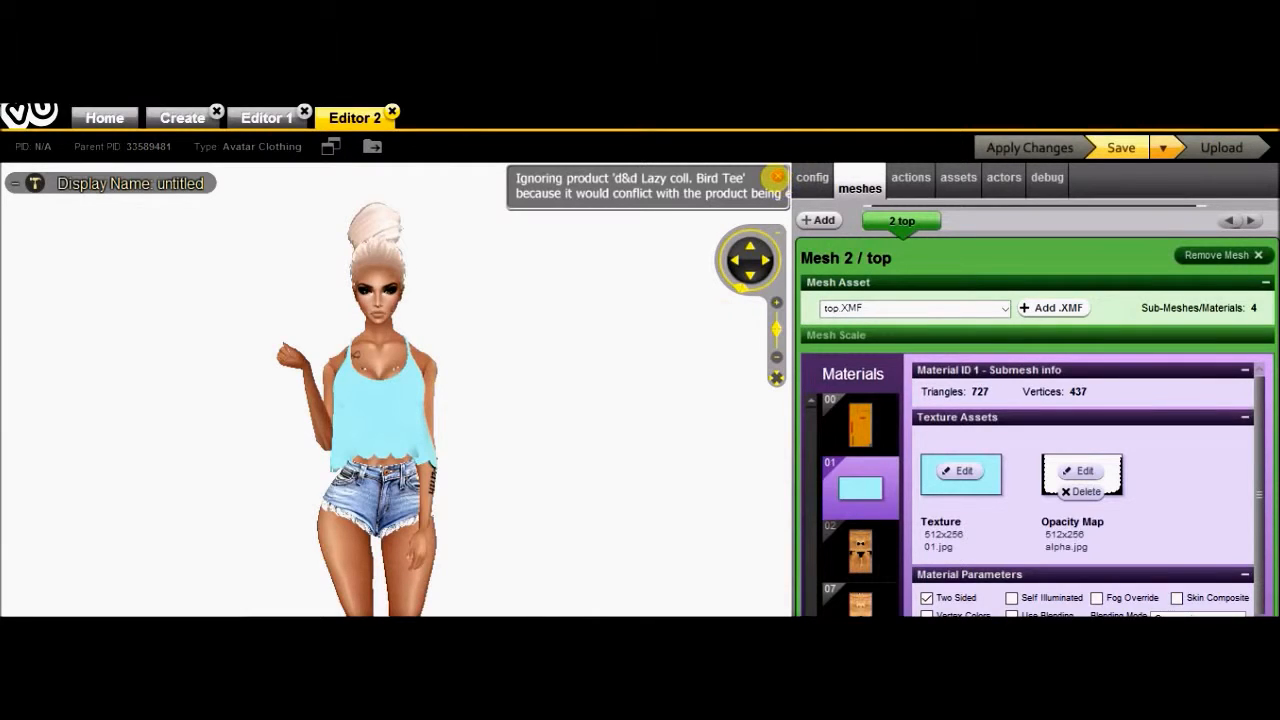
click(777, 176)
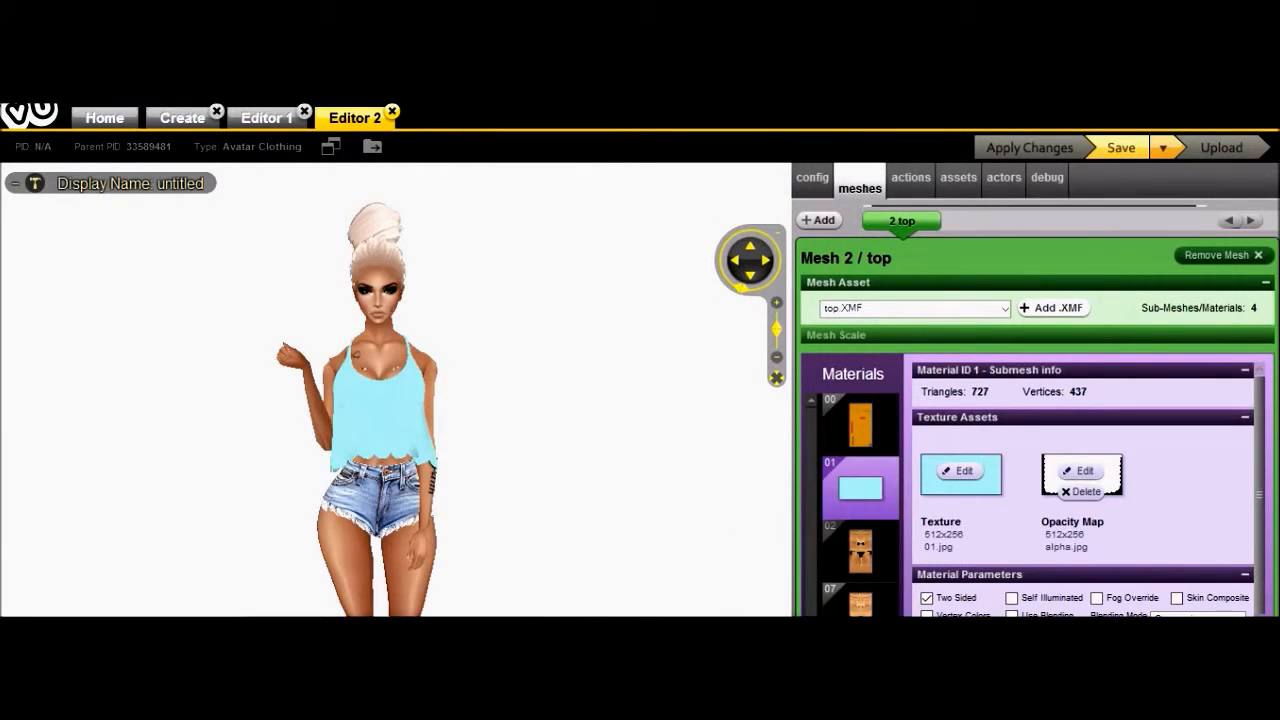
scroll(604, 518, up, 3)
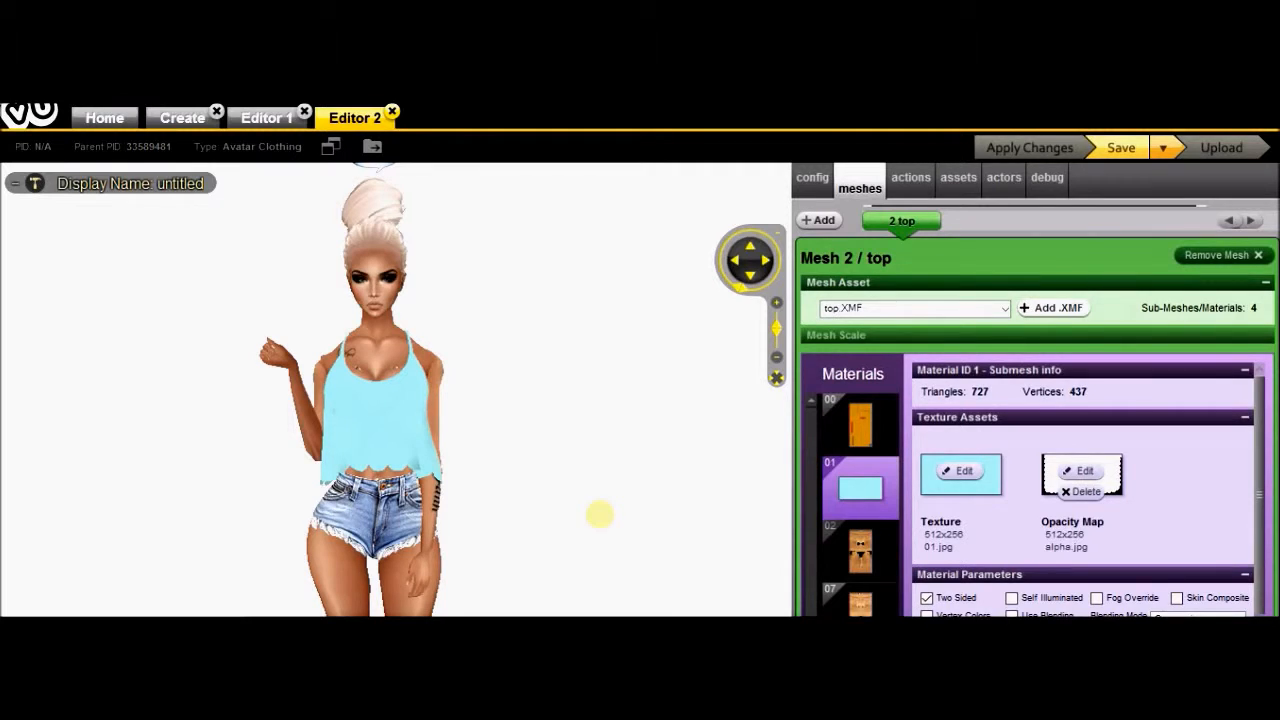
scroll(600, 515, down, 3)
scroll(600, 517, up, 1)
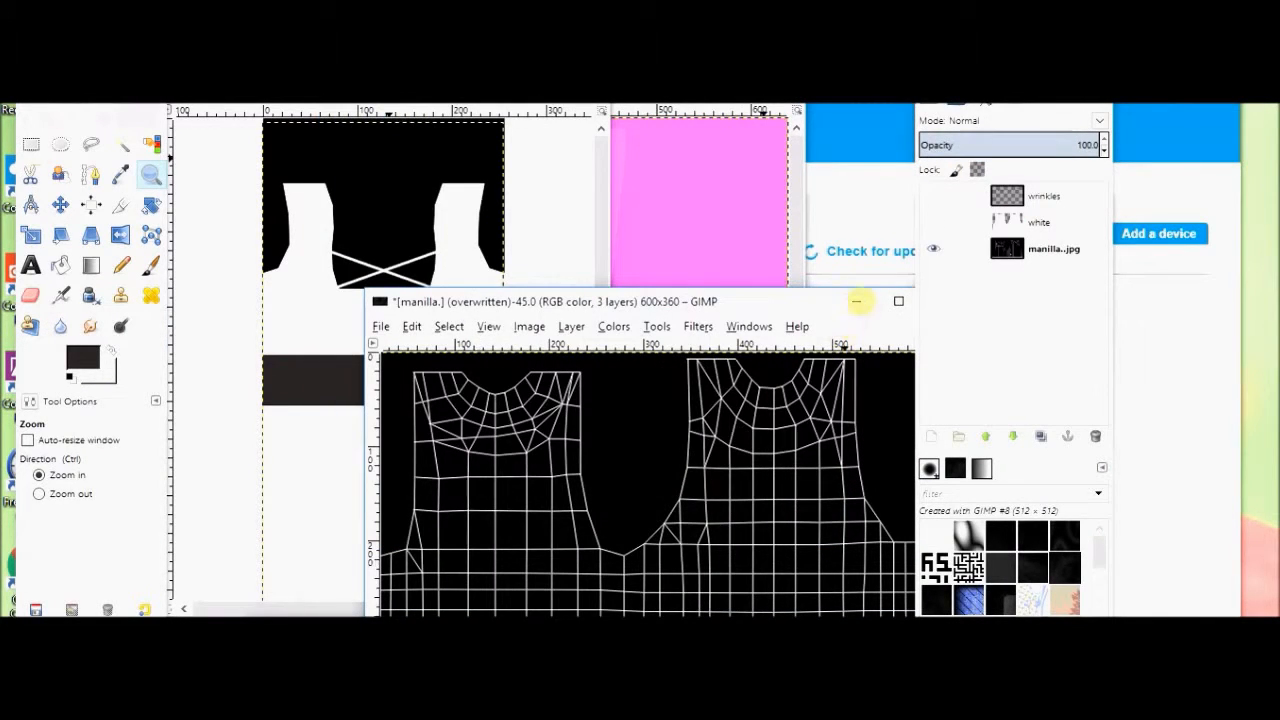
Clear the open manilla image and Desktop folder windows away and move the hiResNoBg11 picture beside hiResNoBg10 on the desktop.
click(857, 301)
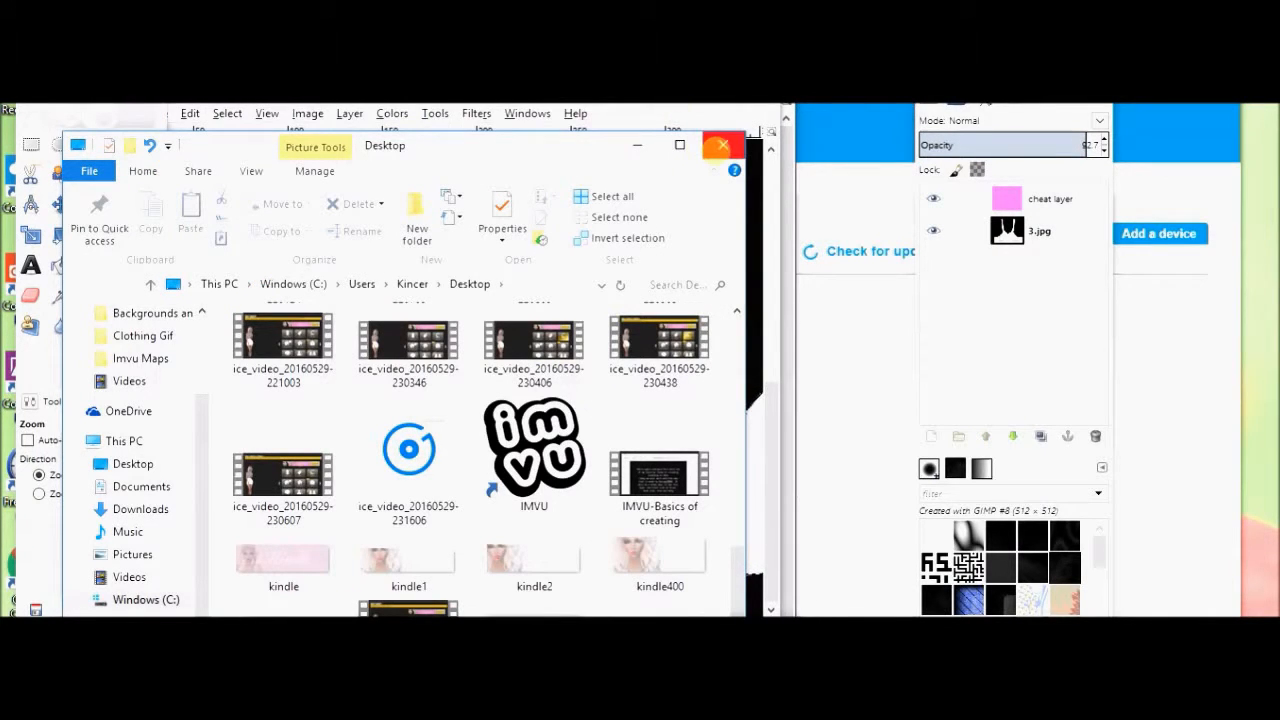
click(722, 145)
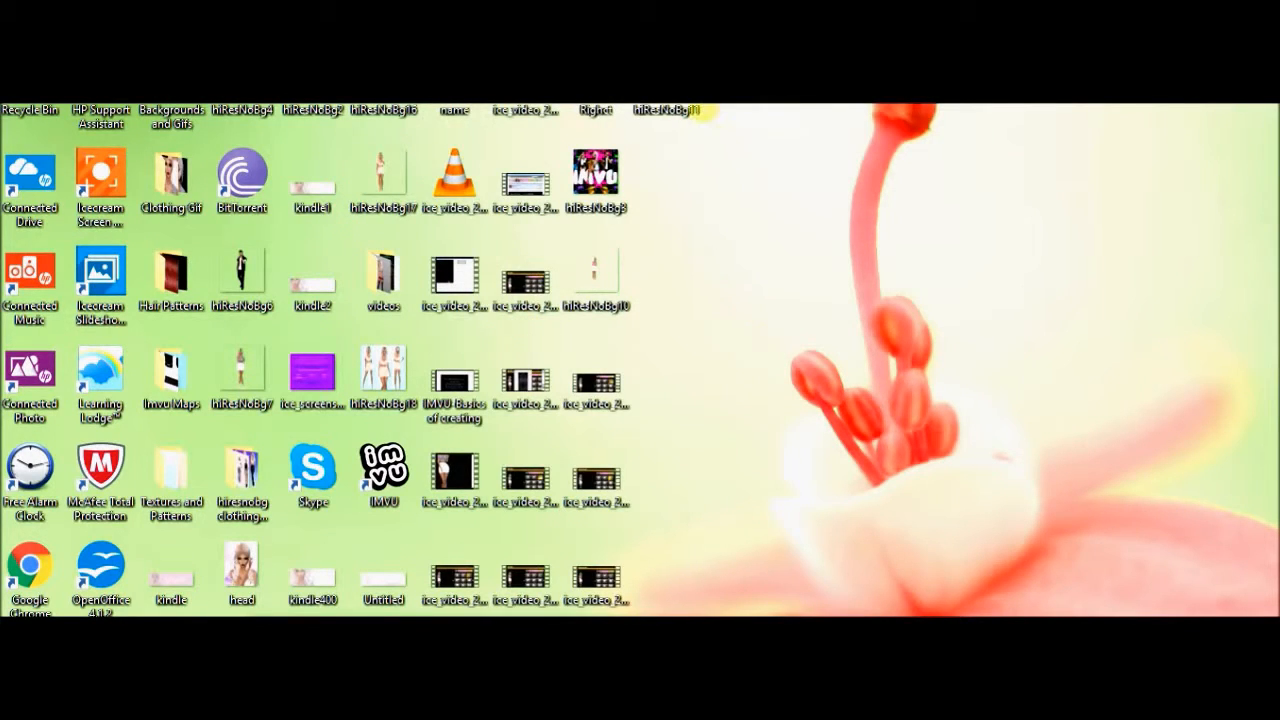
drag(668, 112, 663, 215)
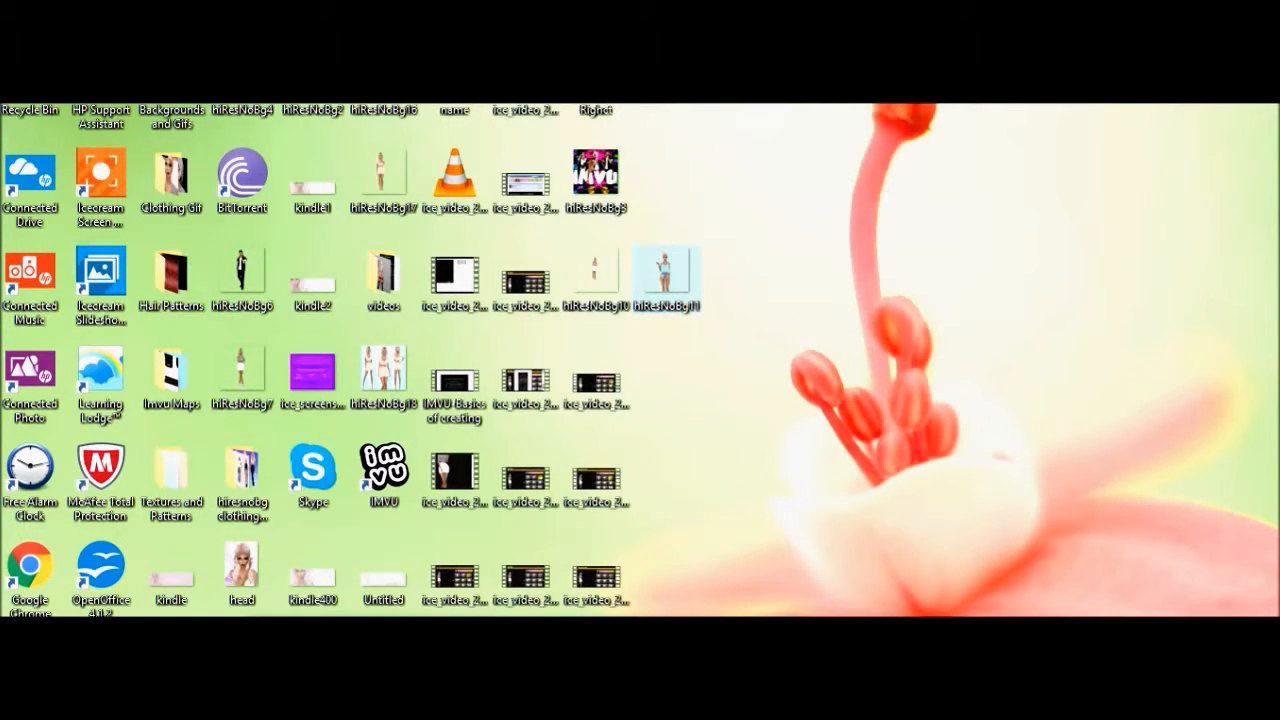
Switch to GIMP and open hiResNoBg11.png from the Desktop folder, placing its image window in clear view.
mouse_move(711, 702)
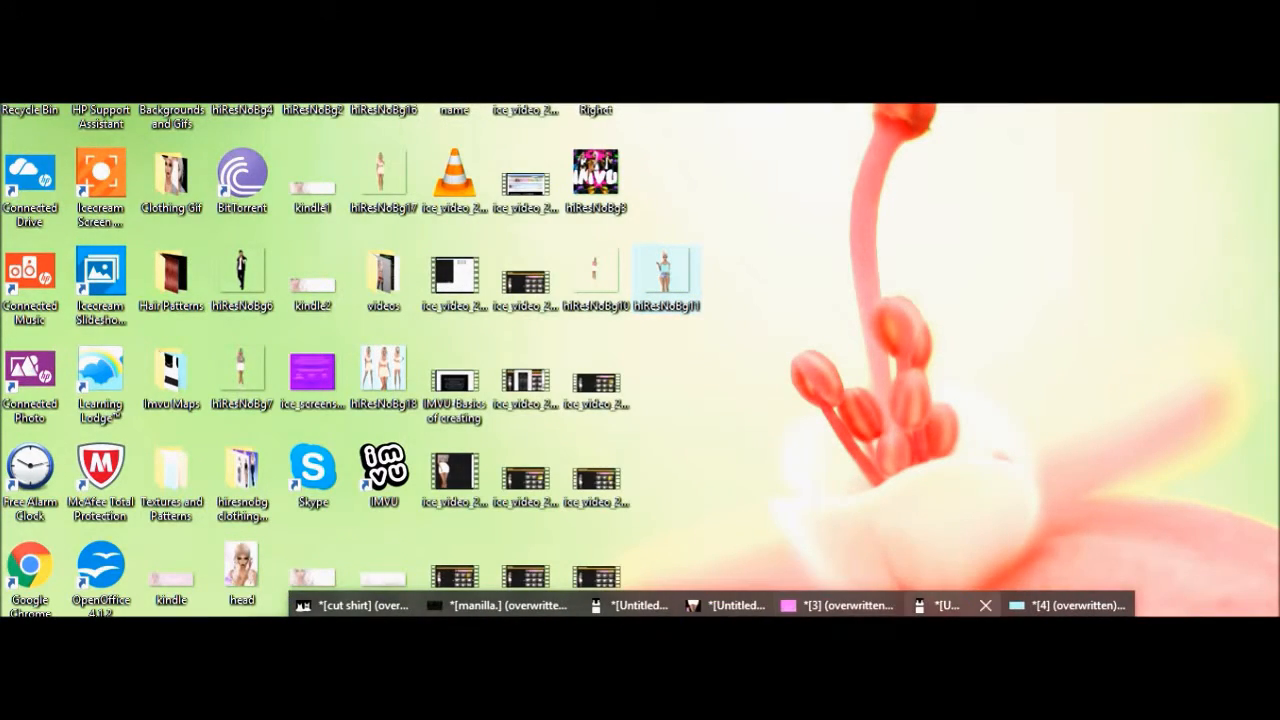
click(720, 608)
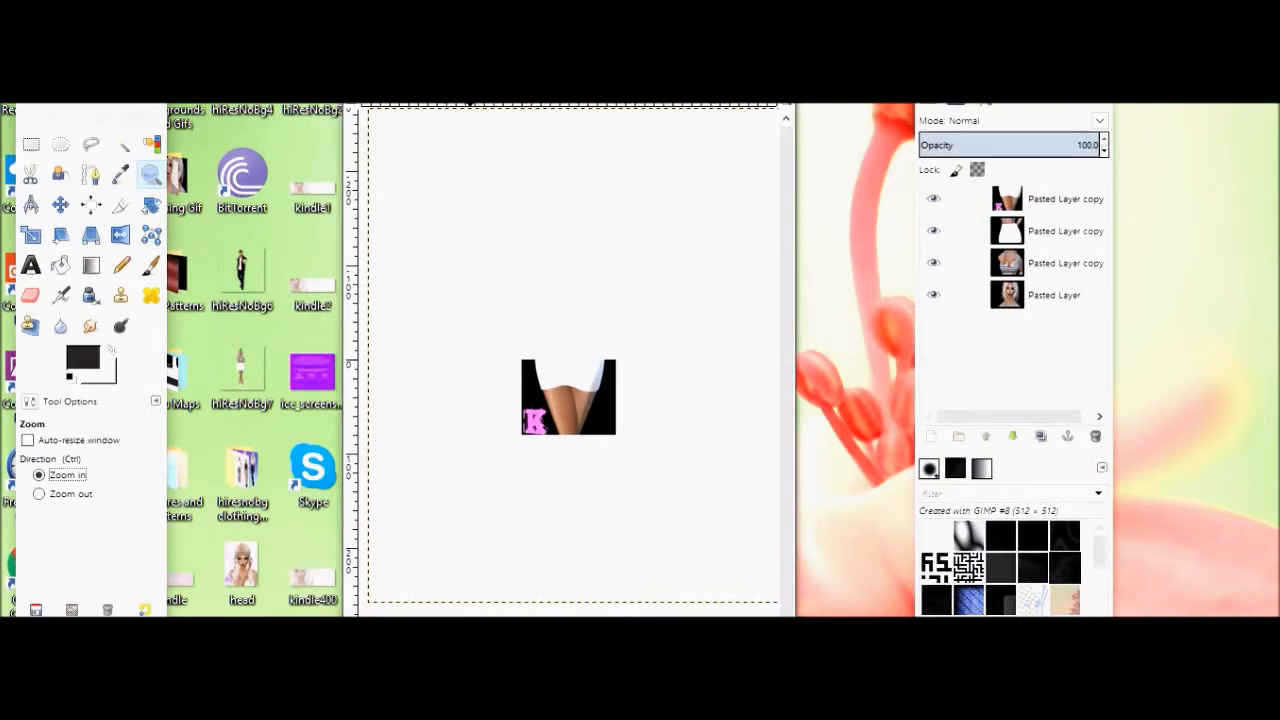
click(356, 86)
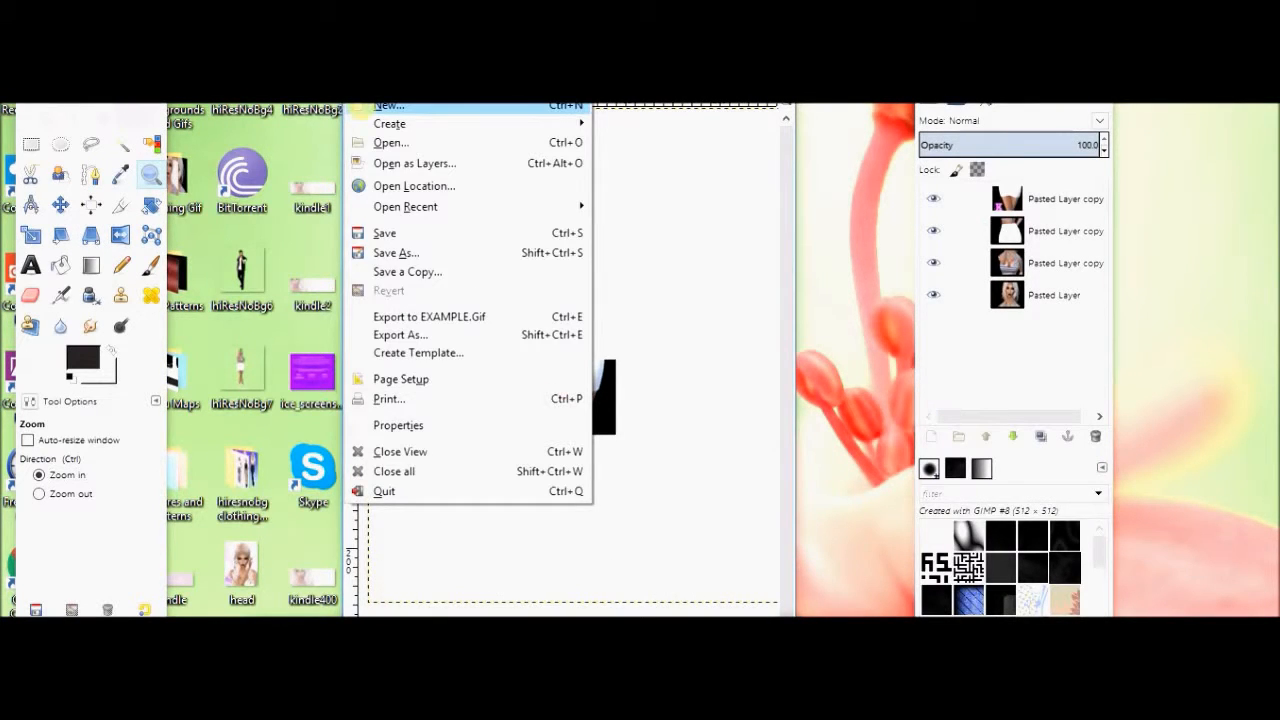
click(360, 143)
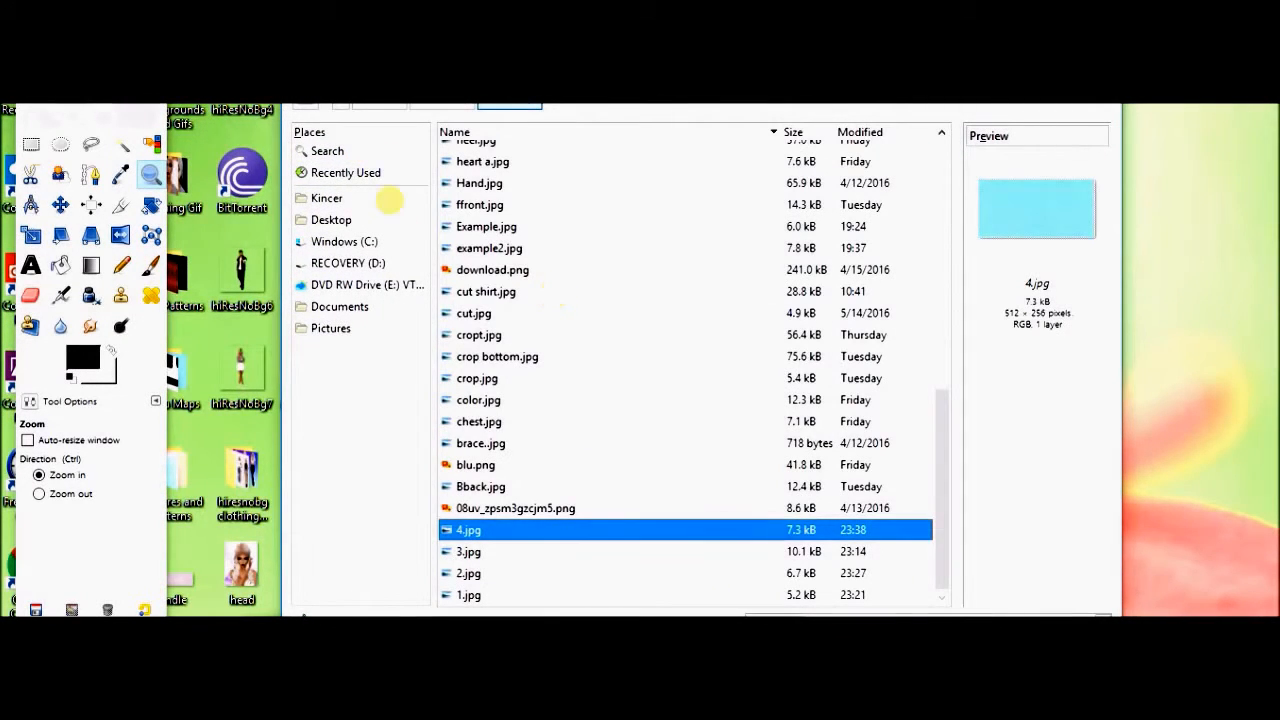
click(340, 221)
scroll(566, 215, down, 3)
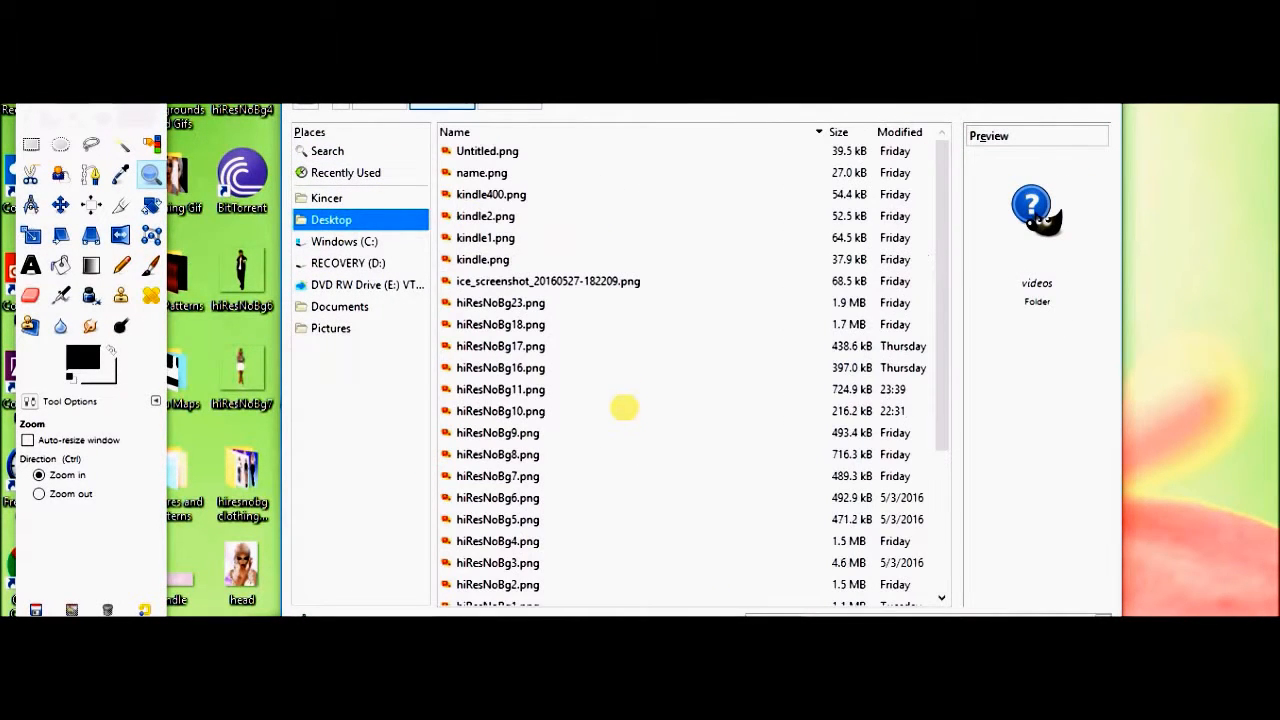
click(503, 389)
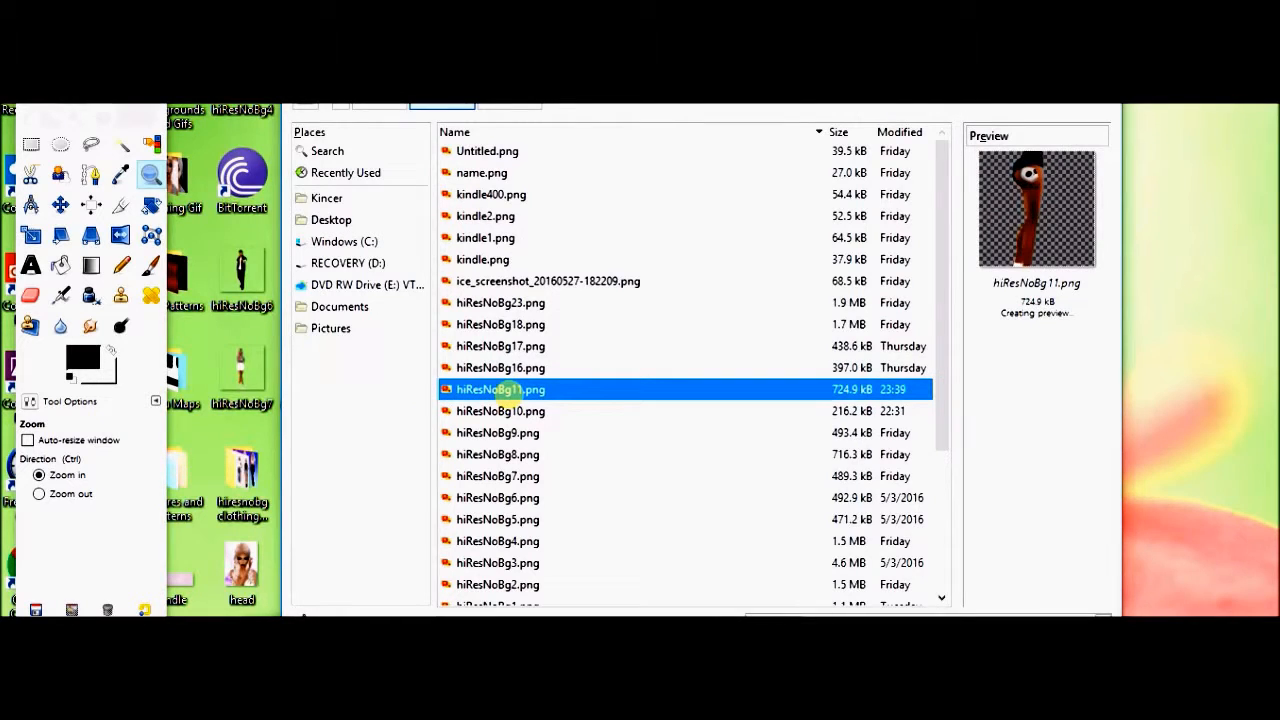
double_click(509, 392)
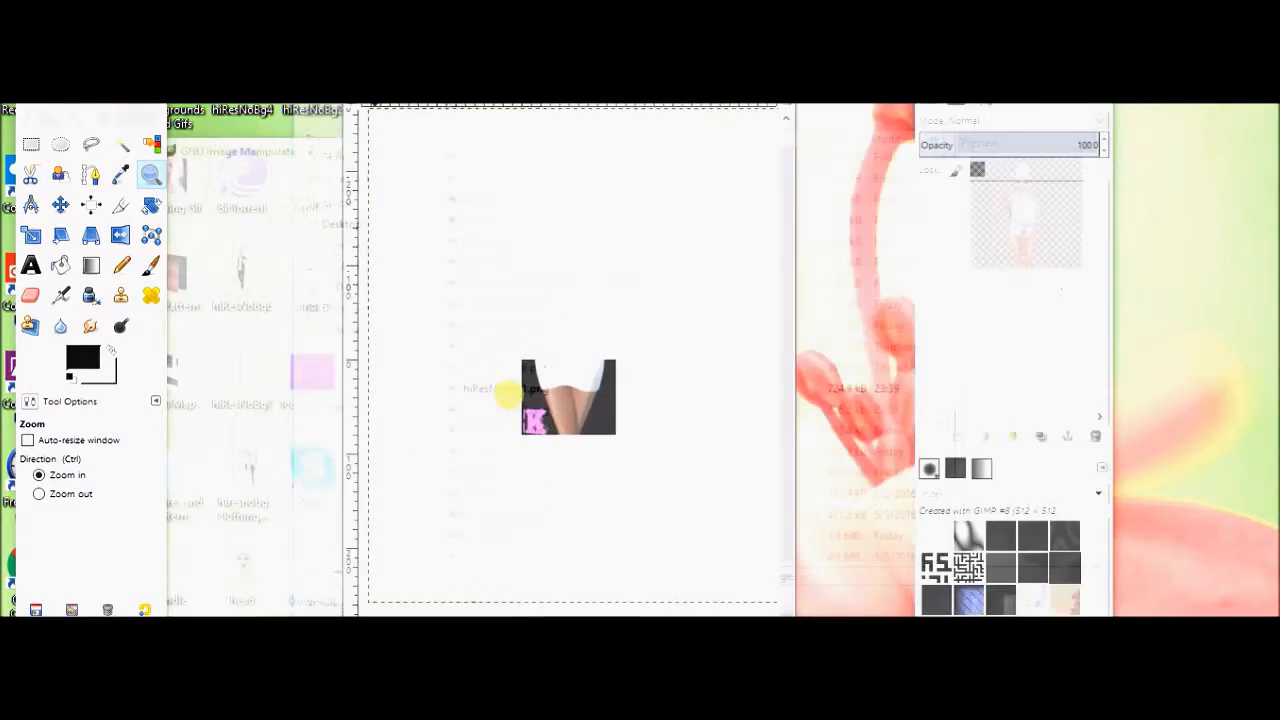
drag(271, 146, 358, 126)
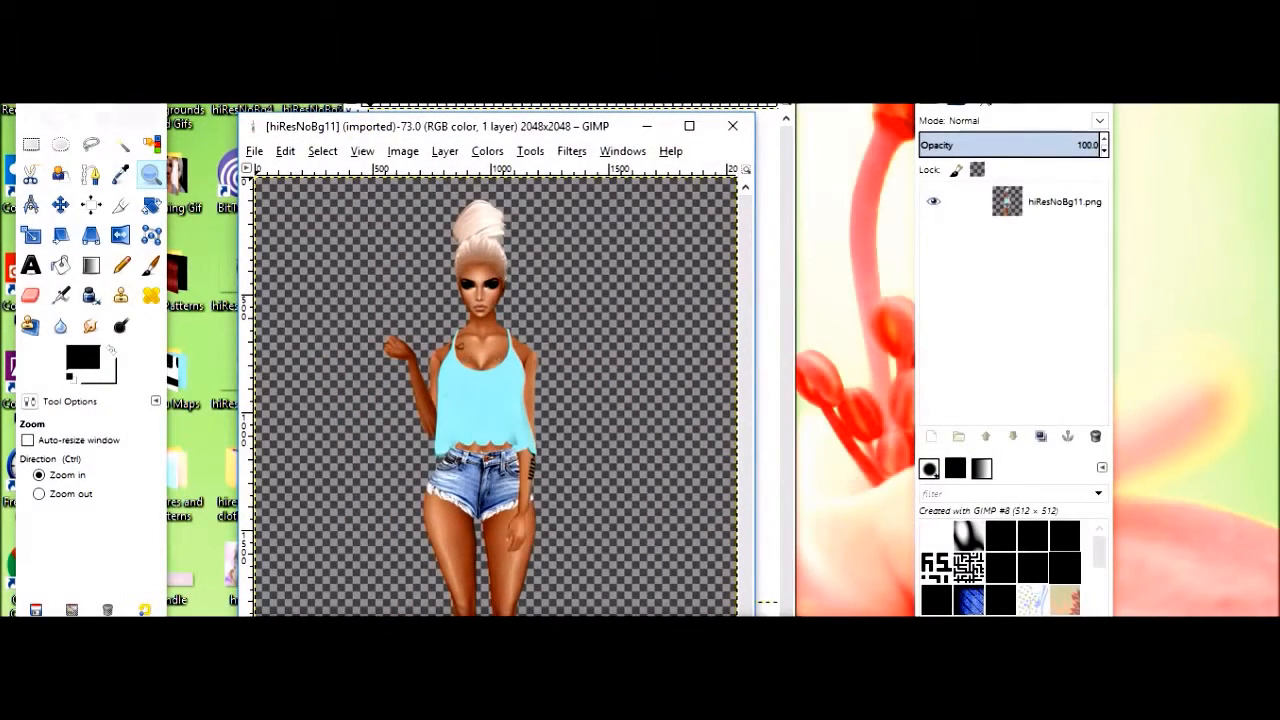
Set the foreground colour to pale greyish pink e1d4d4.
click(77, 354)
click(150, 400)
drag(148, 400, 138, 418)
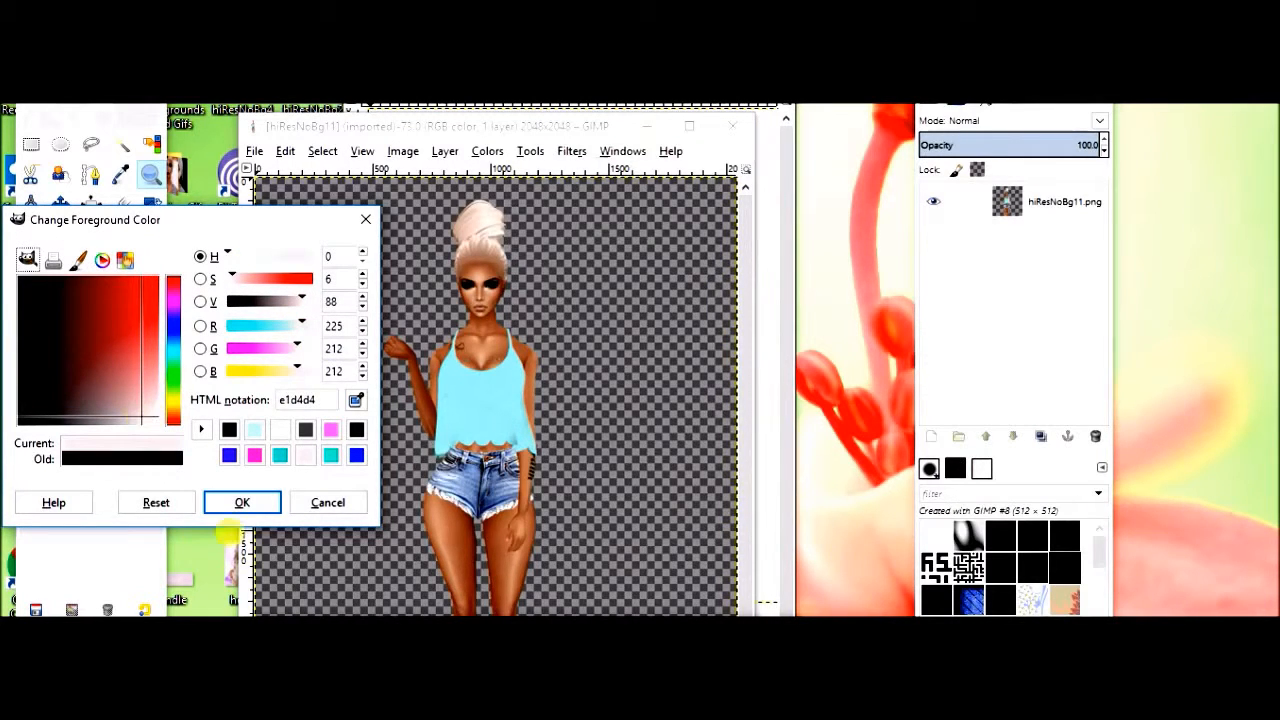
click(240, 504)
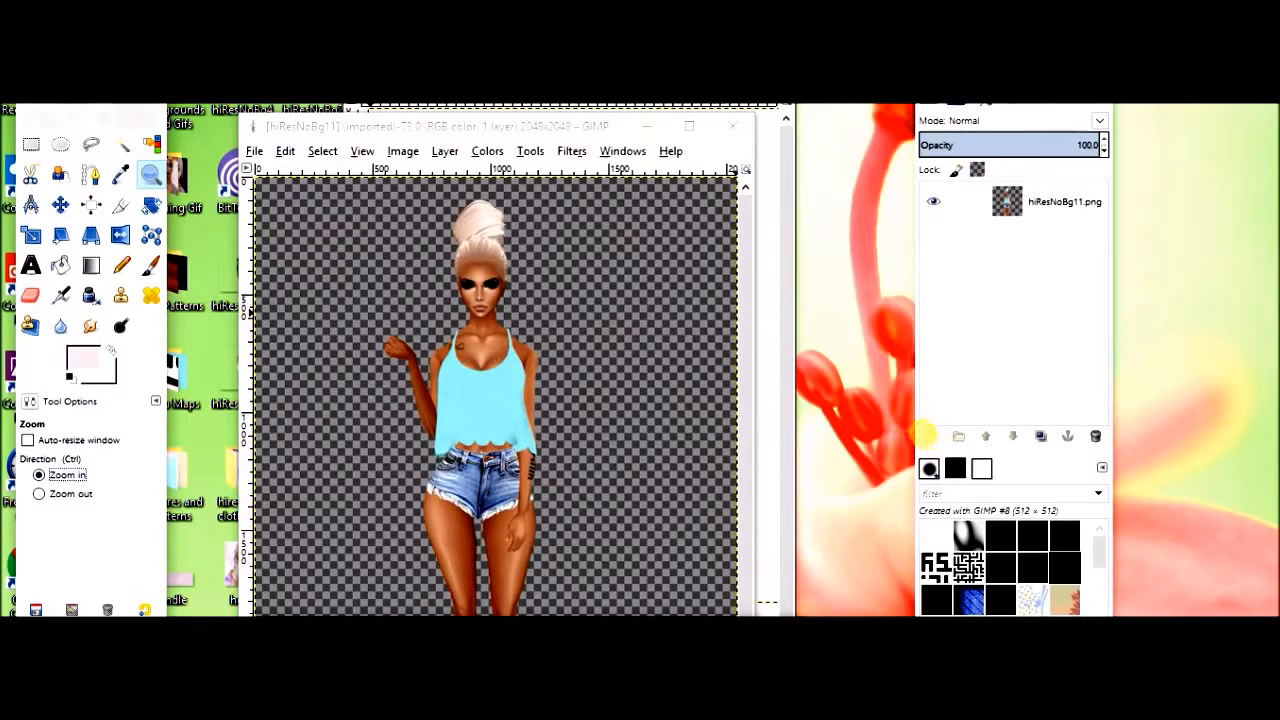
Add a 2048 x 2048 layer filled with the foreground colour behind the avatar and merge the avatar layer down onto it.
click(927, 436)
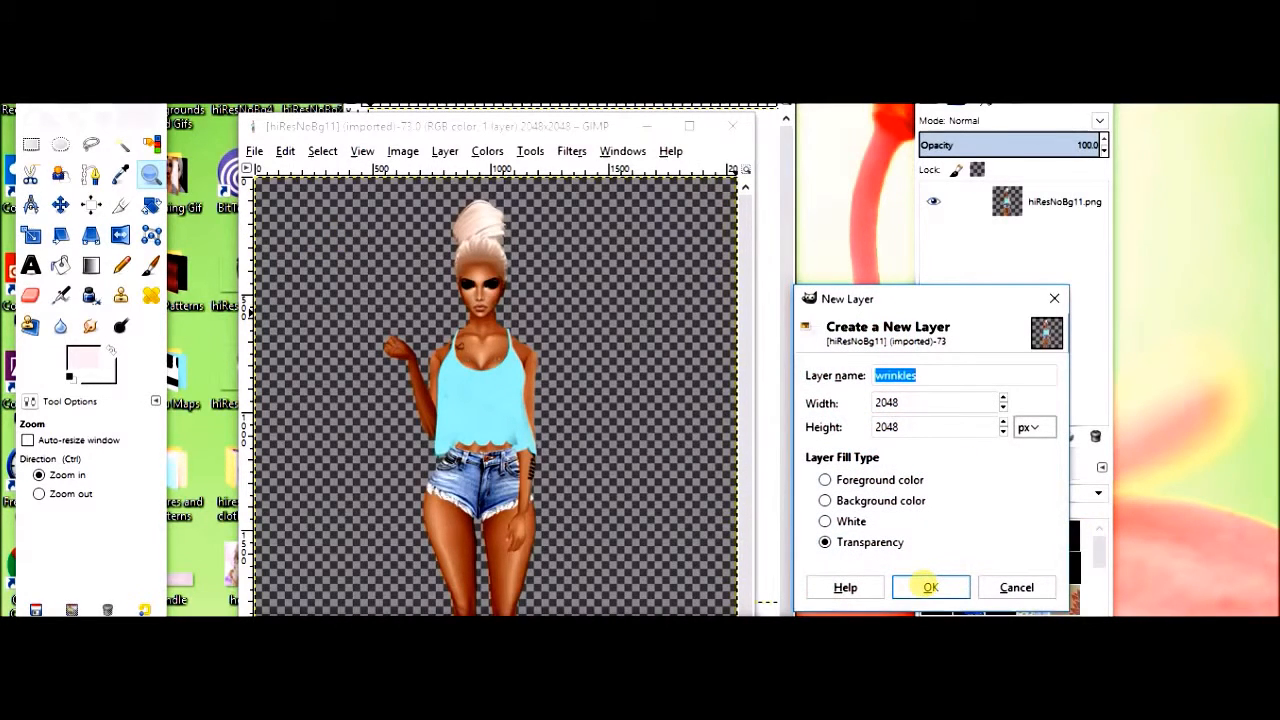
click(930, 587)
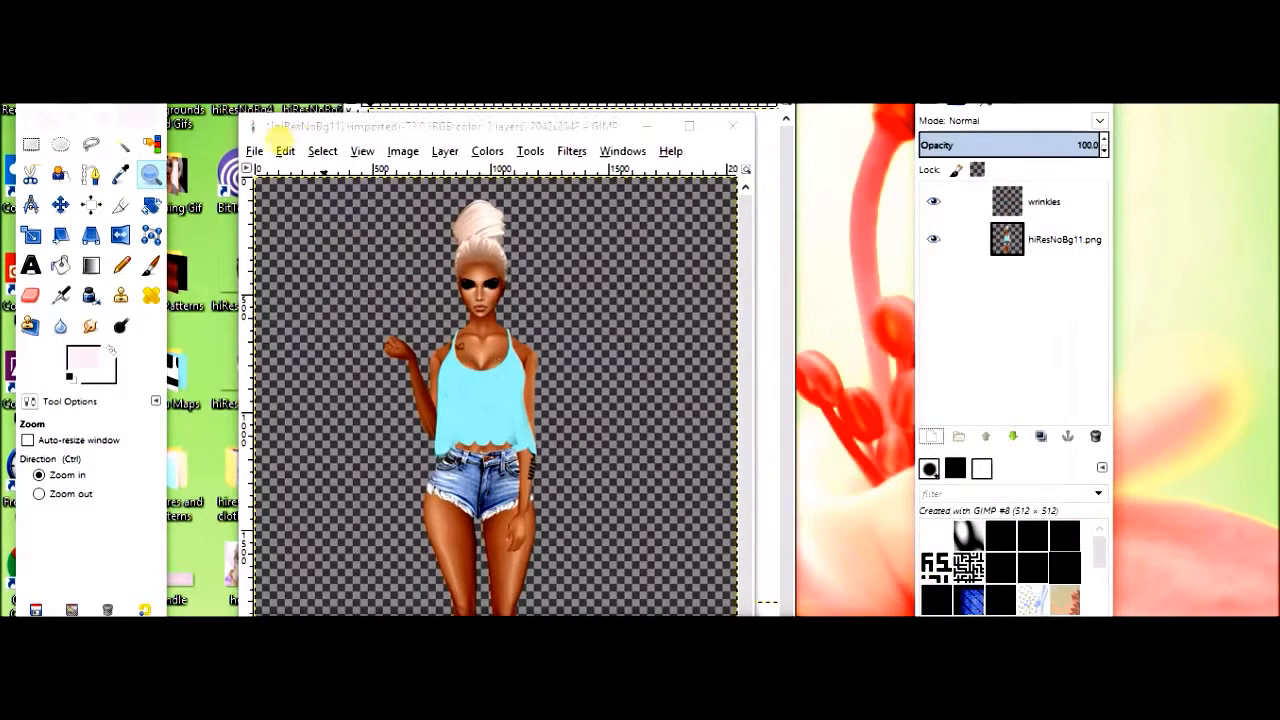
click(285, 151)
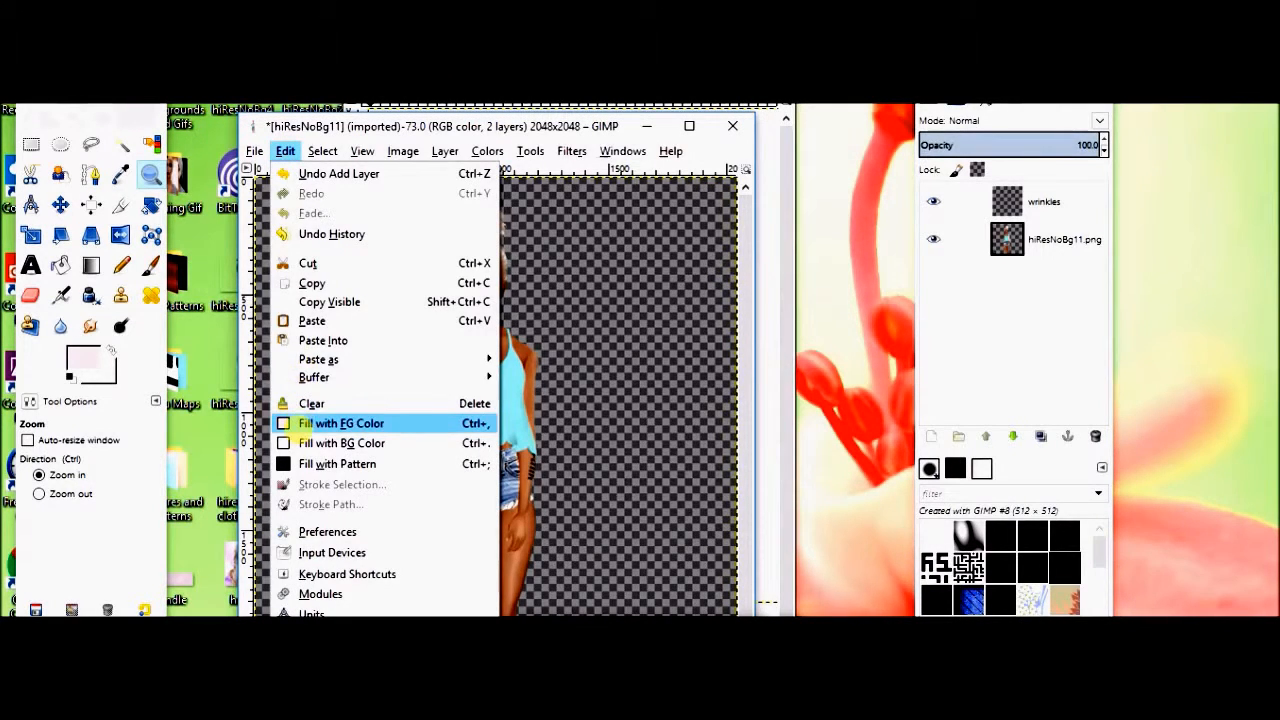
click(298, 425)
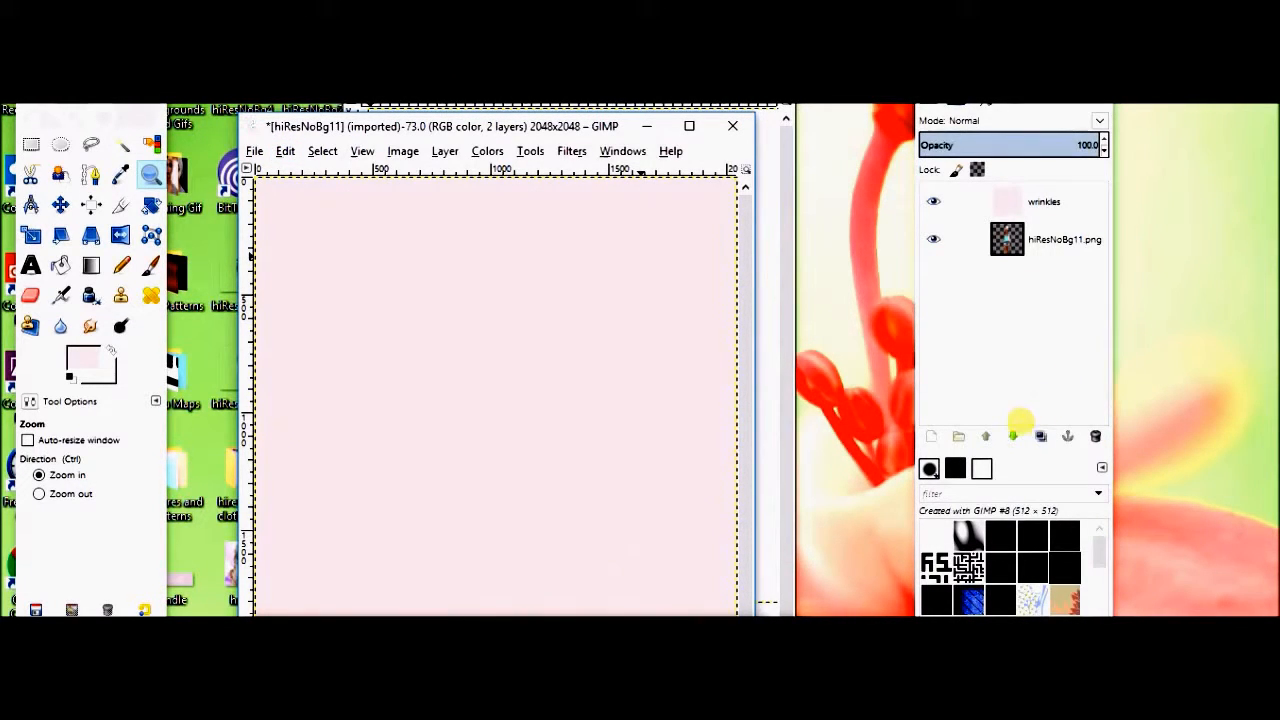
click(1013, 436)
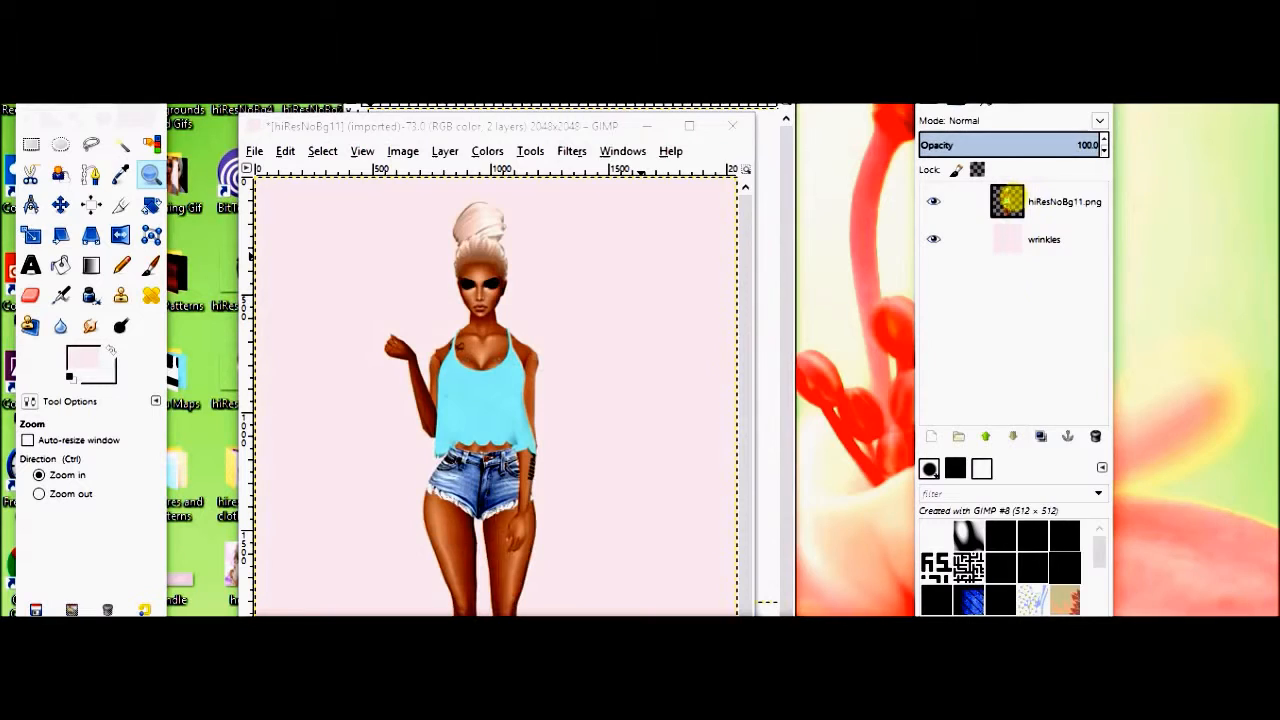
right_click(1007, 200)
click(1058, 336)
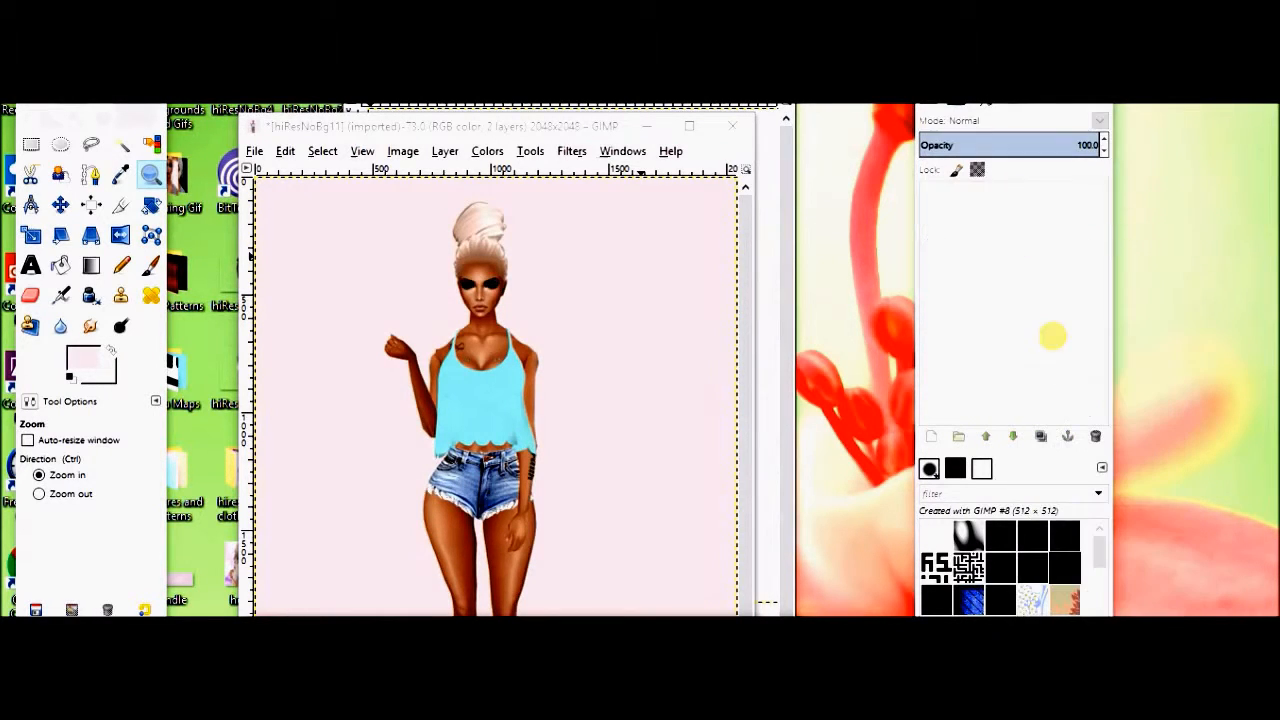
Scale the merged avatar layer to 445 px wide and 525 px high.
click(30, 234)
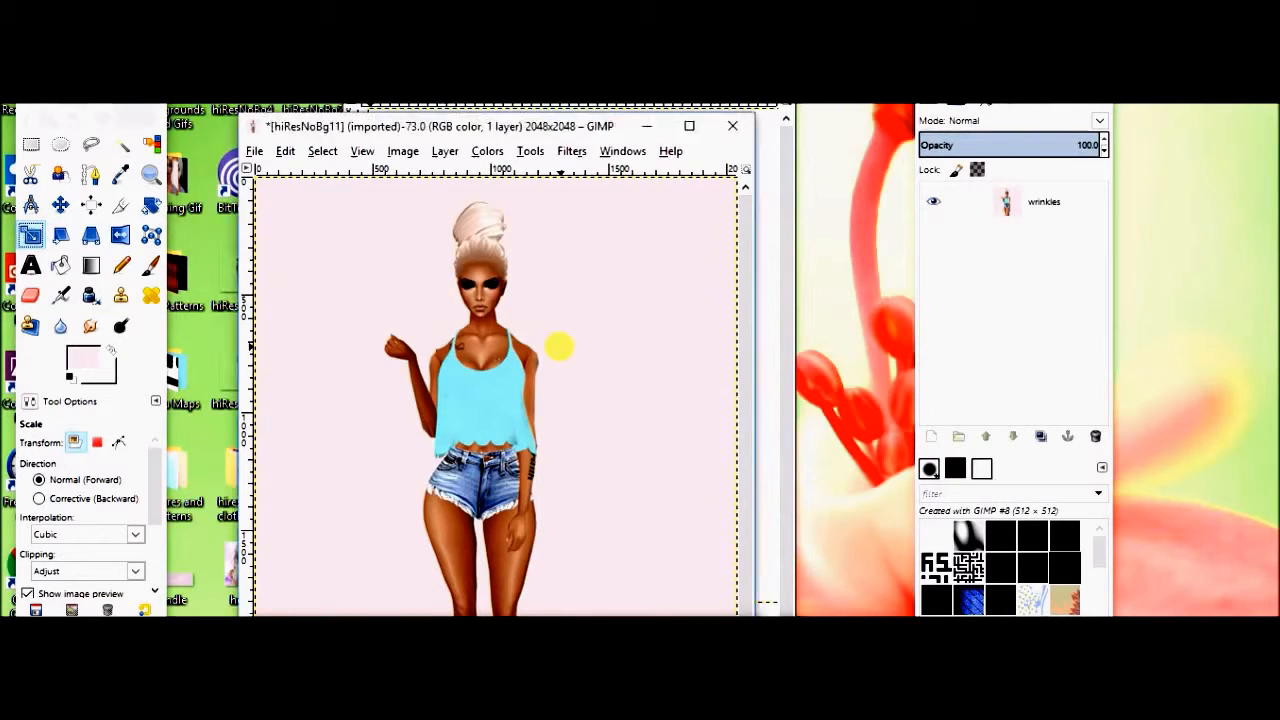
click(559, 347)
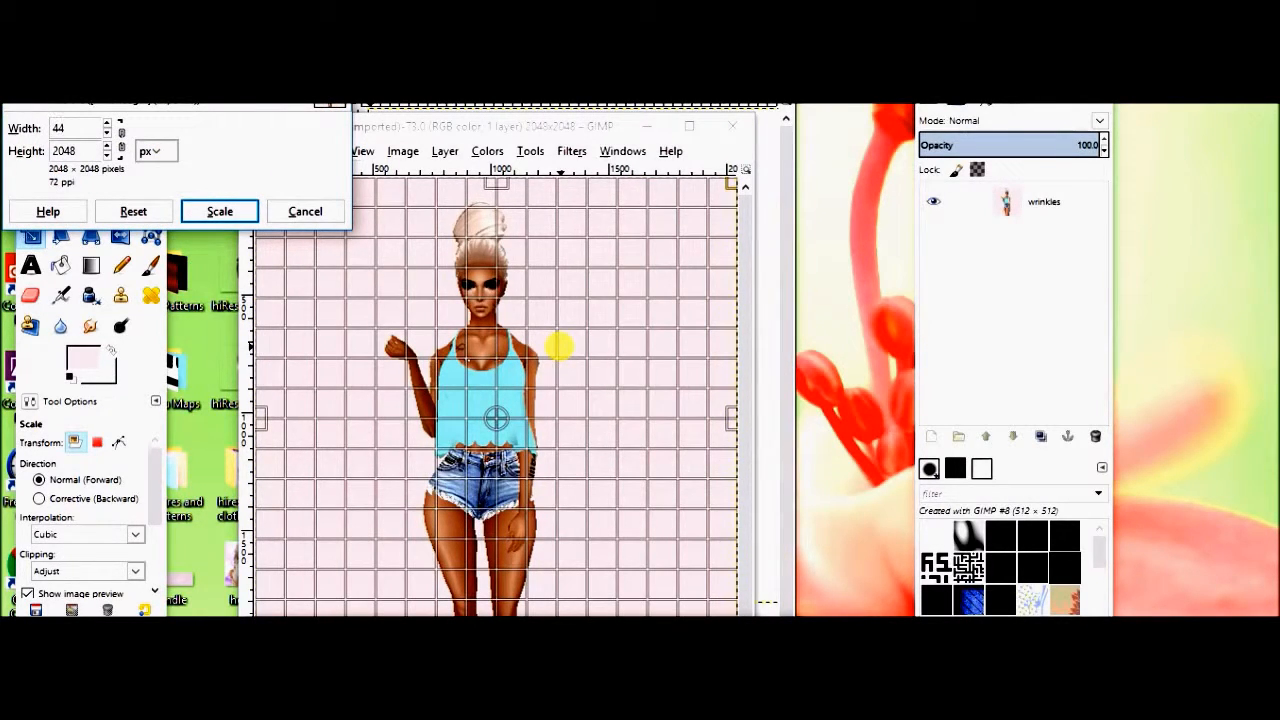
key(Return)
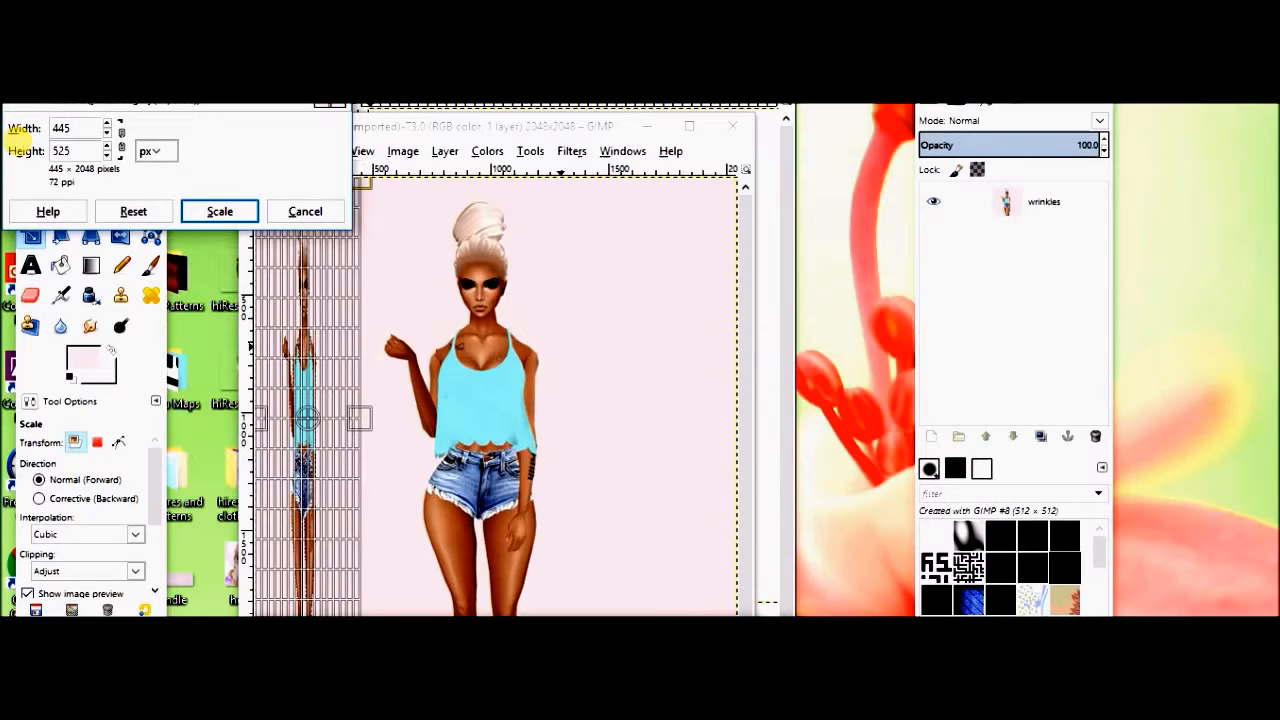
key(Return)
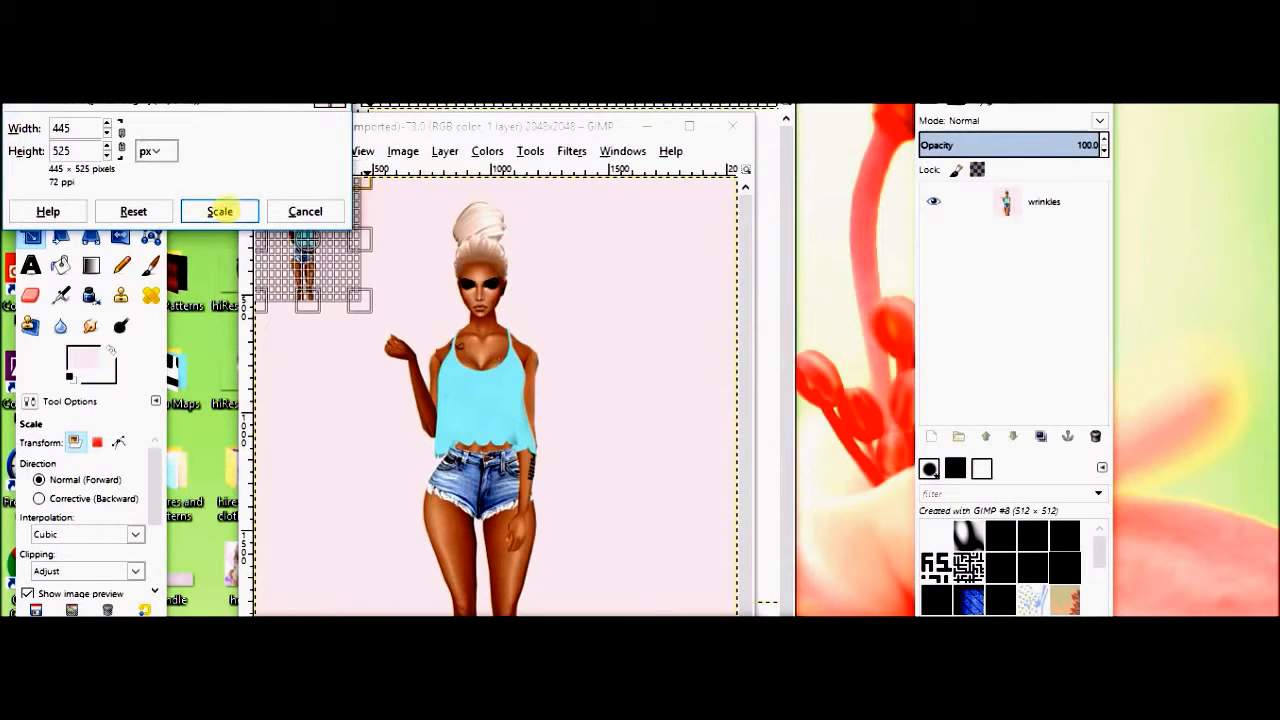
click(219, 211)
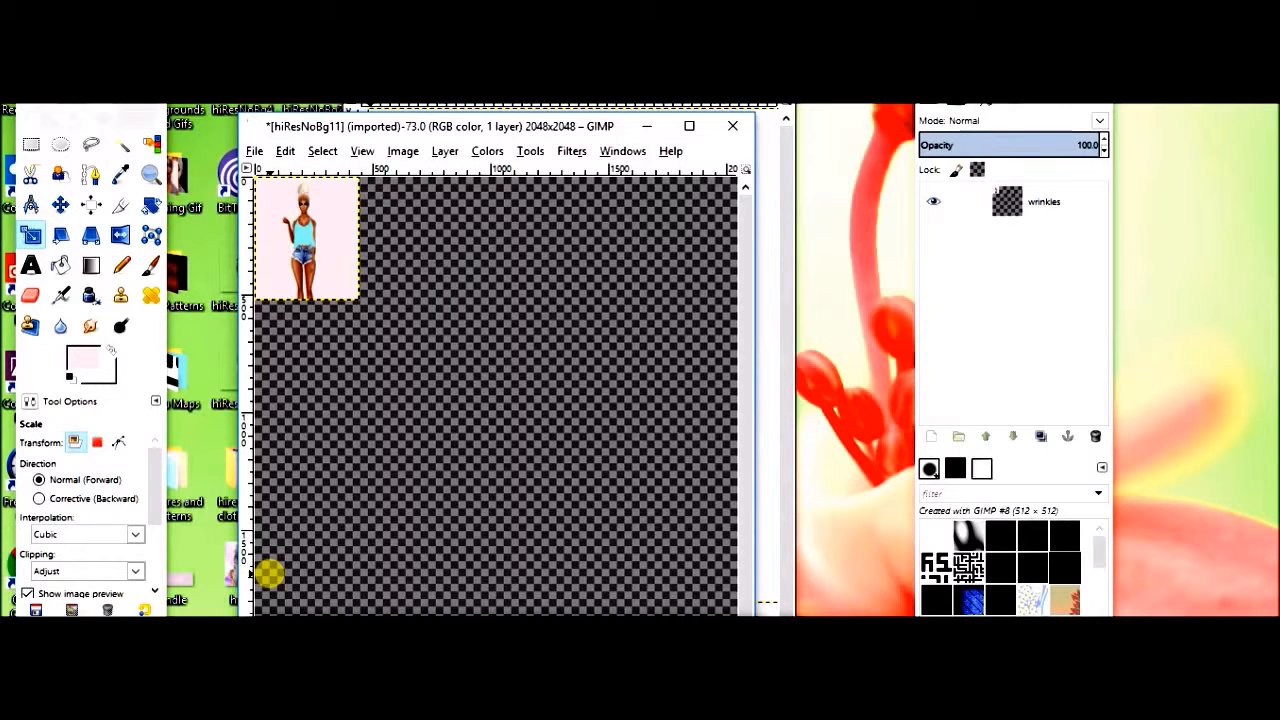
Delete all the old pasted layers from the small EXAMPLE.gif image.
click(254, 151)
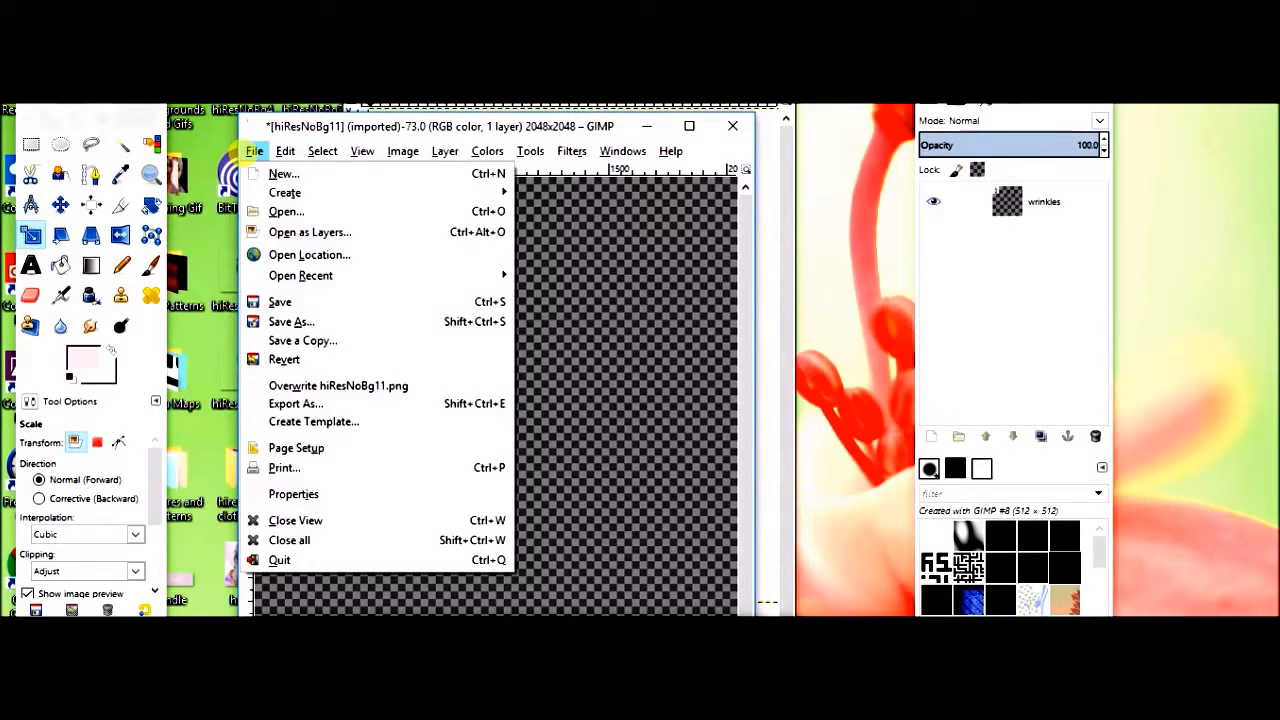
click(315, 134)
click(286, 151)
click(308, 280)
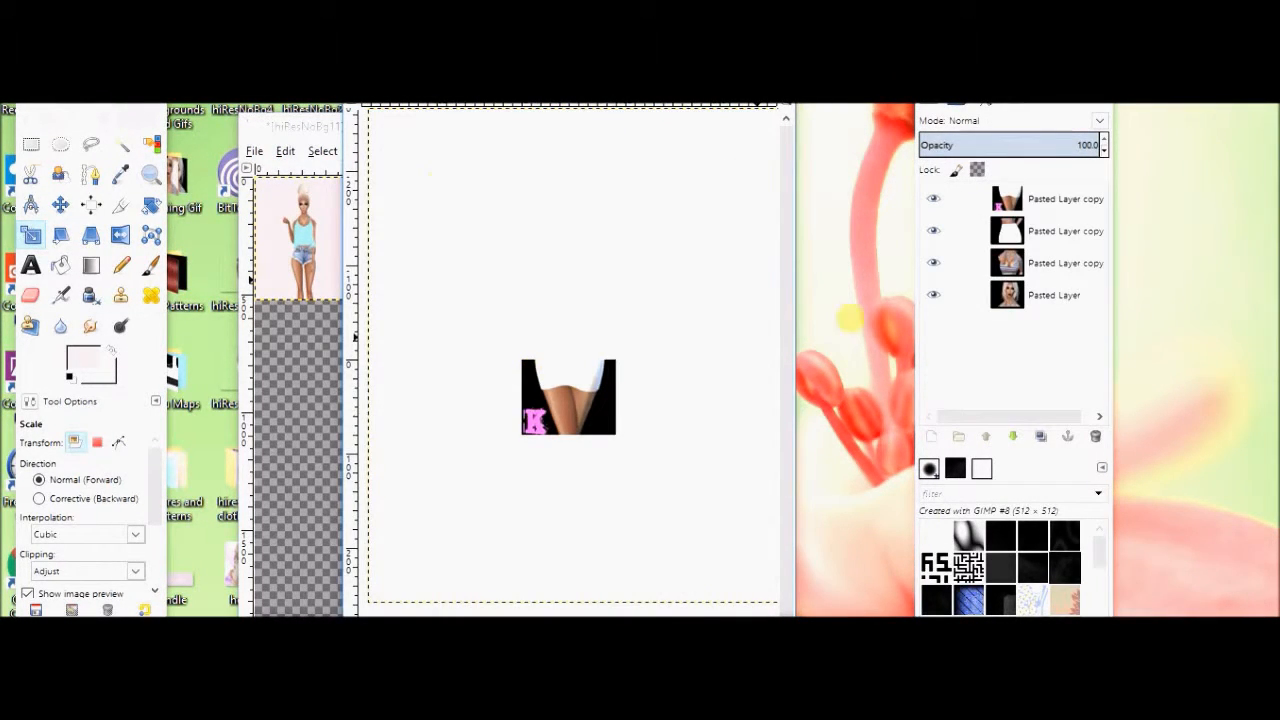
click(1095, 436)
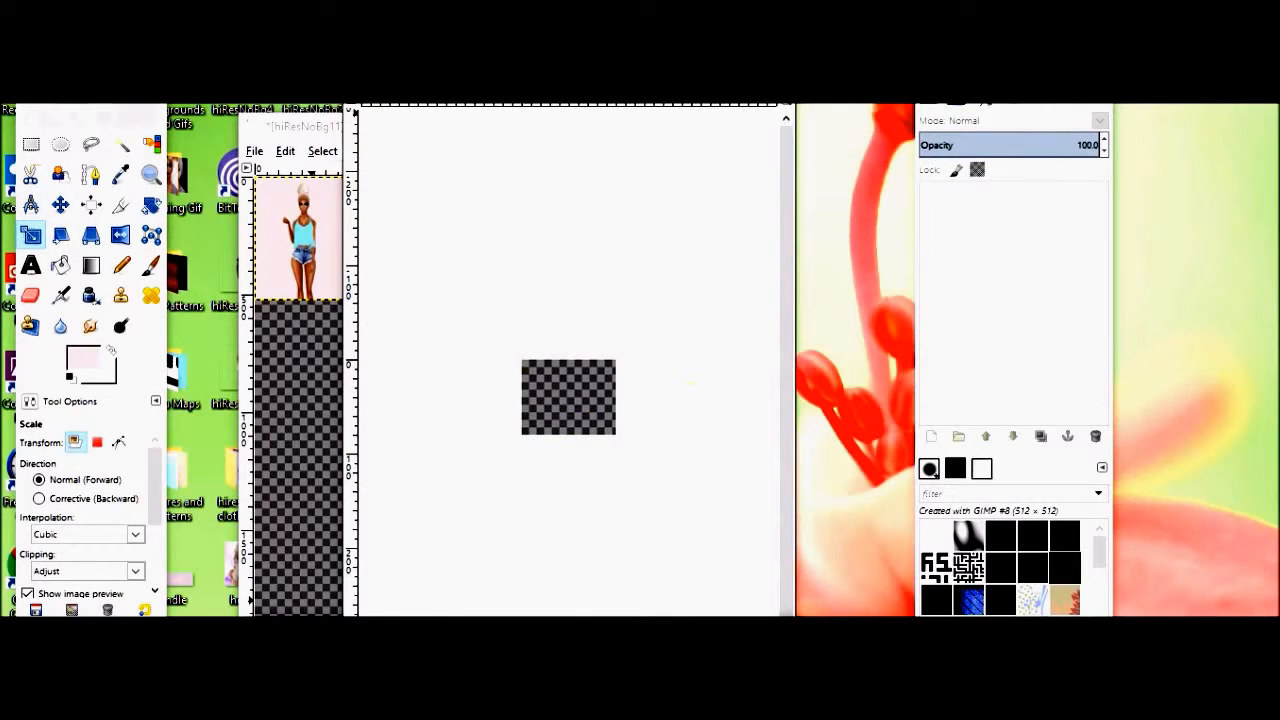
click(359, 84)
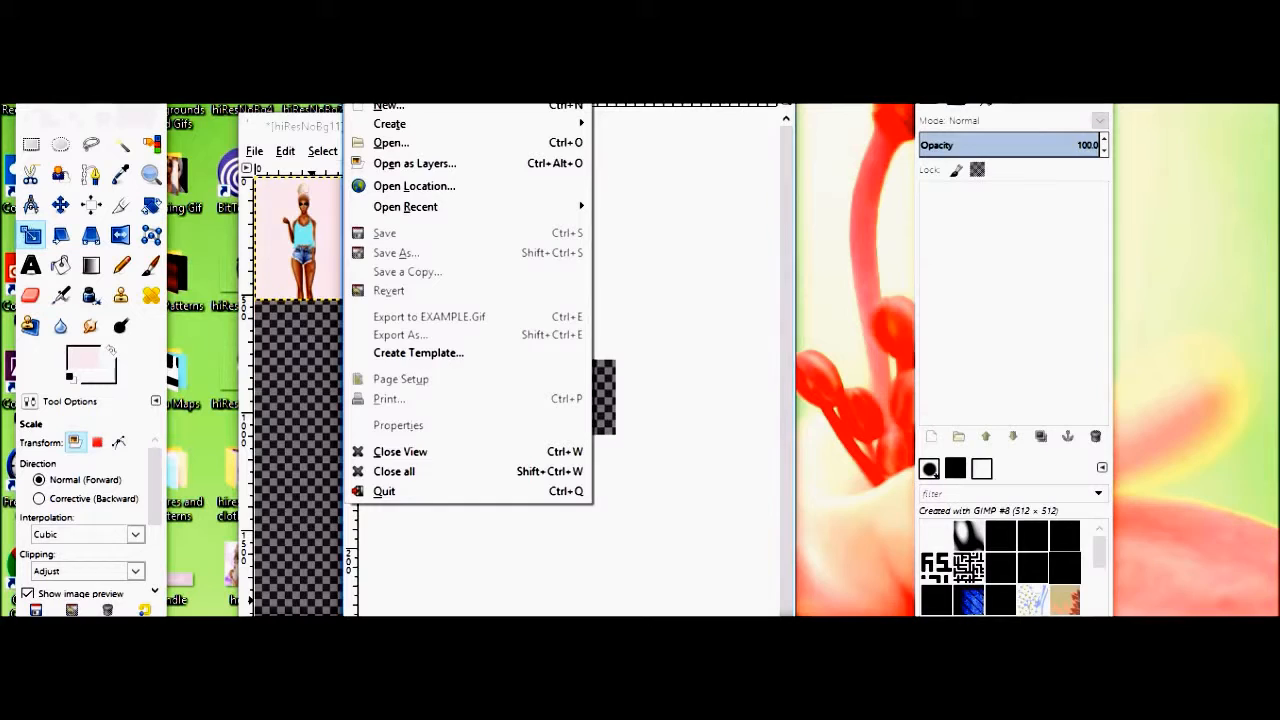
click(359, 84)
click(390, 84)
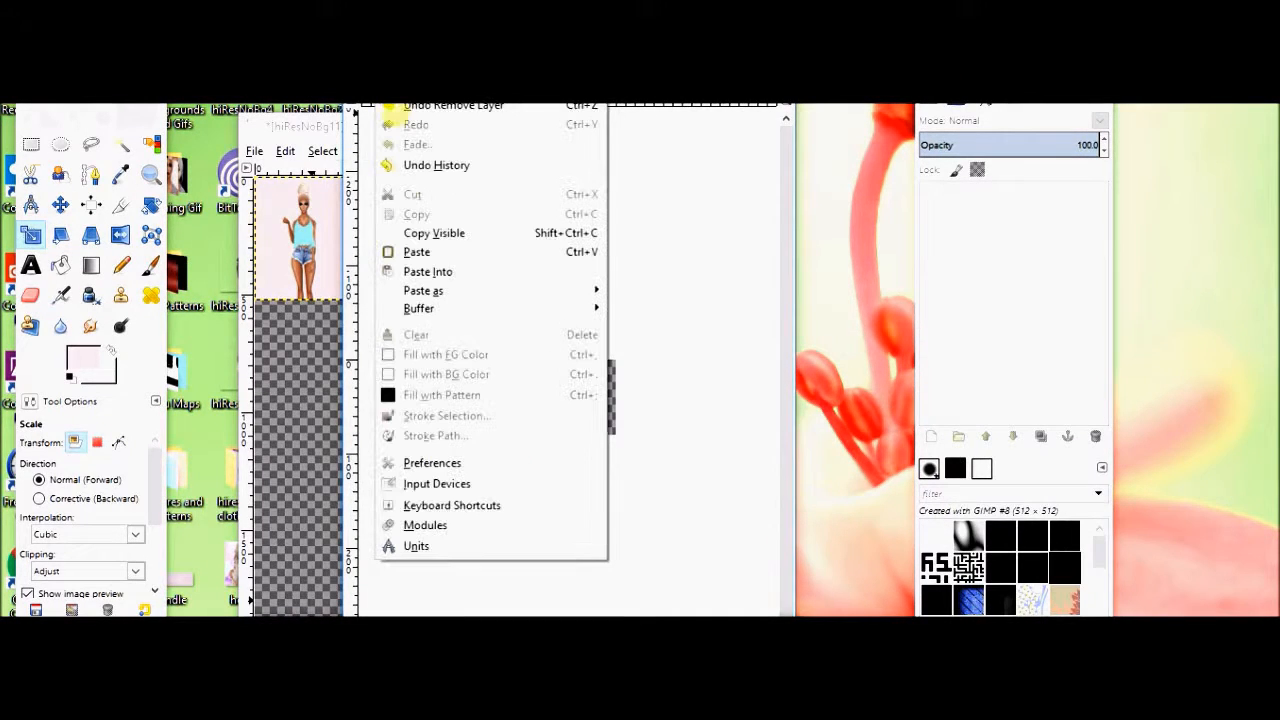
click(410, 251)
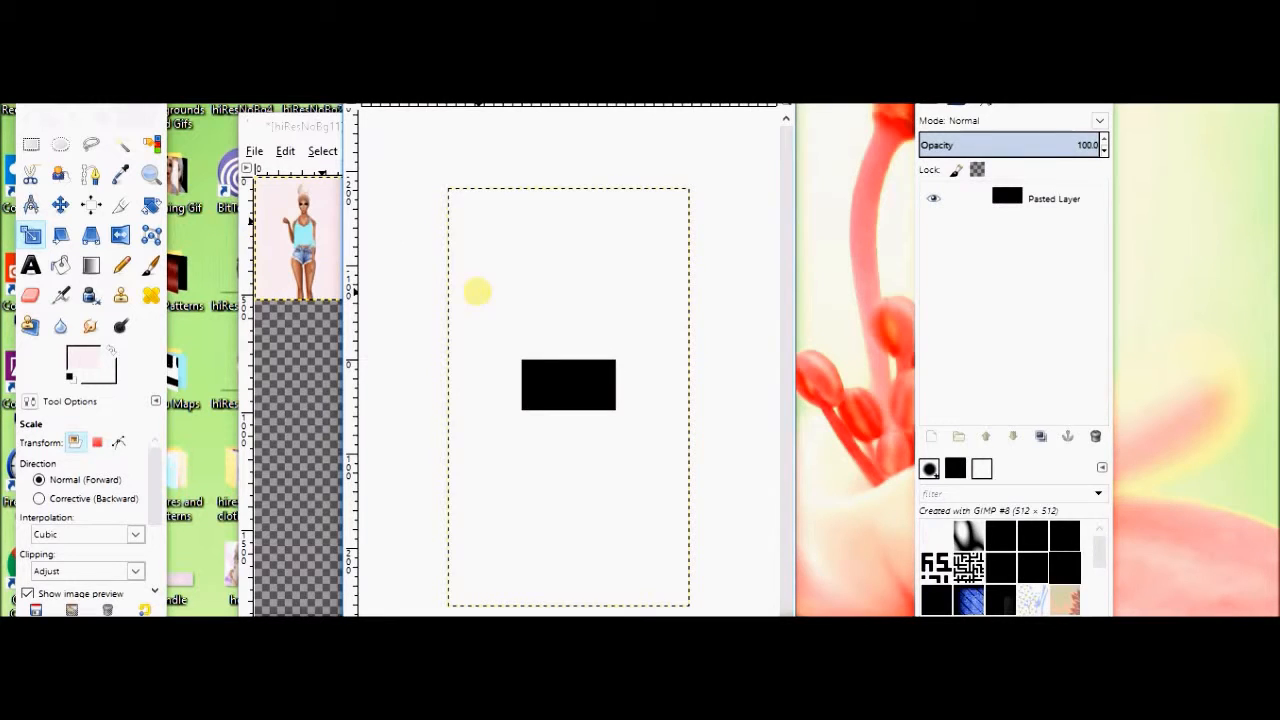
click(1095, 436)
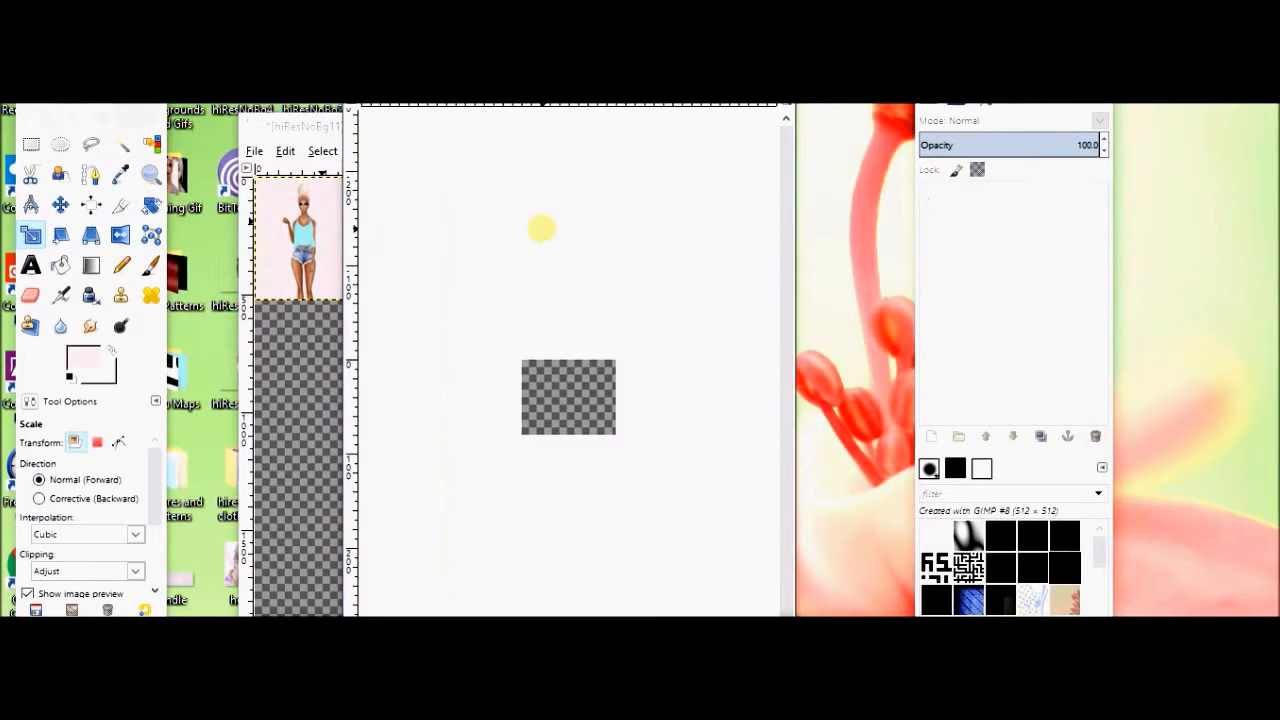
Copy the scaled avatar picture into the emptied small image and move it so the face fills the canvas.
click(283, 150)
click(285, 150)
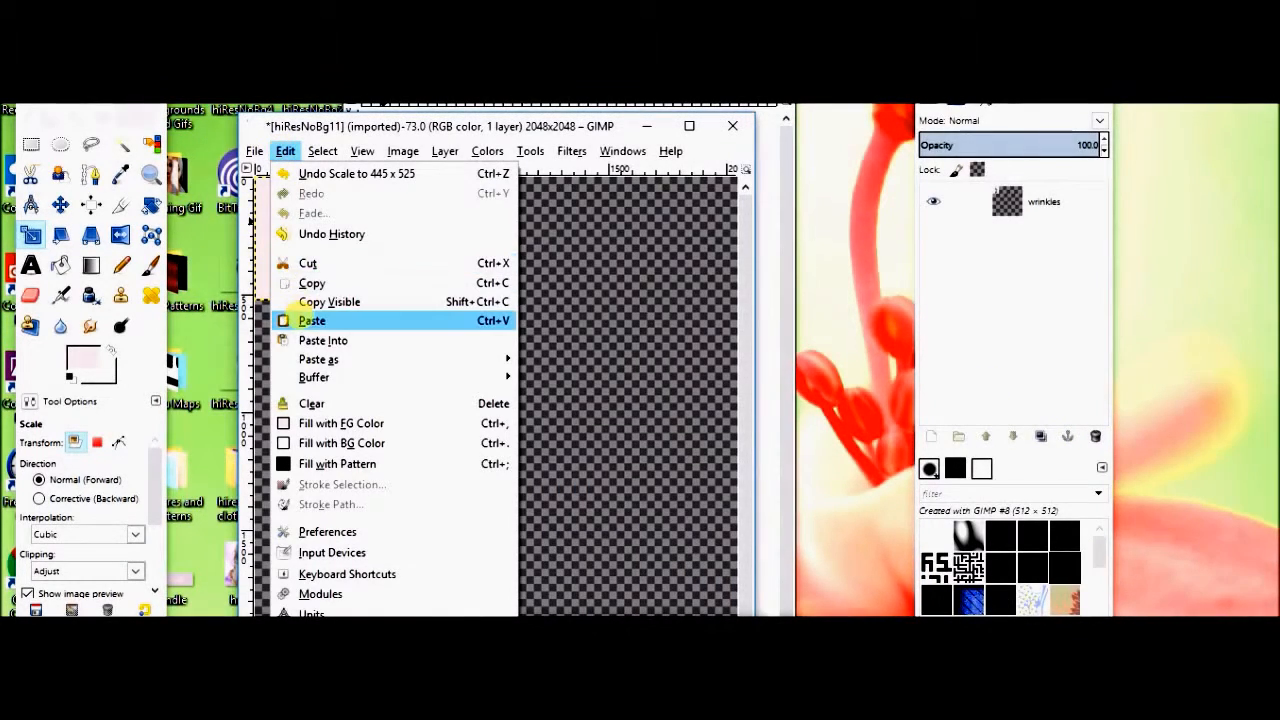
click(311, 283)
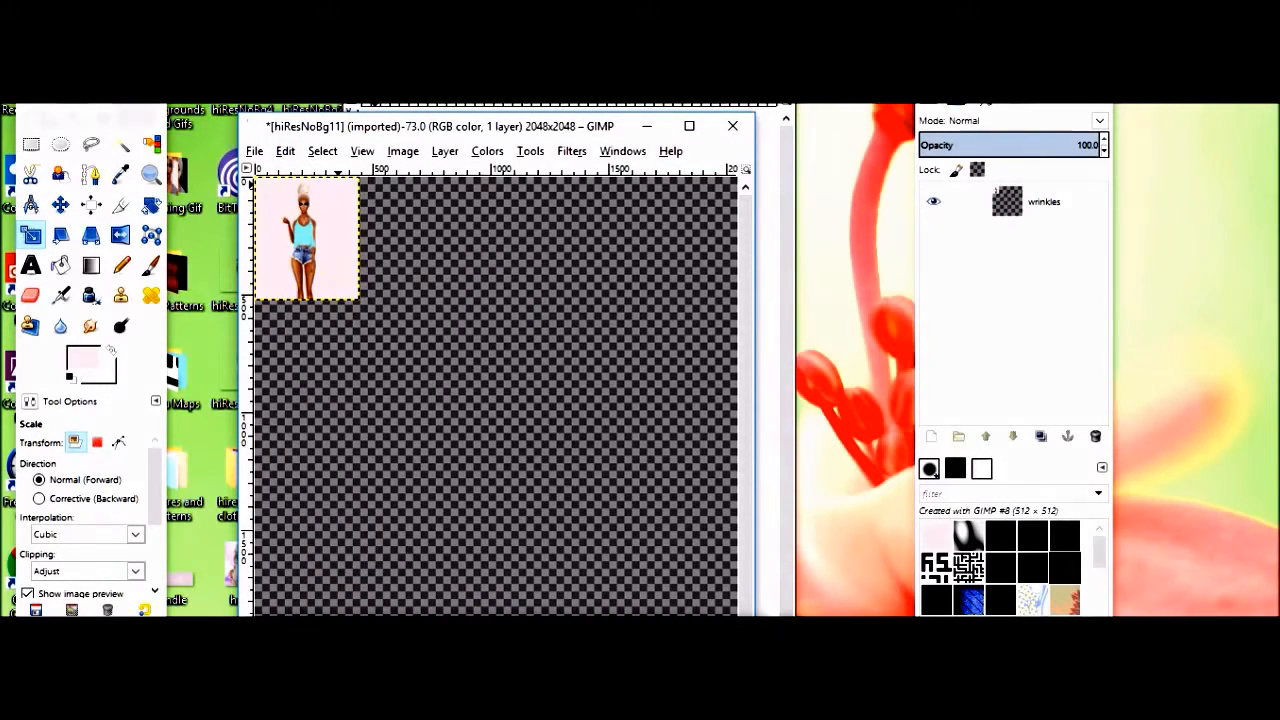
click(390, 83)
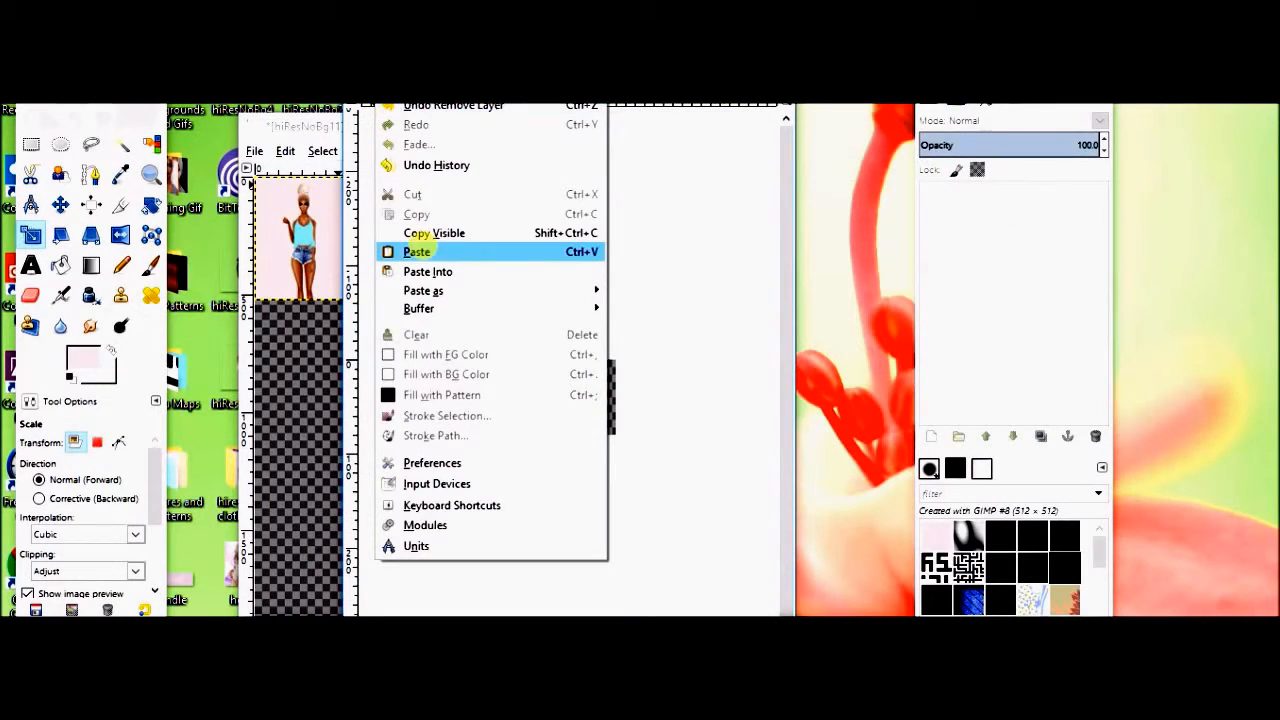
click(423, 248)
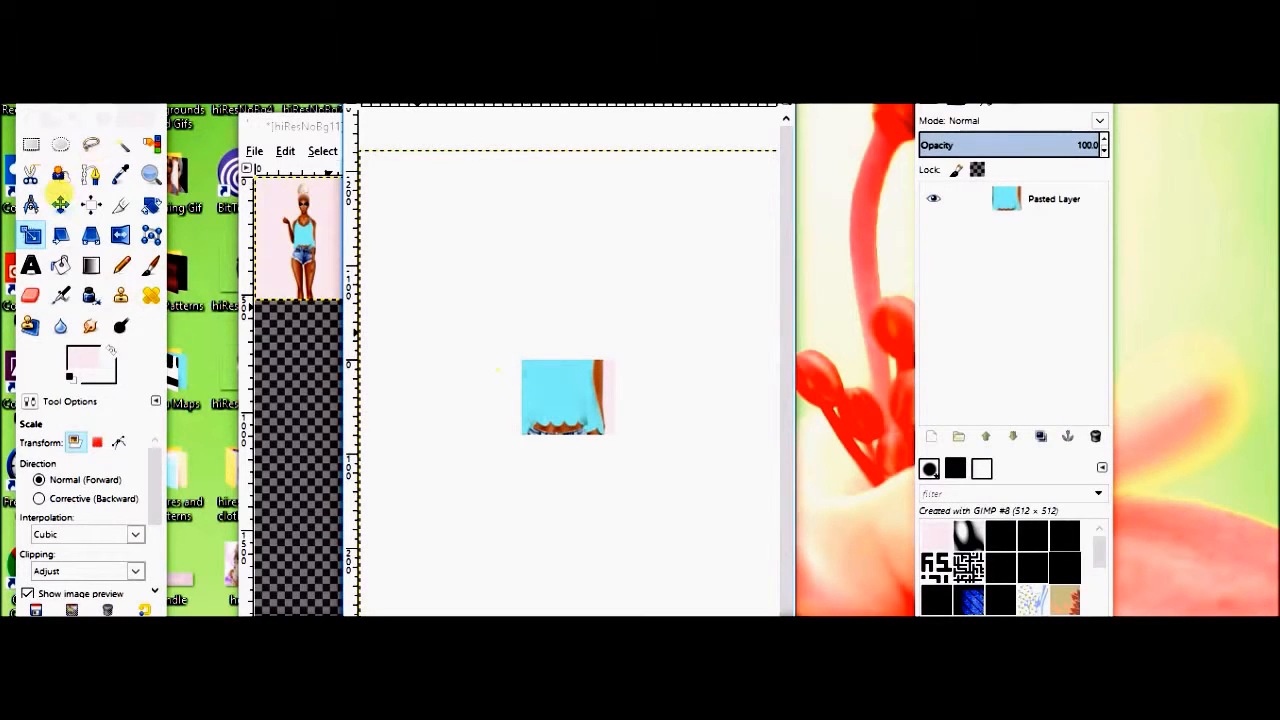
click(60, 203)
drag(580, 331, 582, 516)
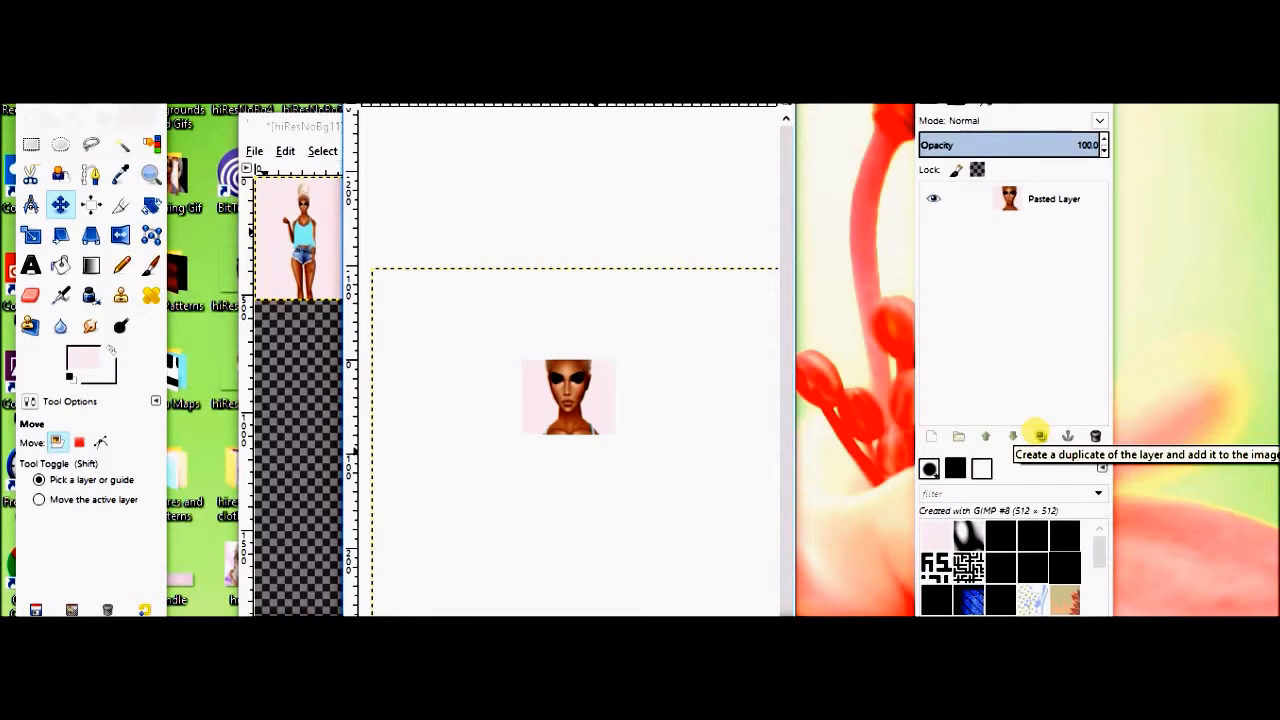
Duplicate the face layer and shift the copy upward so the neckline and chest of the top fill the canvas.
click(1040, 436)
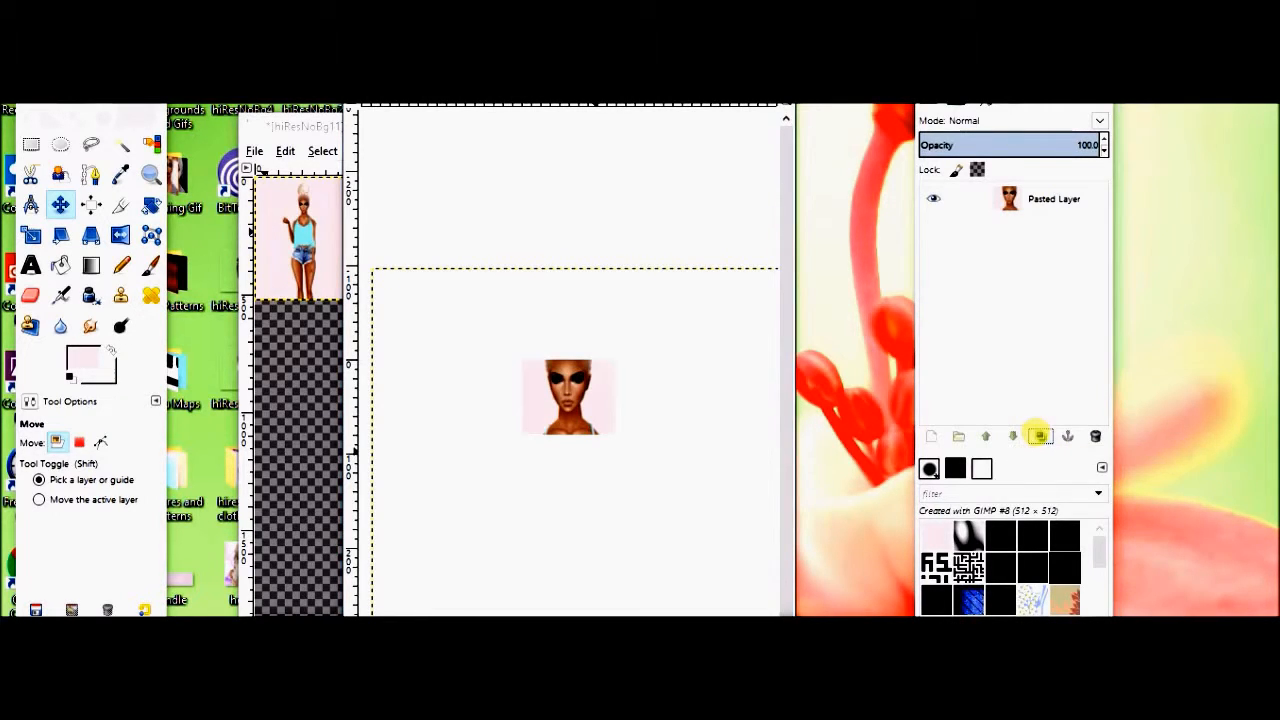
drag(583, 514, 582, 461)
drag(571, 339, 567, 333)
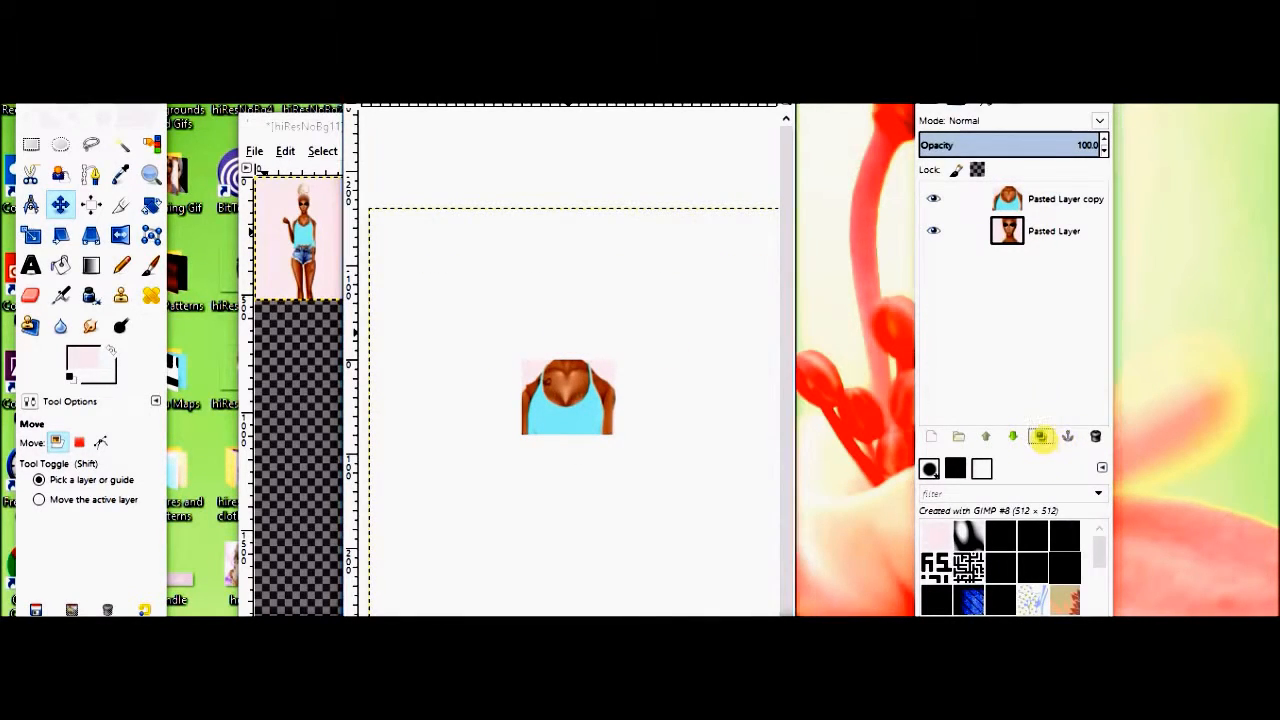
Duplicate the top layer twice, shifting each copy upward to frame the hem of the top and the denim shorts.
click(1040, 436)
drag(578, 454, 580, 388)
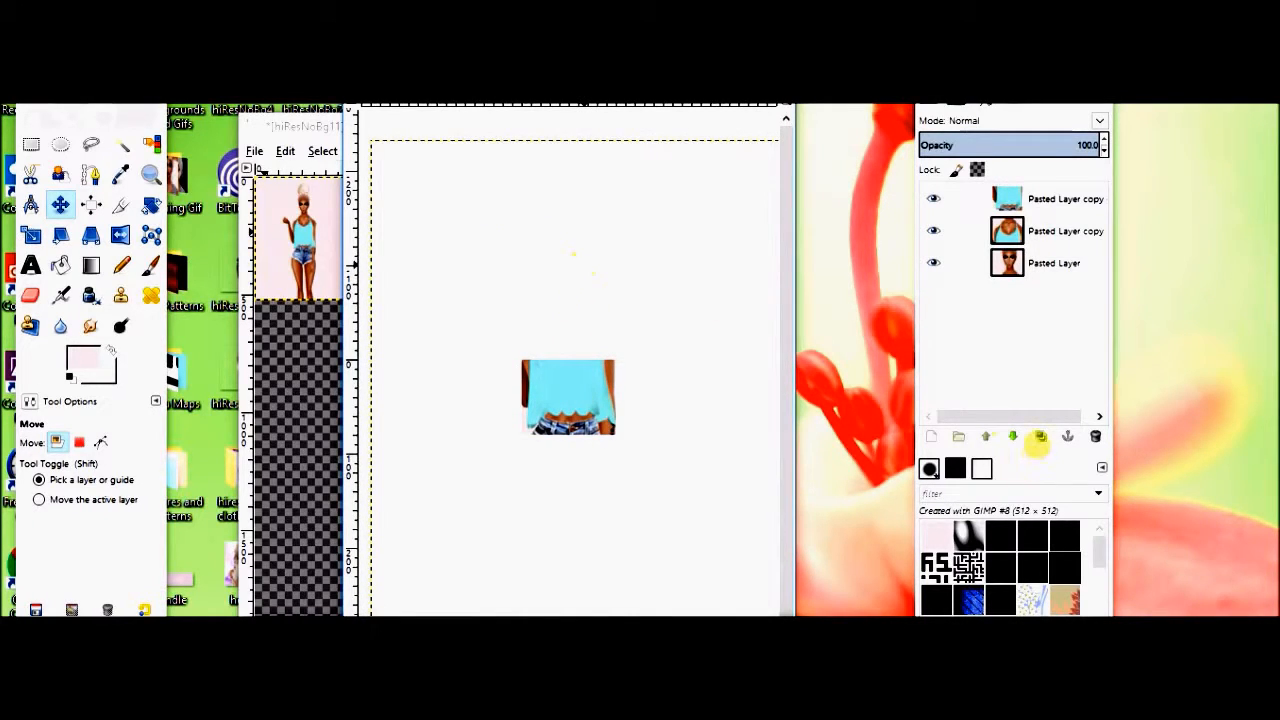
click(1040, 436)
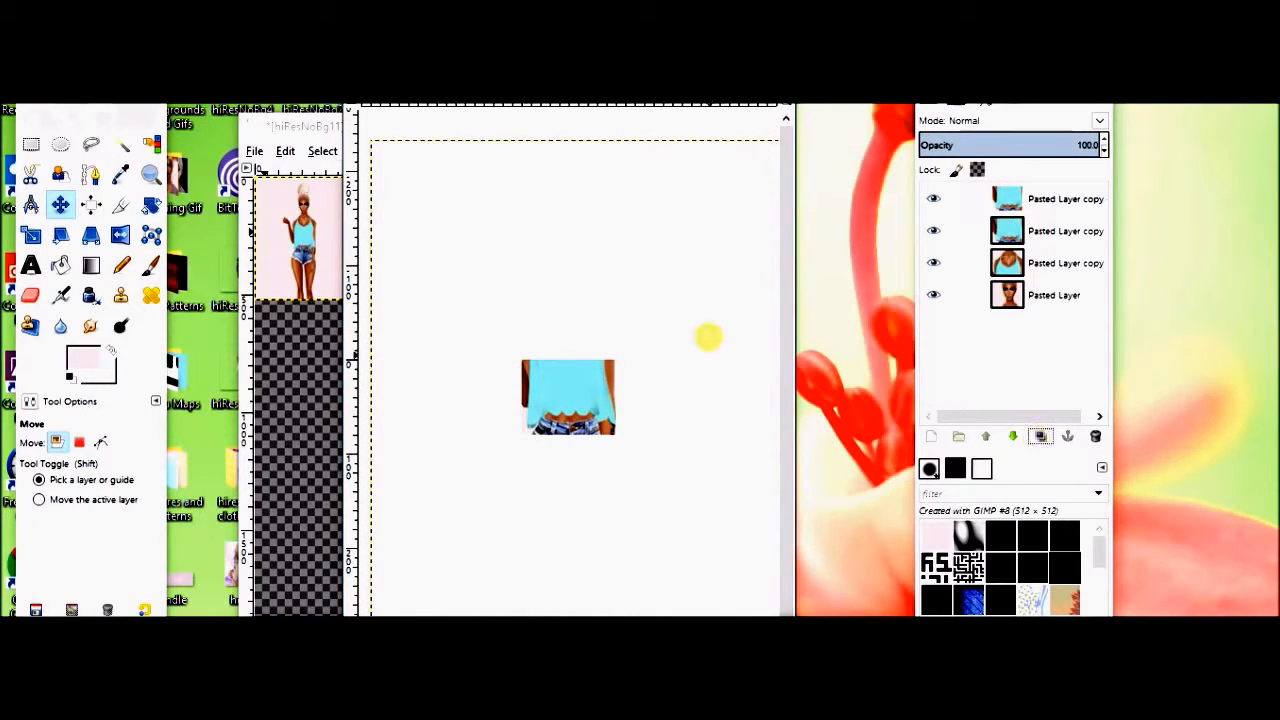
drag(647, 308, 646, 280)
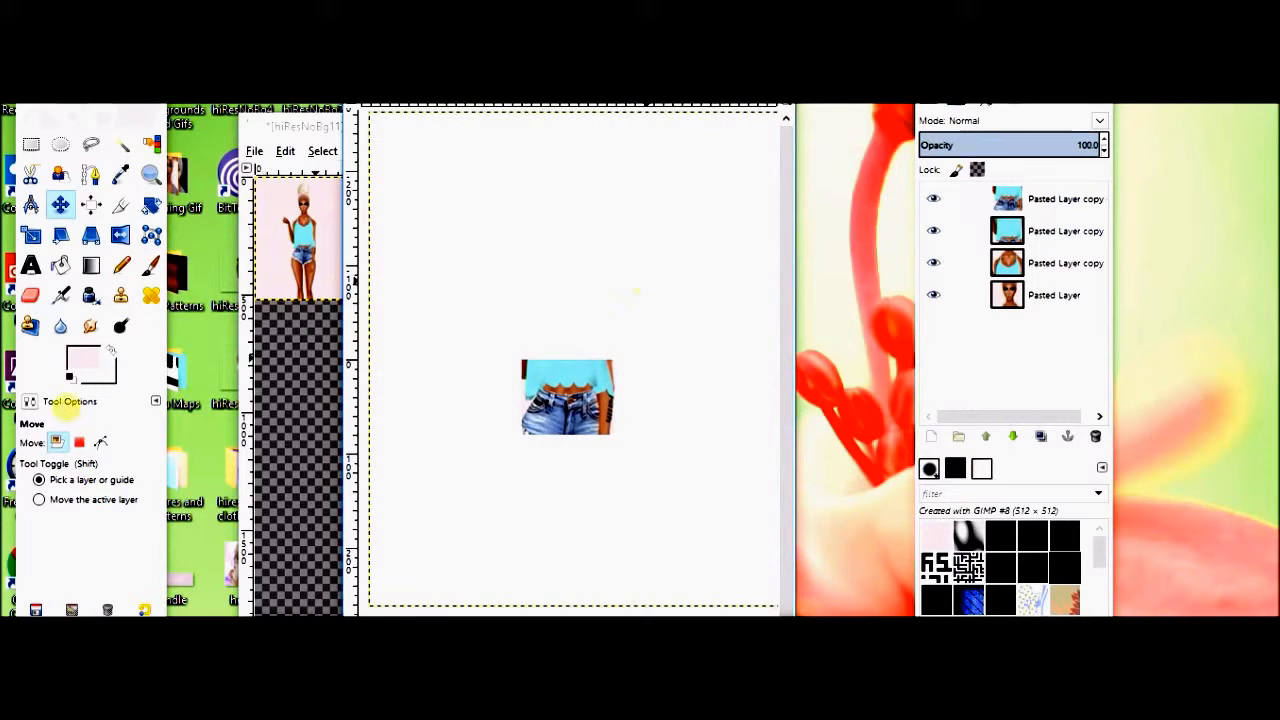
Add the letter K in BlackCasper at size 33 and place it in the lower-left corner of the shorts picture.
click(30, 265)
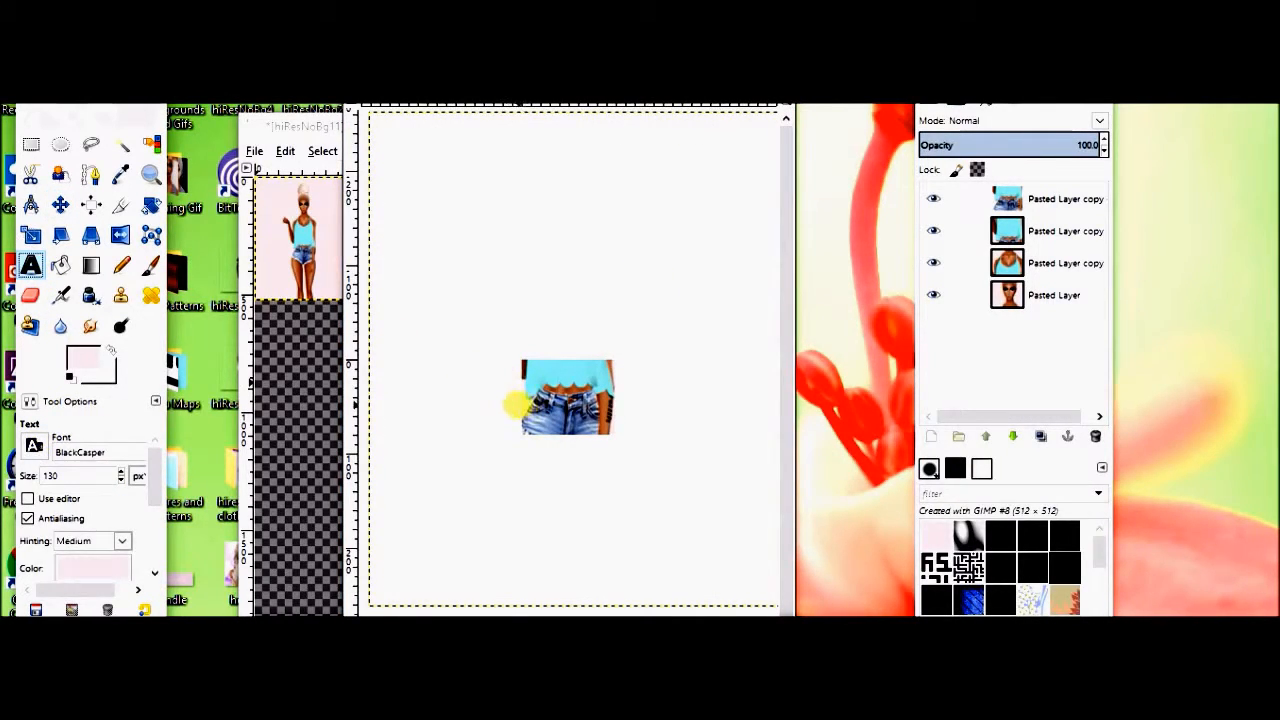
drag(515, 404, 610, 440)
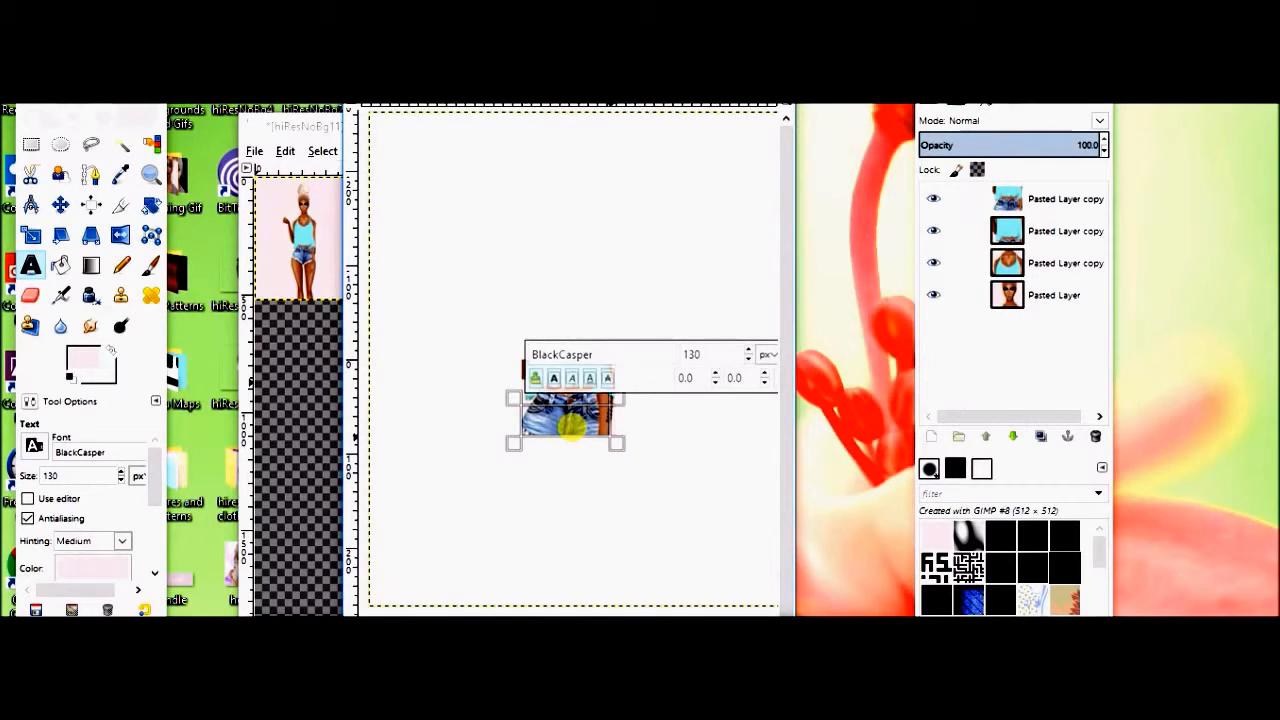
text(K)
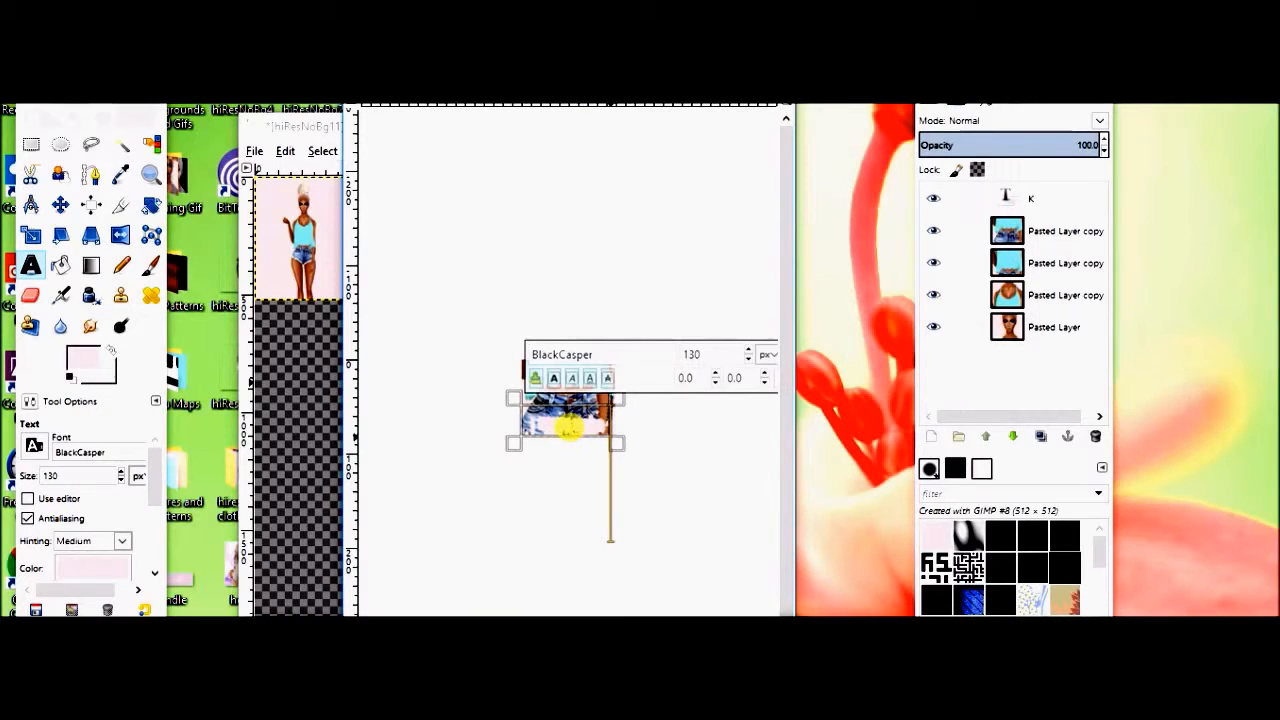
drag(532, 425, 630, 469)
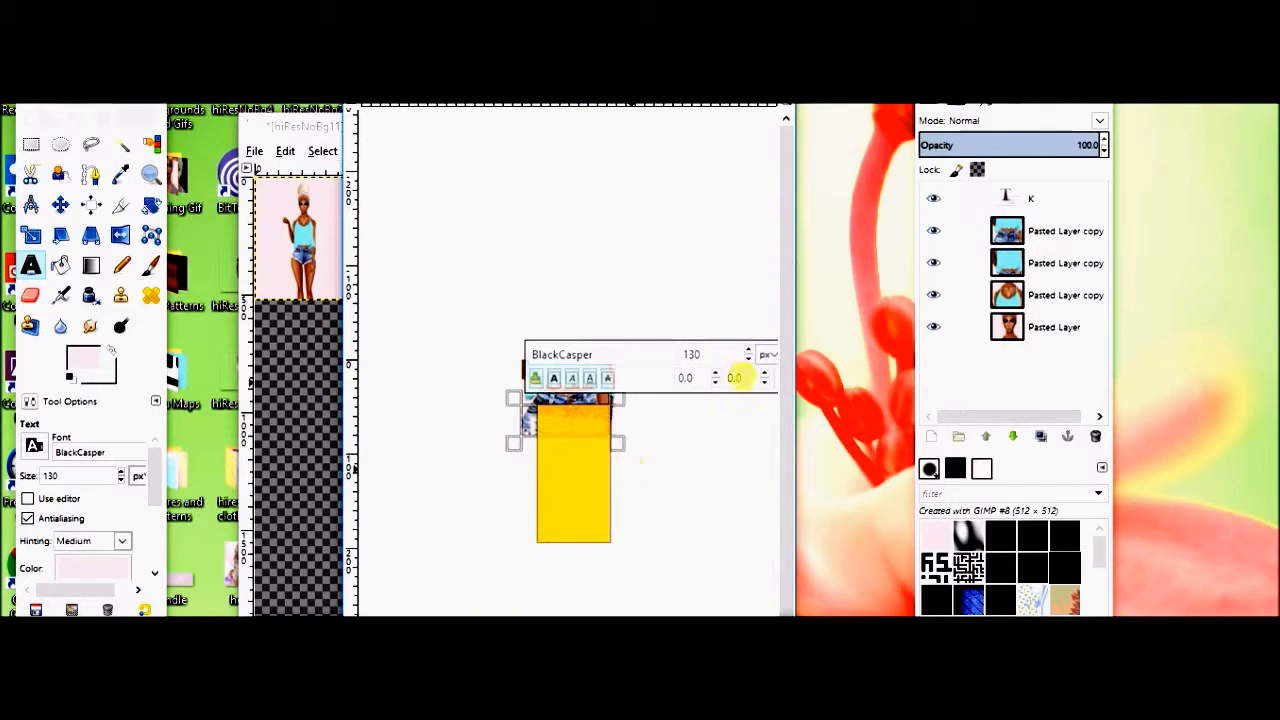
click(747, 360)
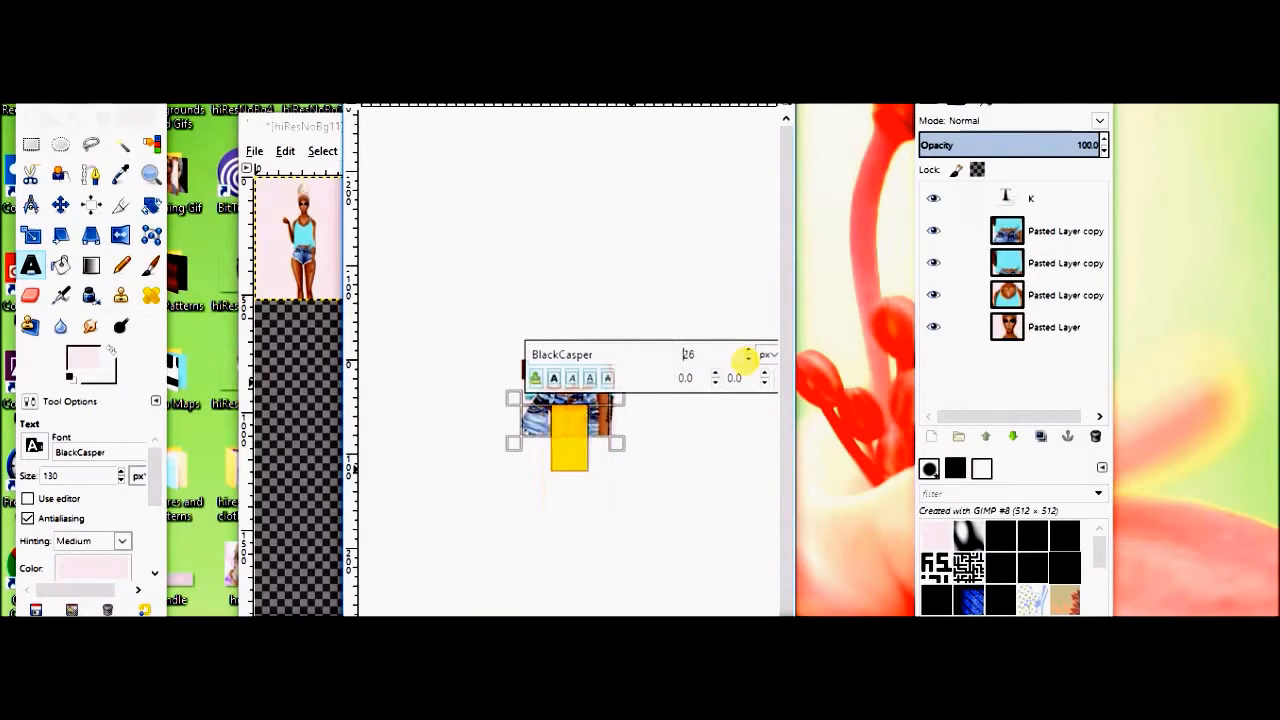
click(747, 352)
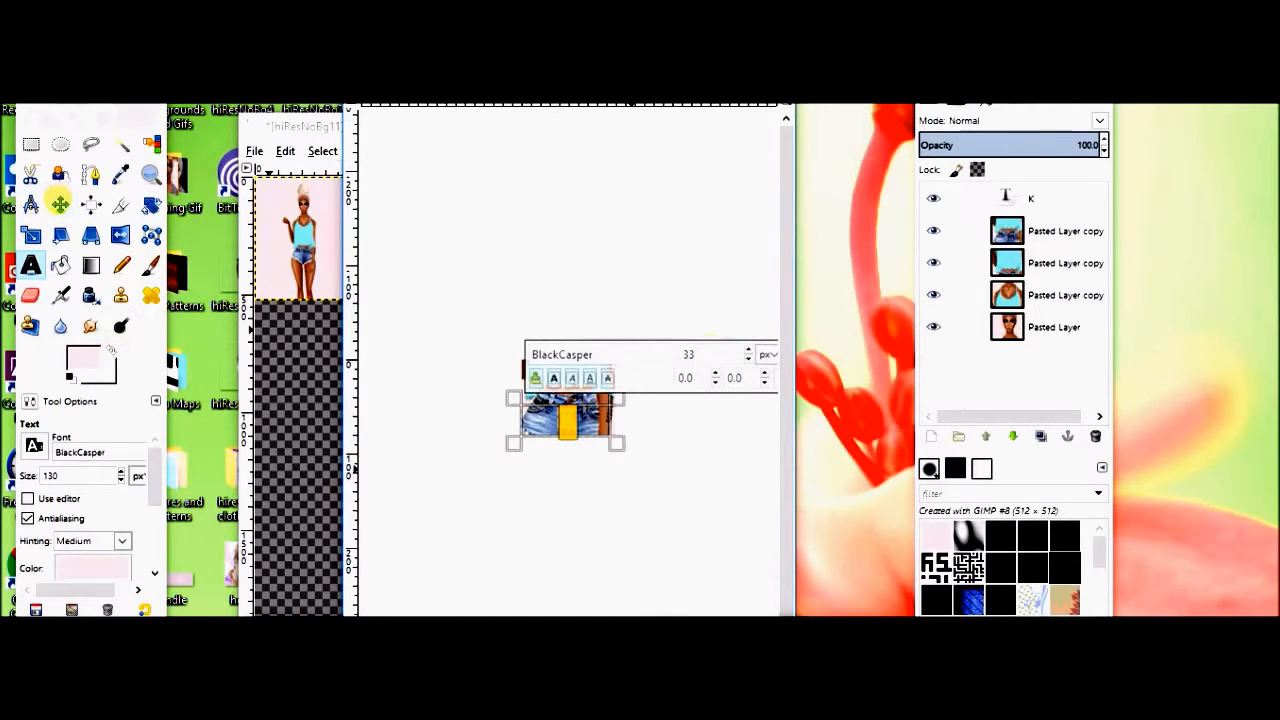
click(60, 204)
drag(566, 432, 530, 432)
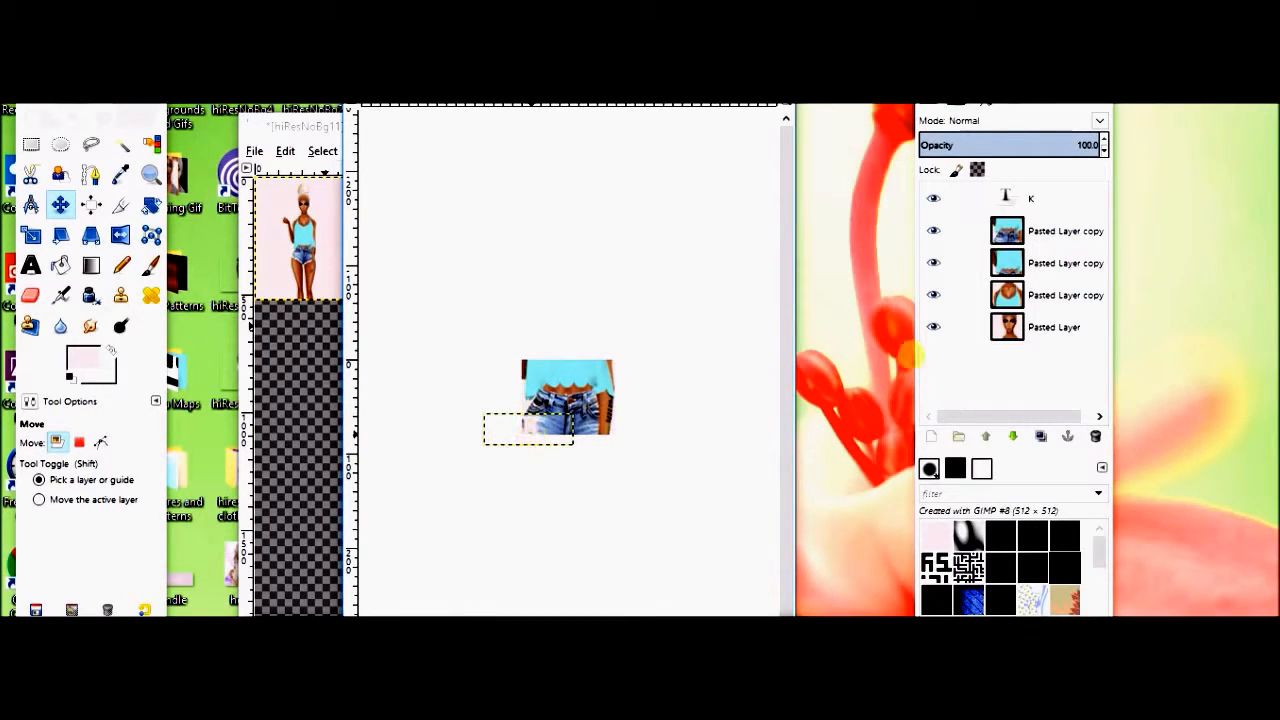
Merge the letter K layer down into the shorts picture.
right_click(1045, 196)
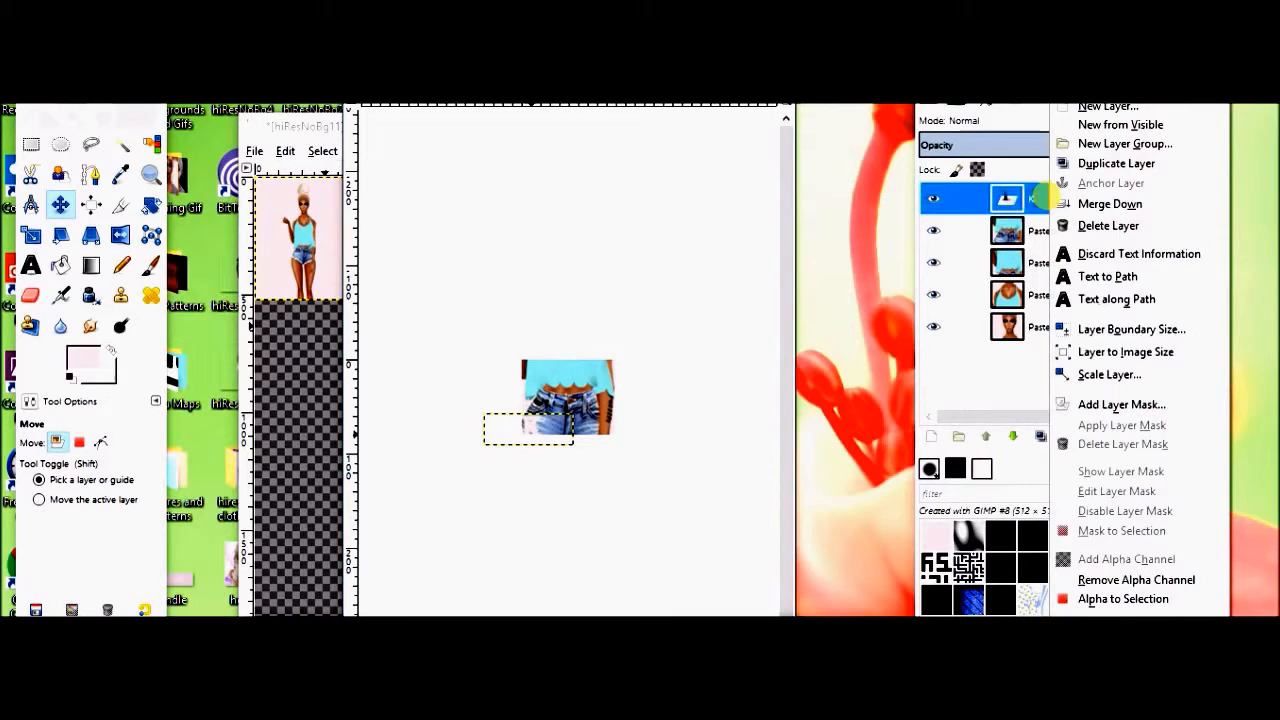
click(1095, 204)
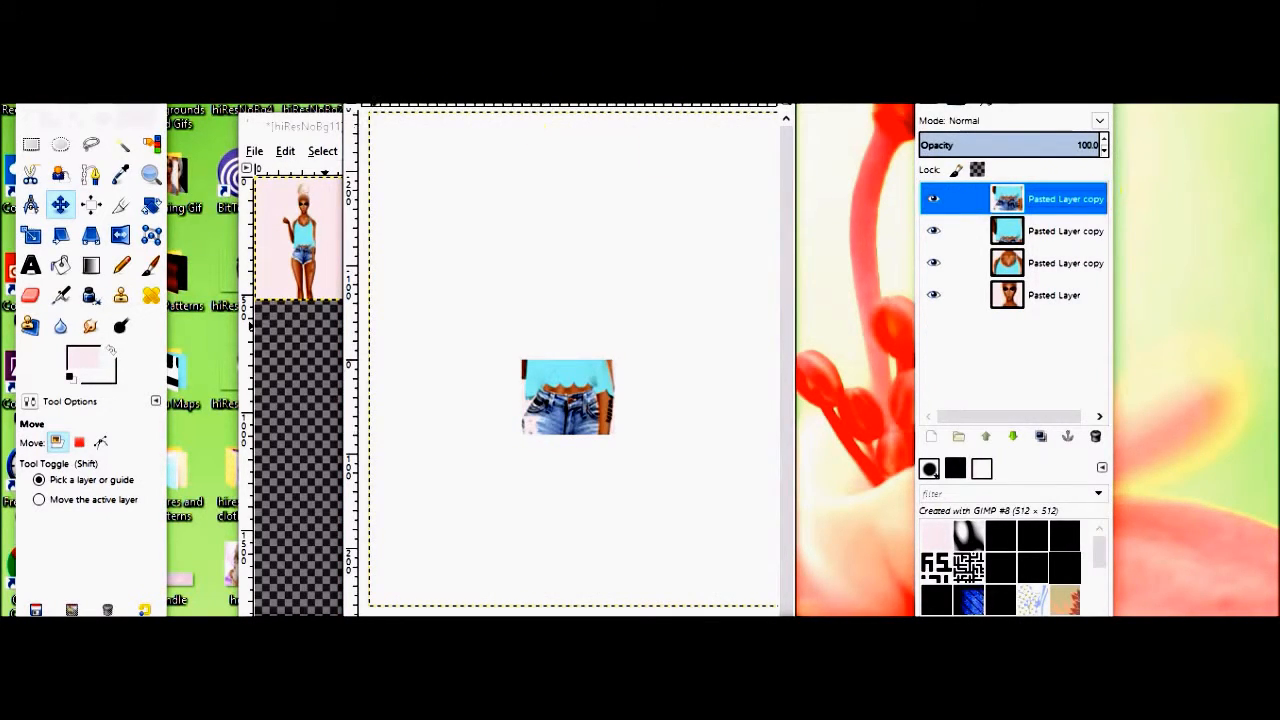
Export the layers as a looping animated GIF in the Clothing Gif folder, cropped to the image borders with a slightly shorter frame delay.
click(358, 88)
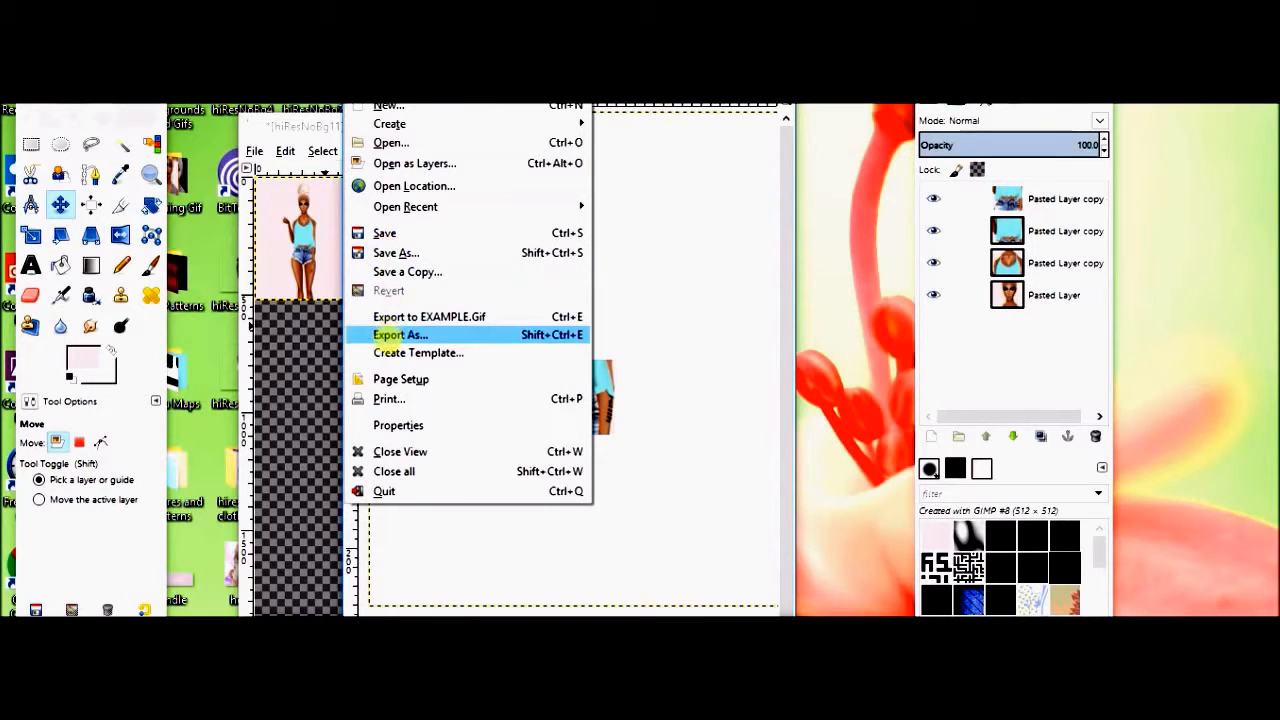
click(390, 336)
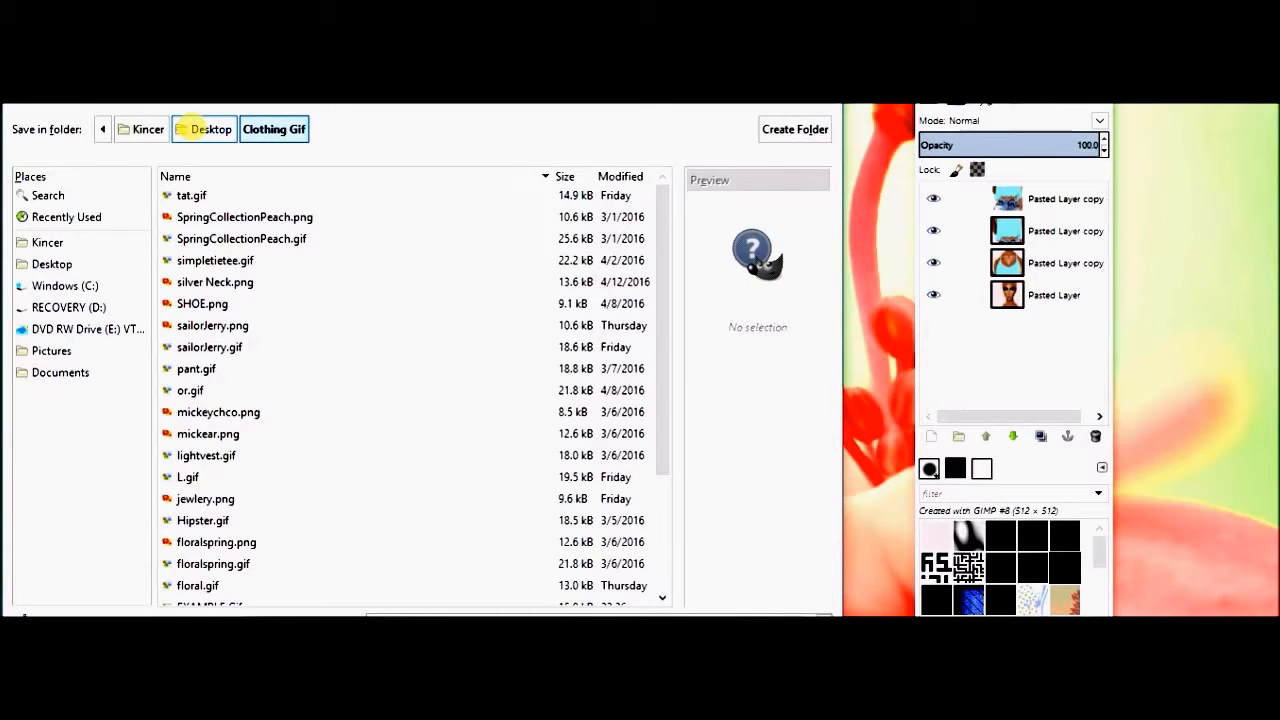
text(e)
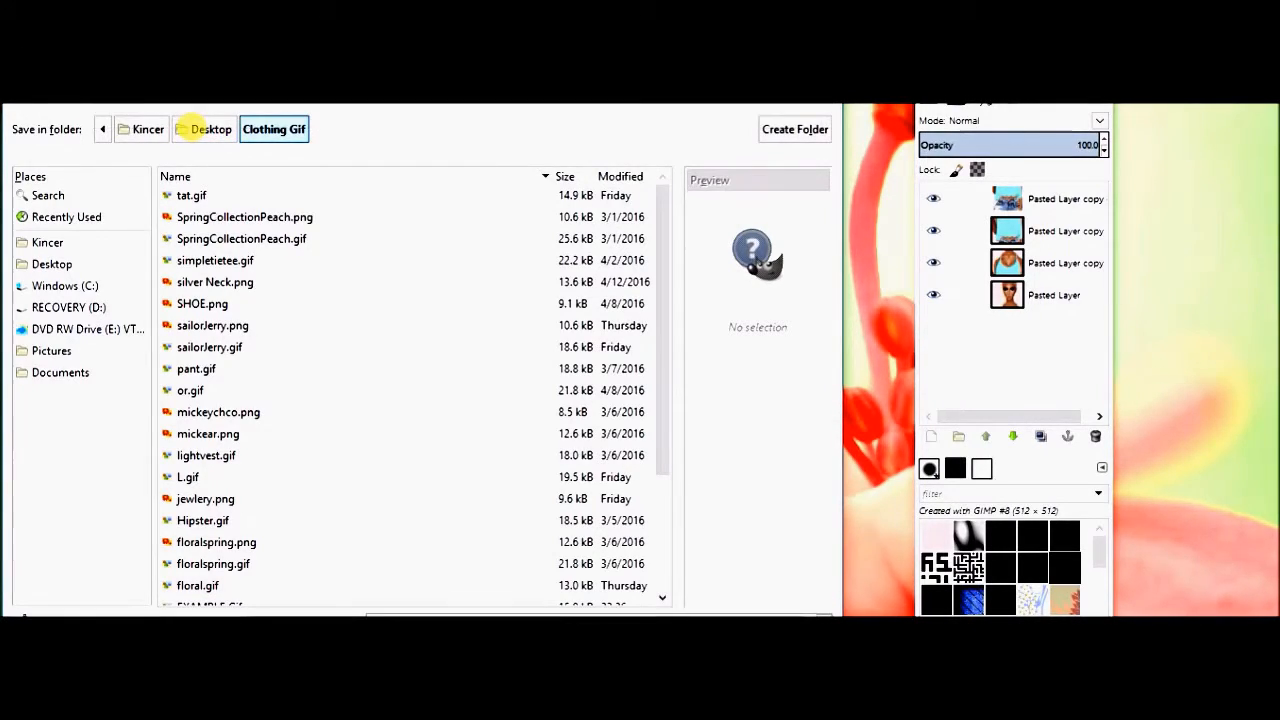
key(Return)
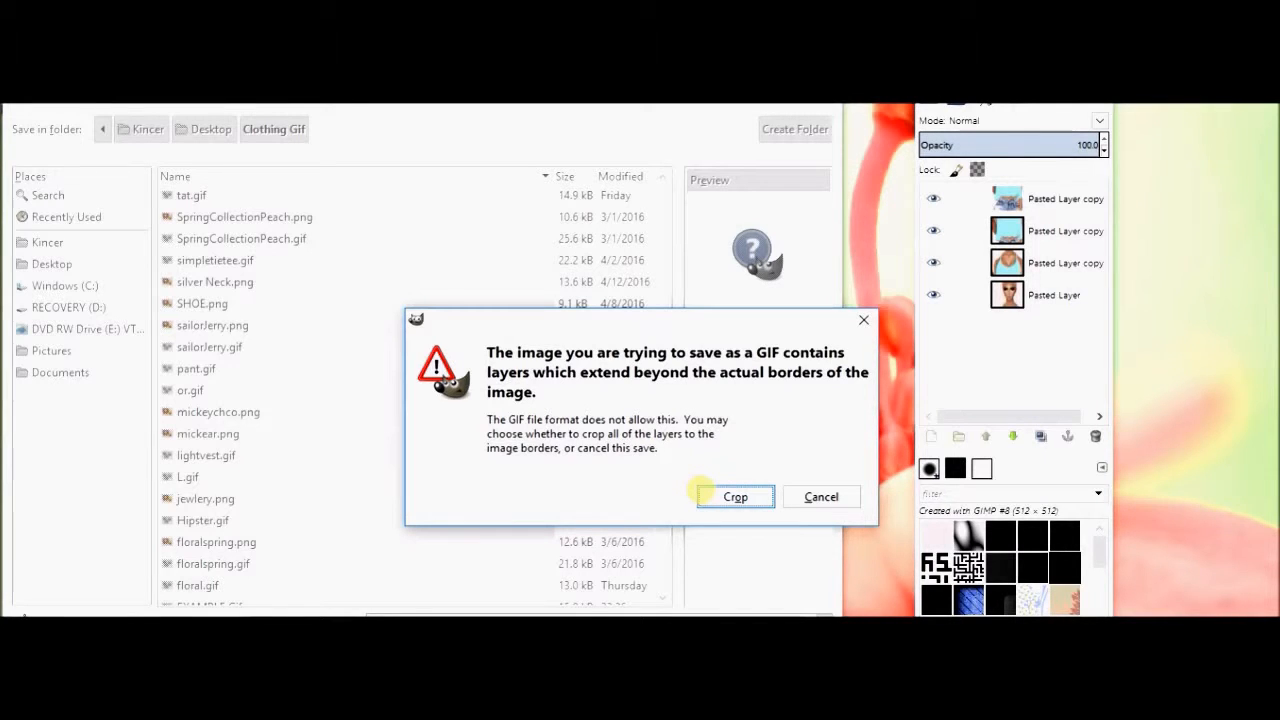
click(705, 492)
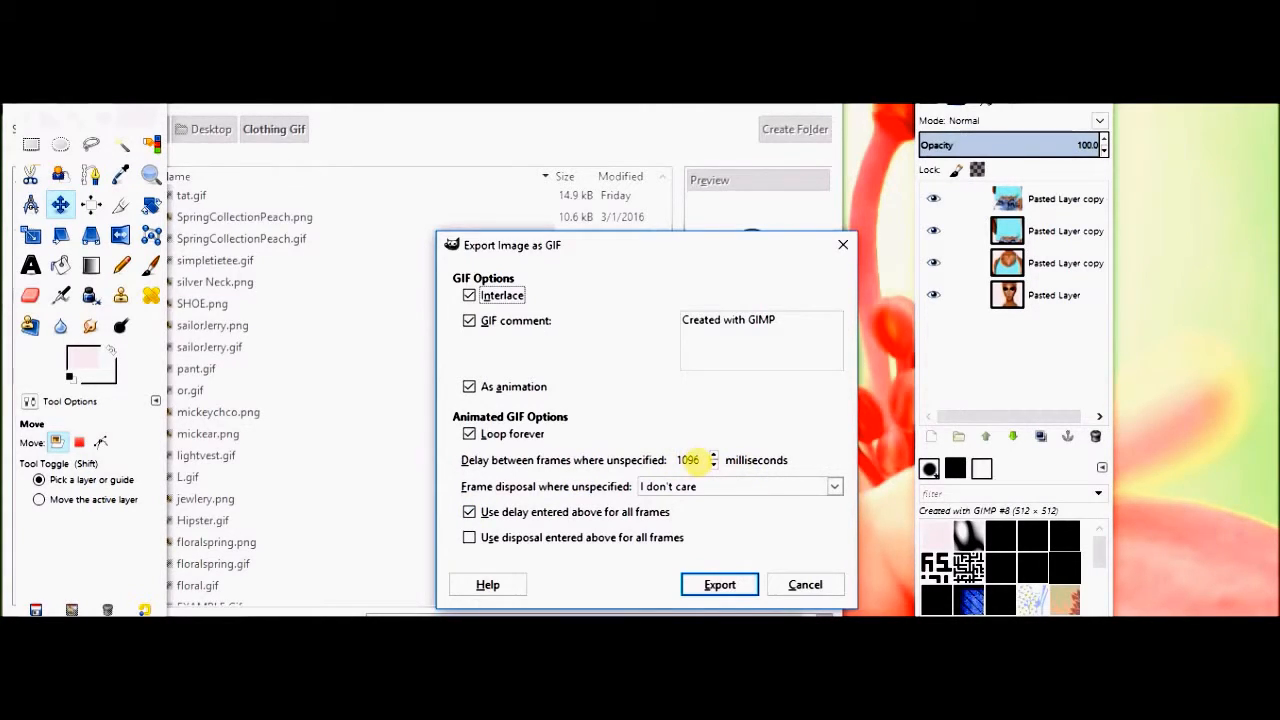
click(714, 464)
click(714, 464)
click(714, 464)
click(714, 464)
click(699, 586)
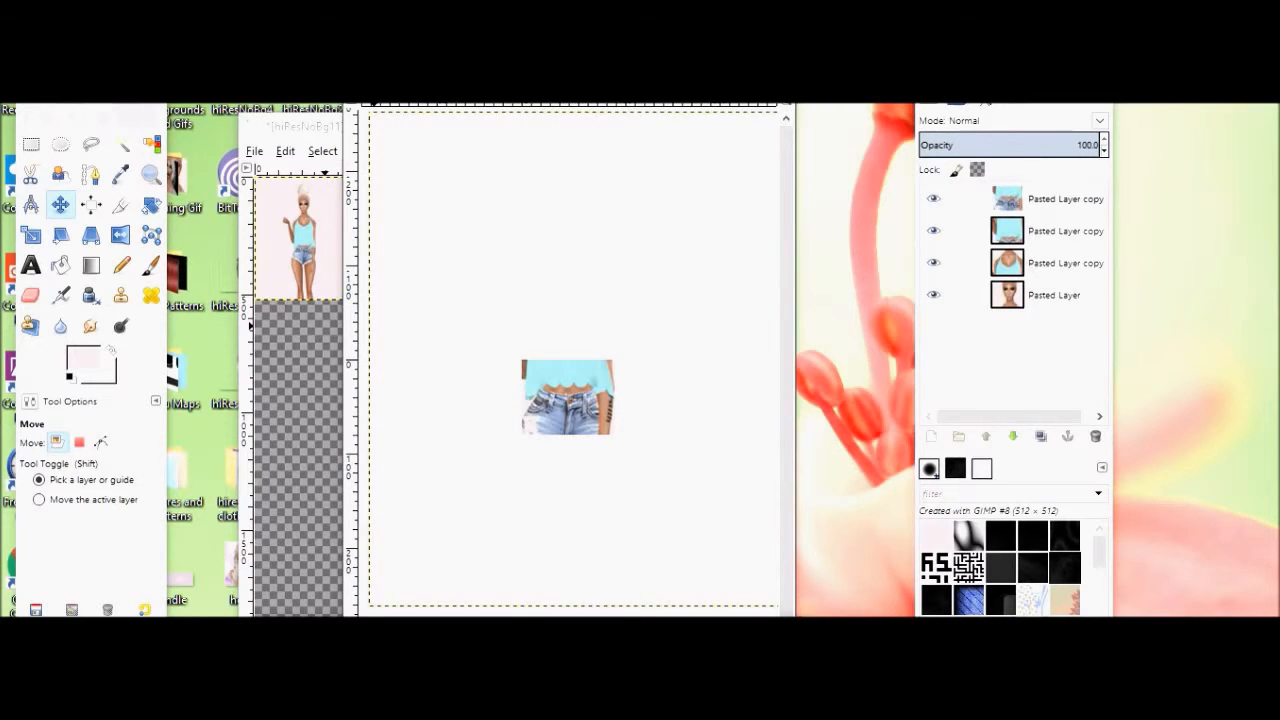
Switch to IMVU, start the upload of the top and add the blue top picture as its product image.
key(alt+Tab)
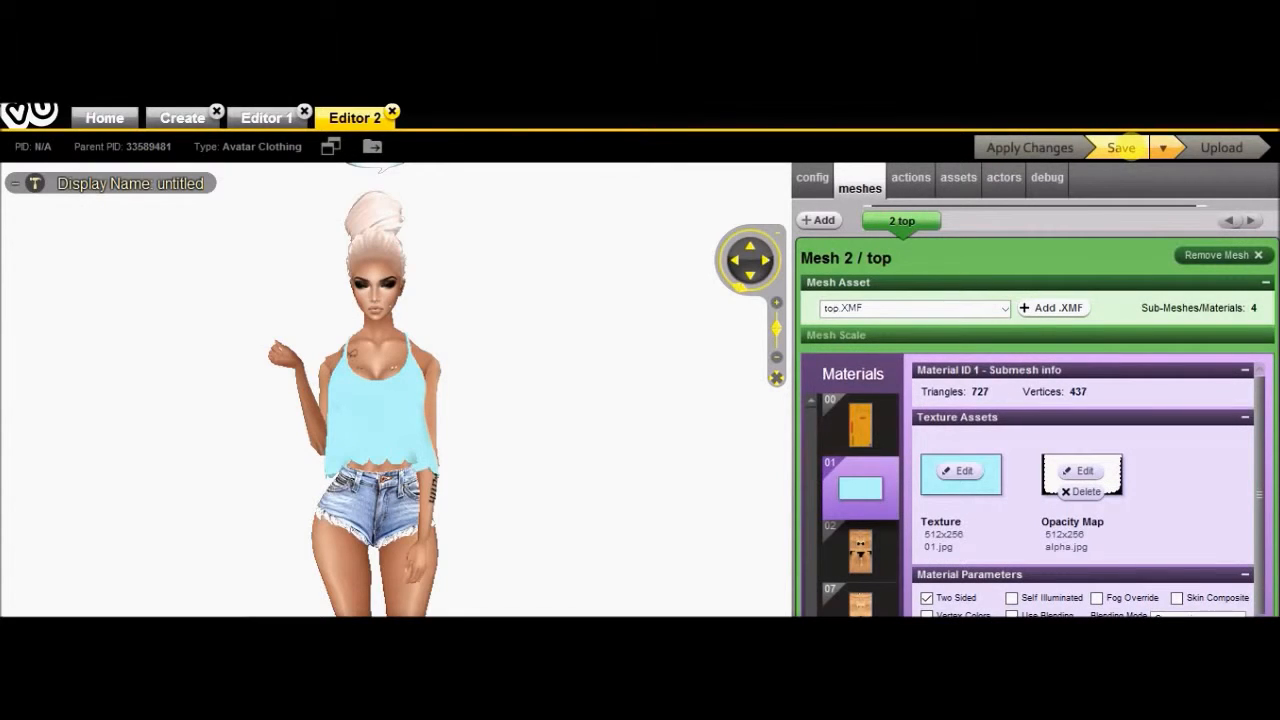
click(1197, 152)
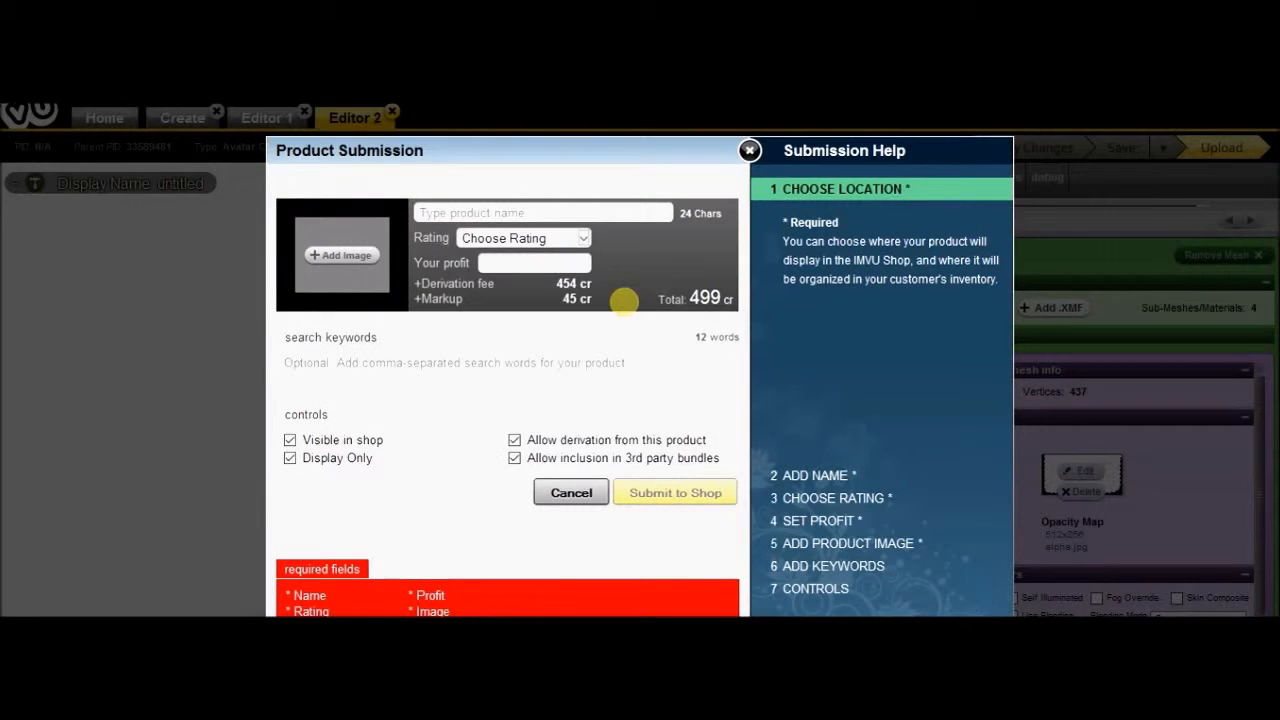
click(349, 256)
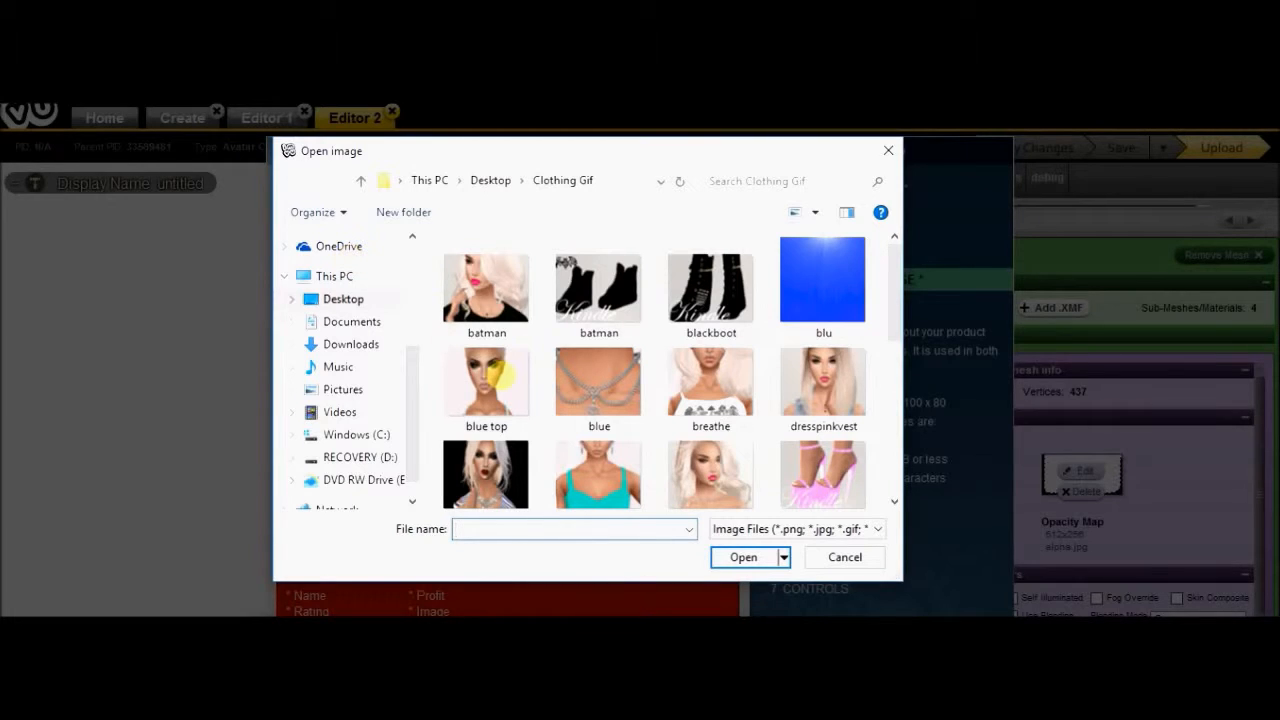
click(508, 378)
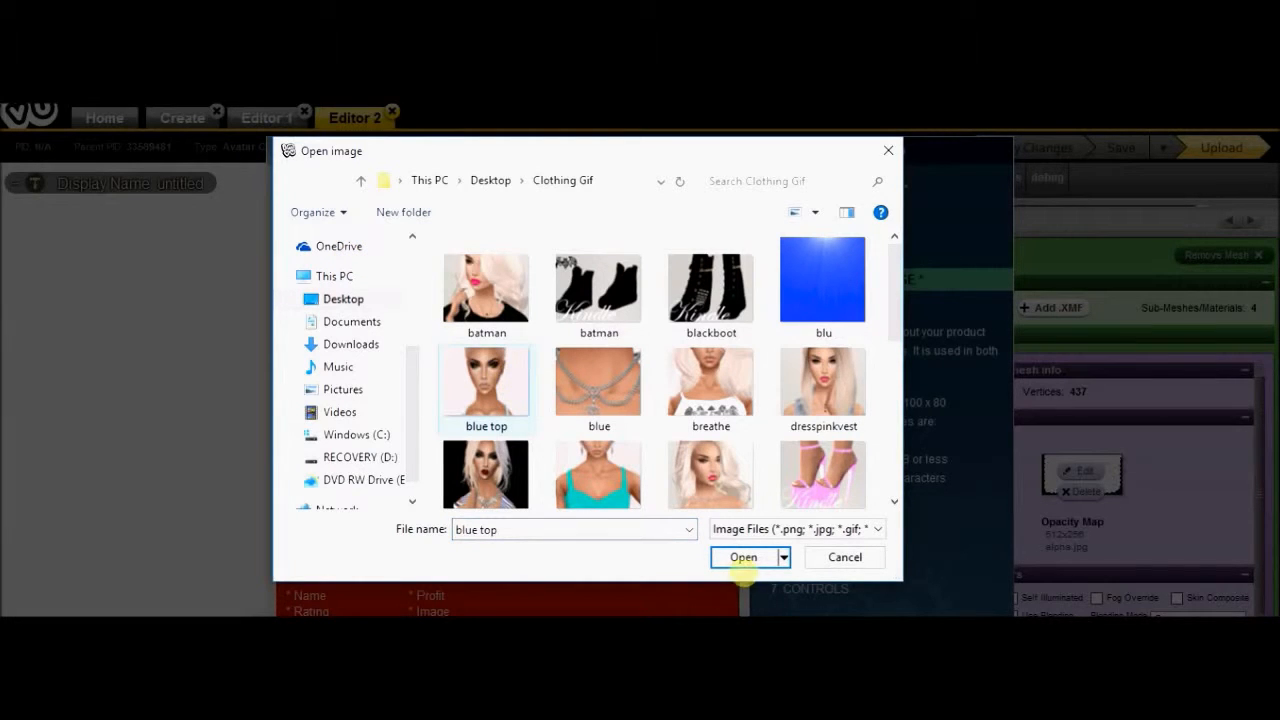
click(743, 557)
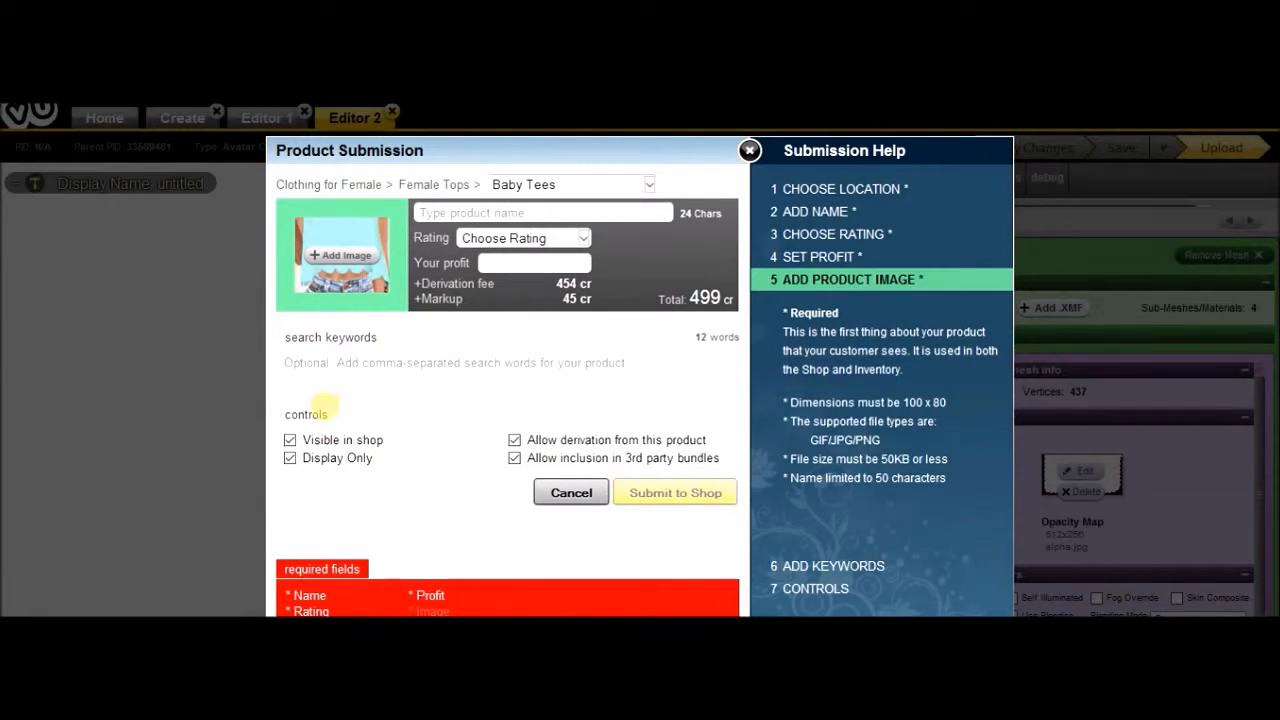
click(608, 182)
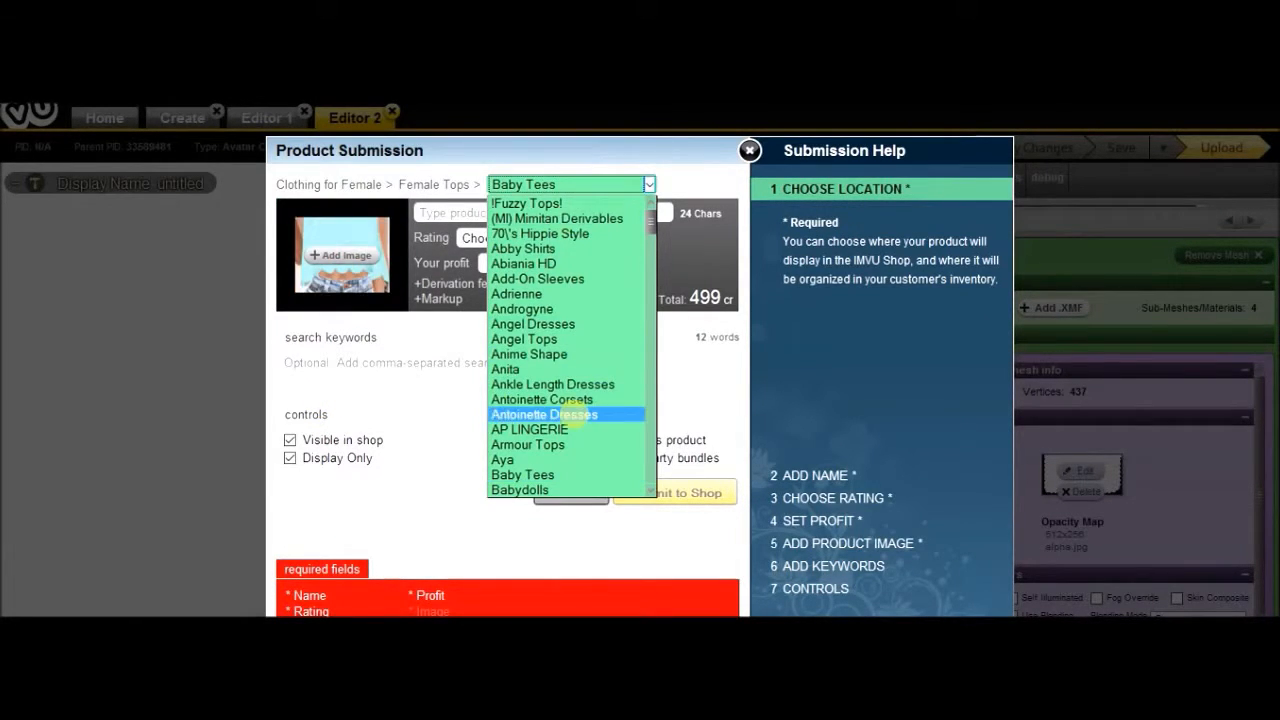
click(600, 160)
click(530, 238)
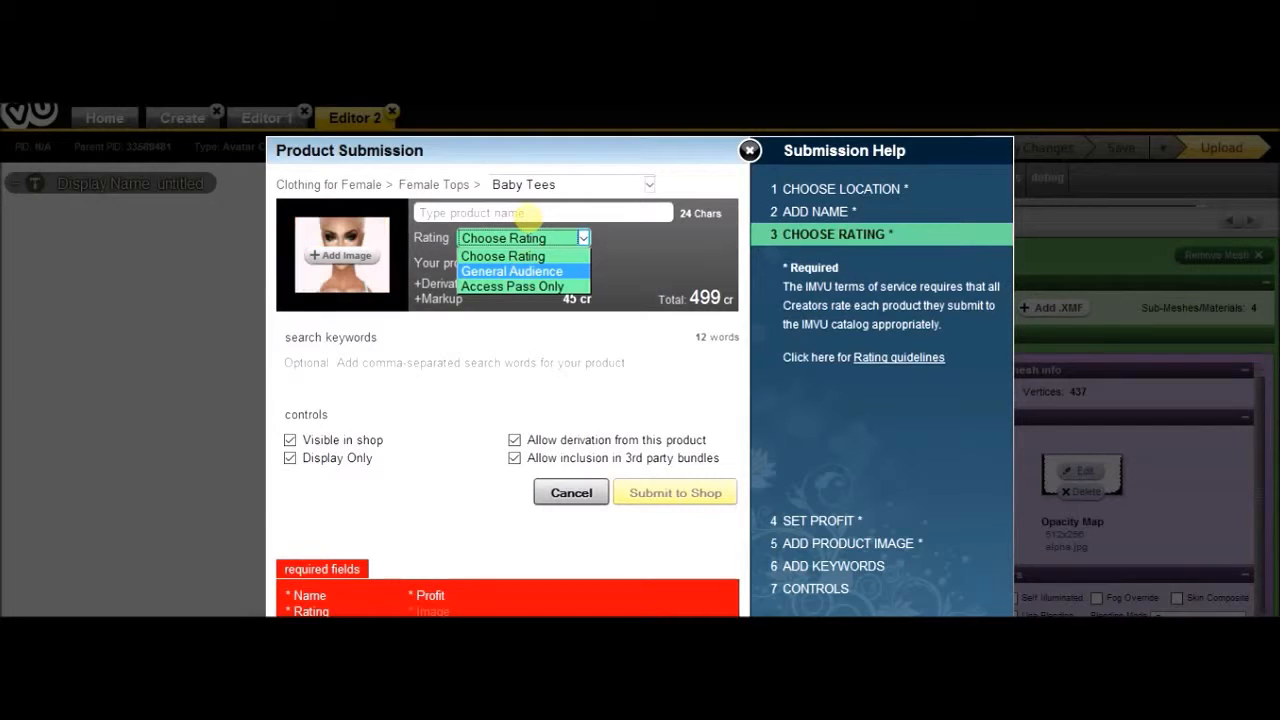
click(529, 217)
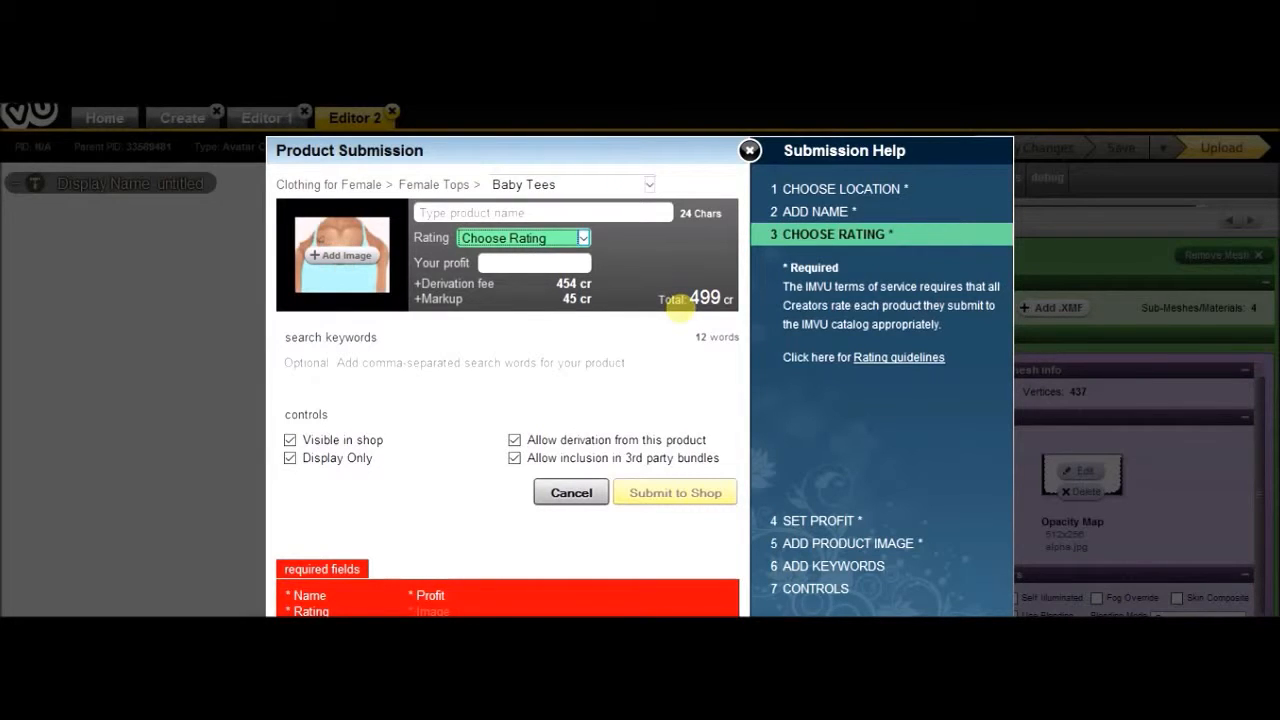
Set the profit for the product to 100 credits.
click(565, 262)
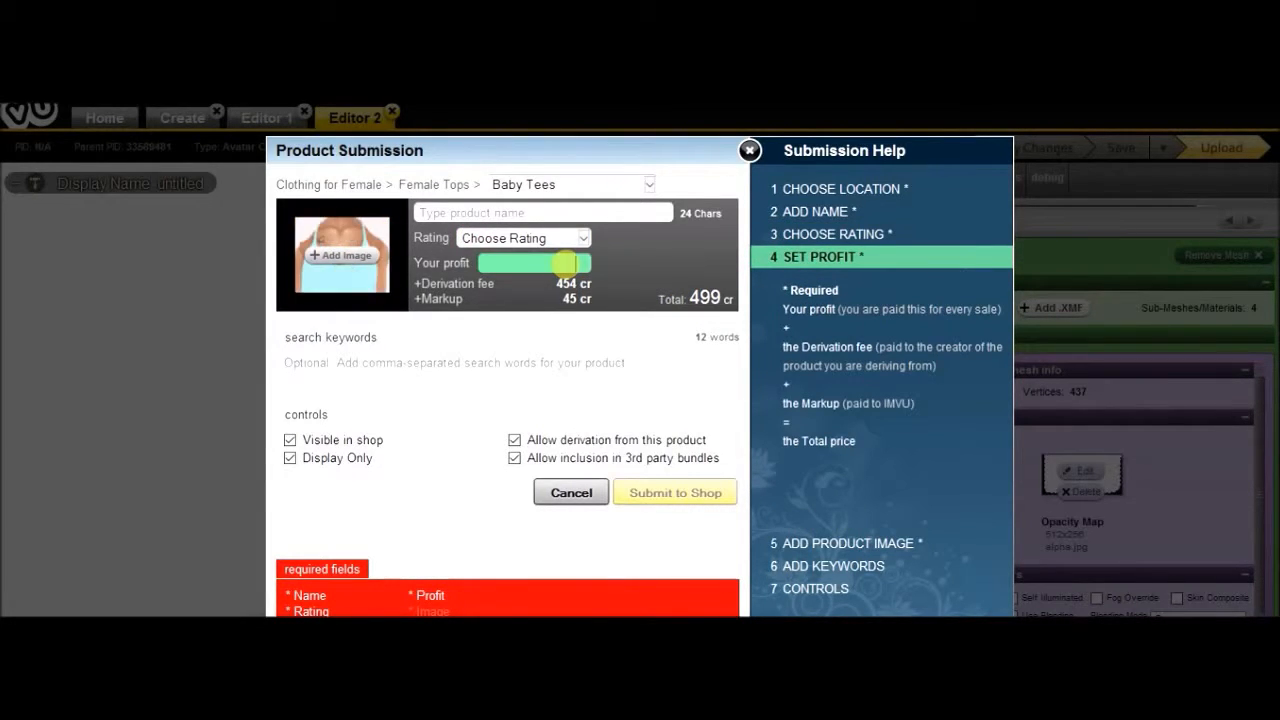
click(565, 262)
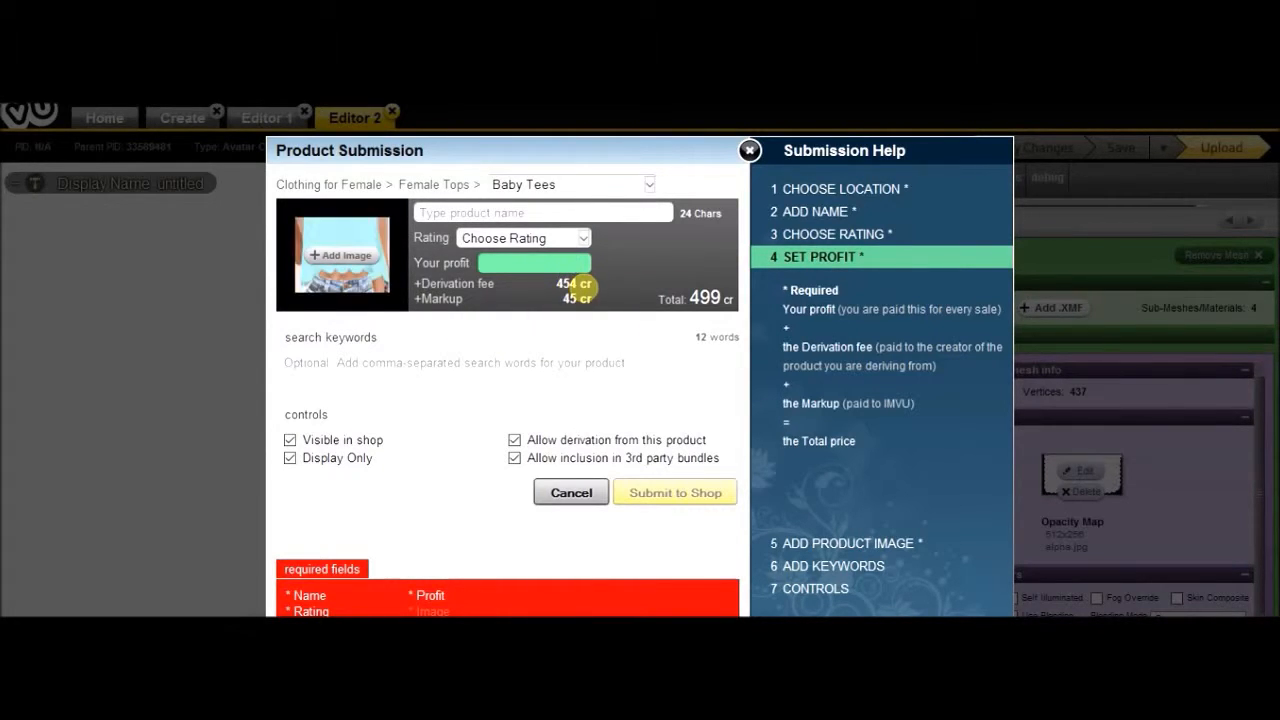
text(100)
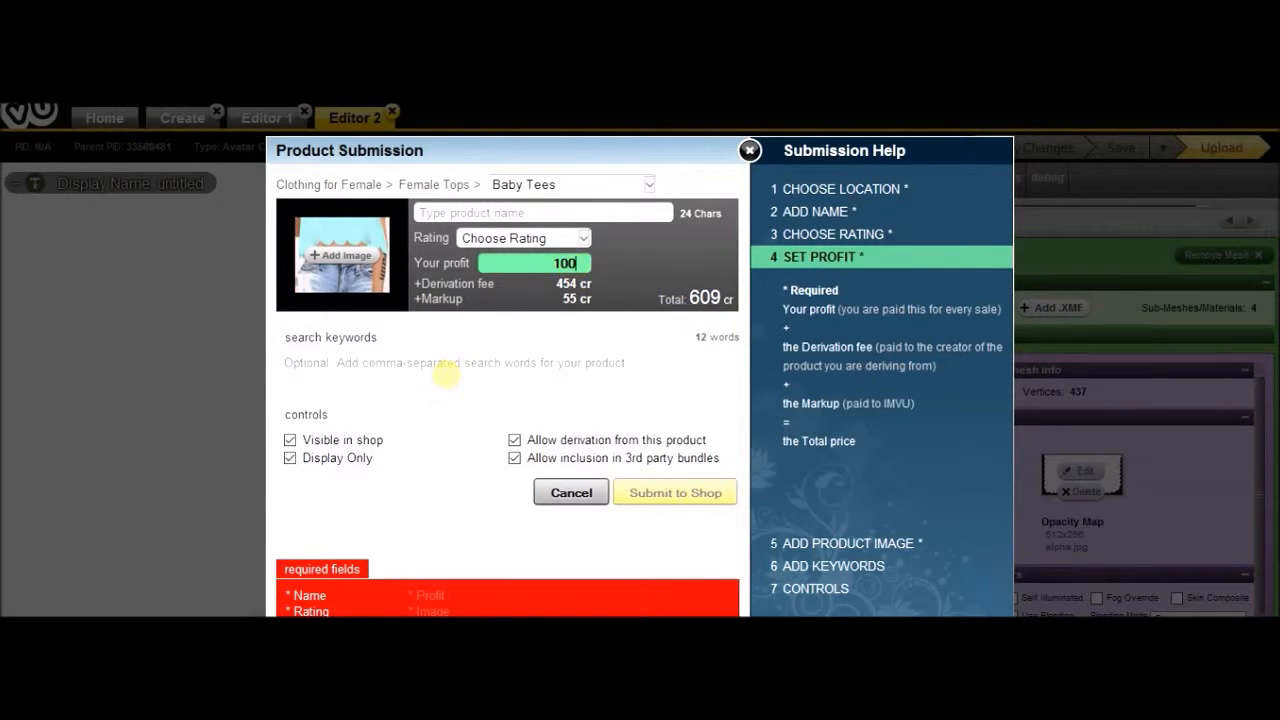
Add the search keywords baby blue, baby blue top, crop top, hipster, tumblr to the product submission.
click(435, 370)
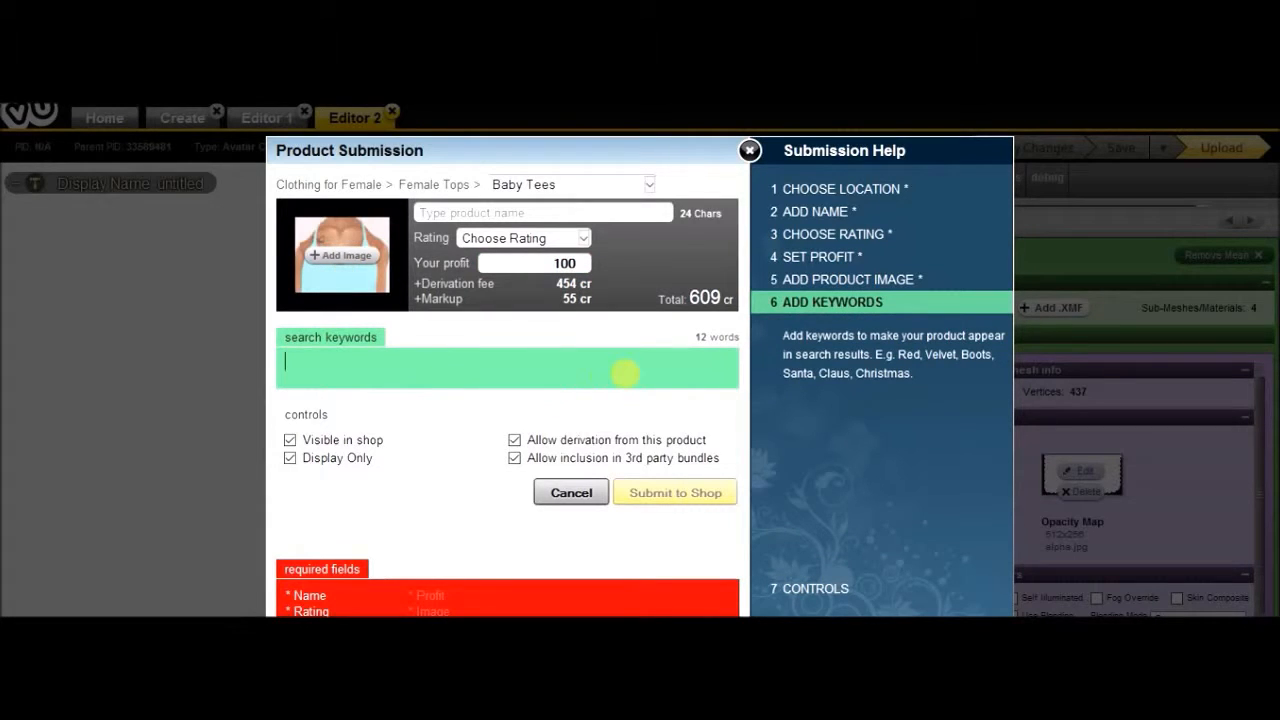
text(baby)
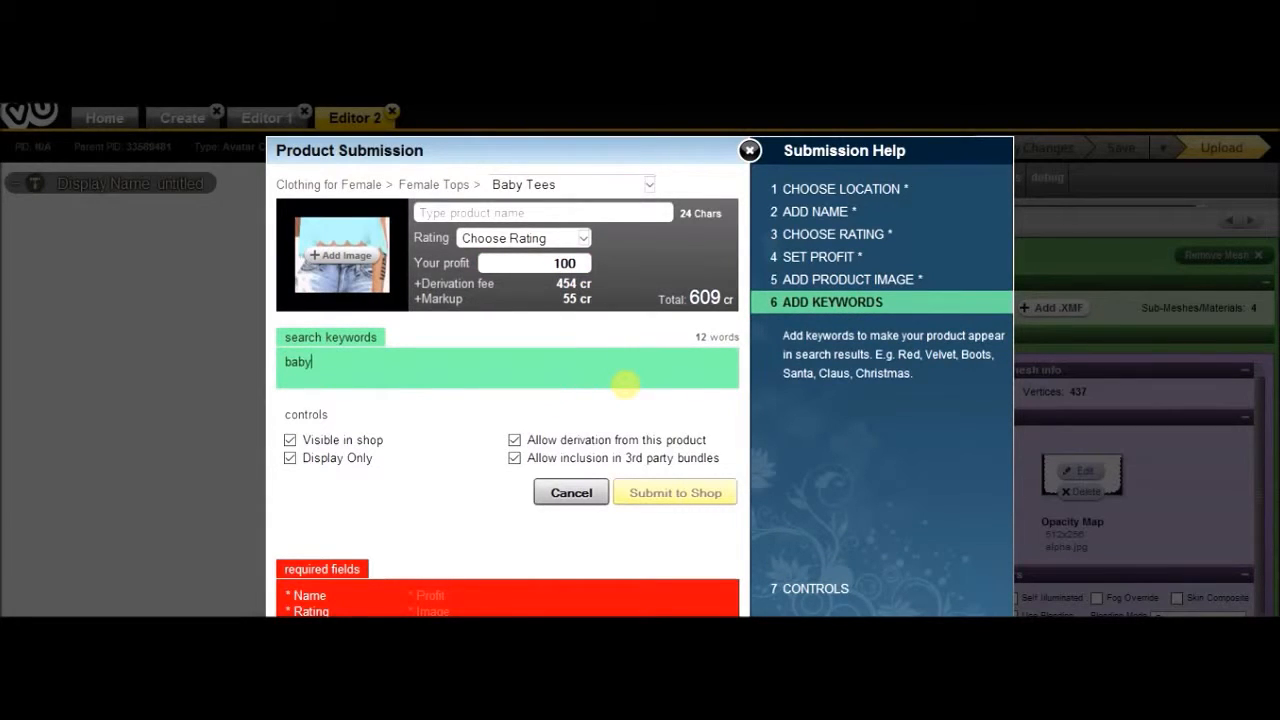
text( blue, bab)
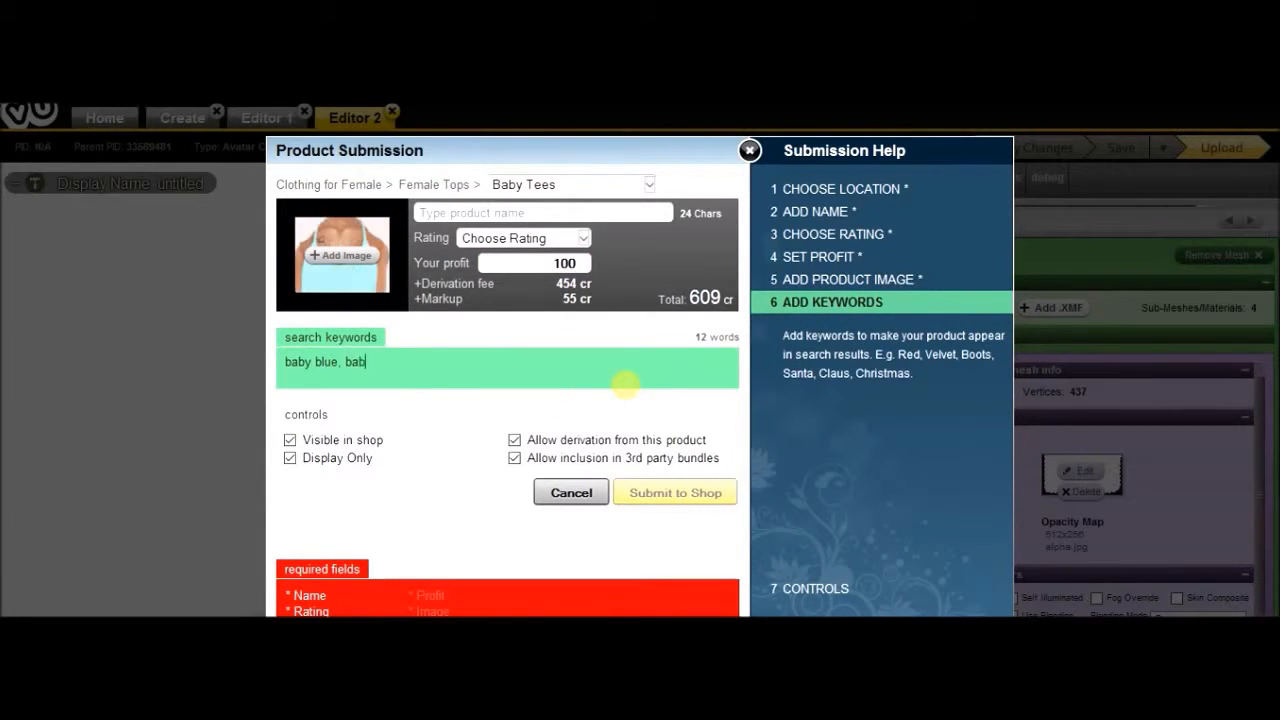
text(y blue top)
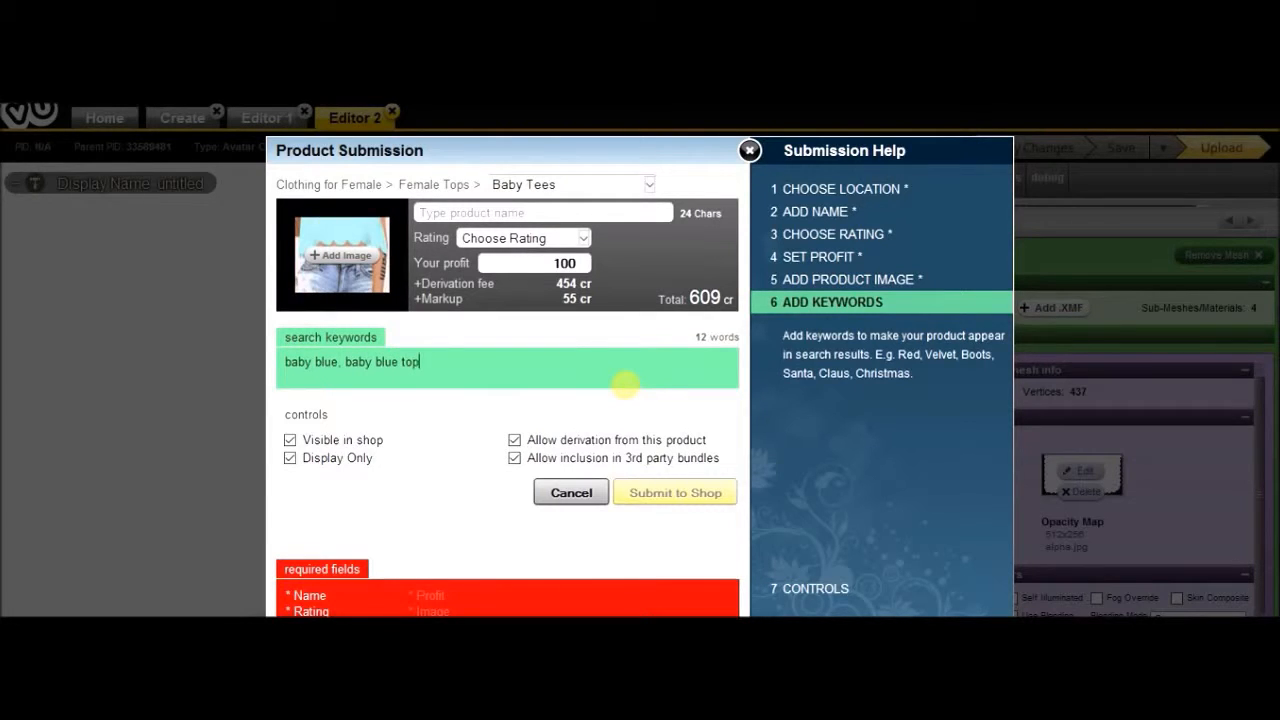
text(, crop to)
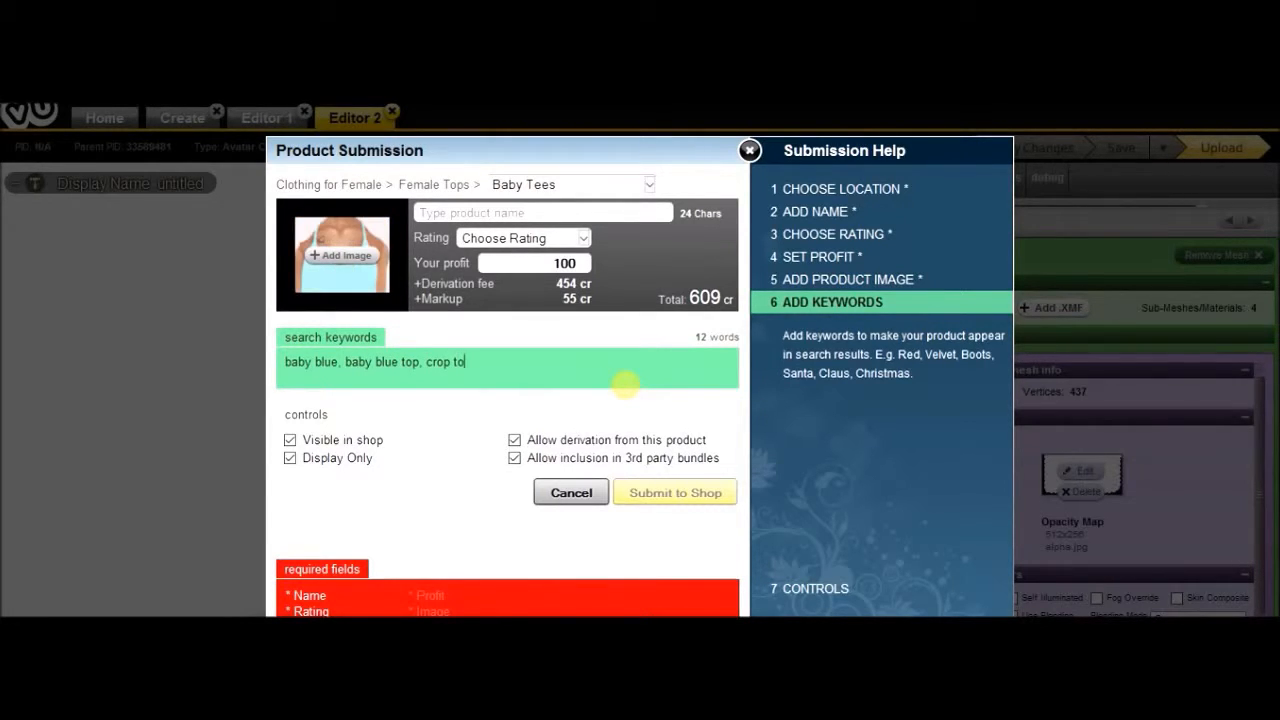
text(p, hips)
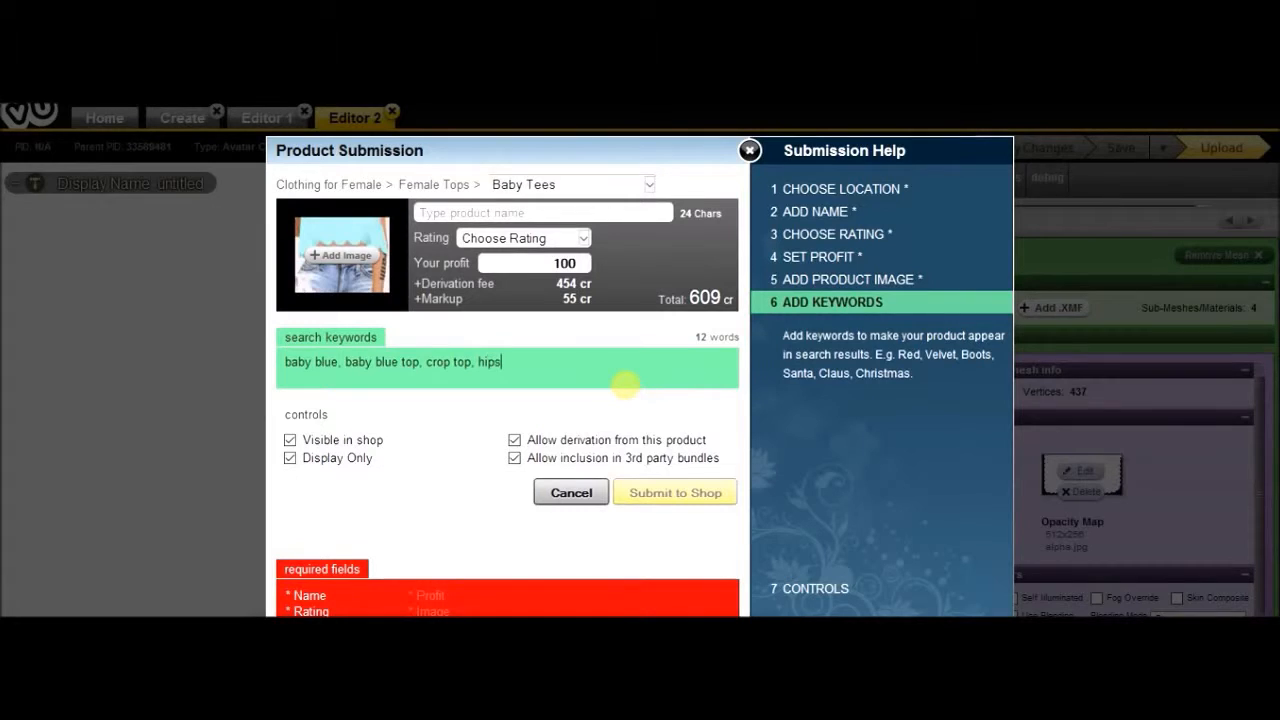
text(ter , )
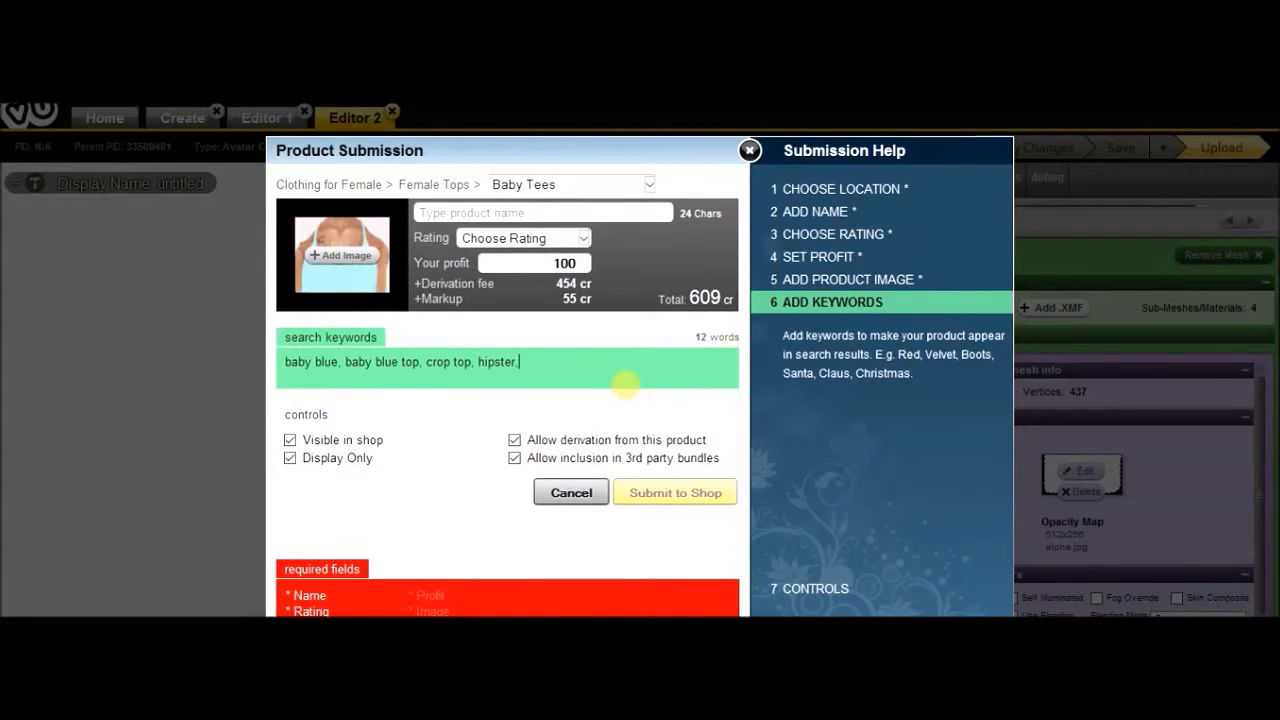
text(t)
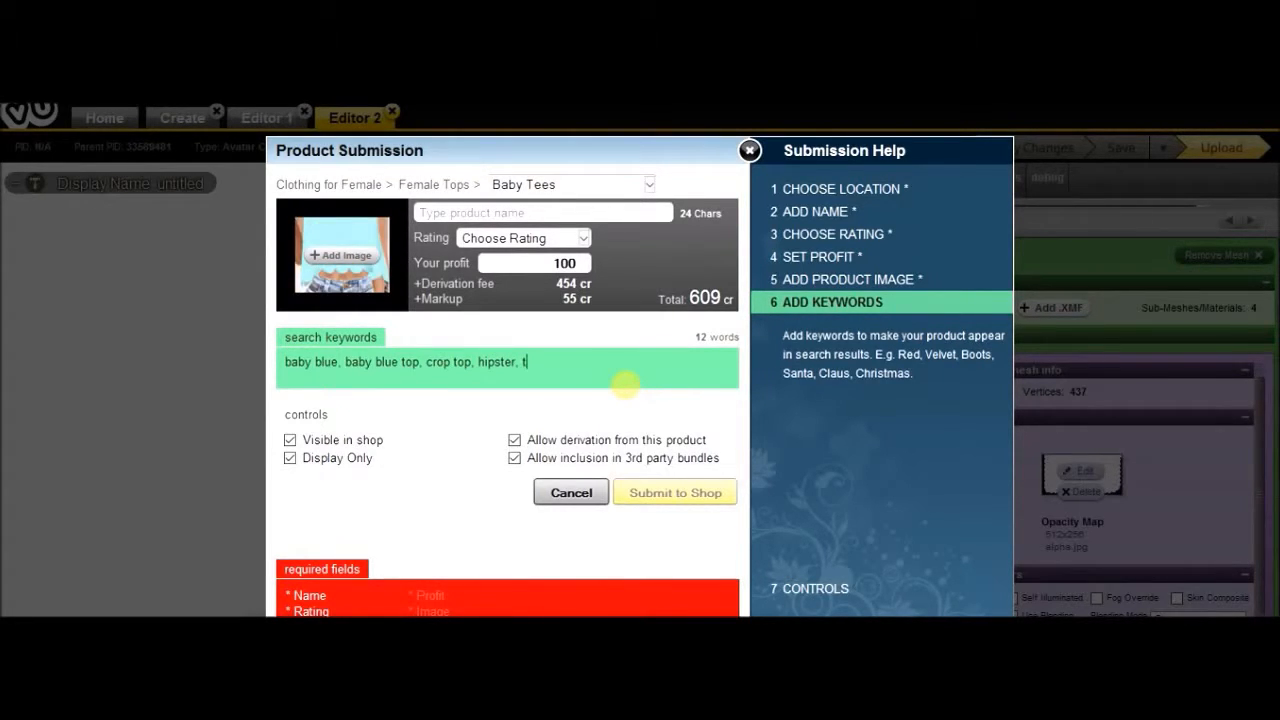
text(umblr)
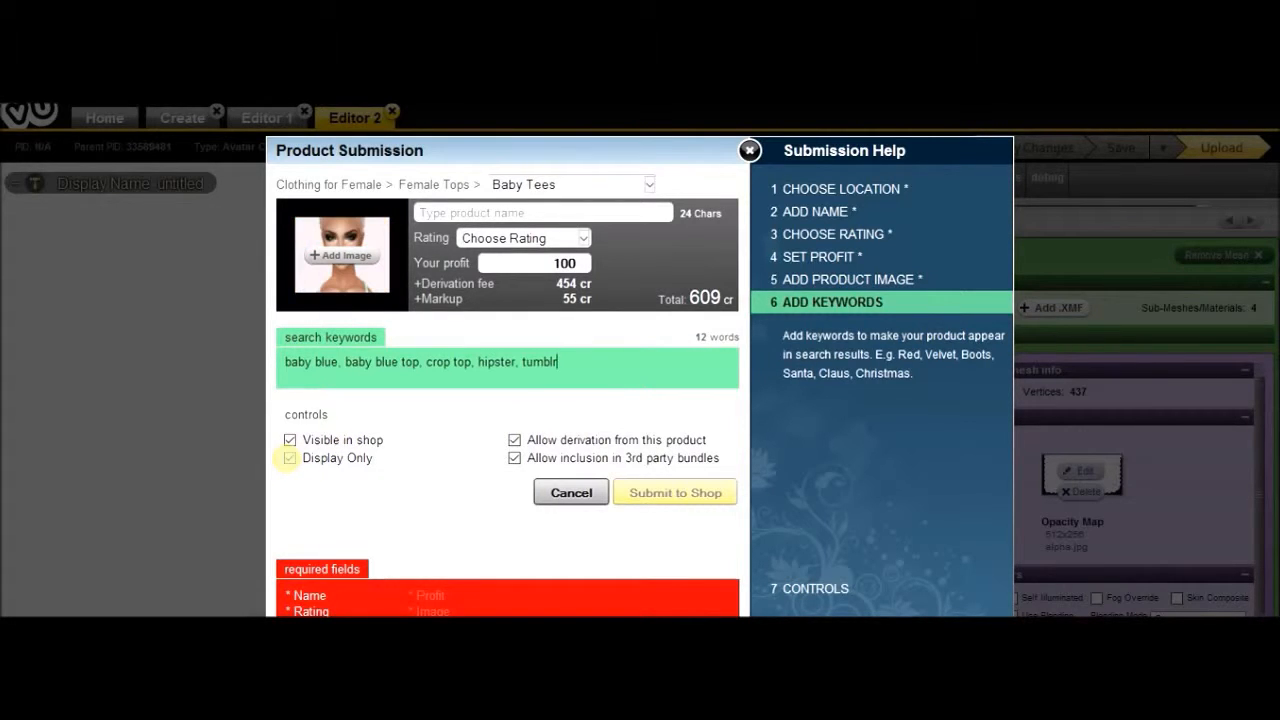
Turn off Display Only for the product and close the submission form without submitting it.
click(289, 458)
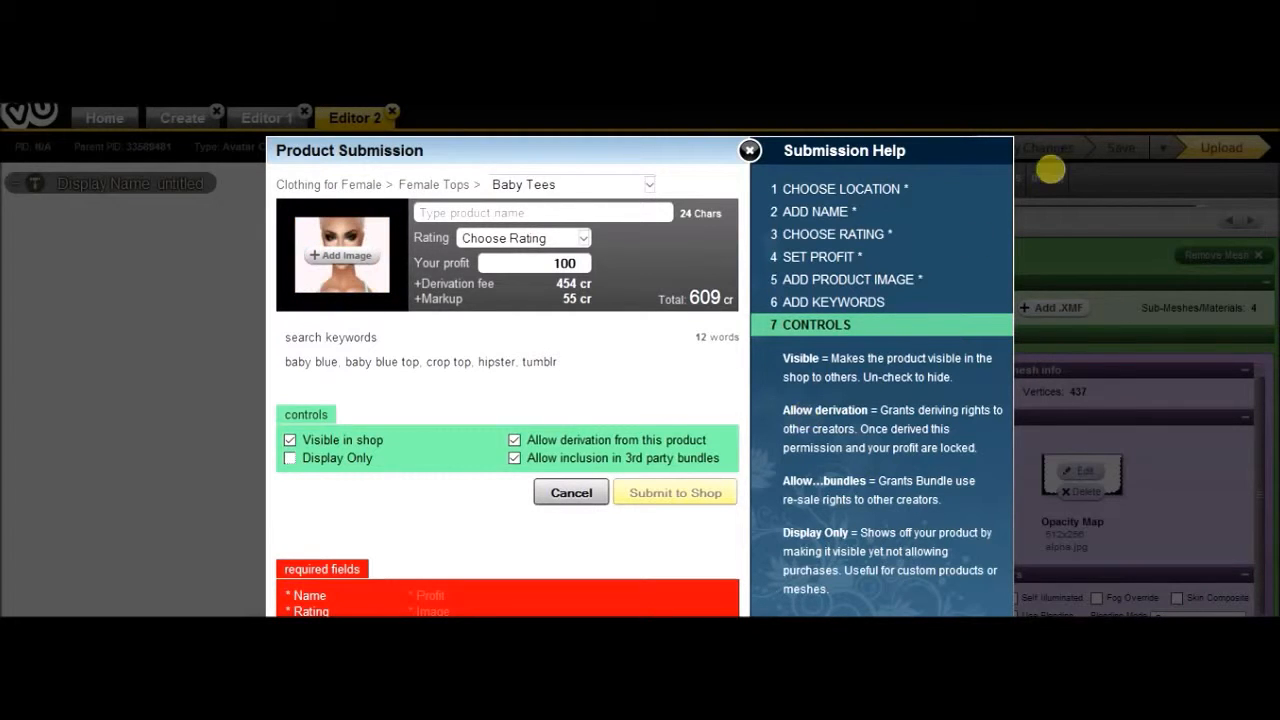
click(749, 150)
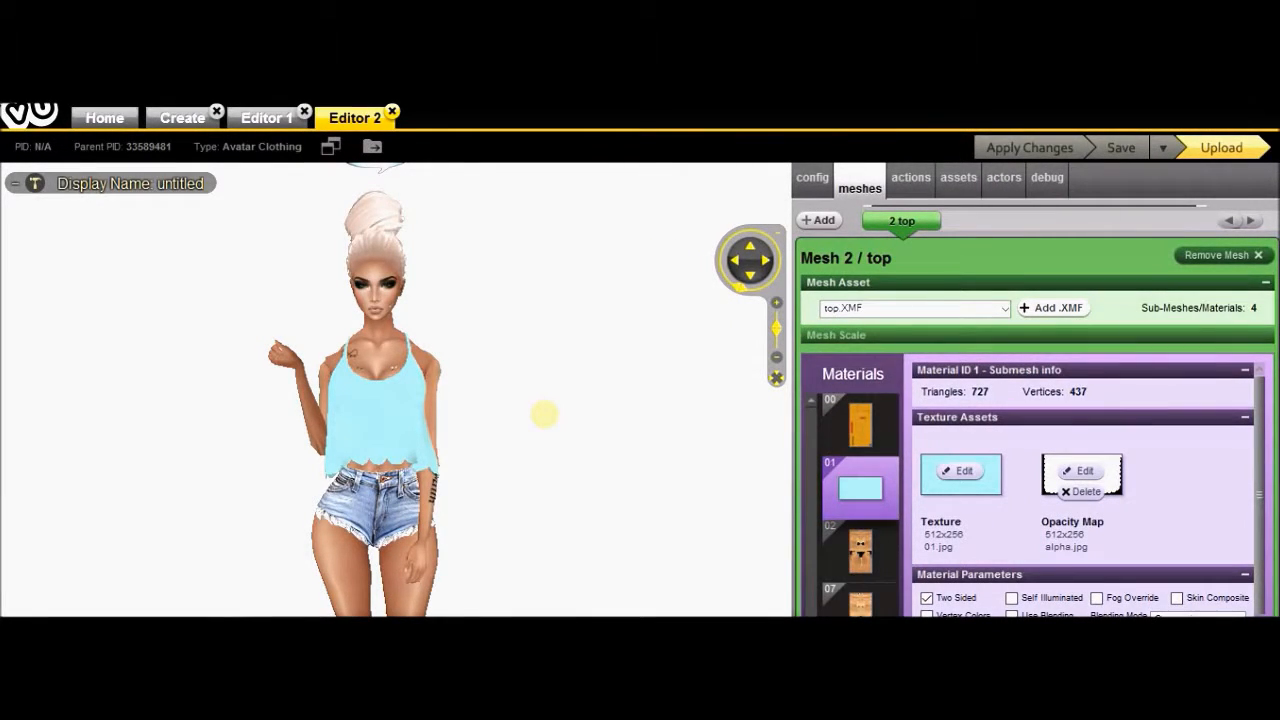
Switch to the manilla image in GIMP and trace a path around the neckline and upper body of the left-hand top template.
mouse_move(424, 612)
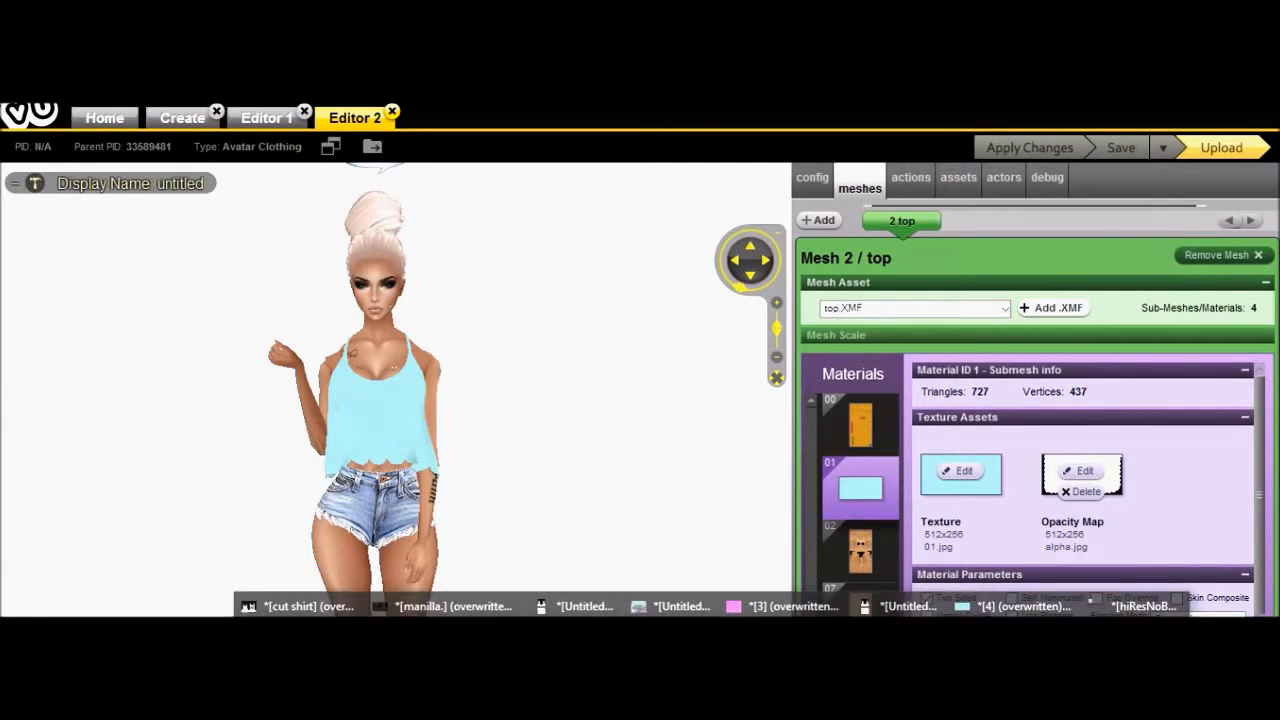
click(424, 605)
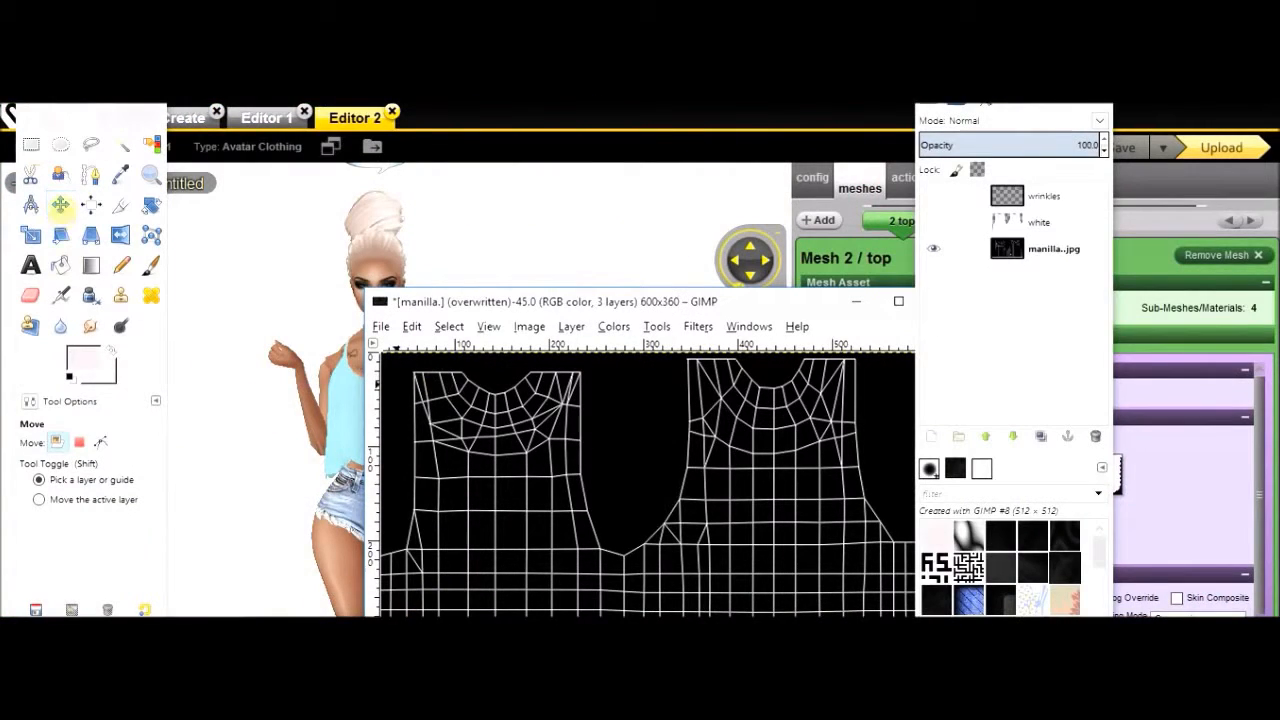
click(90, 174)
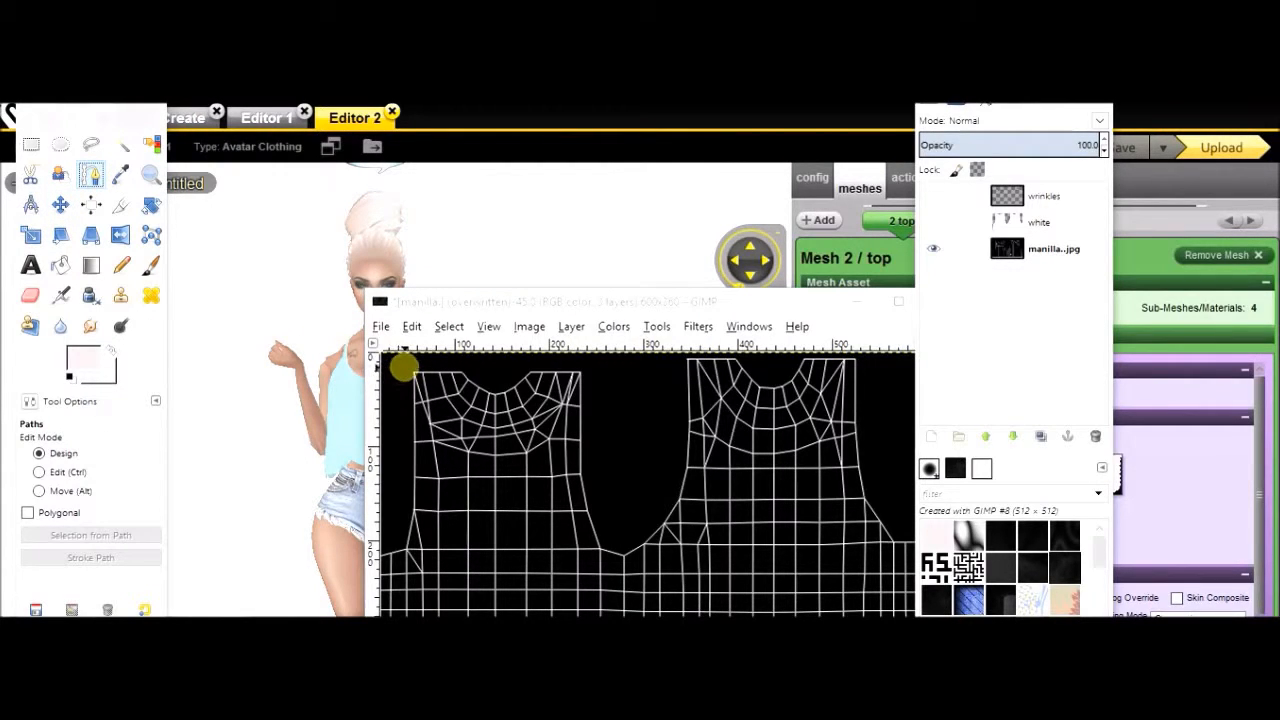
click(404, 367)
click(468, 367)
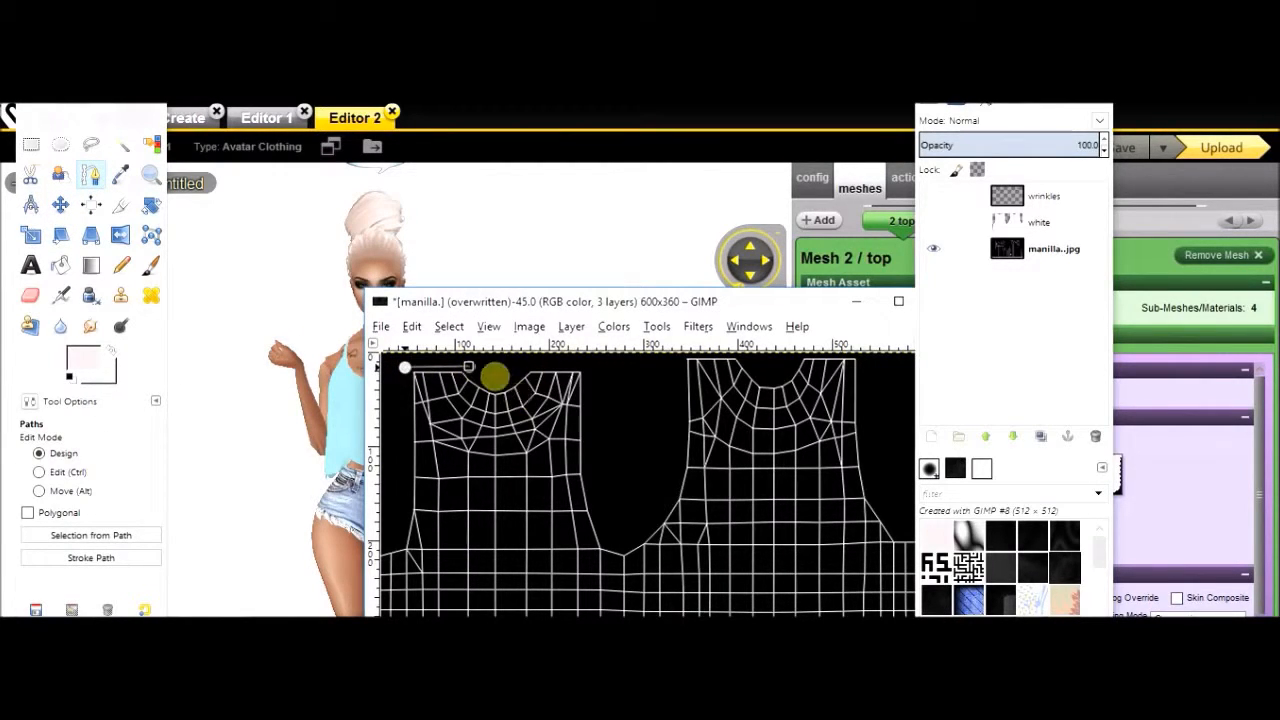
click(499, 381)
click(530, 364)
click(594, 366)
click(604, 494)
click(429, 510)
click(394, 385)
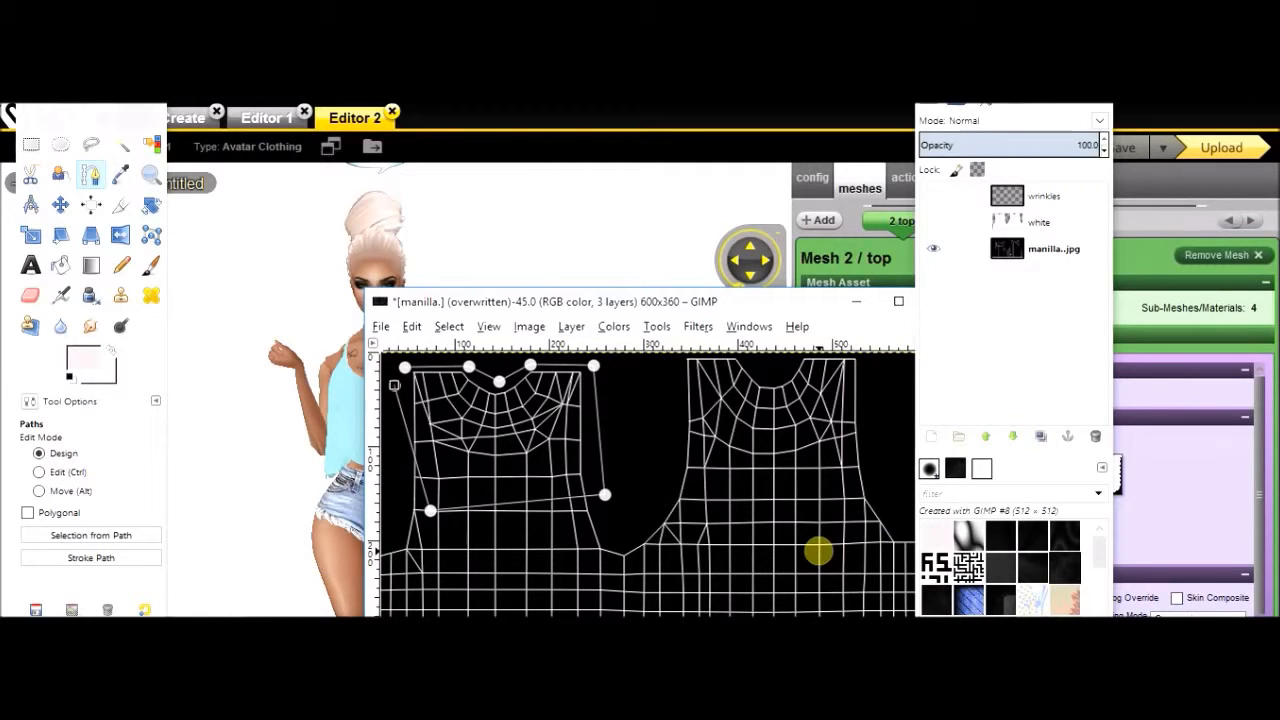
Switch back to IMVU and open its Home page.
click(820, 698)
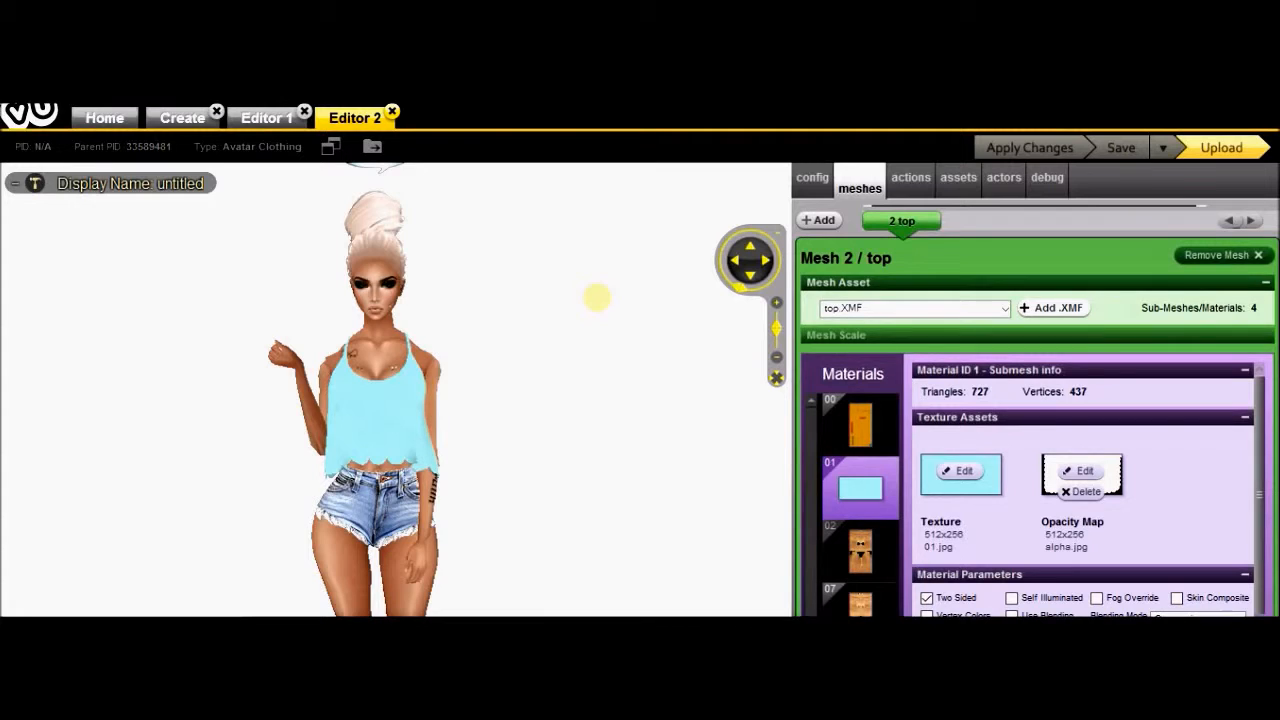
mouse_move(712, 705)
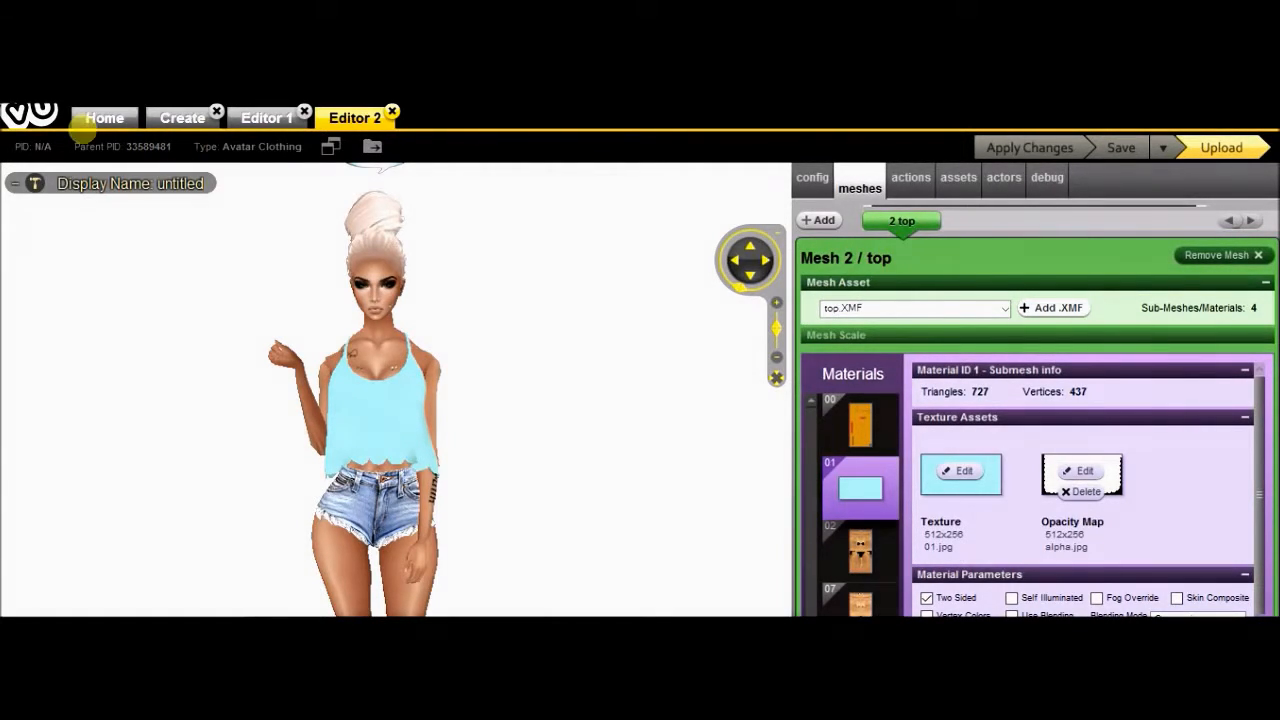
click(87, 116)
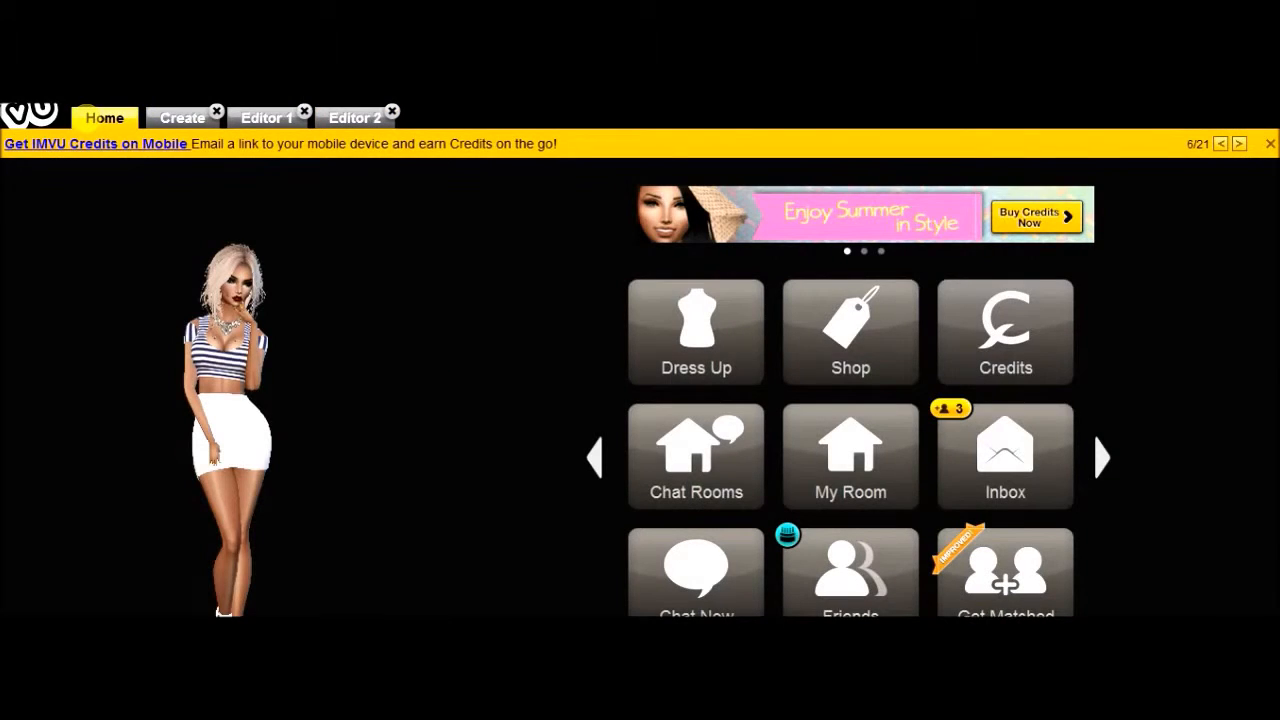